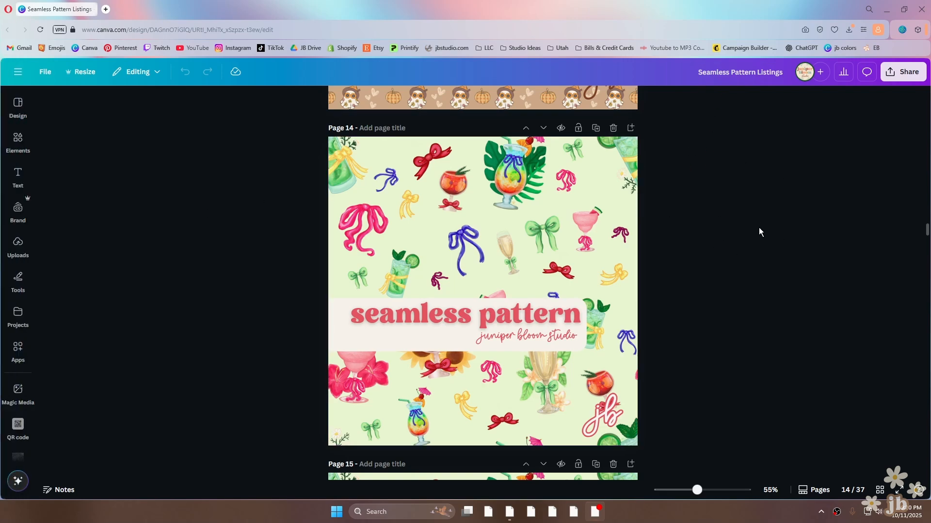
Look through the existing seamless pattern listing pages from page 14 to page 36.
scroll(705, 290, "down", 10)
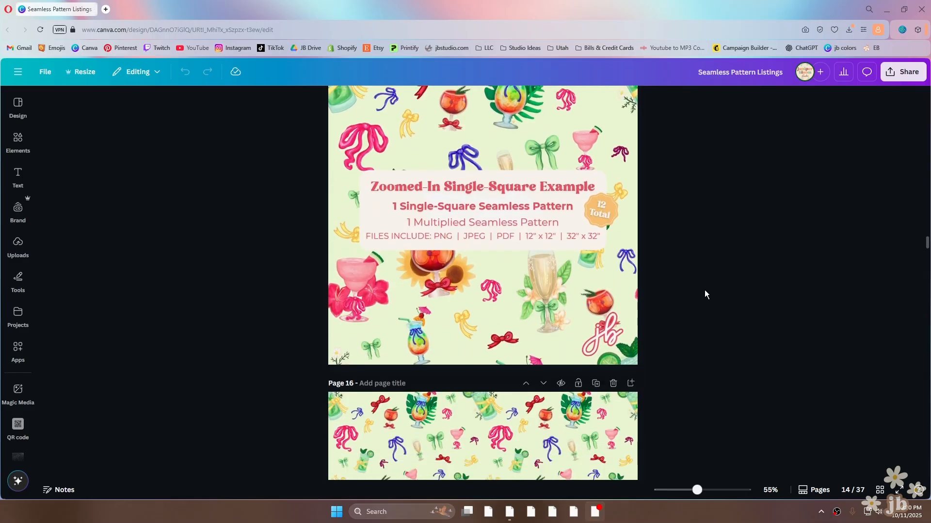
scroll(705, 291, "down", 15)
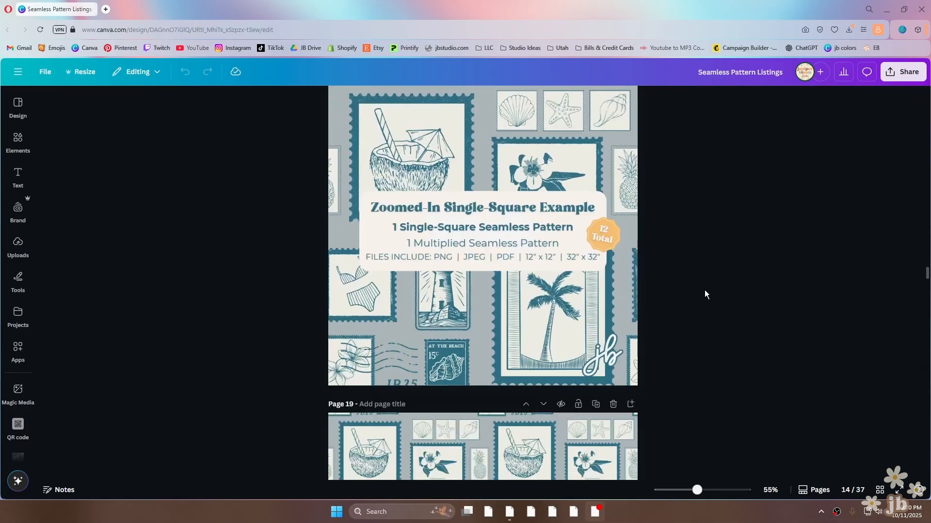
scroll(704, 294, "down", 15)
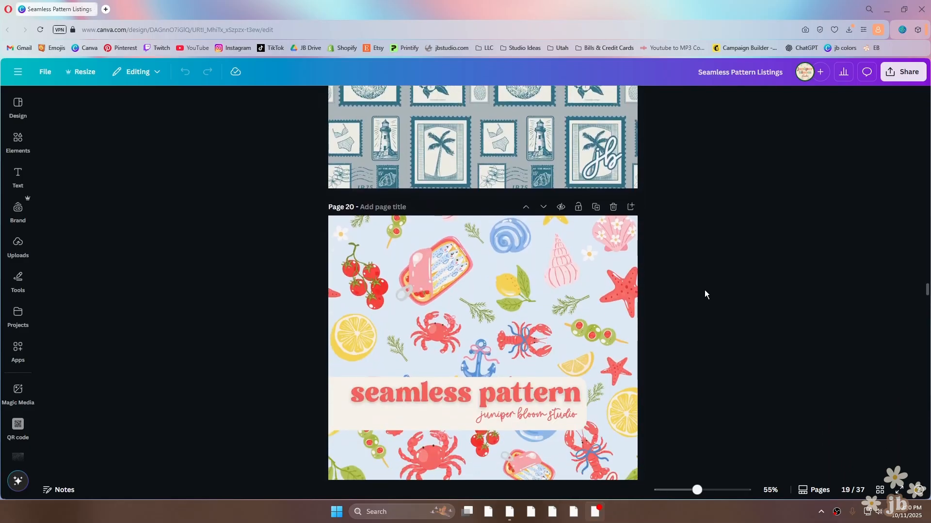
scroll(705, 294, "down", 10)
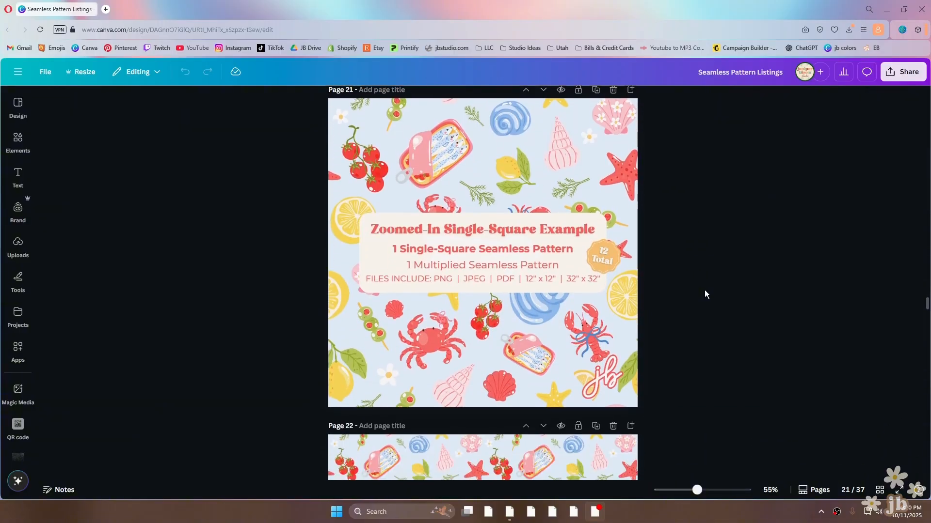
scroll(705, 294, "down", 3)
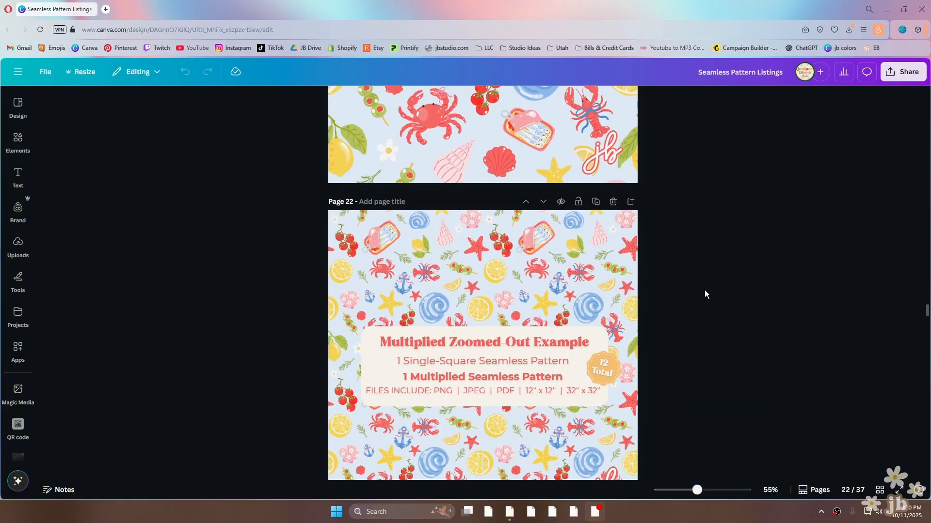
scroll(705, 294, "down", 9)
scroll(704, 294, "down", 15)
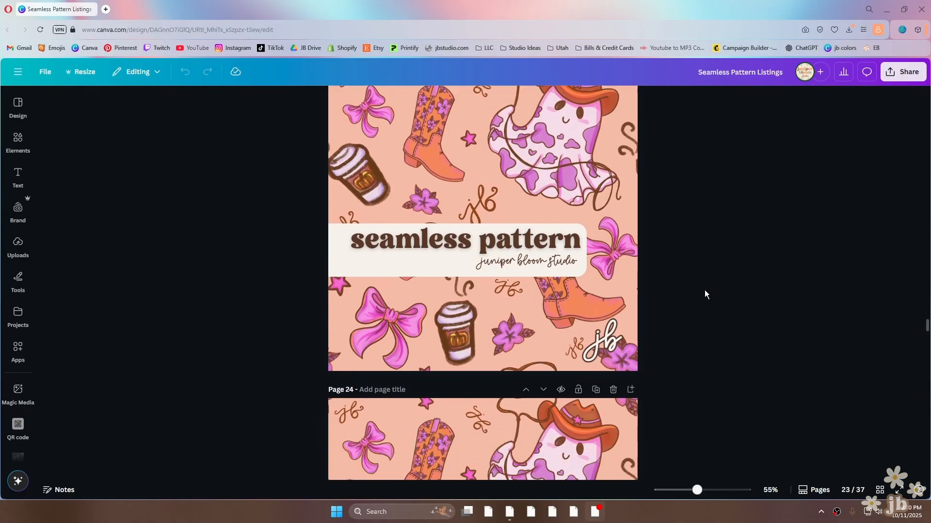
scroll(705, 295, "down", 4)
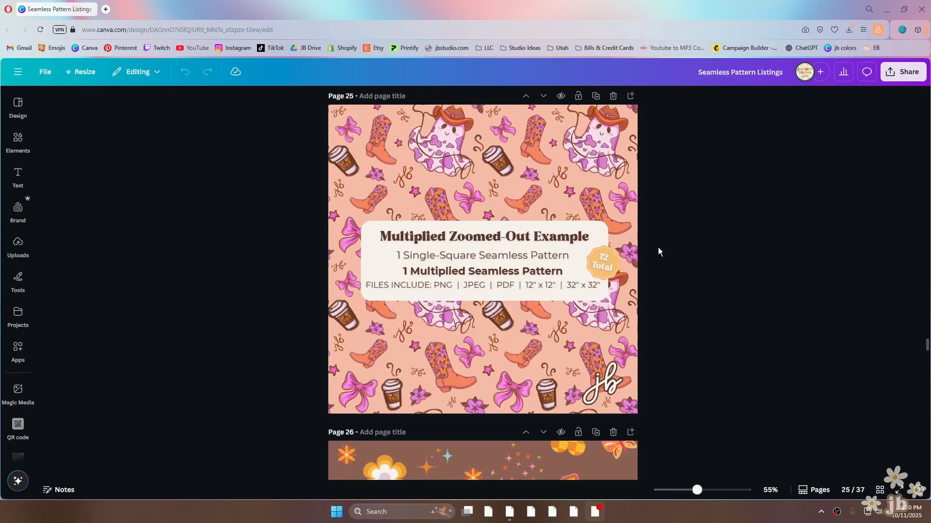
scroll(656, 324, "down", 16)
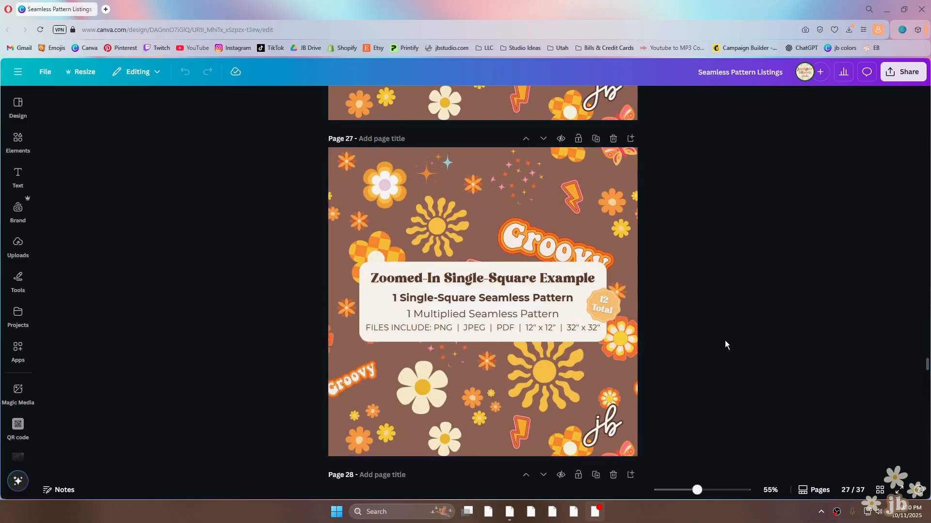
scroll(725, 340, "down", 11)
scroll(701, 348, "down", 20)
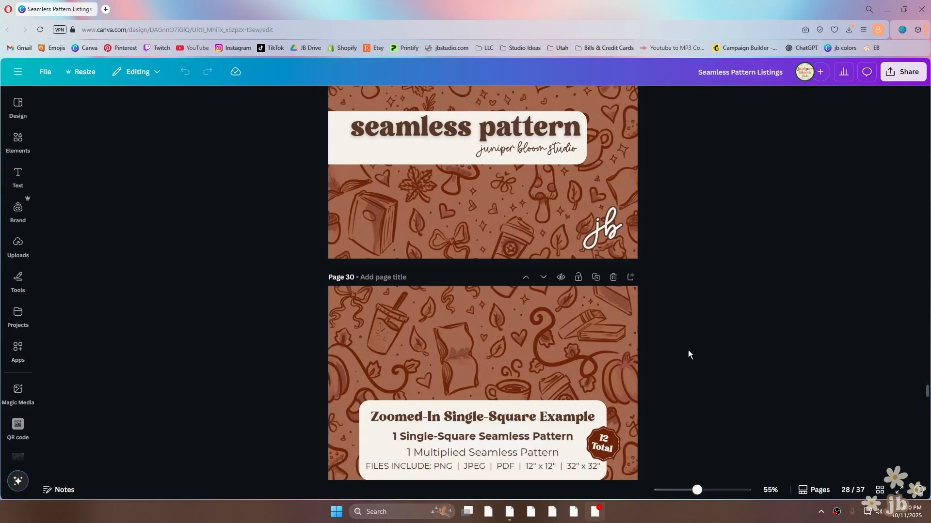
scroll(688, 350, "down", 20)
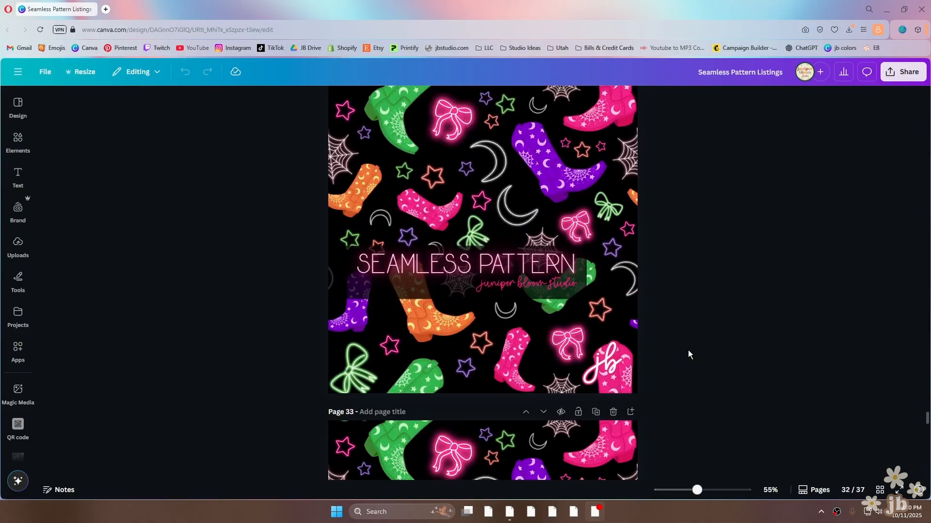
scroll(688, 350, "down", 9)
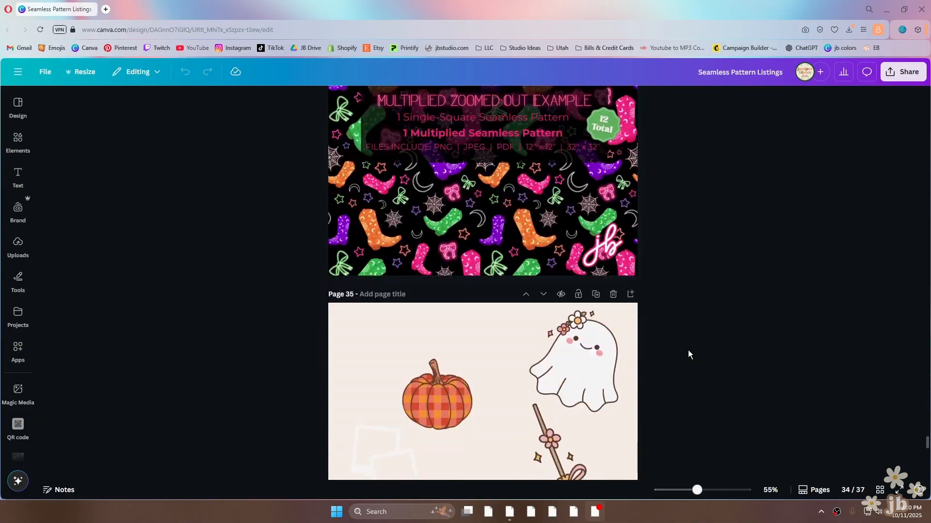
scroll(688, 350, "up", 10)
scroll(525, 298, "down", 18)
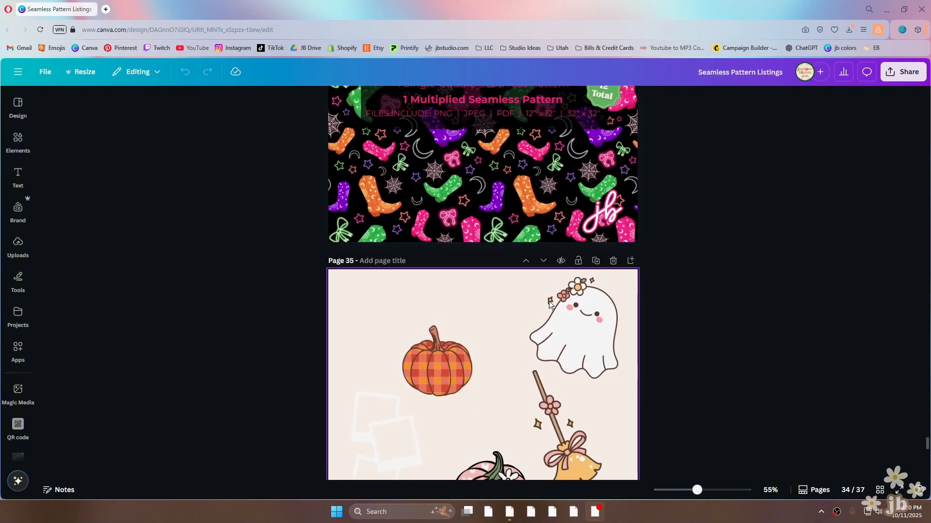
scroll(524, 332, "up", 20)
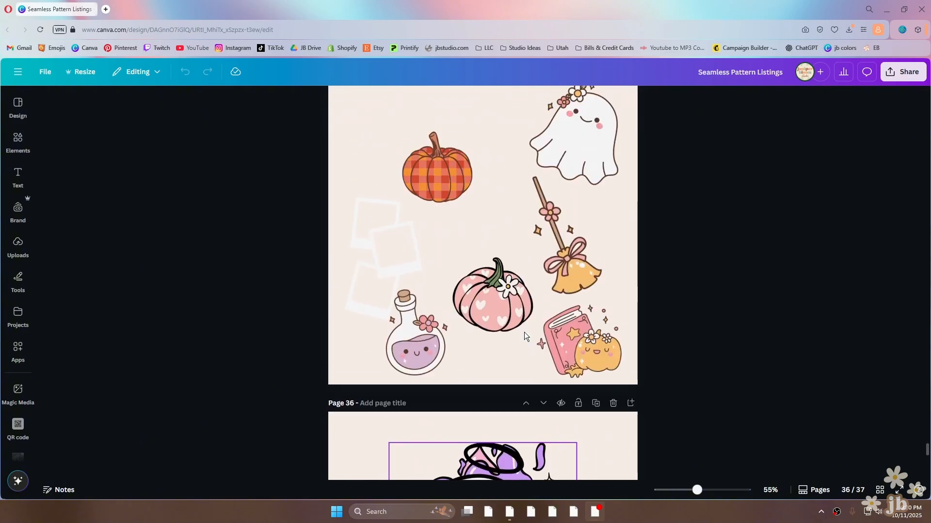
Duplicate page 29, the brown autumn cover titled "seamless pattern", and return to the original page.
scroll(534, 303, "up", 18)
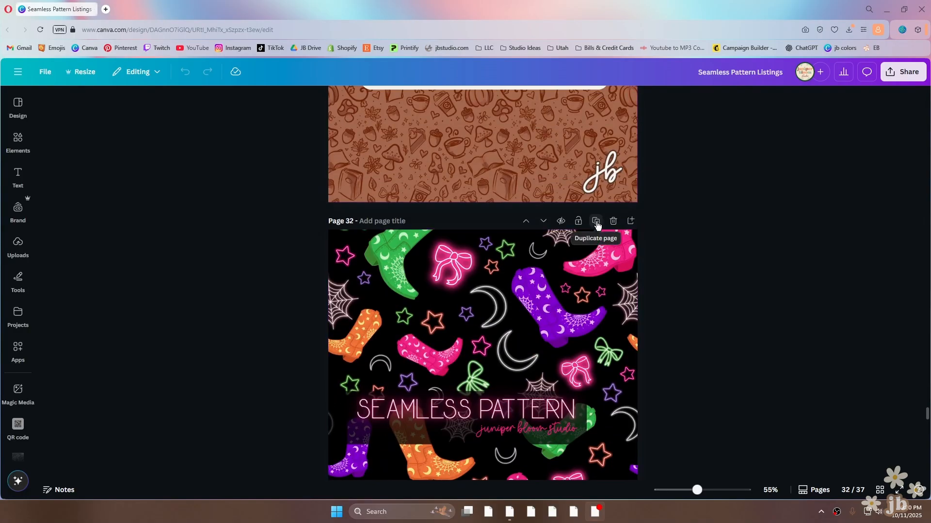
scroll(577, 259, "up", 18)
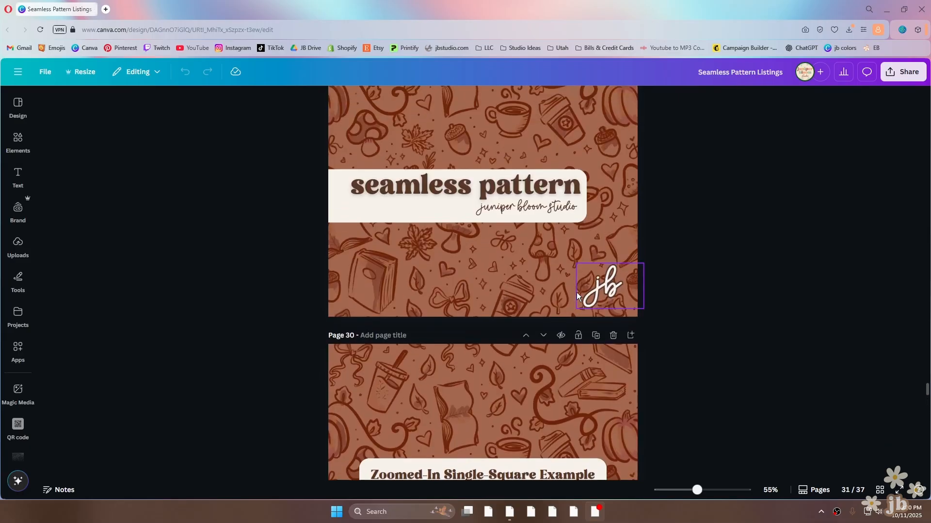
scroll(578, 219, "up", 3)
left_click(595, 129)
scroll(529, 260, "up", 3)
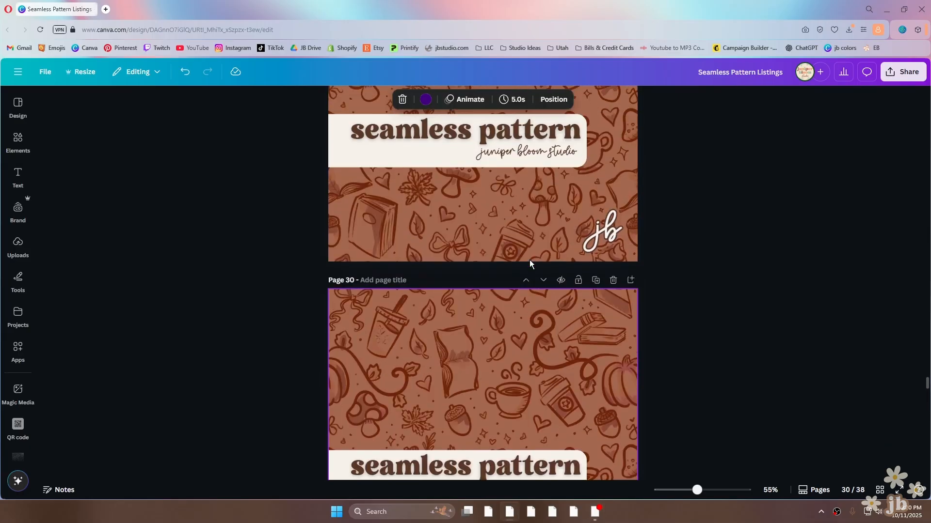
scroll(529, 260, "up", 3)
scroll(676, 285, "up", 1)
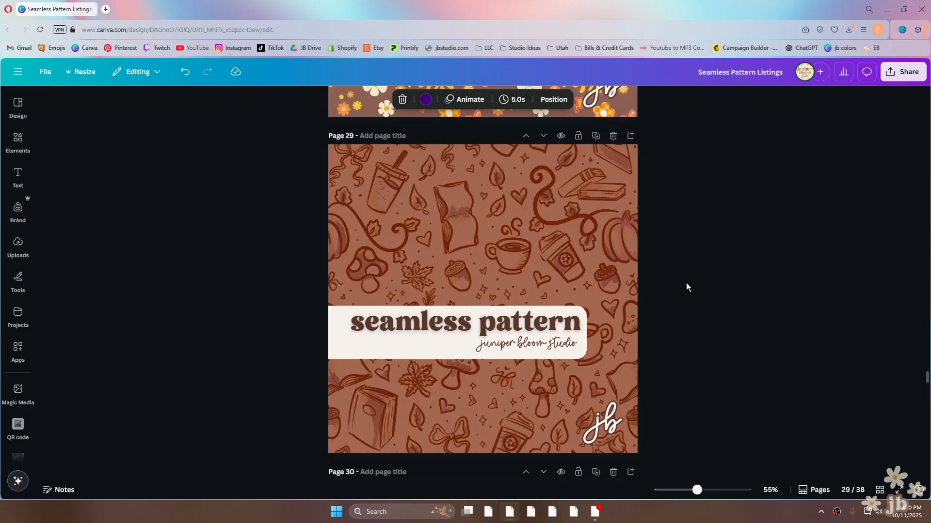
Replace the brown pattern image on page 29 with the uploaded zoomed-in tan floral pattern, enlarged to fill the 12 x 12 in page.
left_click(533, 236)
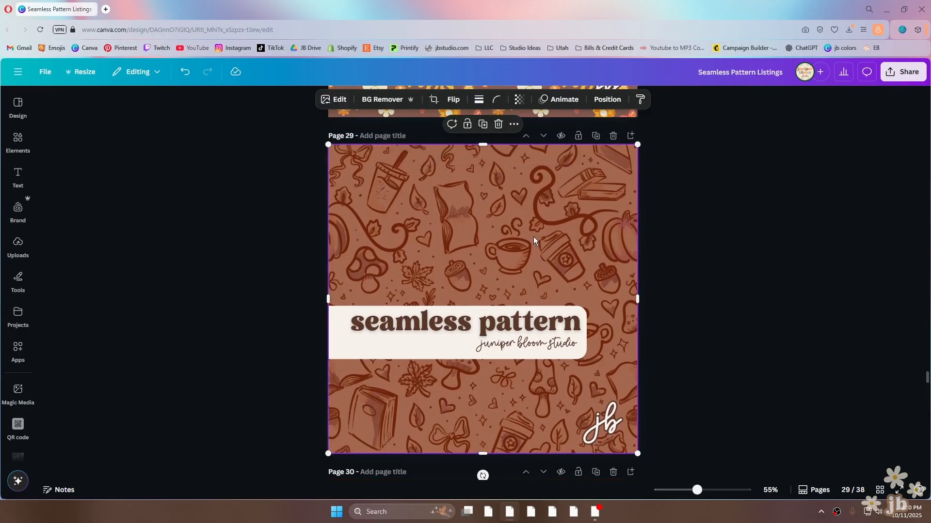
key("Delete")
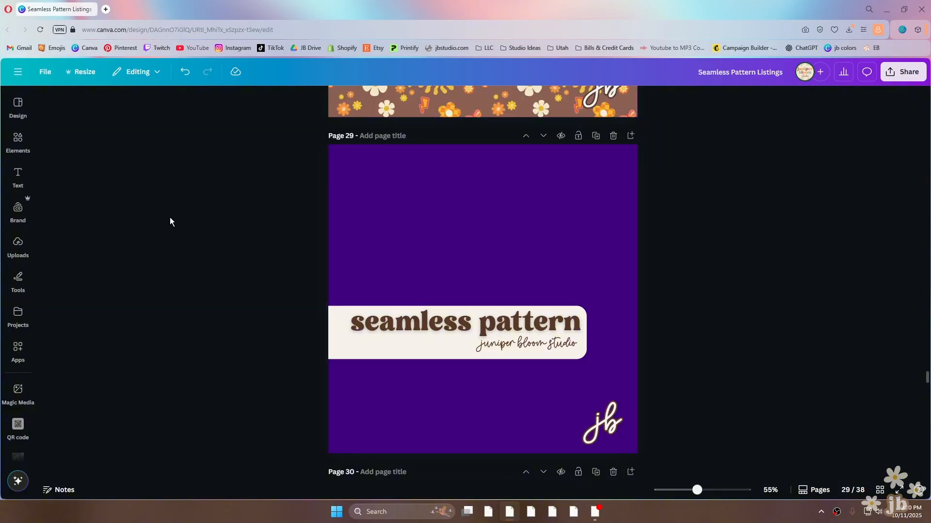
left_click(15, 148)
left_click(18, 248)
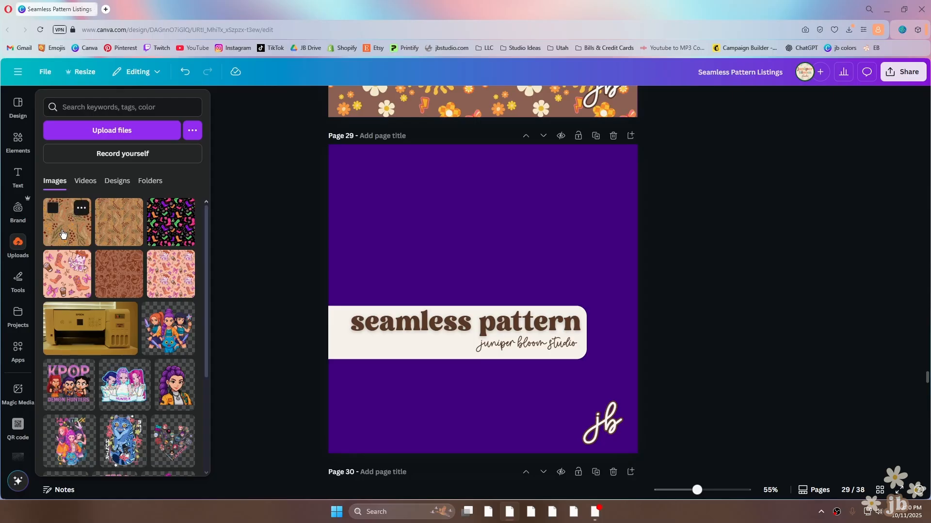
left_click_drag(67, 222, 492, 208)
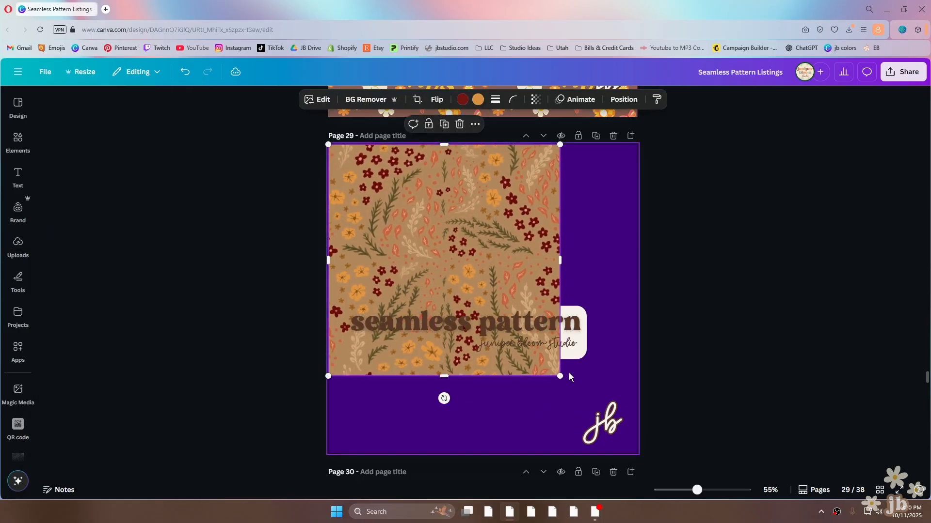
left_click_drag(569, 377, 639, 454)
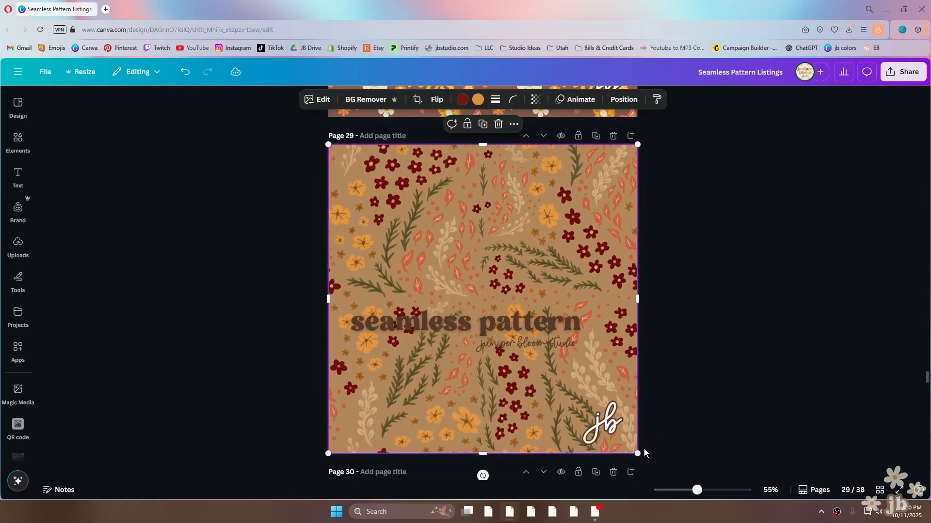
Send the floral pattern on page 29 to the back, behind the title banner, and deselect it.
left_click(623, 99)
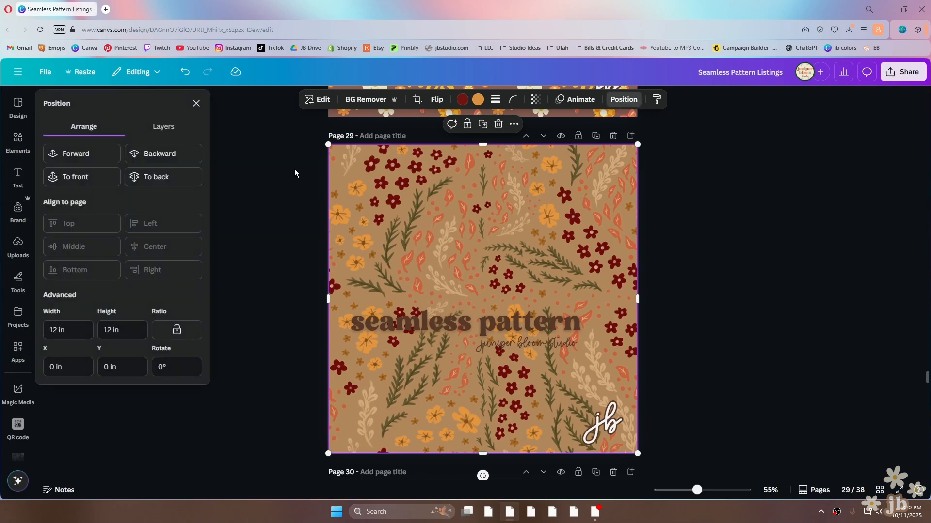
left_click(171, 176)
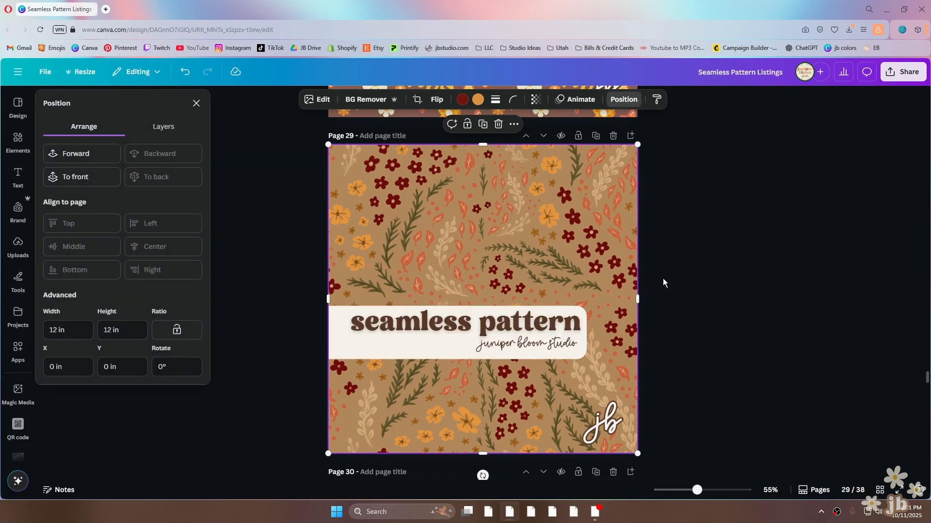
key("Escape")
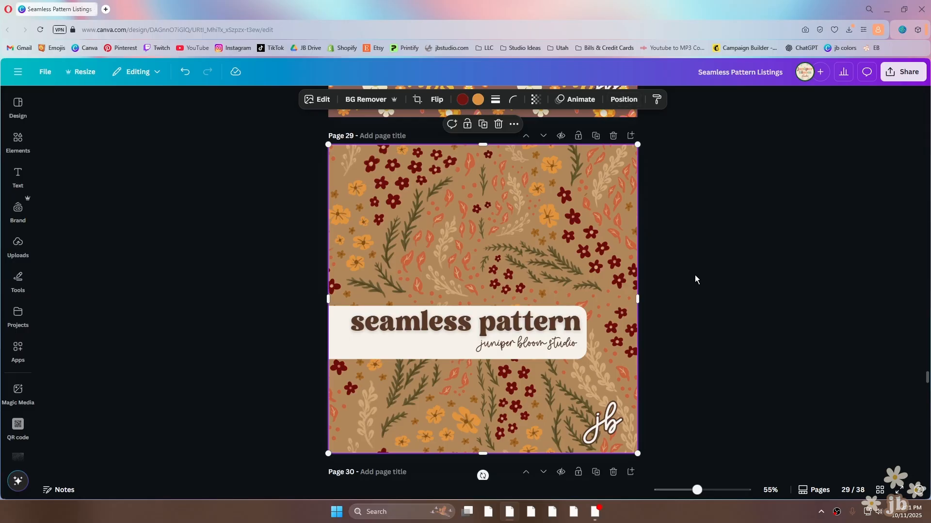
left_click(695, 279)
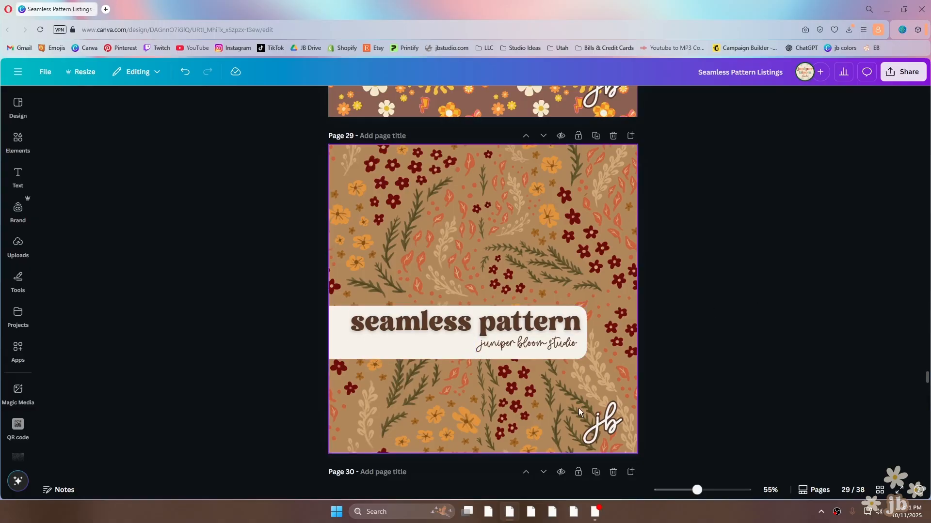
Duplicate the "Zoomed-In Single-Square Example" page and move one copy up to page 30, directly after the floral cover.
scroll(503, 421, "down", 10)
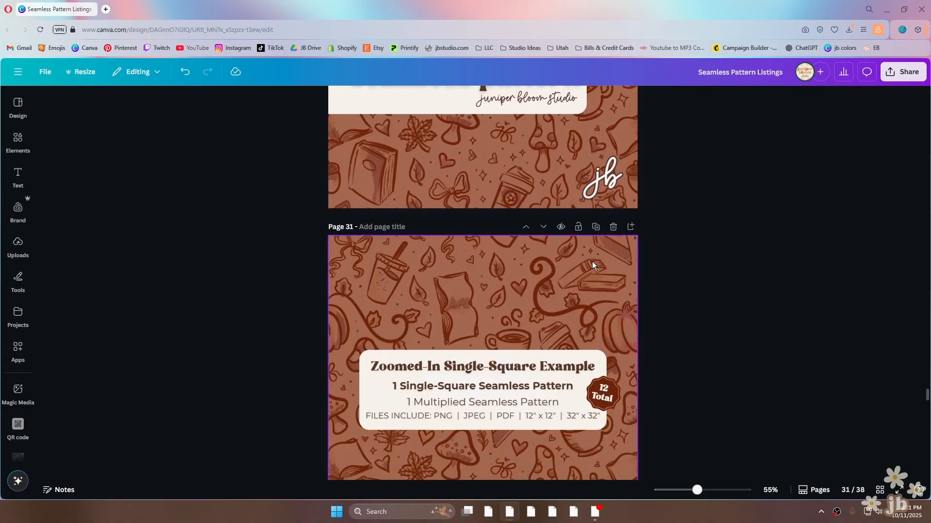
left_click(595, 227)
scroll(586, 394, "up", 5)
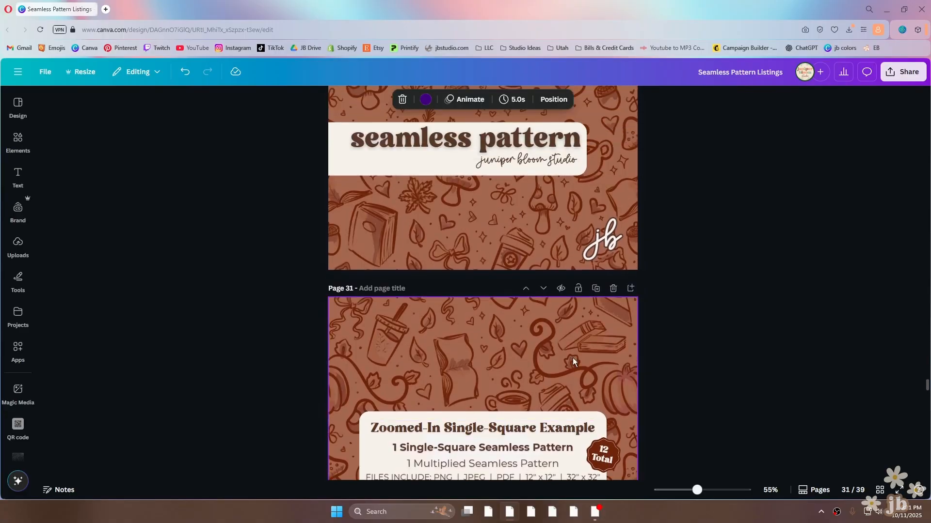
left_click(525, 328)
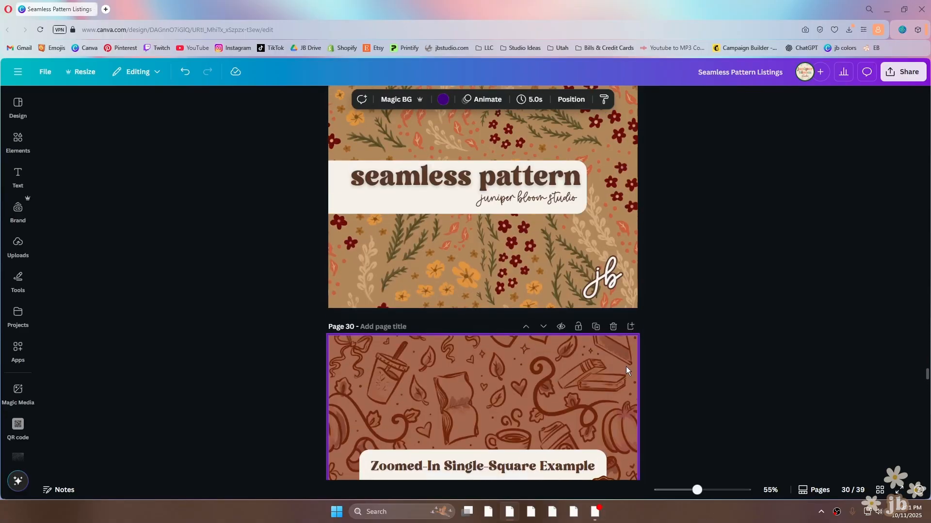
Replace the brown pattern on page 30 with a copy of page 29's floral pattern and send it to the back.
scroll(582, 357, "down", 3)
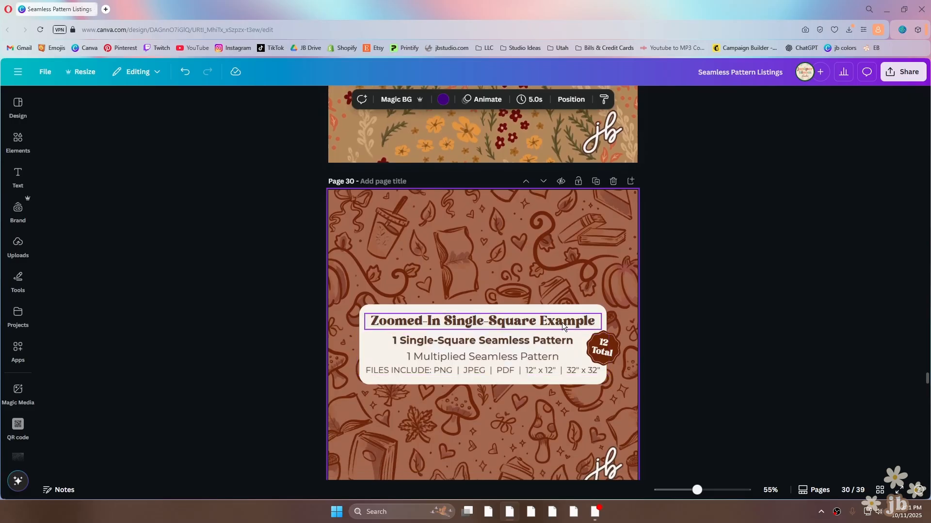
scroll(562, 322, "down", 1)
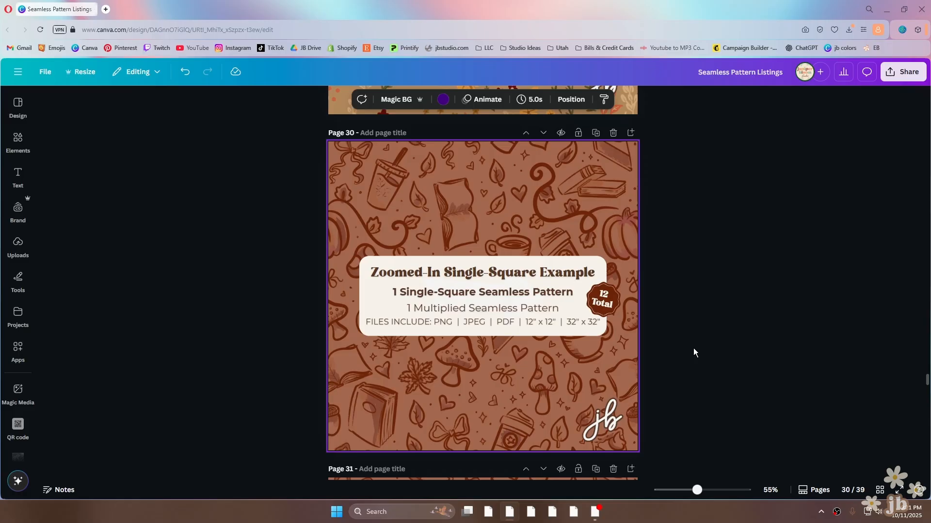
left_click(466, 190)
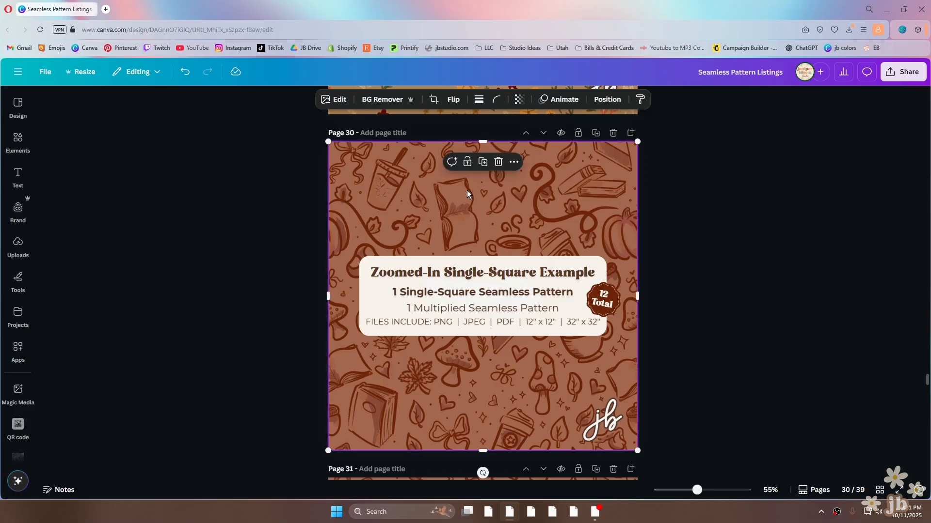
key("Delete")
left_click(440, 109)
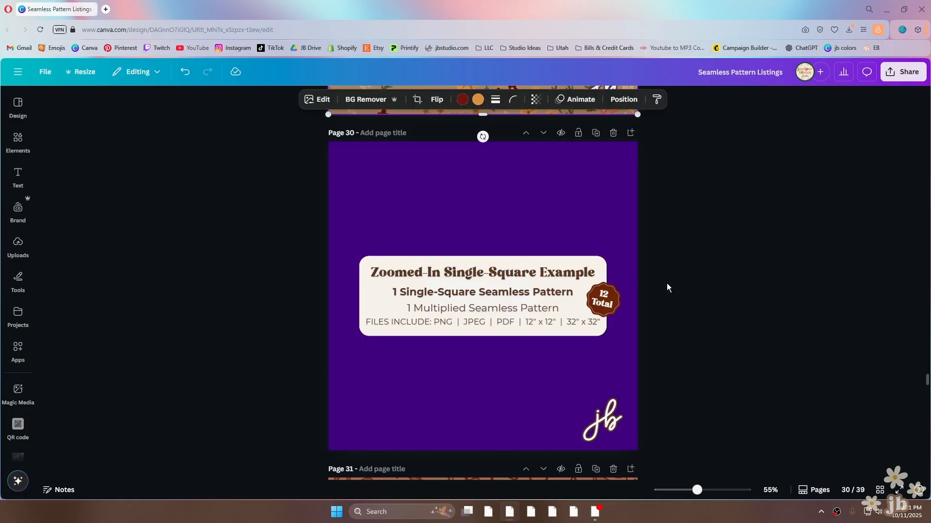
left_click(680, 286)
key("ctrl+z")
left_click(624, 99)
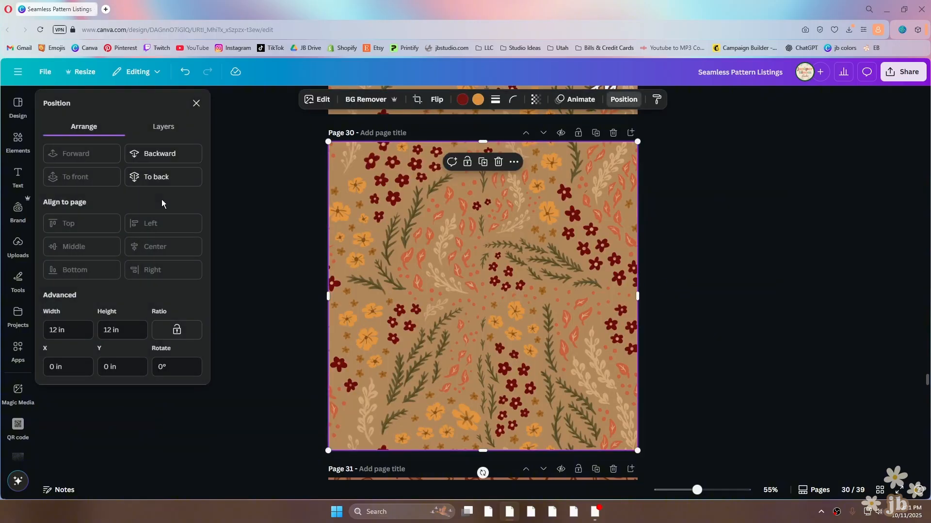
left_click(156, 176)
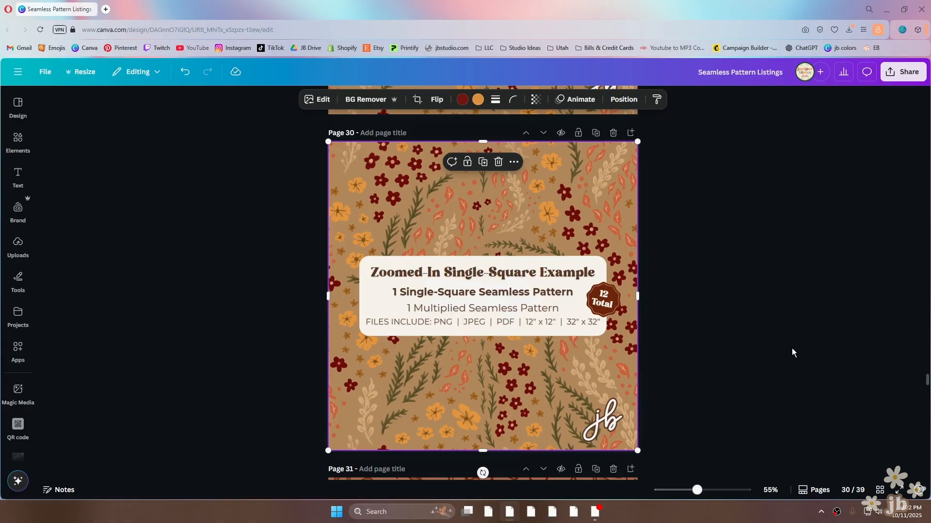
Duplicate the "Multiplied Zoomed-Out Example" page and move one copy up to page 31, directly after the floral zoomed-in page.
scroll(681, 332, "down", 15)
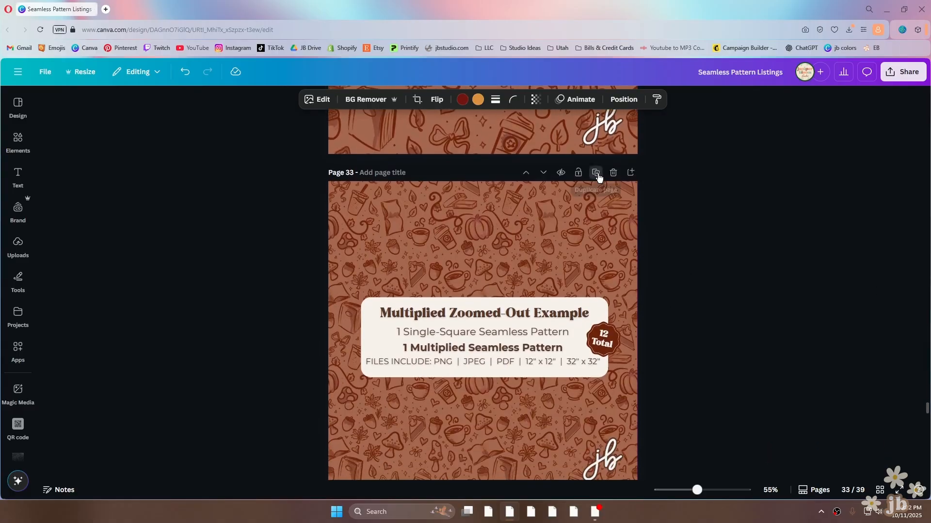
left_click(596, 170)
left_click(525, 224)
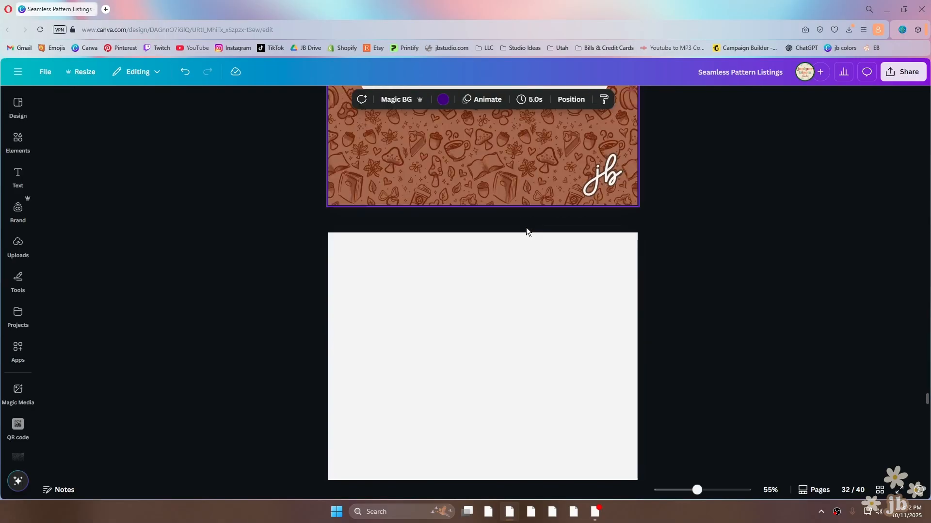
left_click(526, 224)
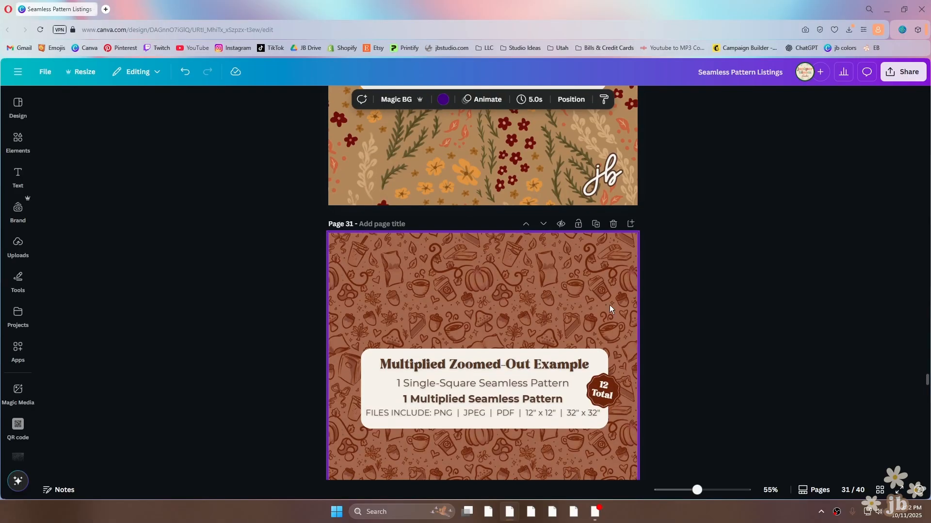
scroll(530, 337, "up", 3)
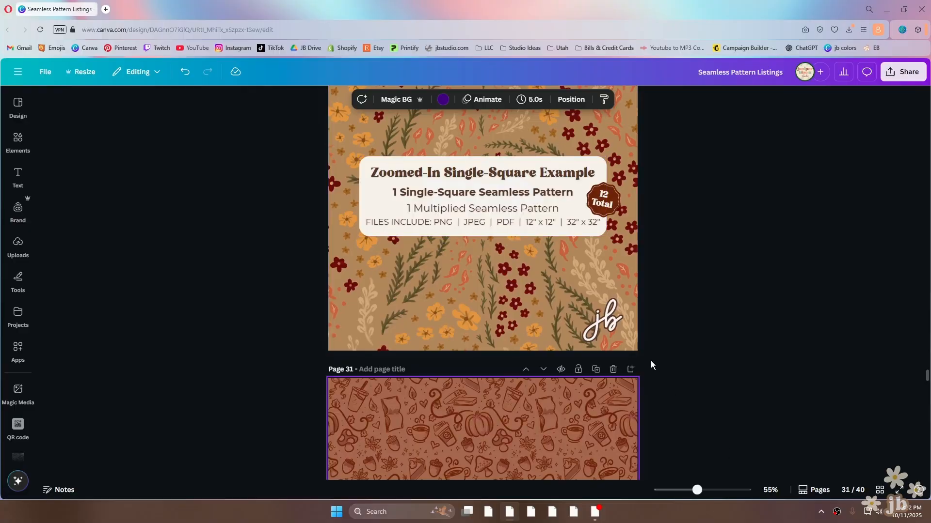
Delete the brown pattern image from page 31.
scroll(651, 365, "down", 3)
scroll(651, 364, "down", 1)
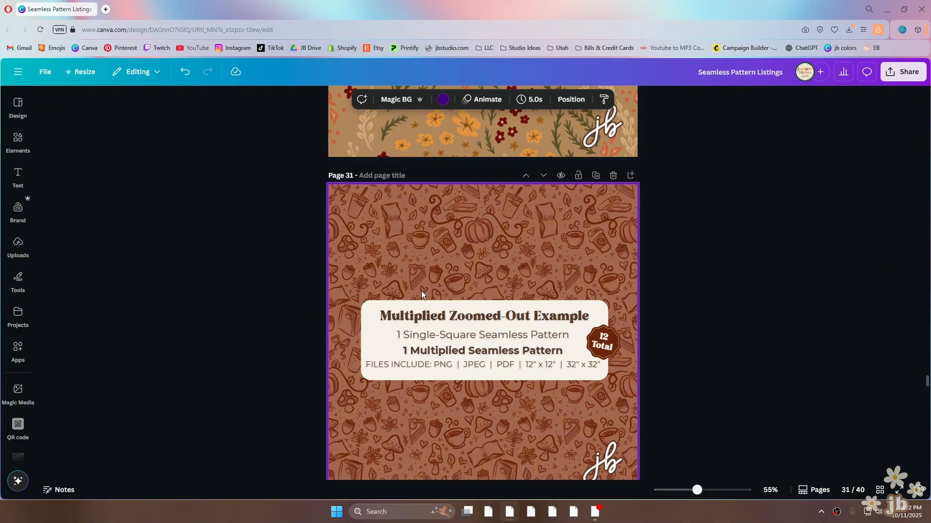
left_click(564, 226)
key("Delete")
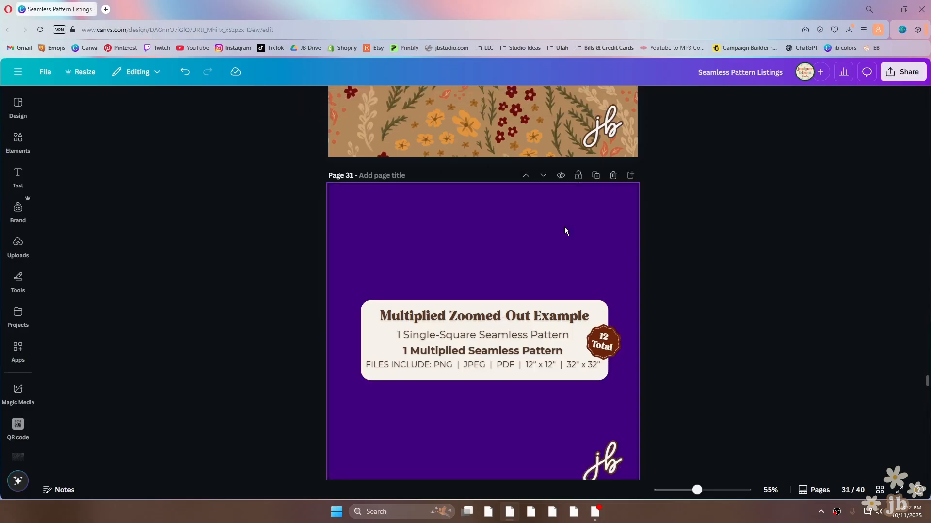
left_click(18, 244)
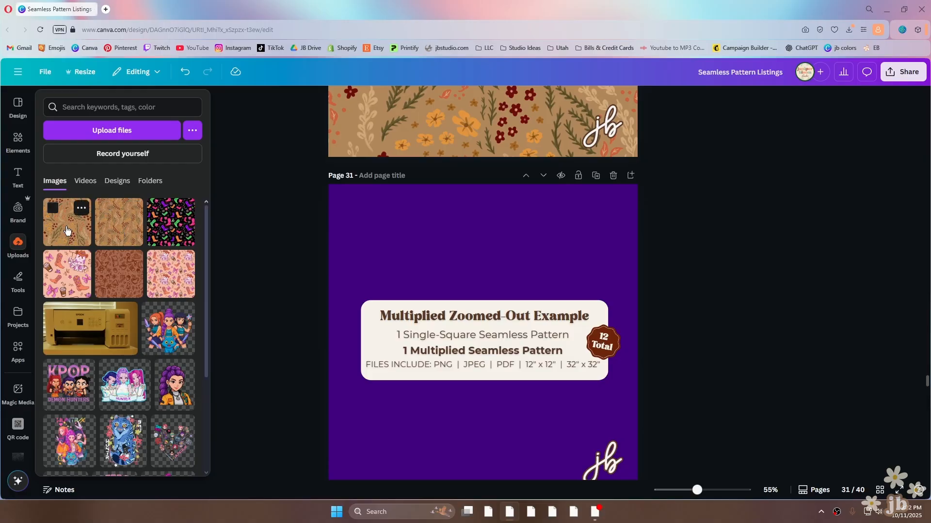
left_click(120, 235)
left_click_drag(551, 415, 512, 378)
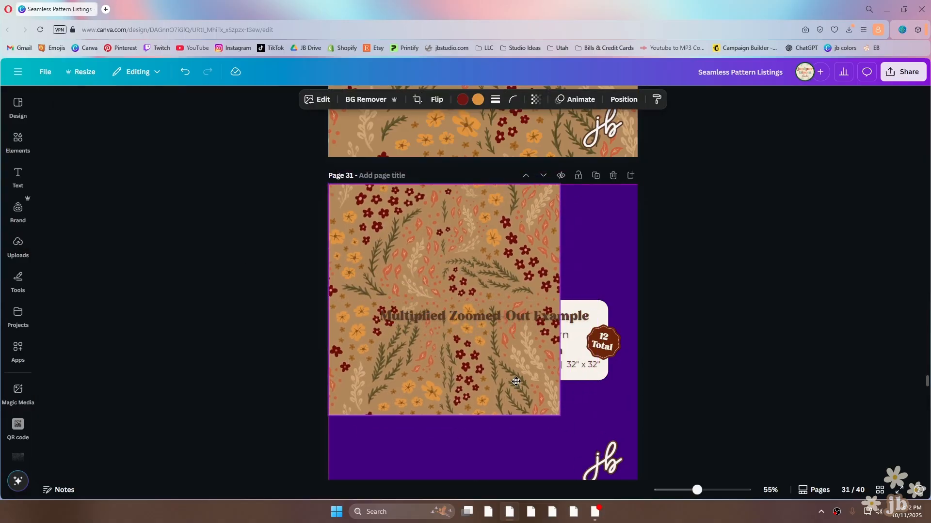
scroll(553, 364, "down", 2)
left_click_drag(558, 318, 580, 369)
scroll(467, 329, "up", 2)
key("Delete")
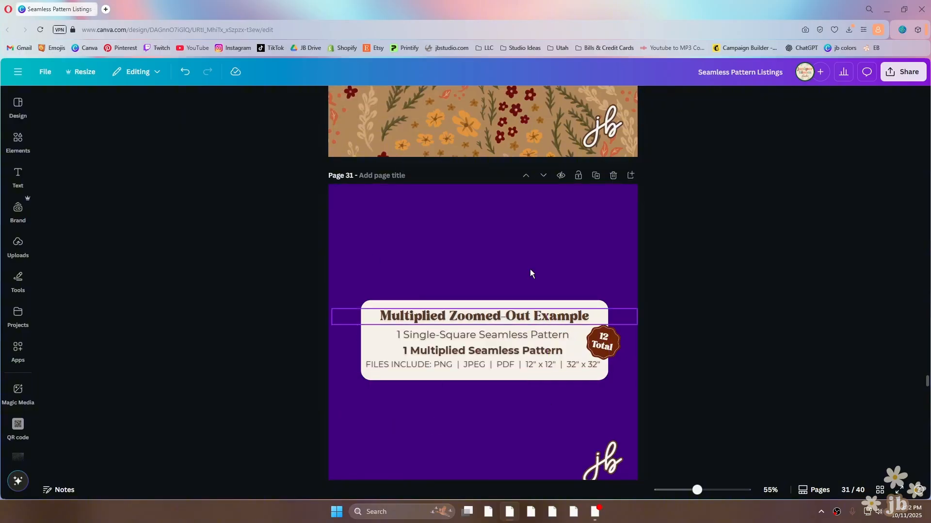
Add the uploaded zoomed-out tan floral pattern to page 31 and enlarge it to fill the 12 x 12 in page.
left_click(18, 248)
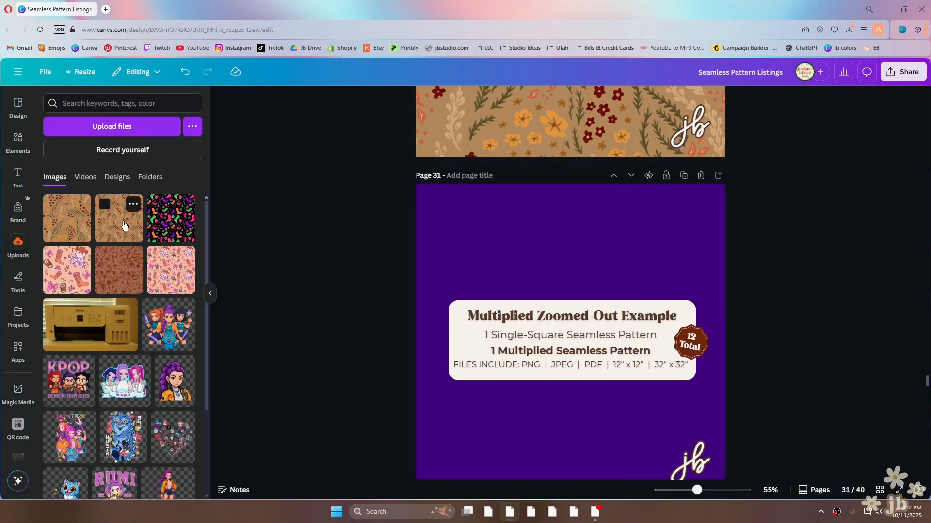
left_click(67, 218)
left_click_drag(611, 258, 572, 221)
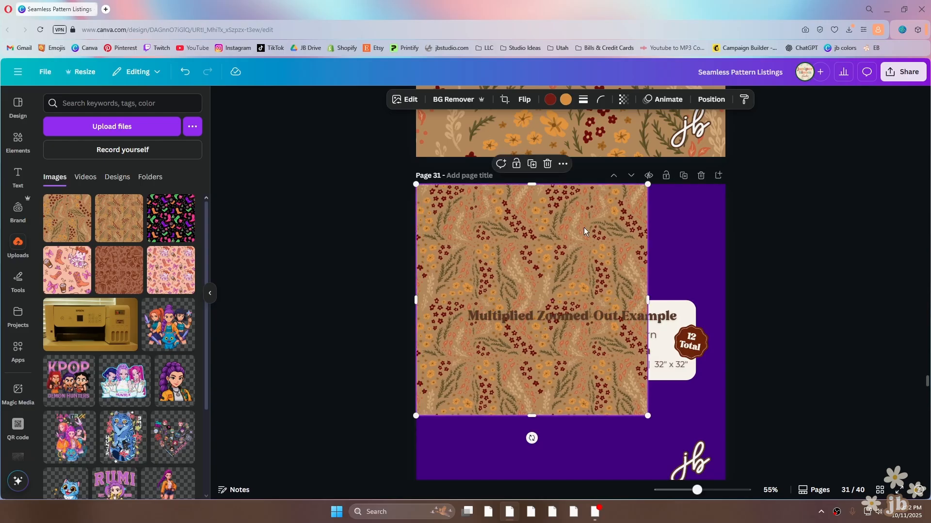
scroll(584, 228, "down", 1)
left_click_drag(647, 364, 725, 444)
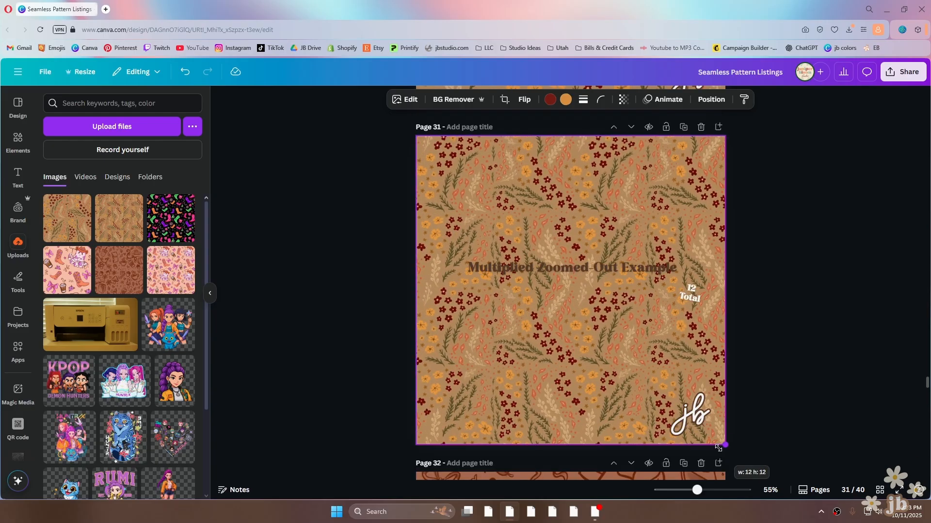
Send the zoomed-out floral pattern on page 31 to the back, behind the text banner, and deselect it.
left_click(711, 99)
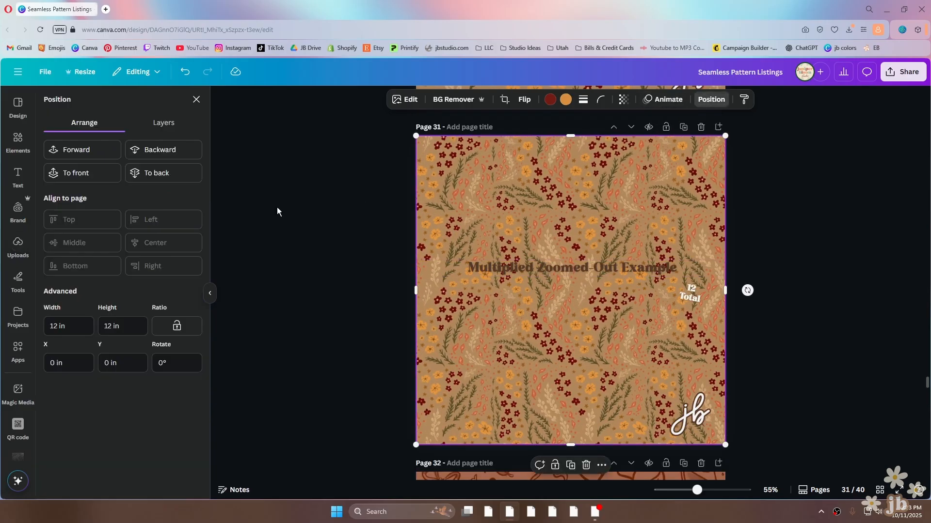
left_click(158, 176)
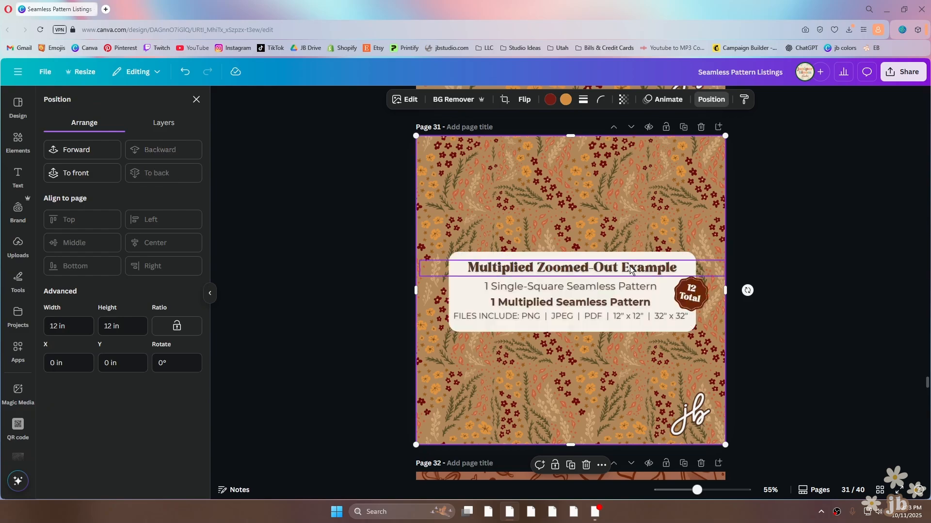
key("Escape")
left_click(799, 345)
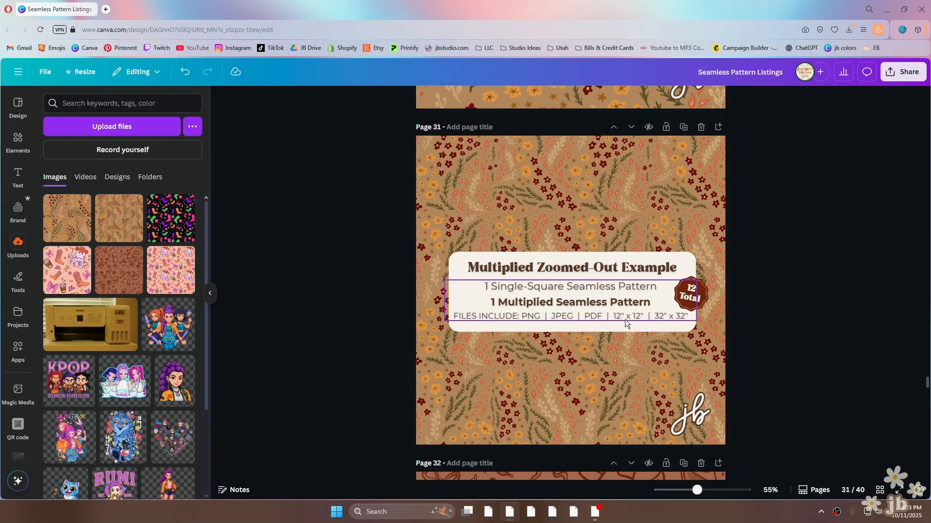
Review the floral listing images on pages 29 to 31 and check their page numbers.
scroll(757, 377, "up", 5)
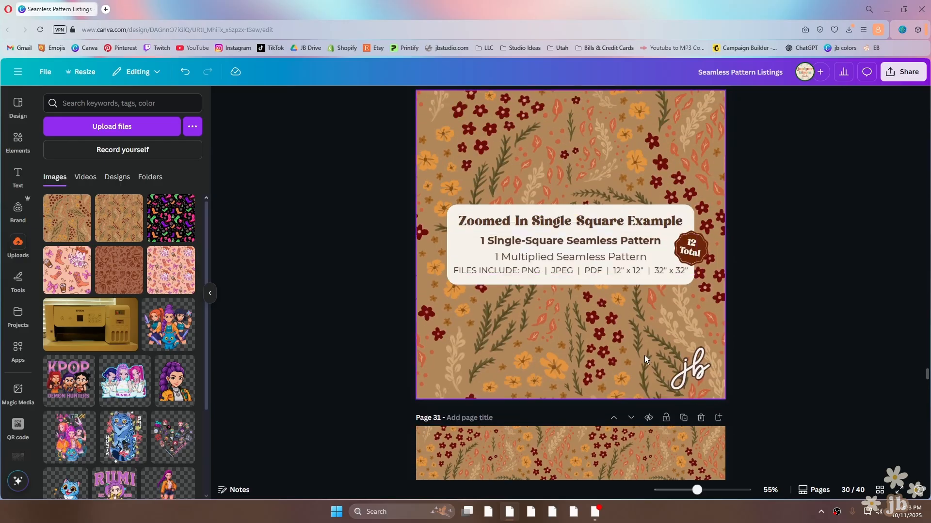
scroll(644, 356, "up", 5)
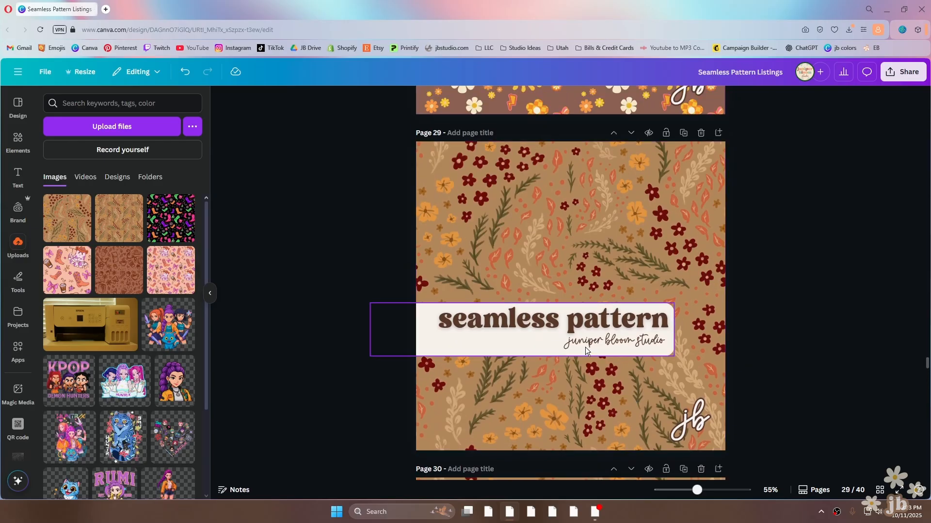
scroll(639, 394, "down", 10)
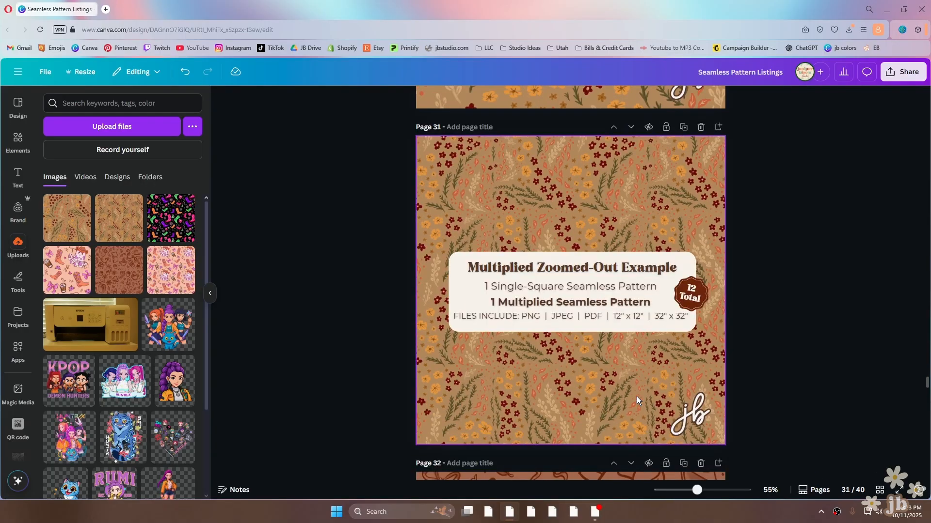
scroll(512, 360, "up", 10)
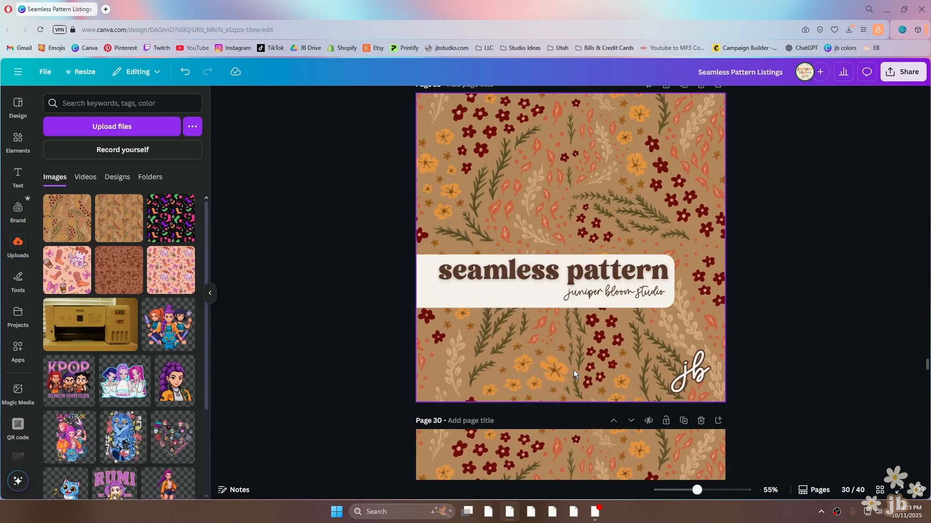
scroll(574, 370, "down", 3)
scroll(574, 371, "up", 4)
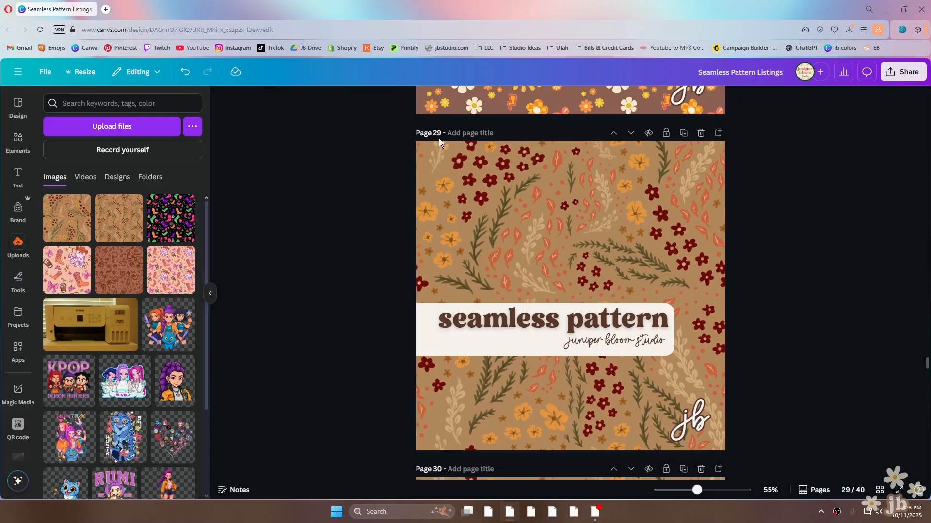
scroll(418, 283, "down", 8)
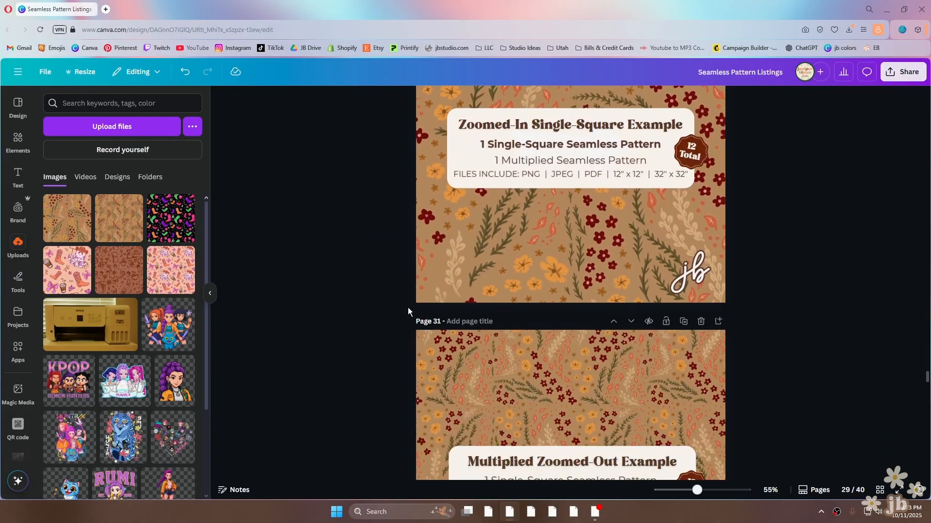
Open the design's download options and set the file type to JPG.
left_click(903, 74)
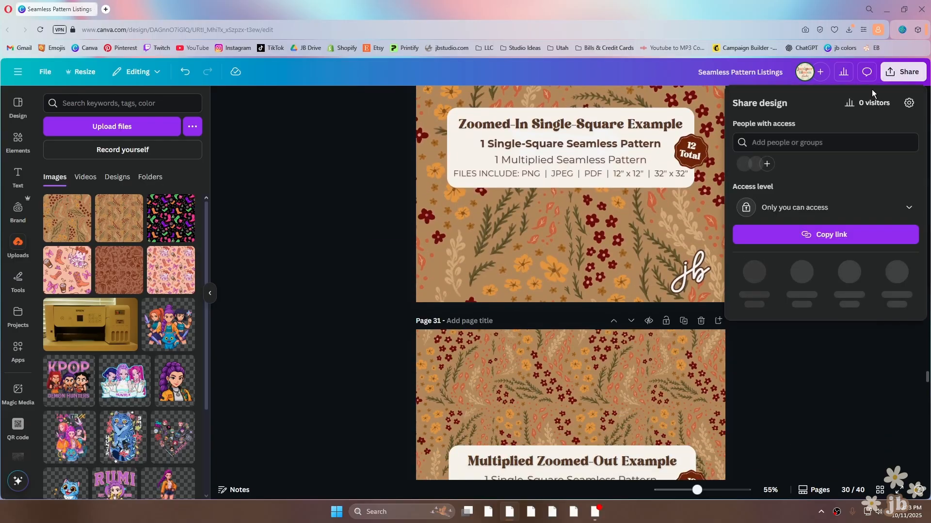
left_click(754, 272)
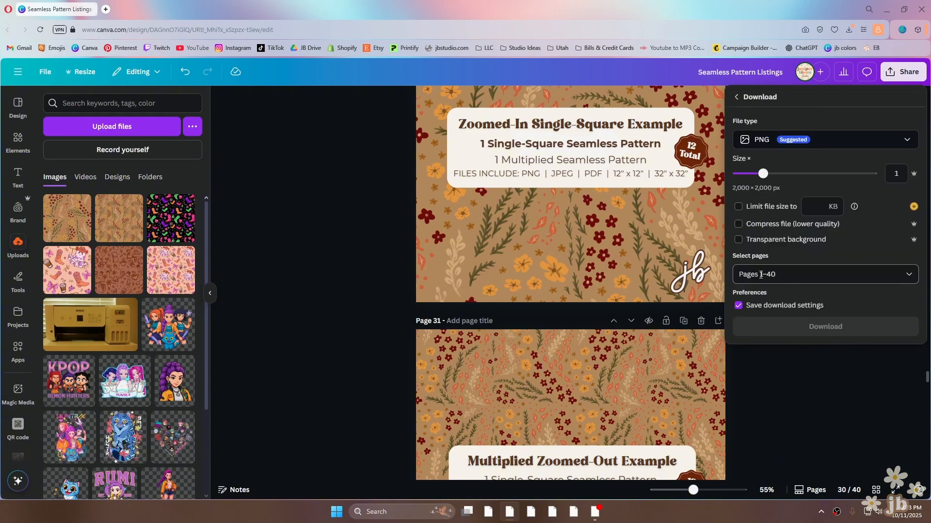
left_click(819, 148)
left_click(788, 170)
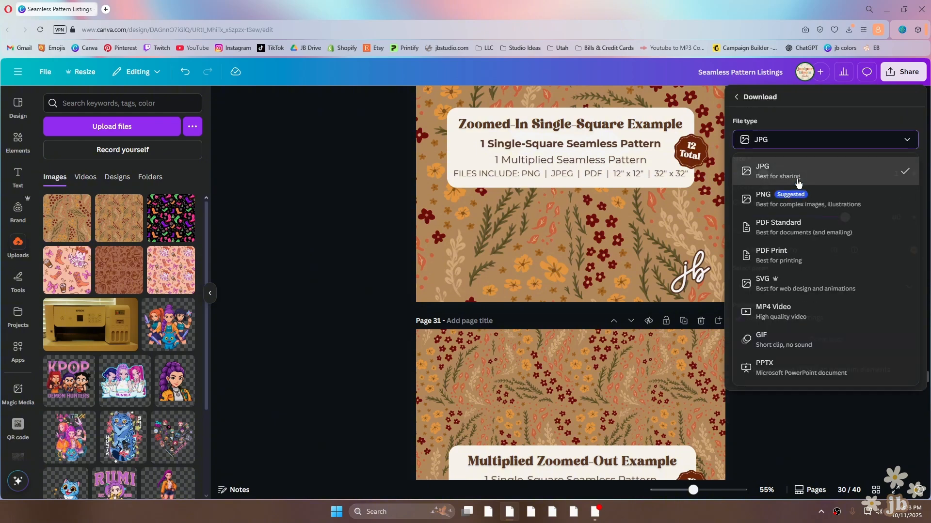
Limit the page selection to pages 29, 30 and 31 and download them.
left_click(789, 291)
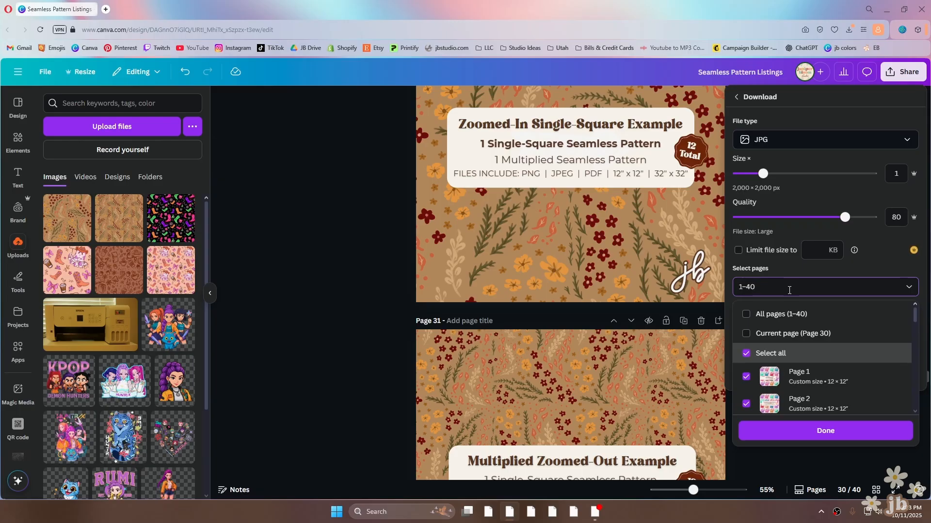
left_click(756, 354)
scroll(810, 372, "down", 7)
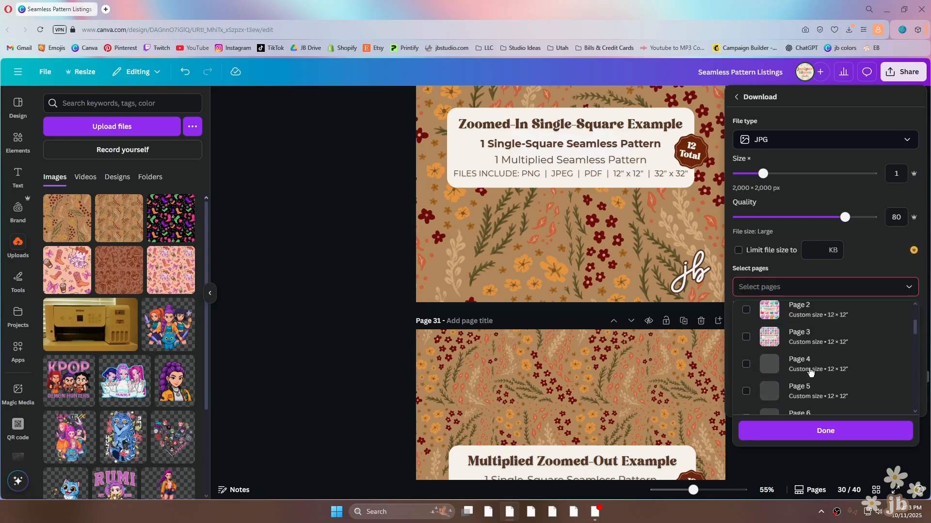
scroll(824, 369, "down", 12)
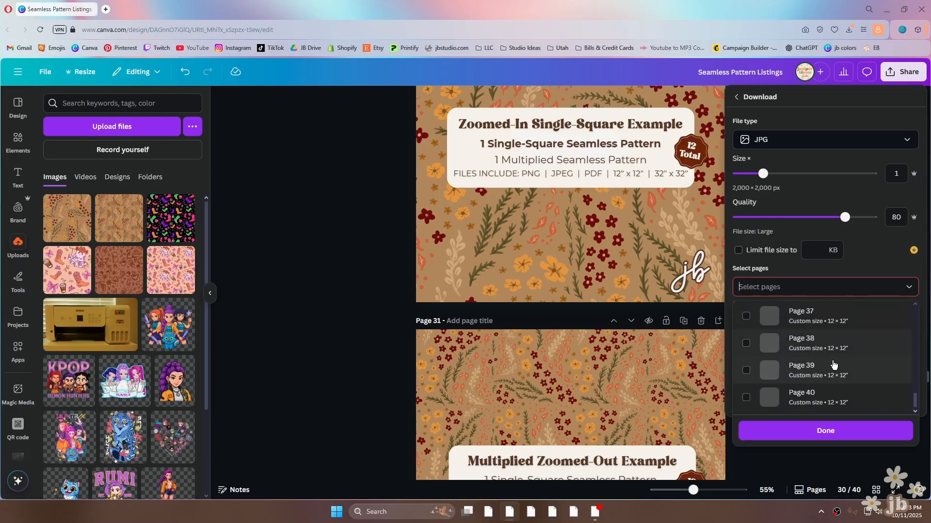
scroll(834, 364, "up", 5)
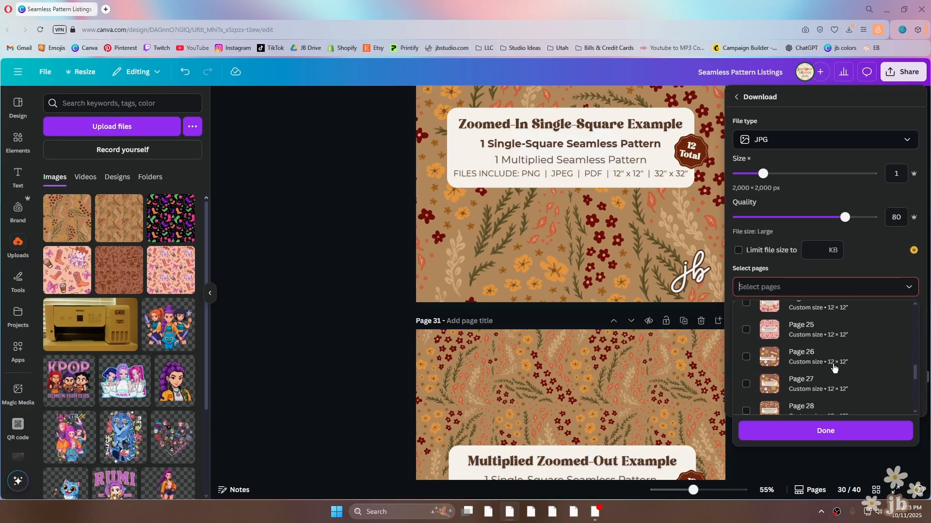
scroll(824, 353, "down", 1)
left_click(821, 341)
left_click(814, 368)
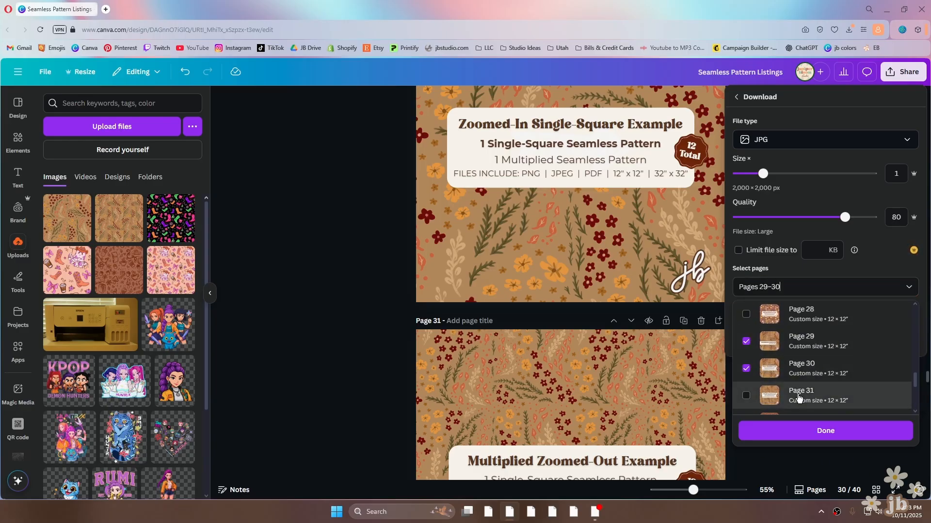
left_click(807, 395)
scroll(807, 395, "down", 1)
left_click(811, 435)
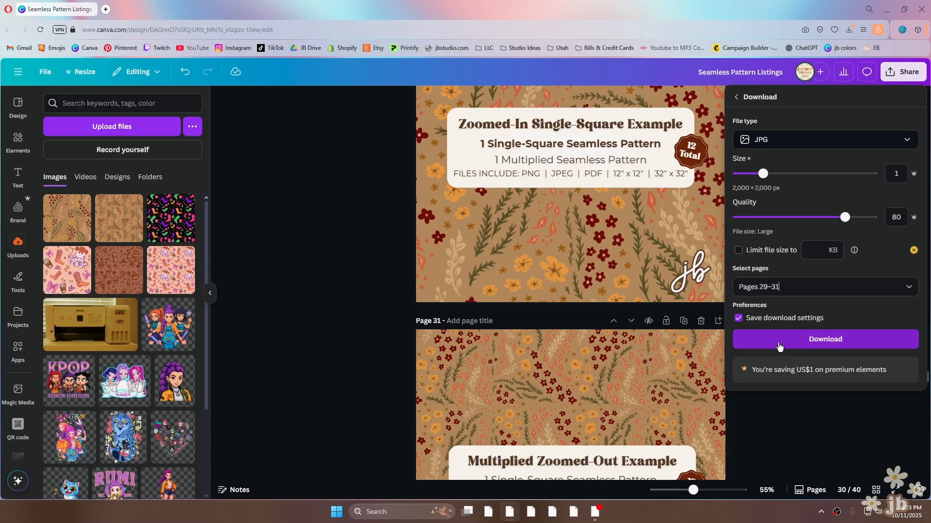
left_click(780, 345)
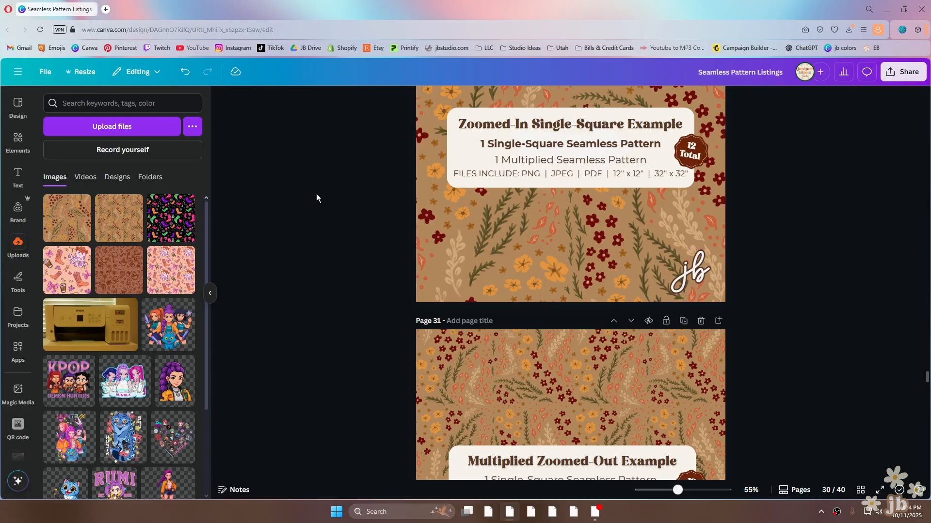
Create a new blank custom-size design measuring 32 by 32 inches.
scroll(428, 252, "up", 5)
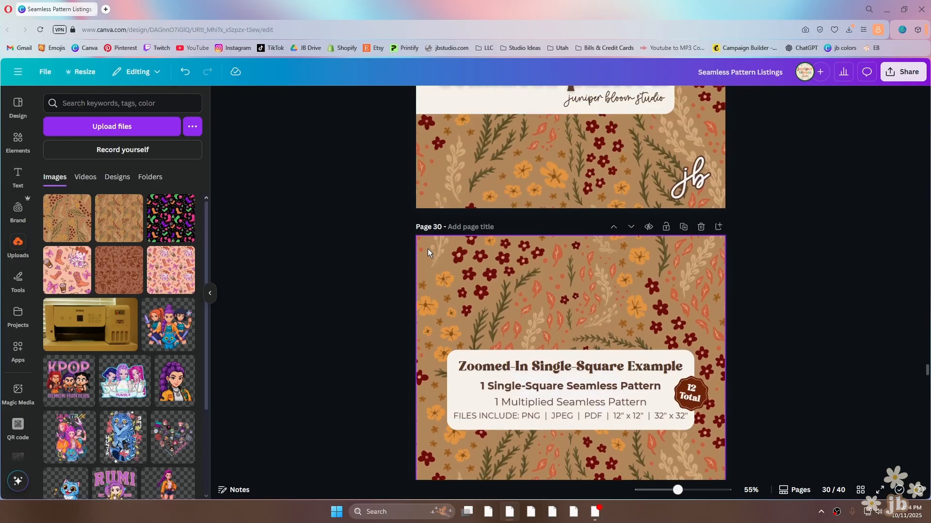
scroll(428, 248, "up", 4)
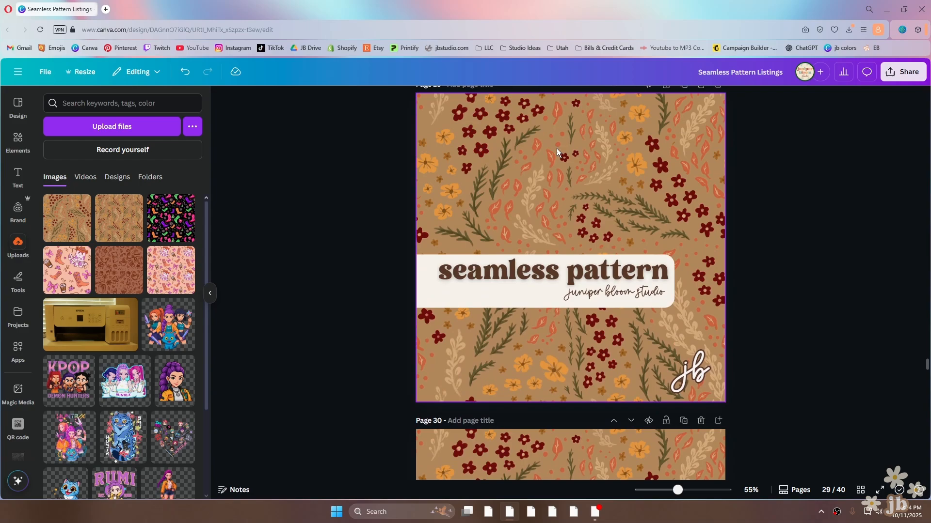
left_click(16, 74)
left_click(18, 96)
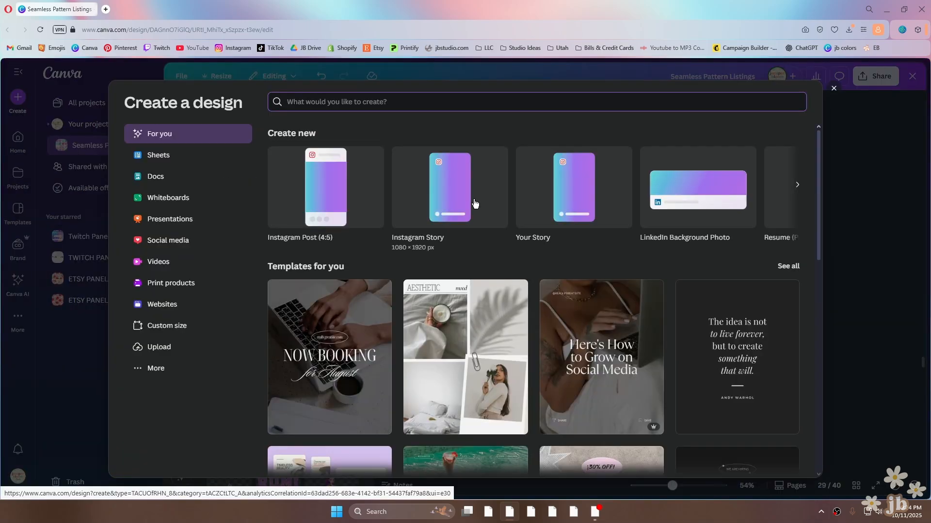
left_click(163, 327)
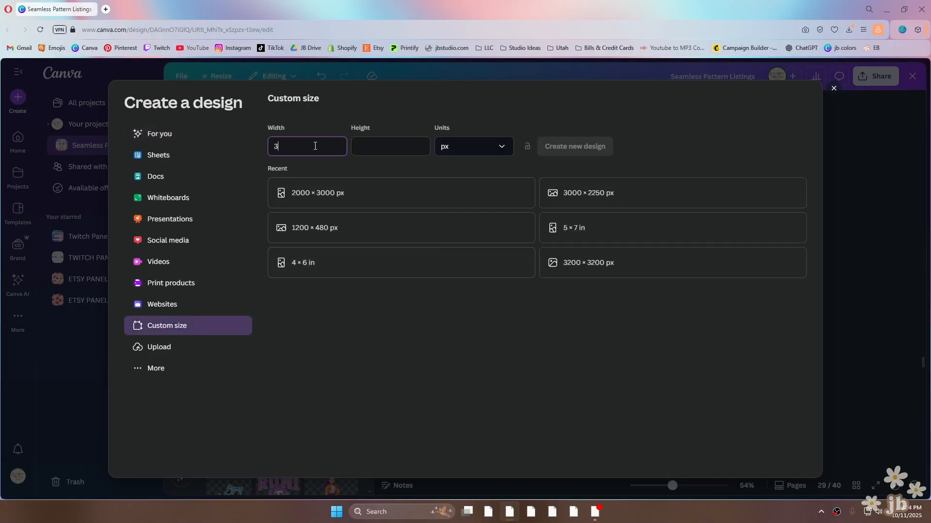
left_click(367, 147)
left_click(484, 147)
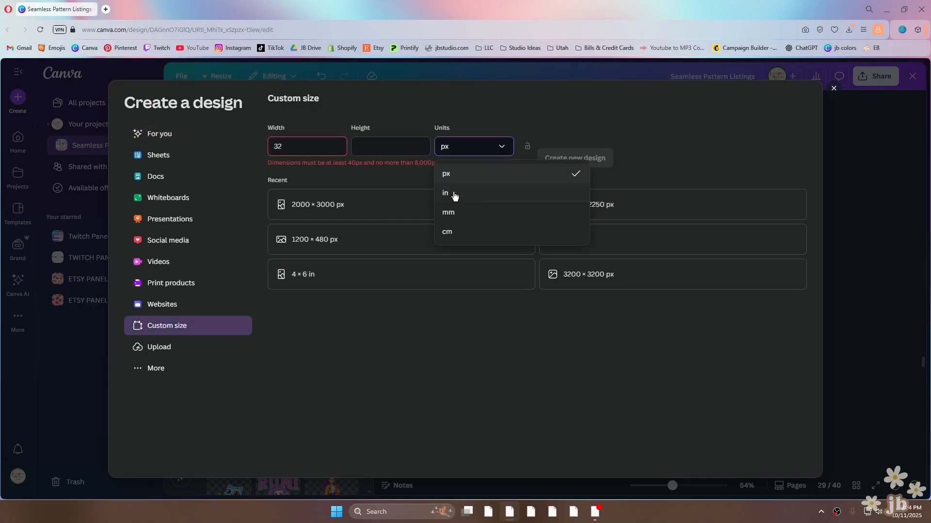
left_click(453, 194)
double_click(311, 144)
type("32")
left_click(383, 146)
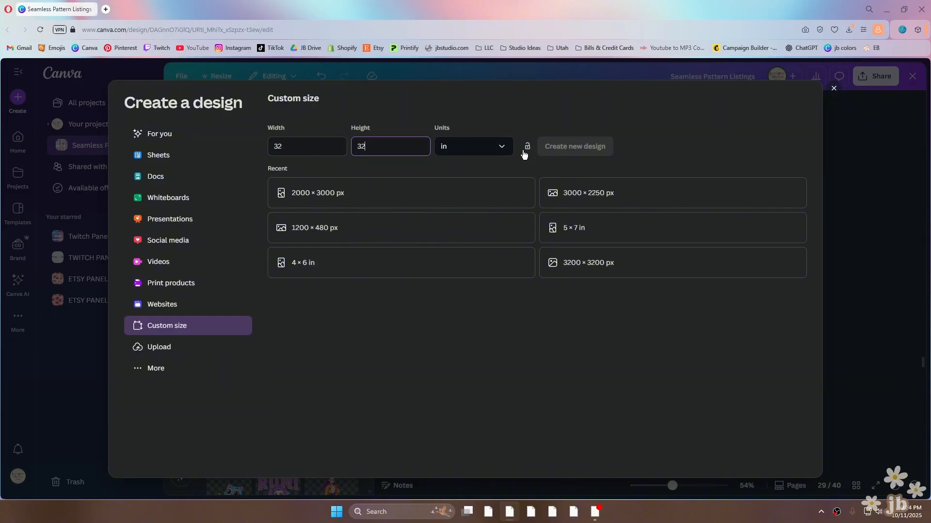
type("32")
left_click(579, 149)
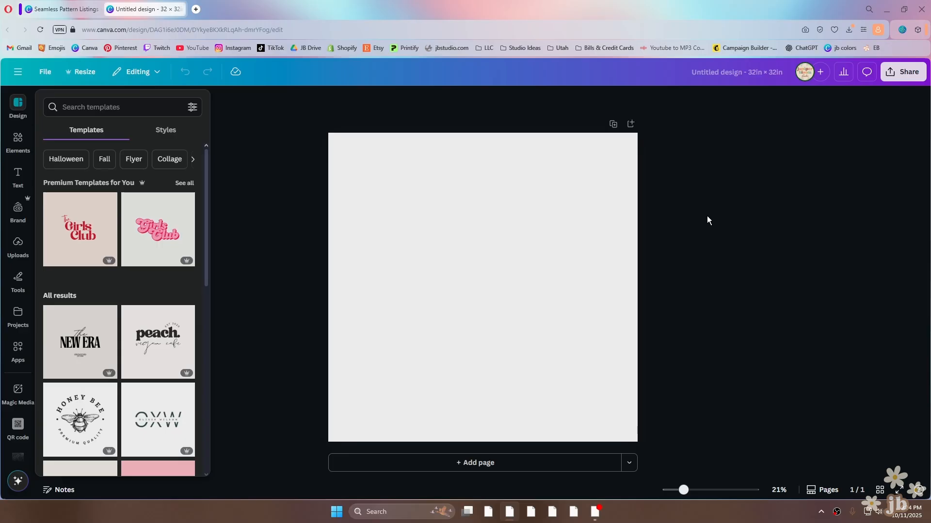
Name the new design "Fall Florals - Seamless Pattern (32in x 32in)".
left_click(707, 220)
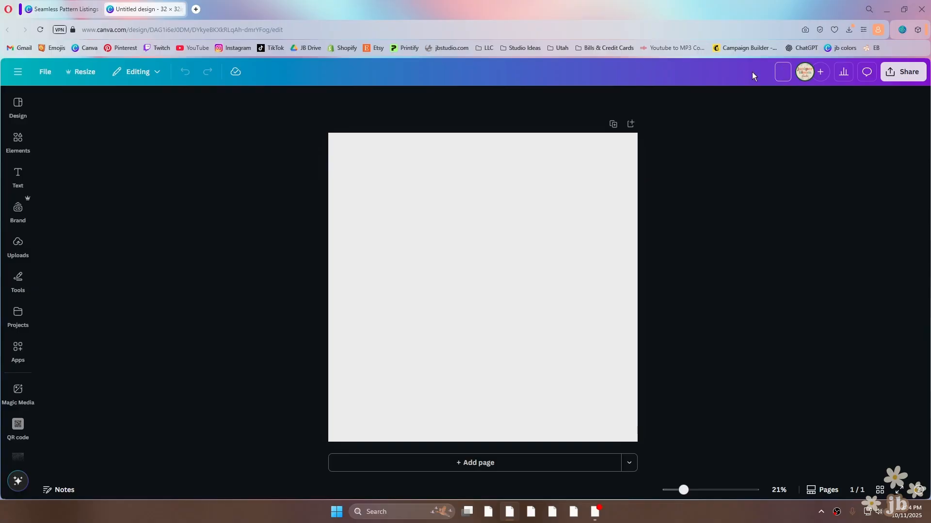
type("Fall Florals - Seamless Pattern")
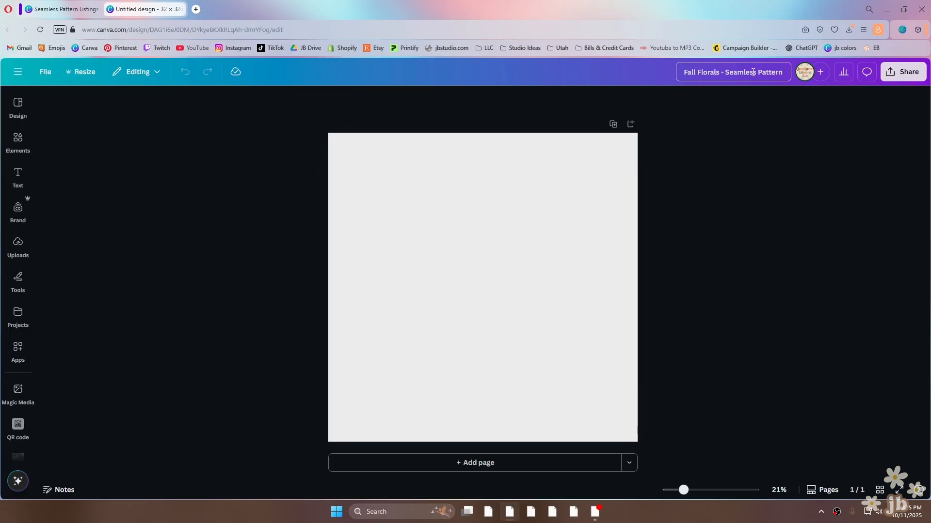
type(" (")
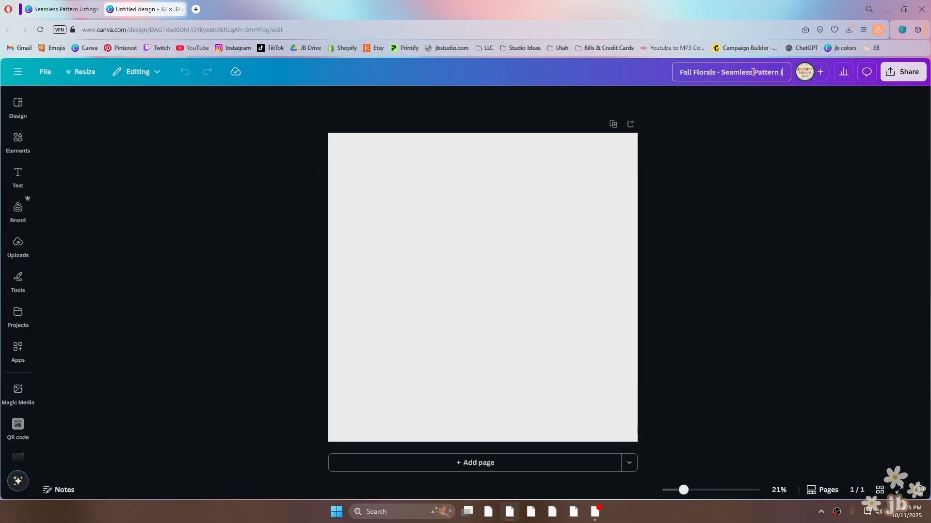
type("32in")
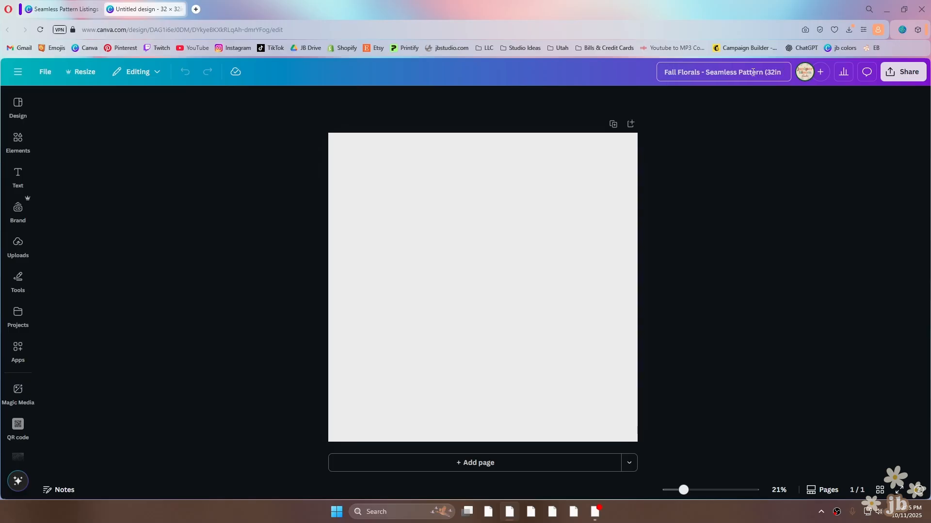
type(" x 32in)")
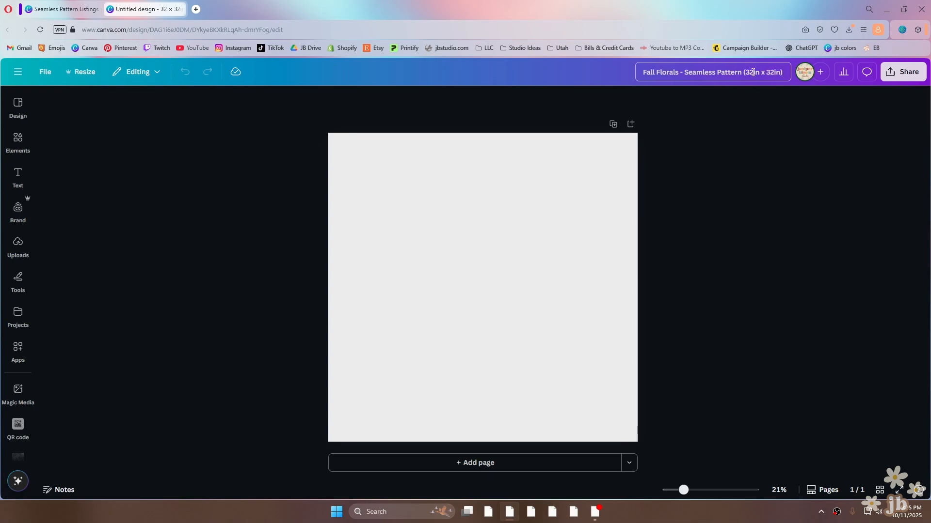
key("Return")
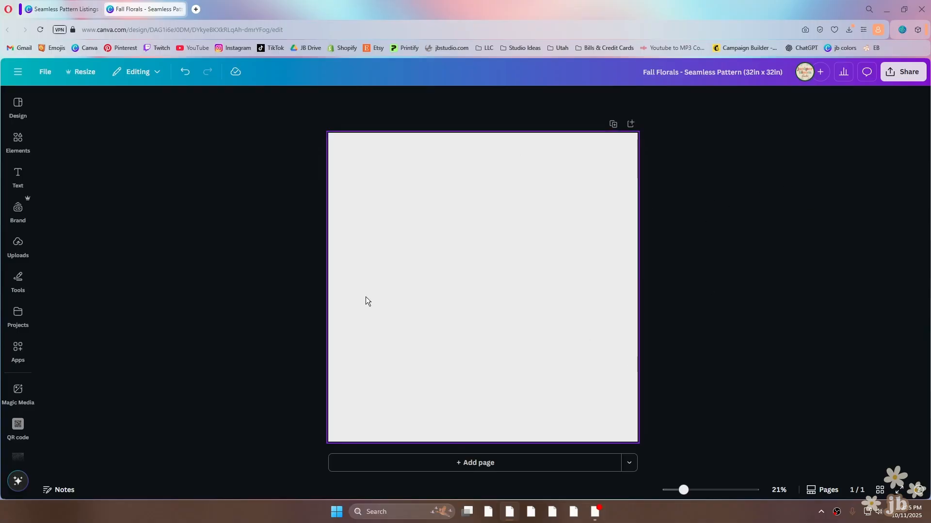
Place the uploaded single-square tan floral pattern on page 1 and enlarge it to cover the whole page.
left_click(18, 209)
left_click(18, 243)
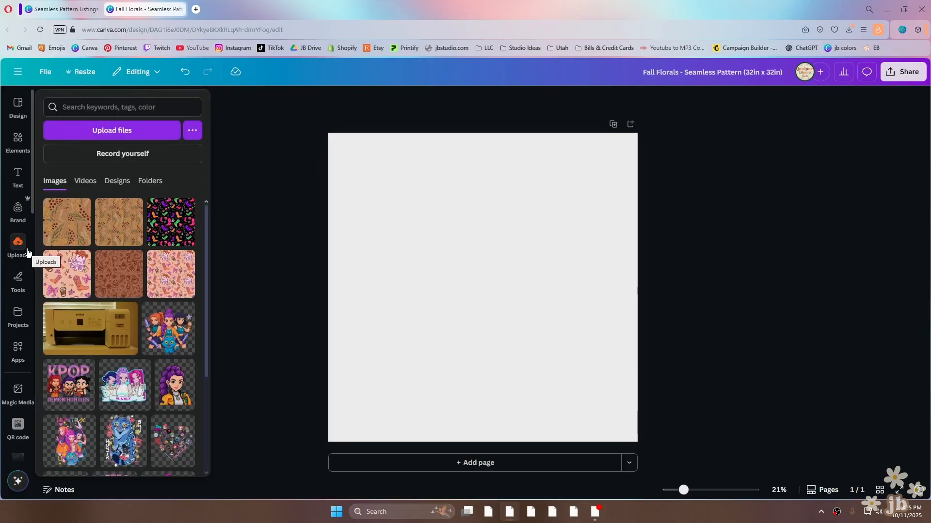
left_click(89, 226)
left_click_drag(456, 277, 415, 238)
left_click_drag(560, 364, 637, 441)
left_click(705, 401)
Add a second page and fill it completely with the uploaded multiplied tan floral pattern.
left_click(538, 466)
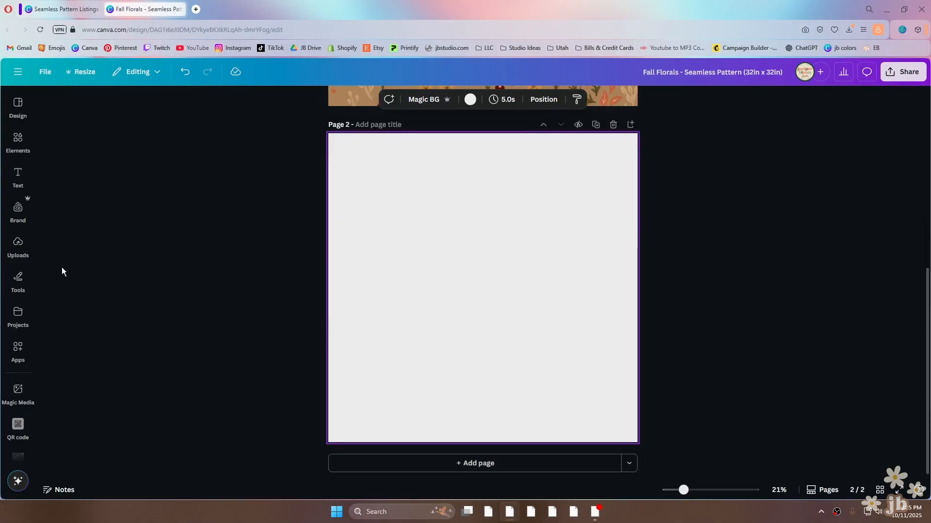
left_click(18, 245)
left_click(66, 222)
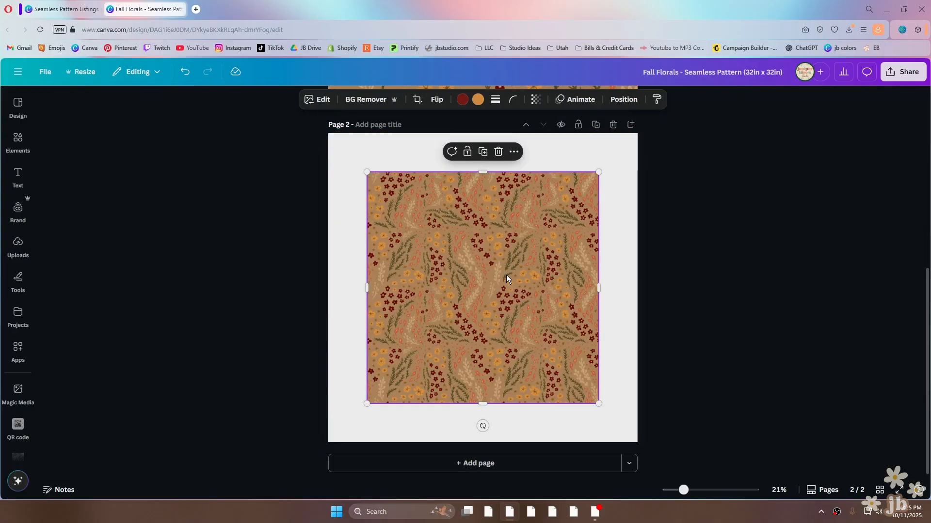
left_click_drag(531, 296, 491, 257)
left_click_drag(560, 364, 636, 442)
left_click(712, 380)
Check both pattern pages and download them as JPG.
scroll(680, 337, "up", 6)
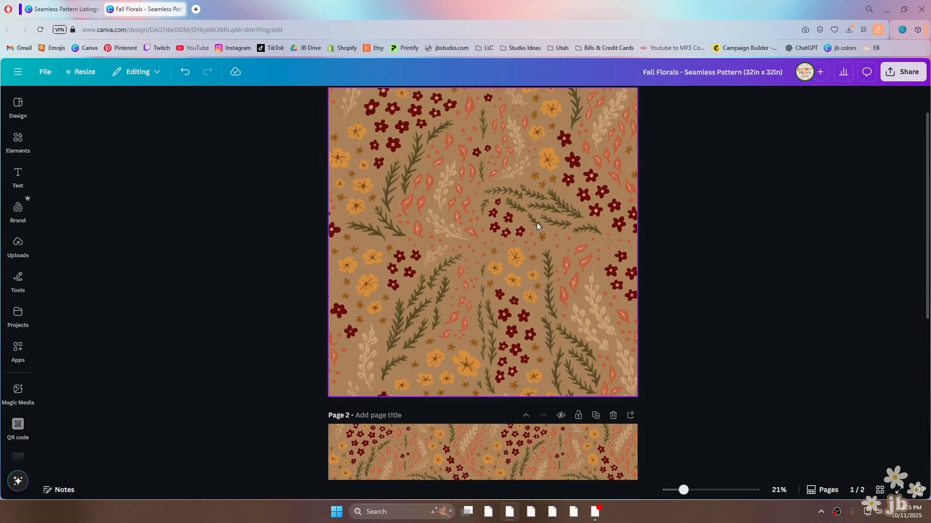
scroll(513, 354, "down", 3)
scroll(509, 347, "down", 3)
scroll(508, 345, "up", 7)
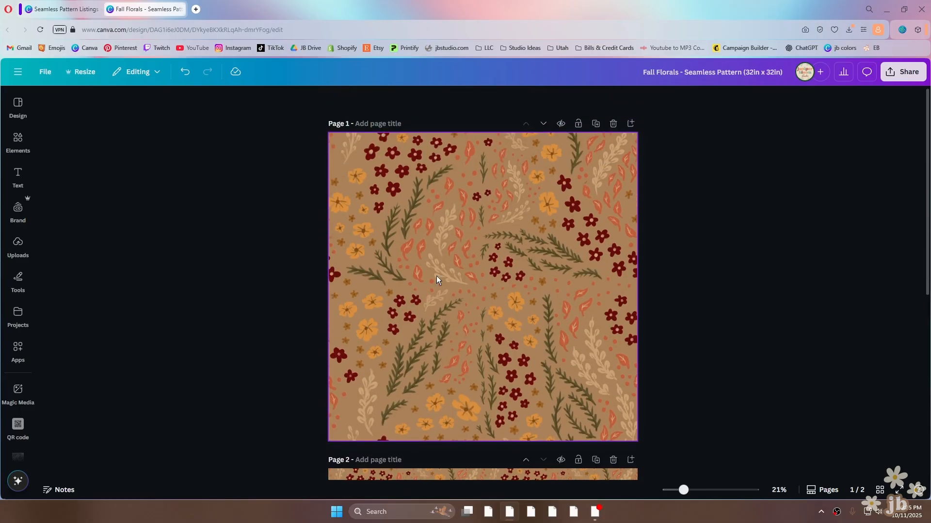
scroll(477, 274, "down", 7)
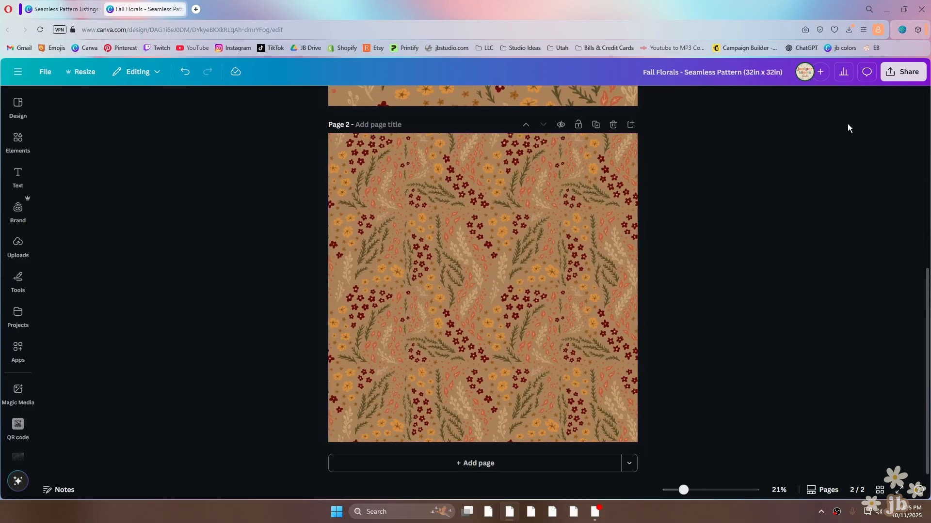
left_click(902, 71)
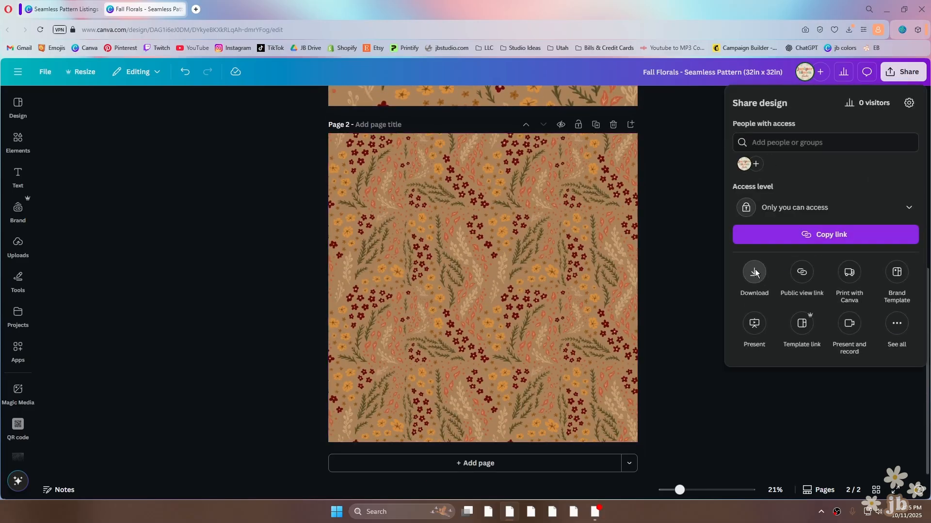
left_click(755, 273)
left_click(807, 140)
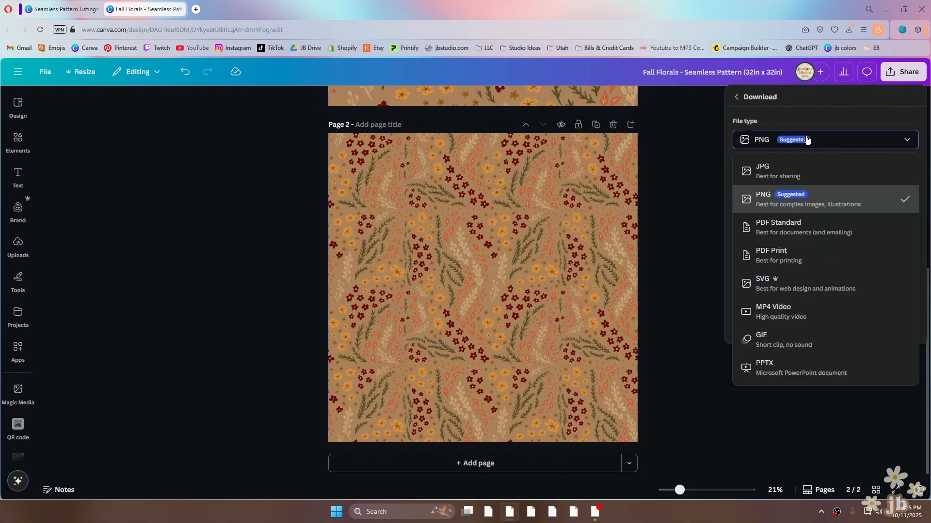
left_click(779, 169)
left_click(786, 340)
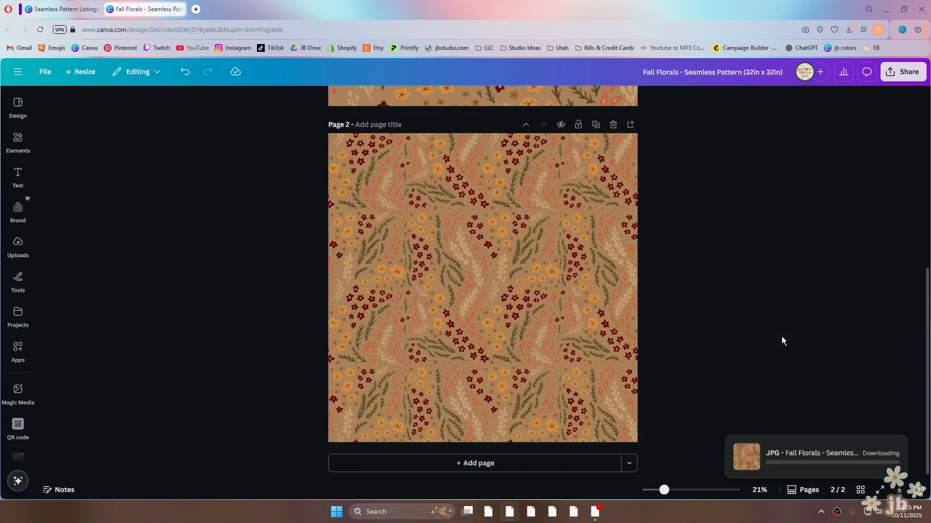
Download pages 1–2 of the design again with PNG as the file type.
left_click(903, 72)
left_click(754, 273)
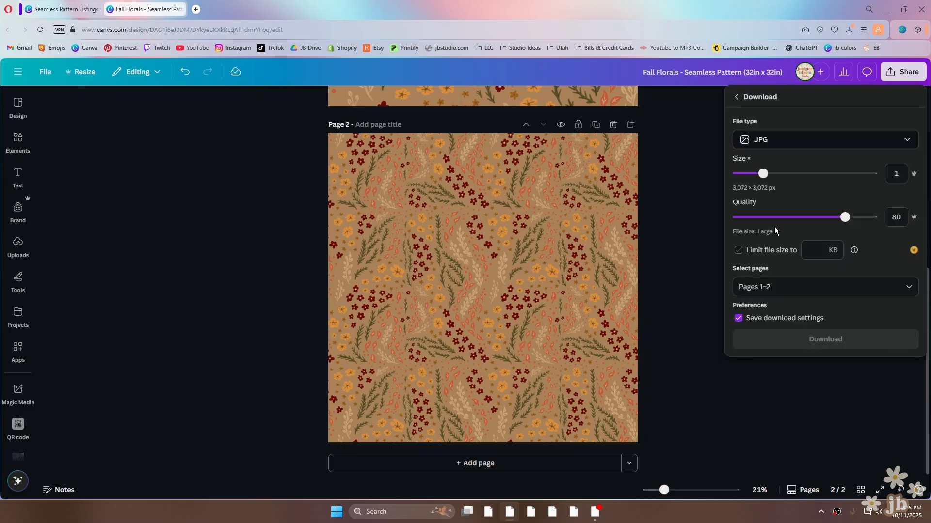
left_click(799, 148)
left_click(791, 199)
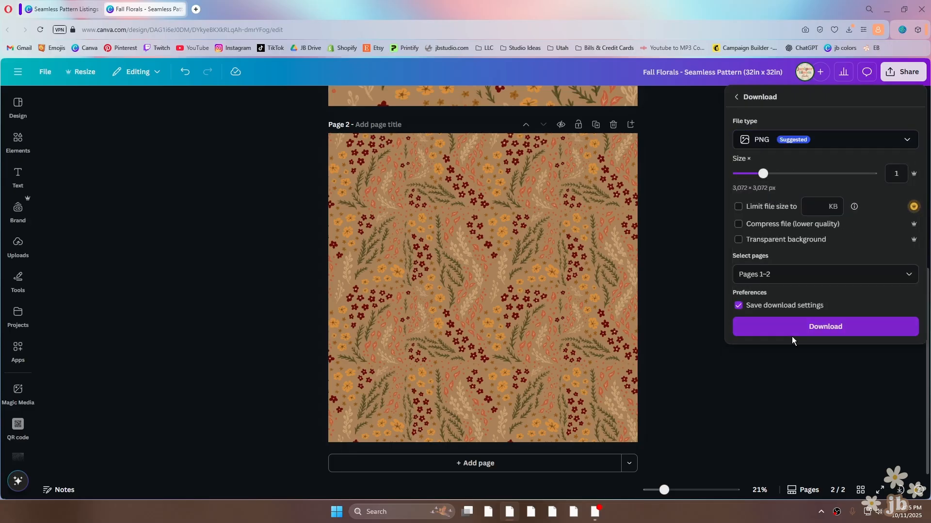
left_click(796, 334)
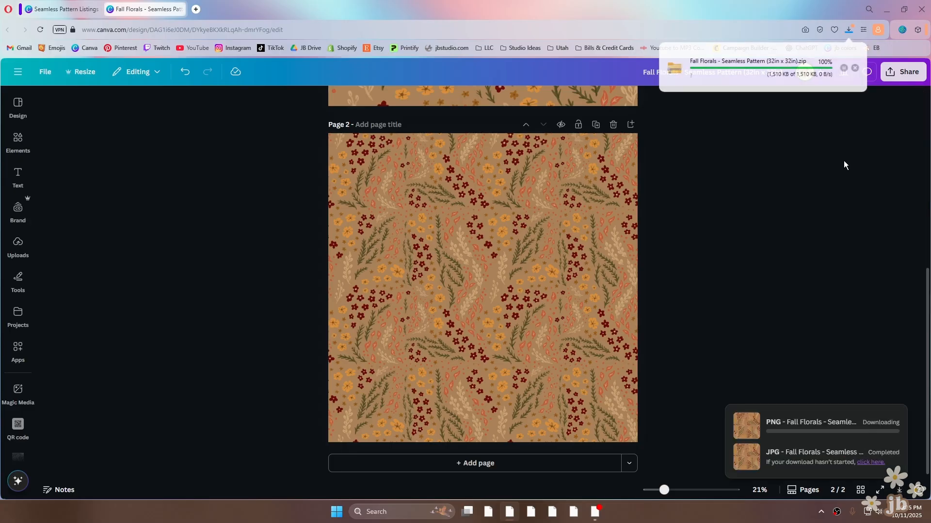
Download pages 1–2 of the design as PDF Standard.
left_click(902, 72)
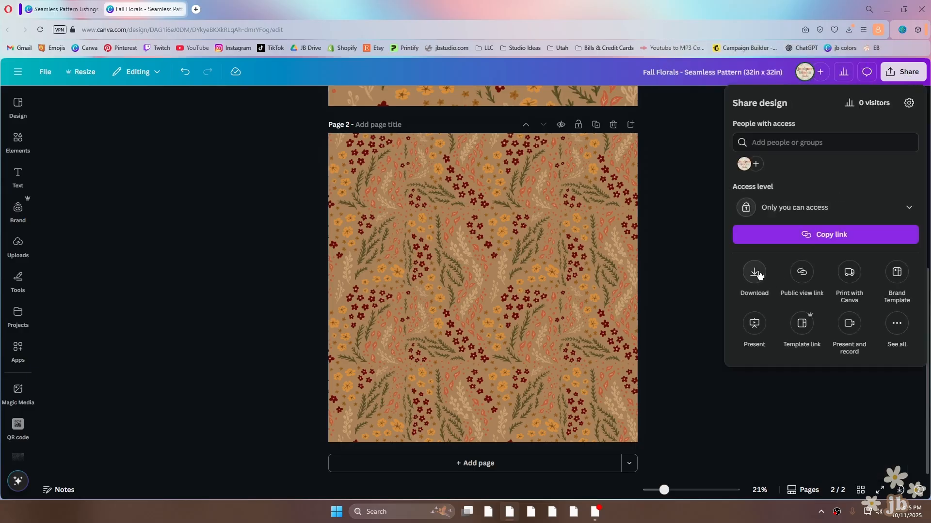
left_click(754, 272)
left_click(786, 141)
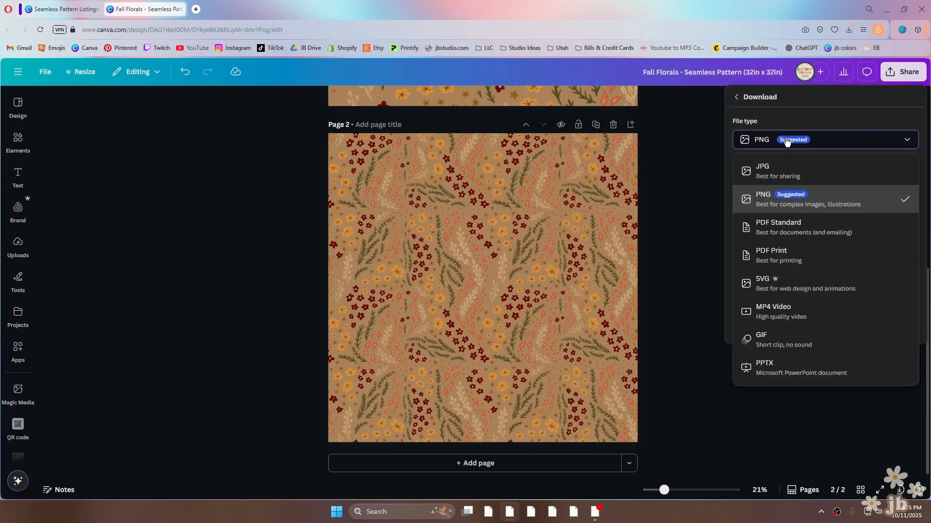
left_click(808, 228)
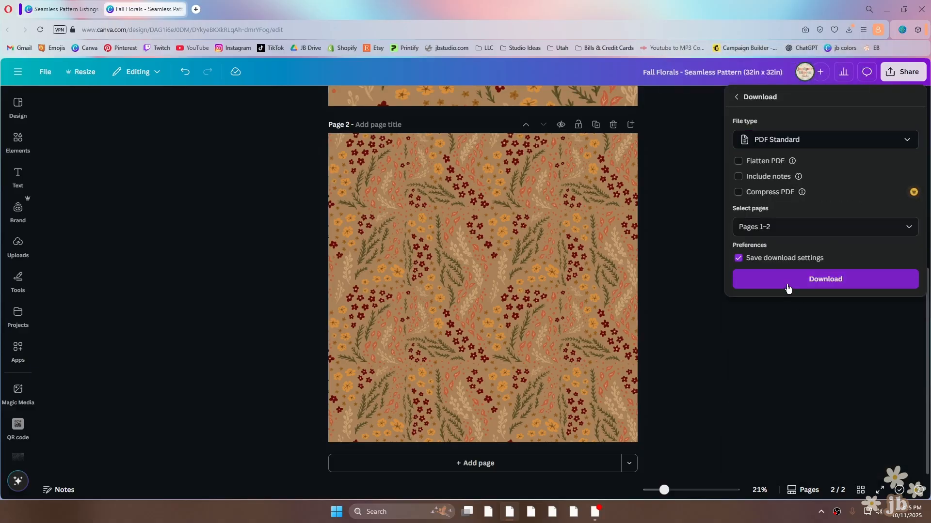
left_click(788, 287)
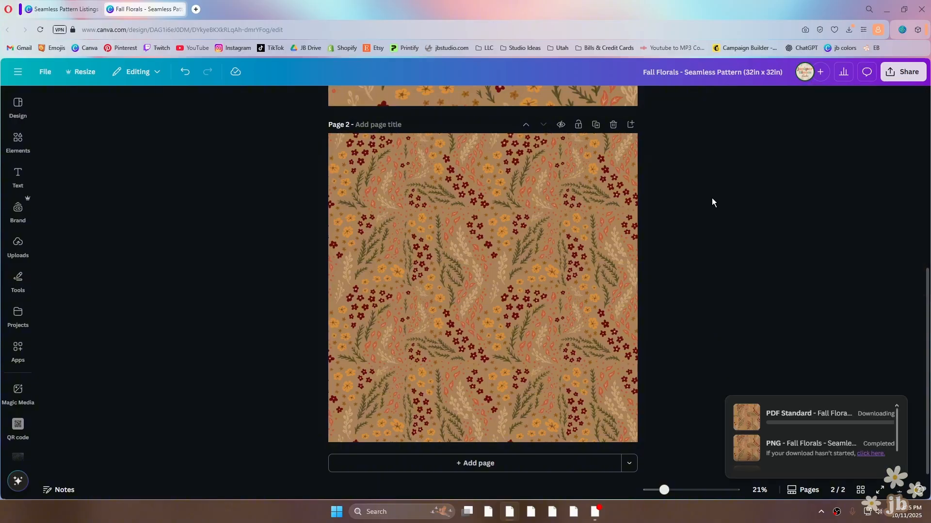
Undo the last pattern enlargement on page 2, and create a copy of the two-page design resized to 12 by 12 inches.
scroll(696, 218, "up", 5)
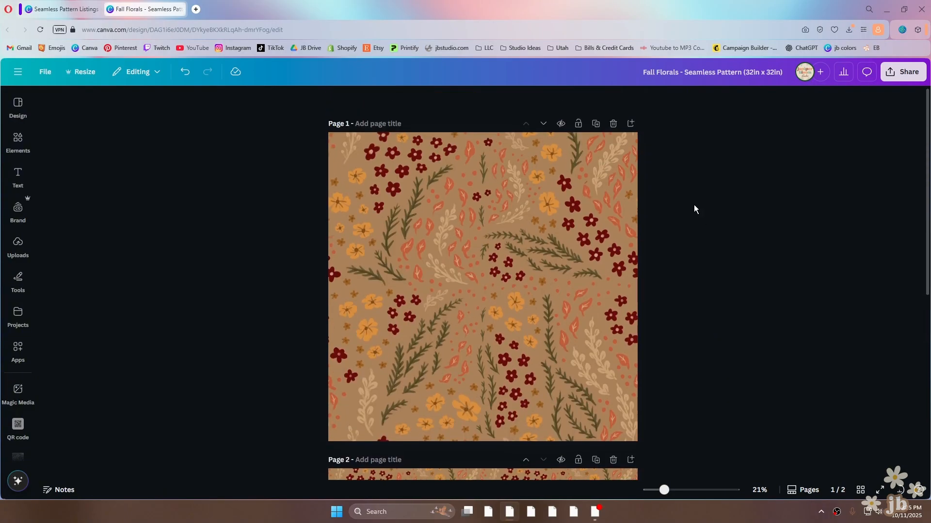
key("ctrl+z")
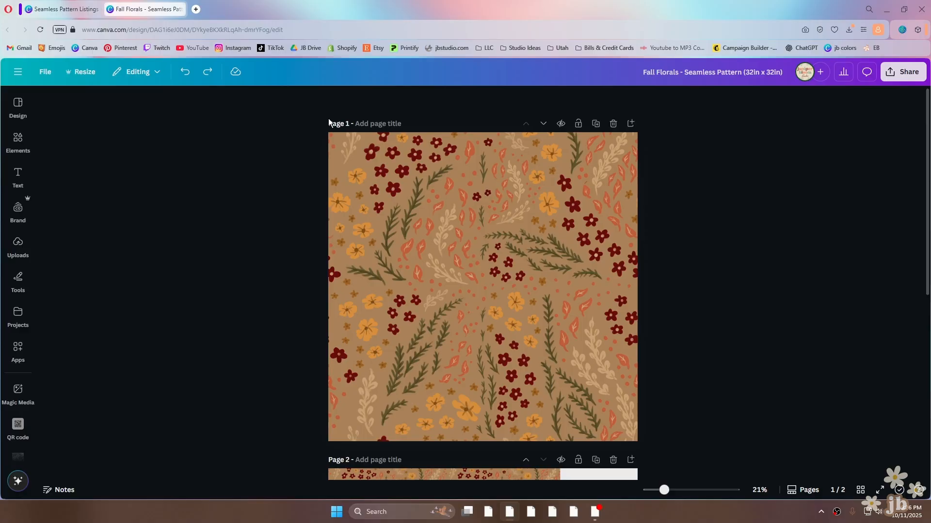
left_click(85, 73)
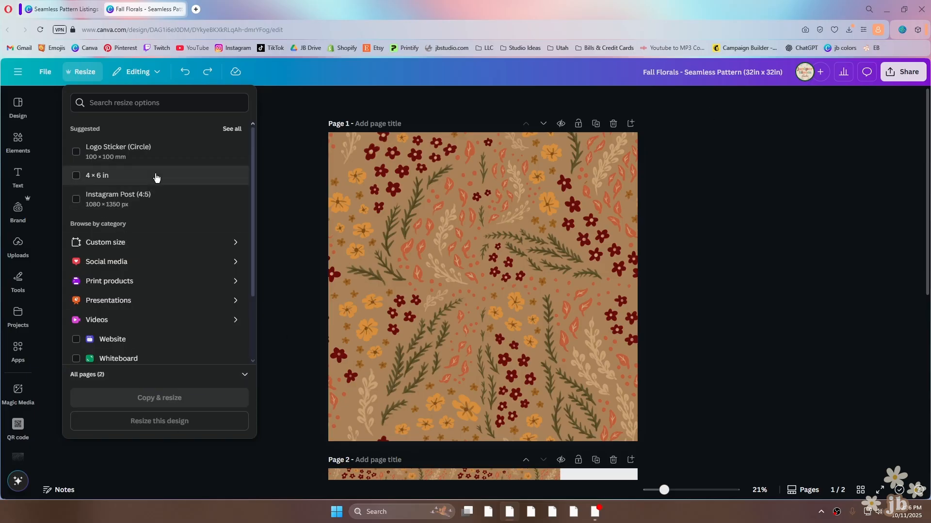
left_click(128, 243)
left_click(96, 164)
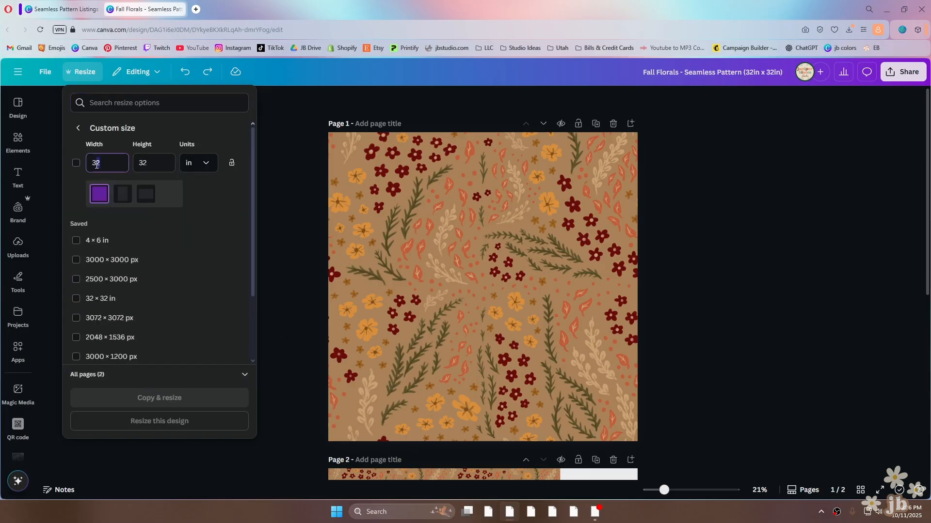
type("12")
key("Tab")
type("12")
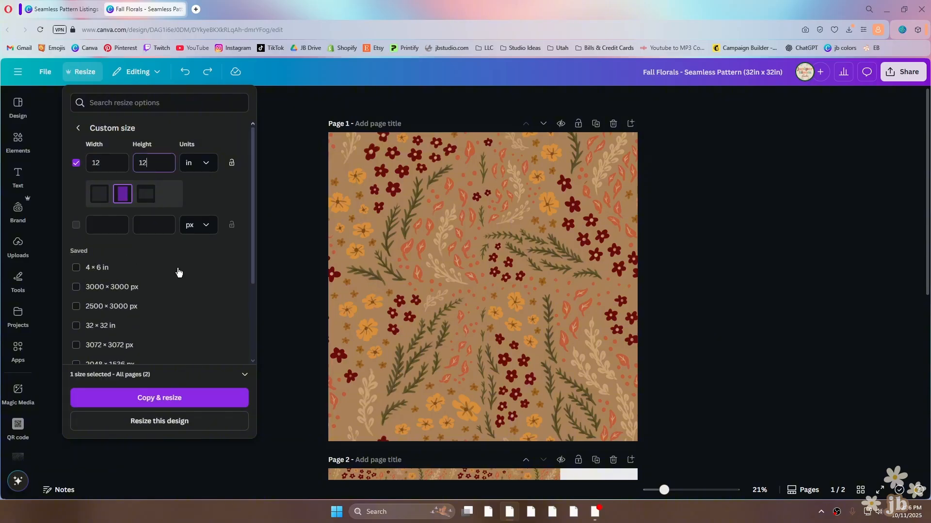
left_click(195, 404)
scroll(521, 176, "down", 7)
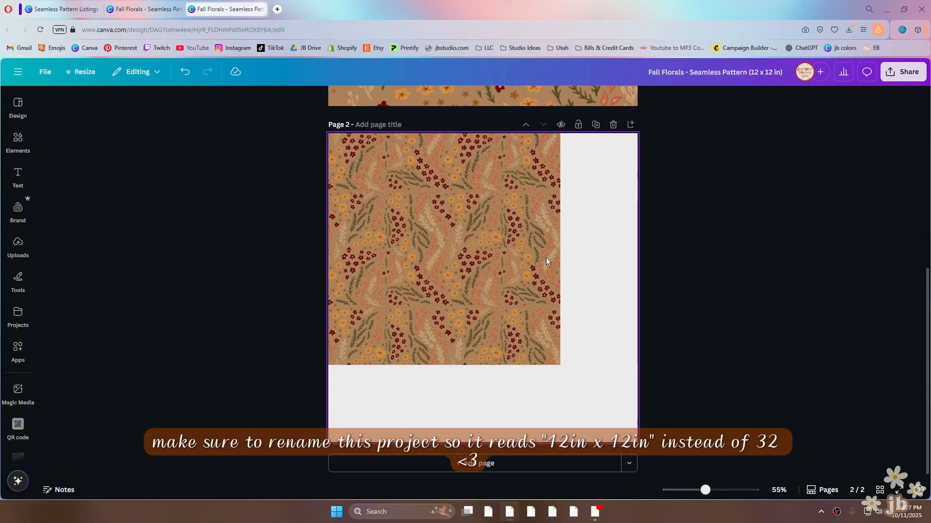
Enlarge the pattern image on page 2 until it fills the whole 12 x 12 in page.
left_click(543, 339)
left_click_drag(559, 364, 638, 442)
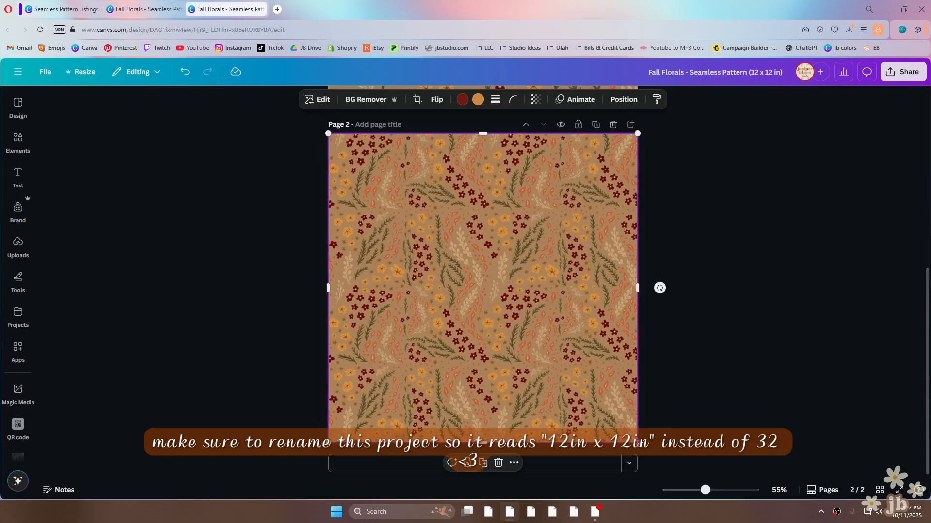
left_click(720, 376)
Download pages 1–2 of the 12 x 12 in design as PNG.
scroll(719, 376, "up", 1)
scroll(706, 378, "up", 5)
left_click(903, 72)
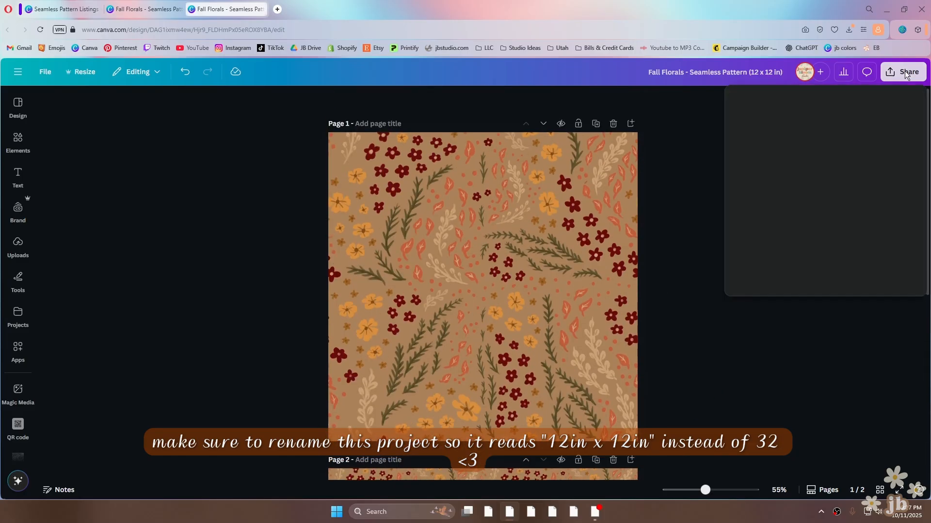
left_click(761, 285)
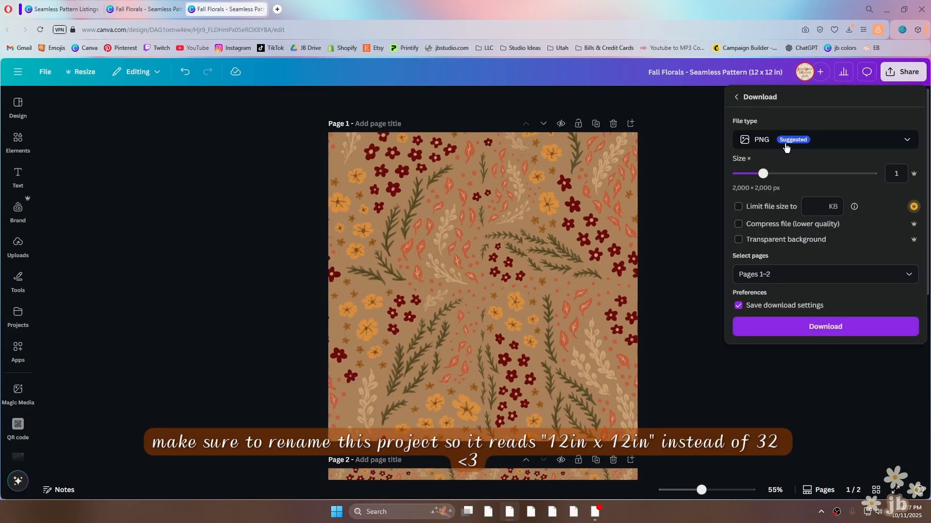
left_click(769, 326)
Download pages 1–2 of the 12 x 12 in design again with JPG as the file type.
left_click(903, 71)
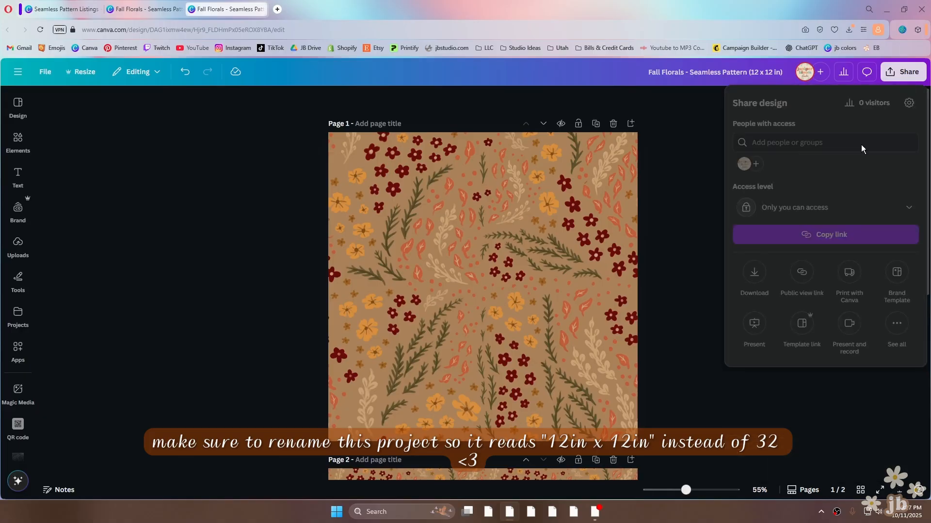
left_click(755, 275)
left_click(792, 140)
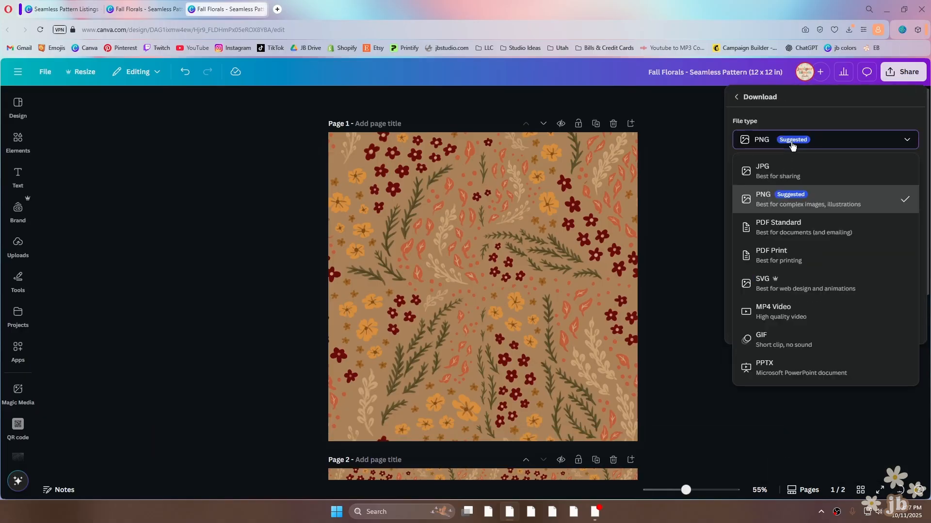
left_click(760, 167)
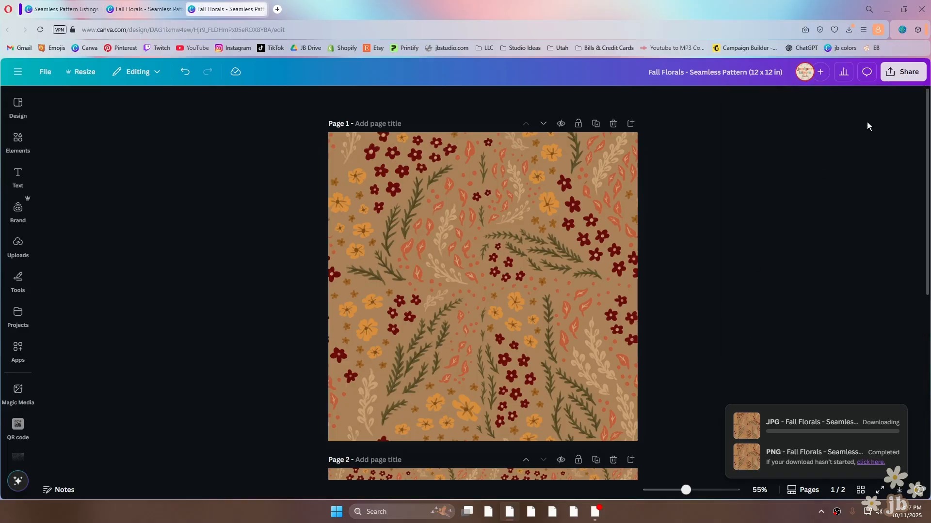
Download pages 1–2 of the 12 x 12 in design as PDF Print.
left_click(904, 72)
left_click(754, 272)
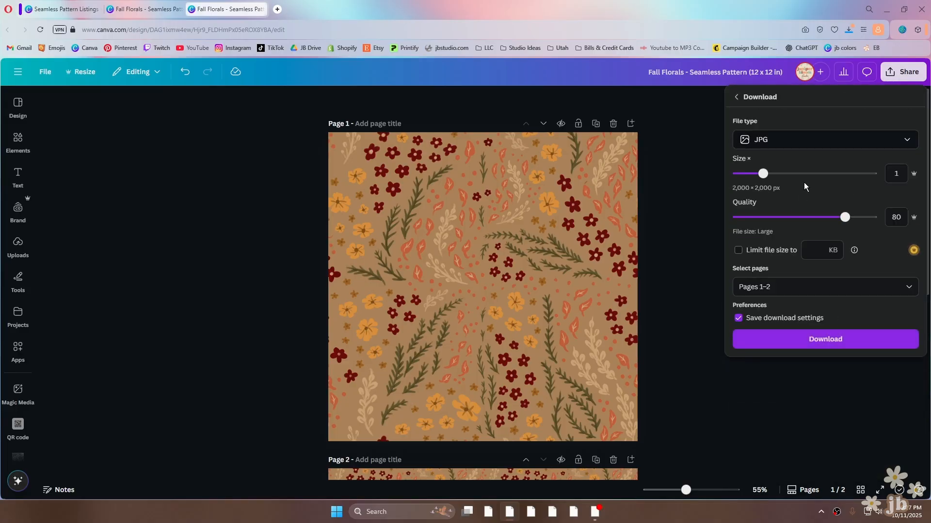
left_click(805, 140)
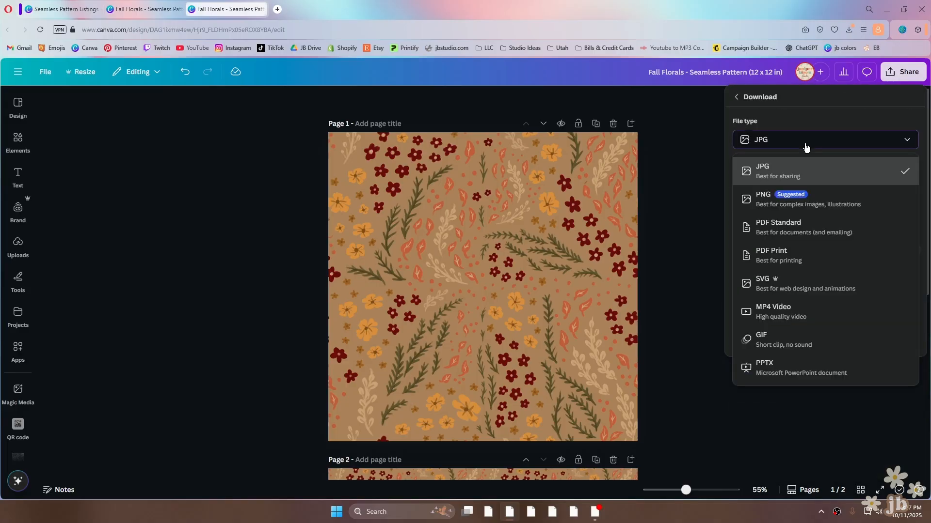
left_click(808, 273)
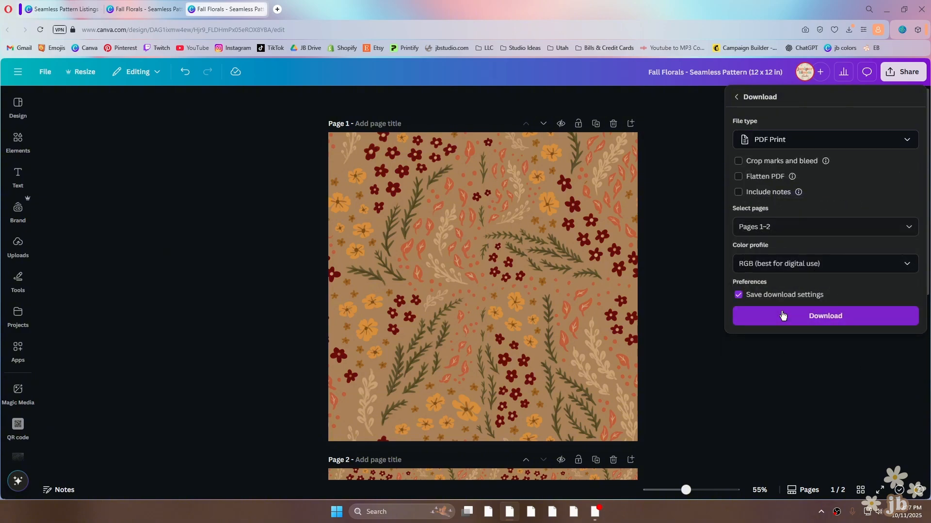
left_click(780, 316)
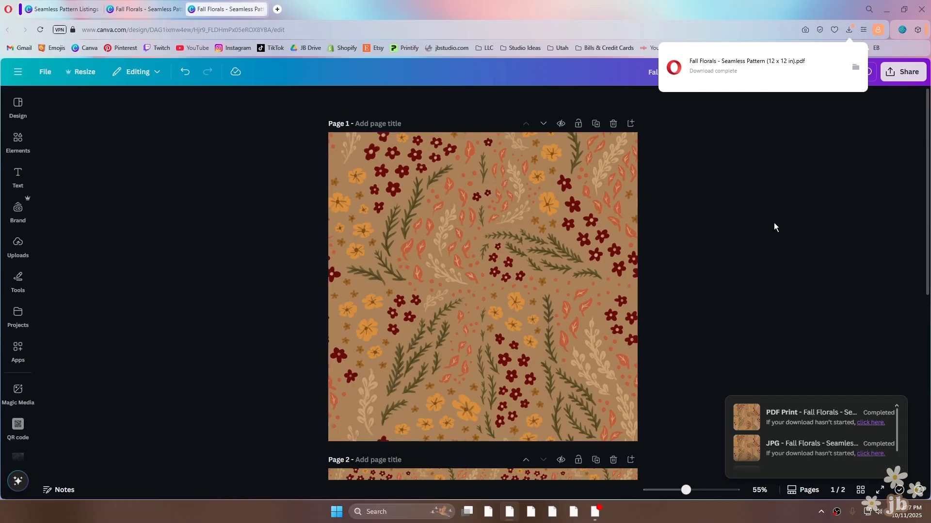
Switch to Google Drive in a new browser tab and open the Seamless Patterns folder inside Products.
left_click(278, 9)
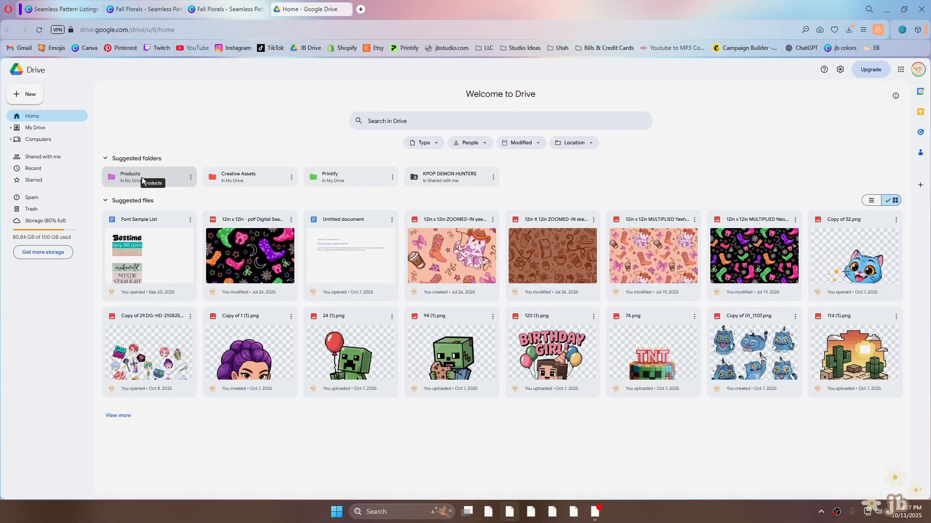
left_click(142, 177)
double_click(142, 179)
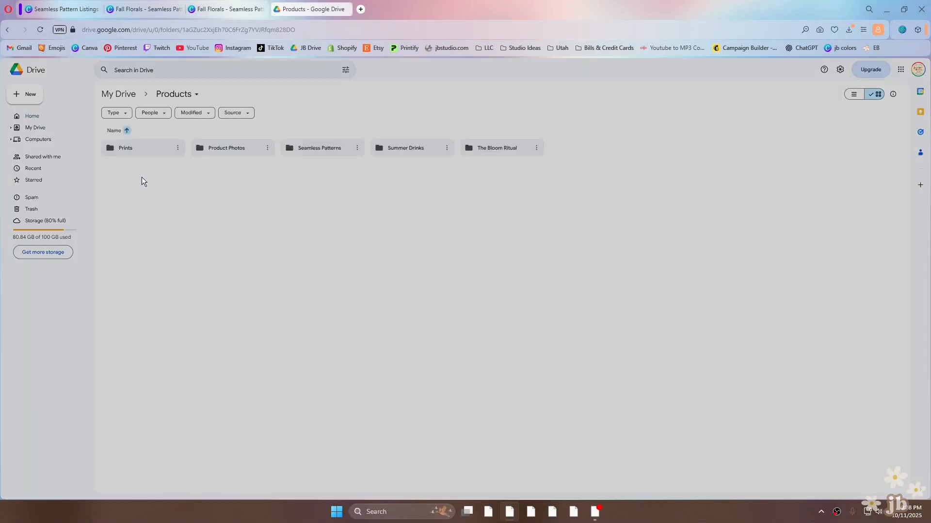
left_click(322, 147)
double_click(322, 147)
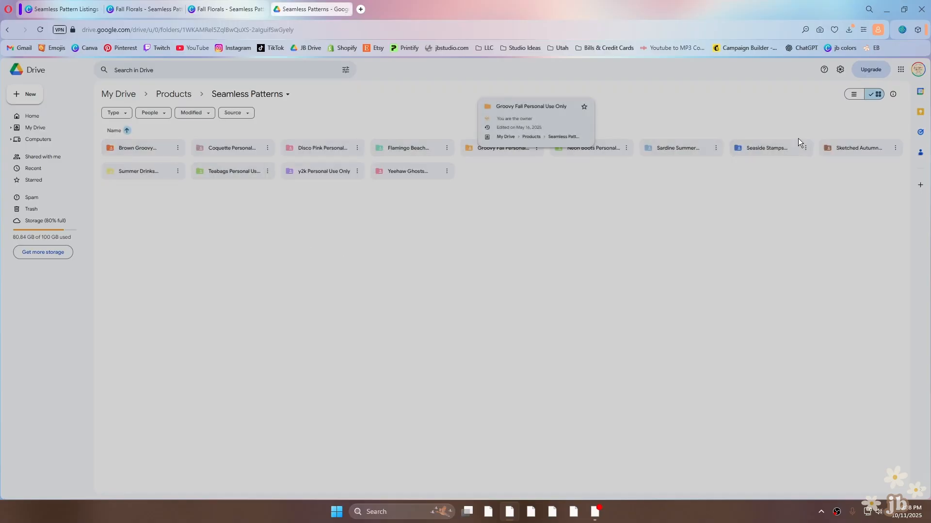
Create a folder named "Fall Florals Personal Use Only" inside Seamless Patterns.
right_click(484, 228)
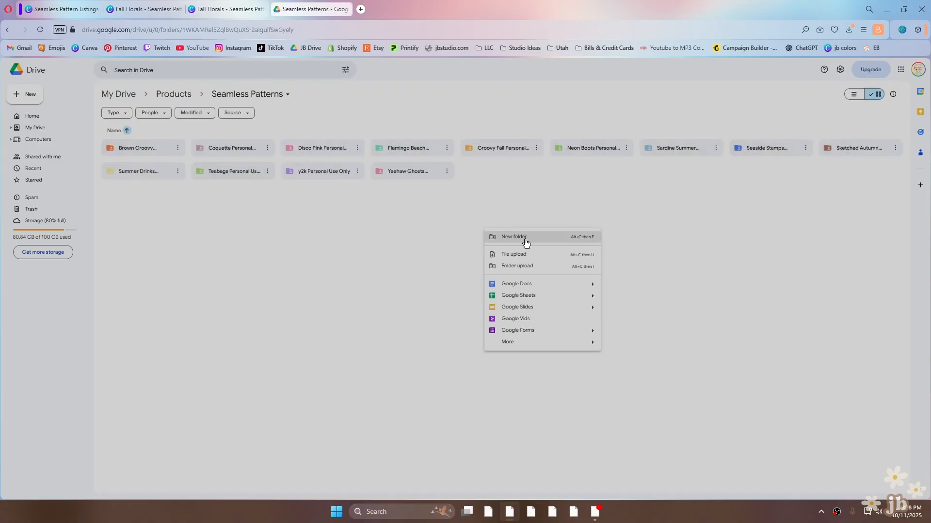
left_click(525, 239)
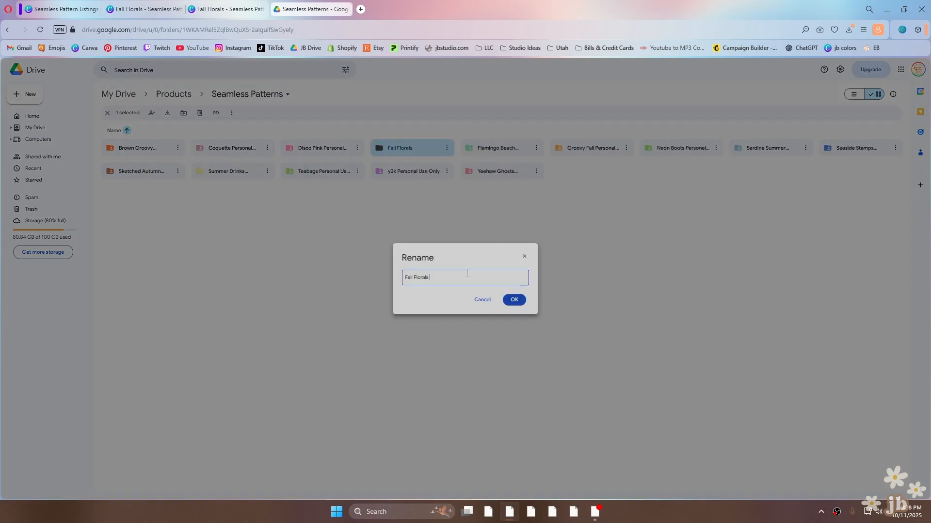
type("rsonal Use Only")
key("Return")
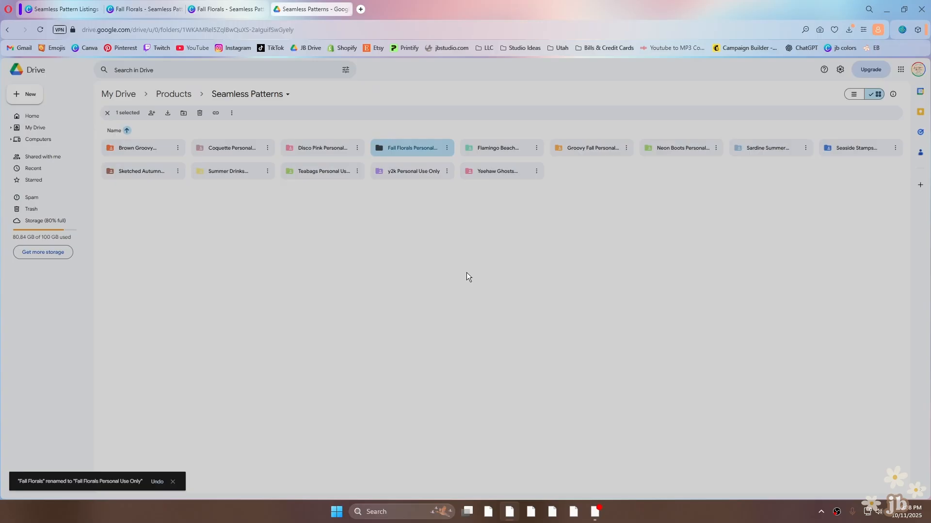
Set the folder color of Fall Florals Personal Use Only to brown.
right_click(424, 145)
mouse_move(476, 183)
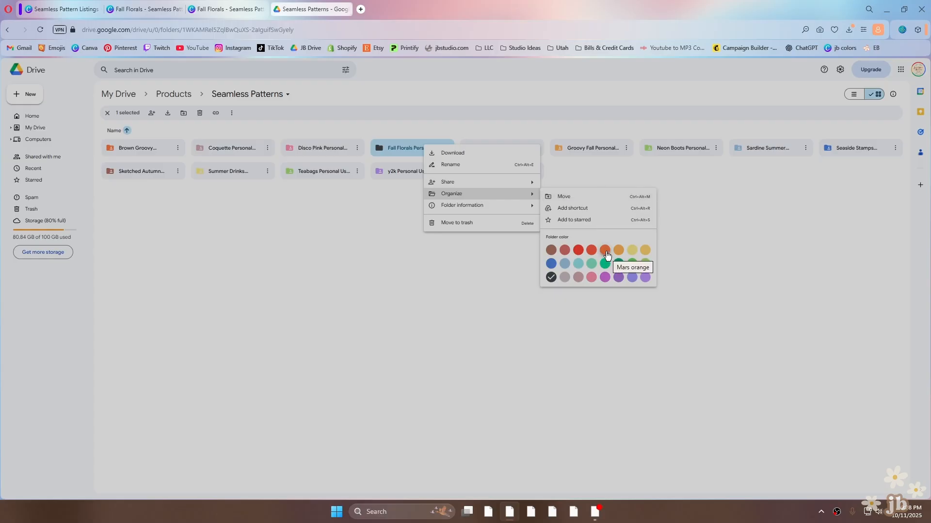
left_click(551, 250)
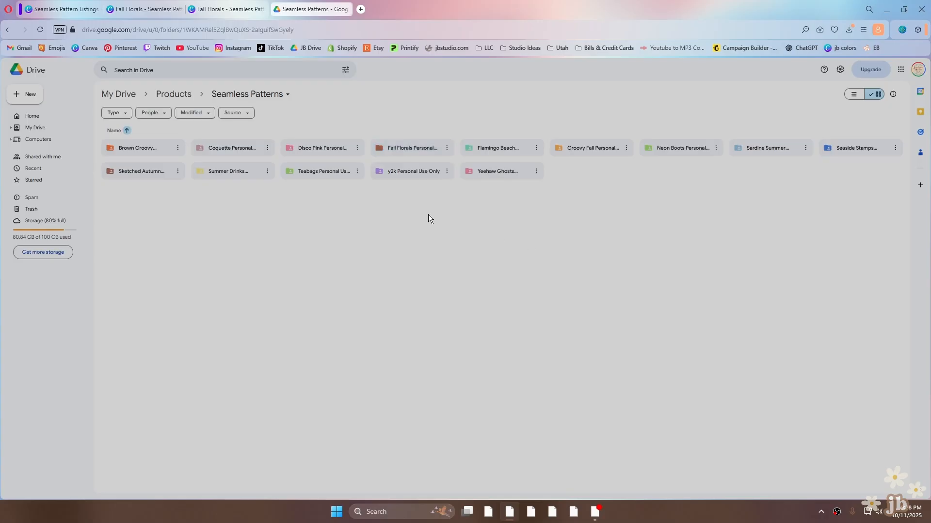
Upload the downloaded 32in x 32in and 12 x 12 in pattern PDFs into the Fall Florals Personal Use Only folder.
double_click(405, 148)
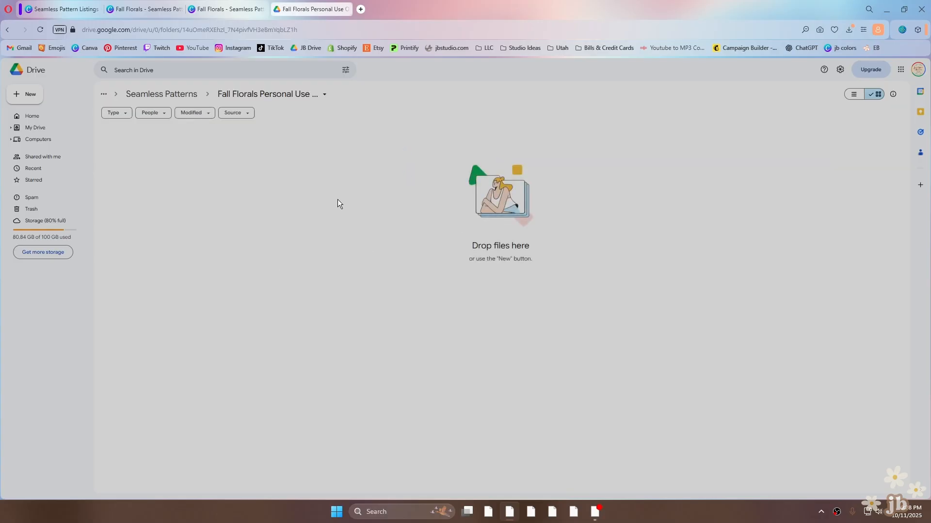
left_click(849, 30)
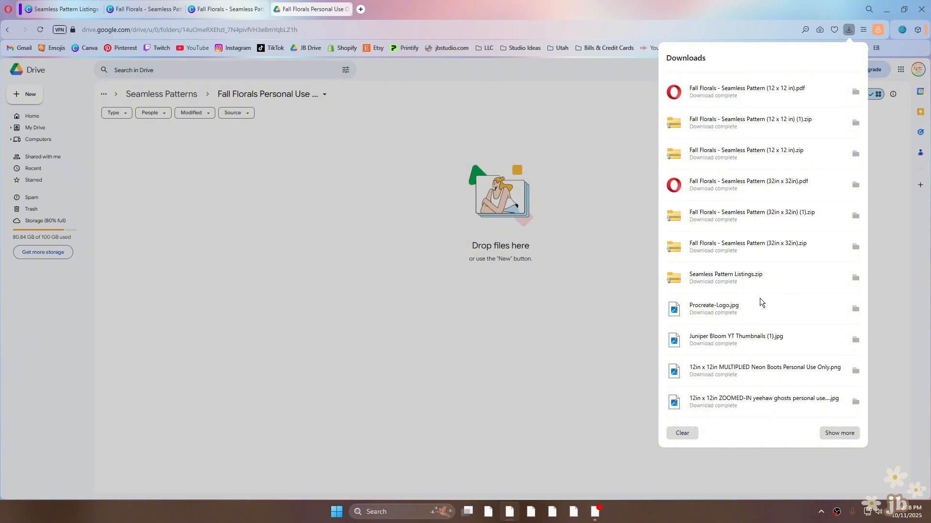
left_click_drag(757, 174, 533, 213)
left_click(847, 32)
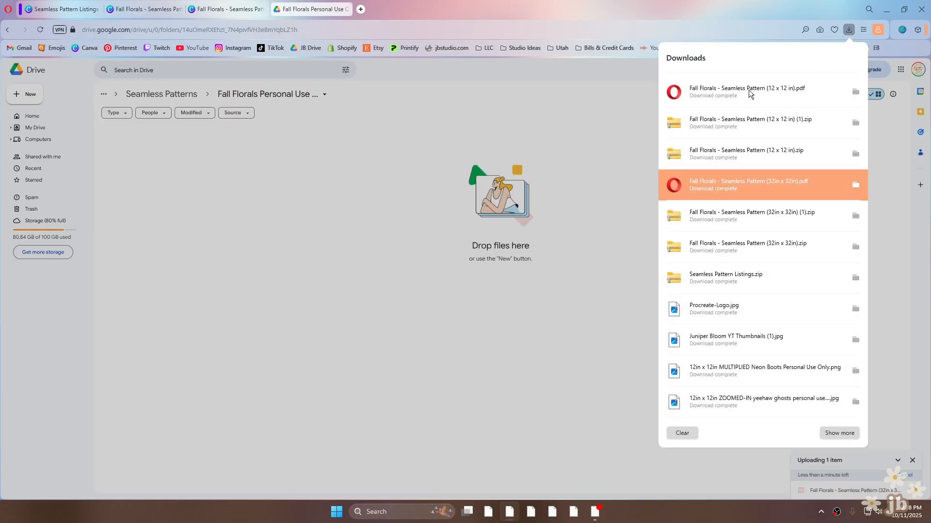
left_click_drag(747, 97, 466, 195)
Switch to File Explorer and extract "Fall Florals - Seamless Pattern (12 x 12 in) (1).zip" from Downloads.
key("alt+Tab")
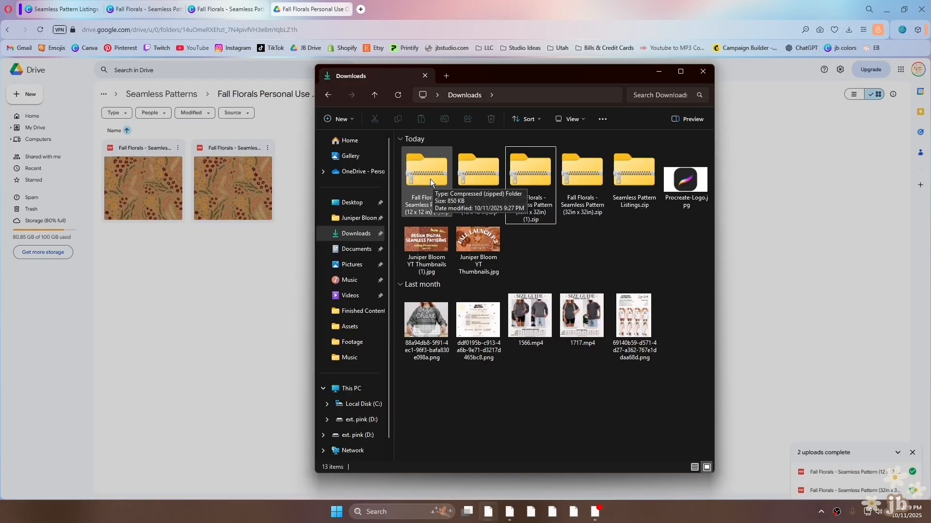
right_click(429, 179)
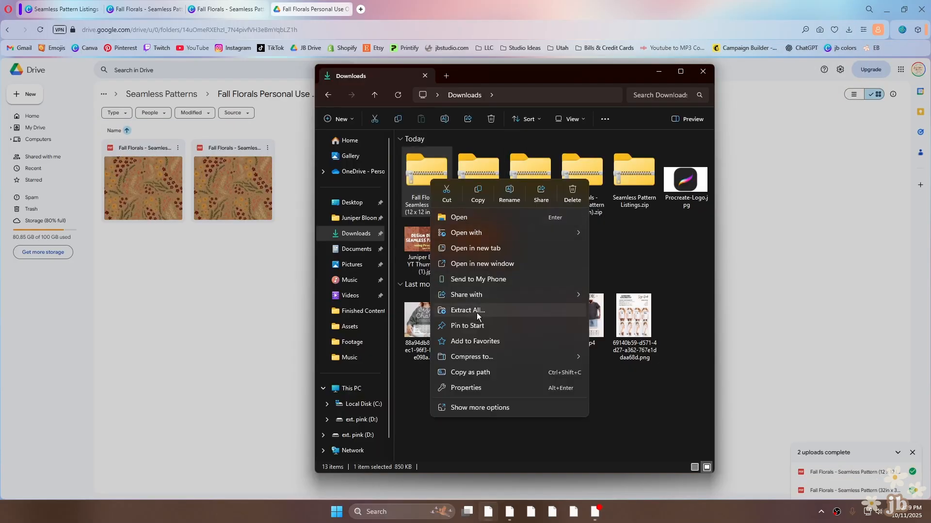
left_click(476, 312)
left_click(555, 347)
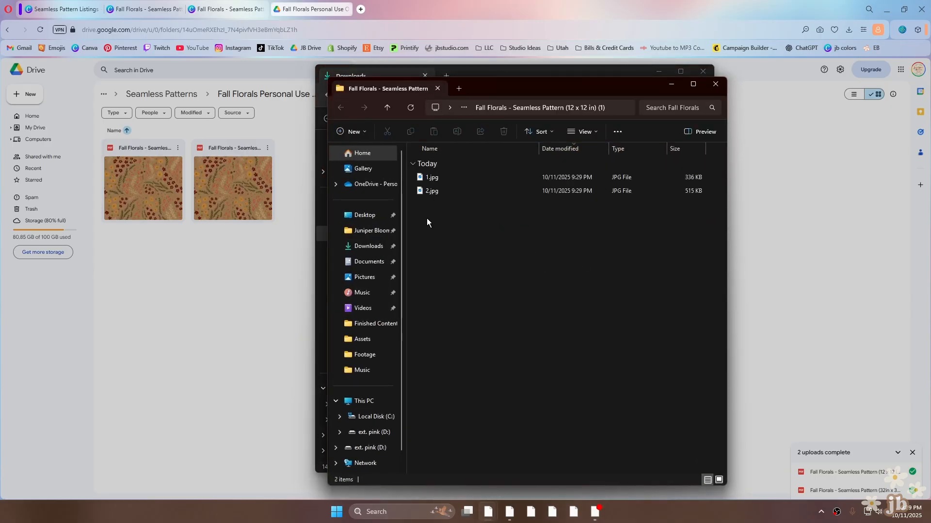
Rename the extracted 1.jpg as "Fall Florals Seamless Pattern (12in x 12in) - ZOOMED-IN" and close its image preview.
mouse_move(427, 210)
left_mouse_down()
mouse_move(432, 177)
mouse_move(430, 223)
left_mouse_up()
left_click(431, 176)
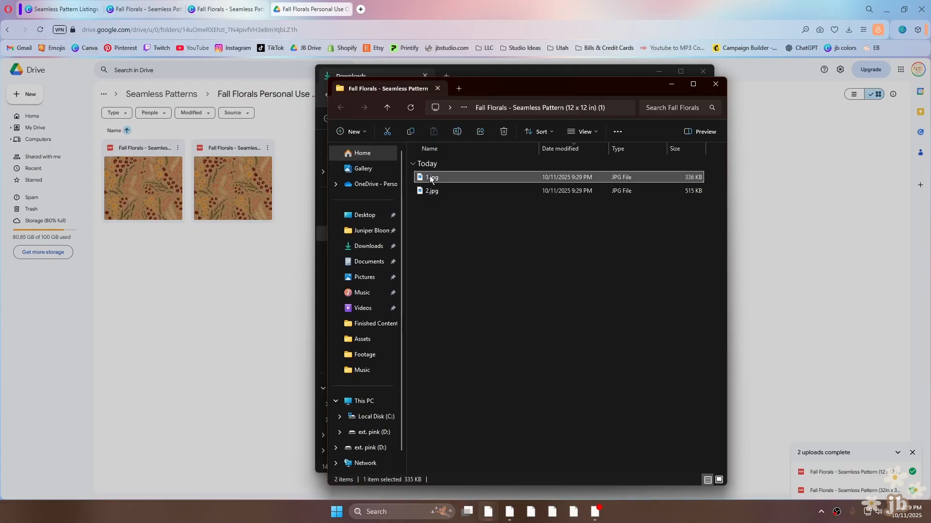
left_click(457, 131)
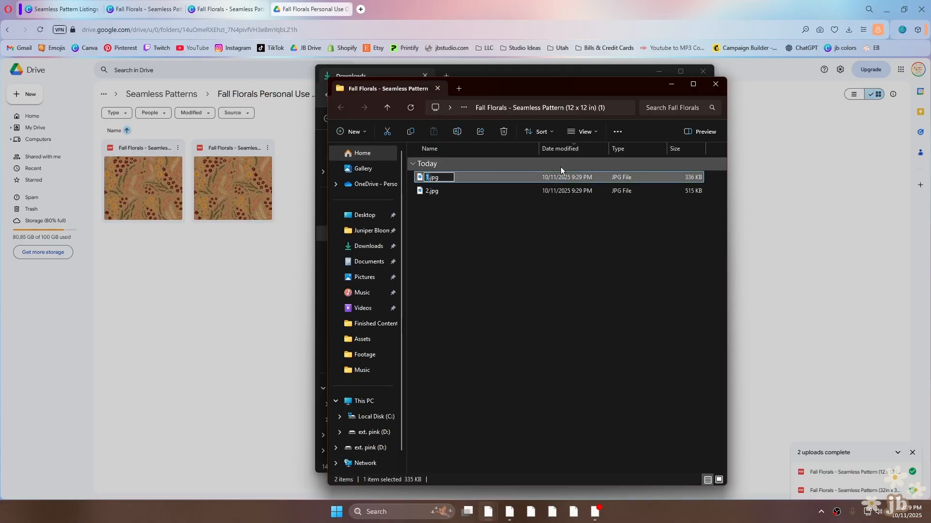
type("Fall Florals")
type(" Seamless Pa")
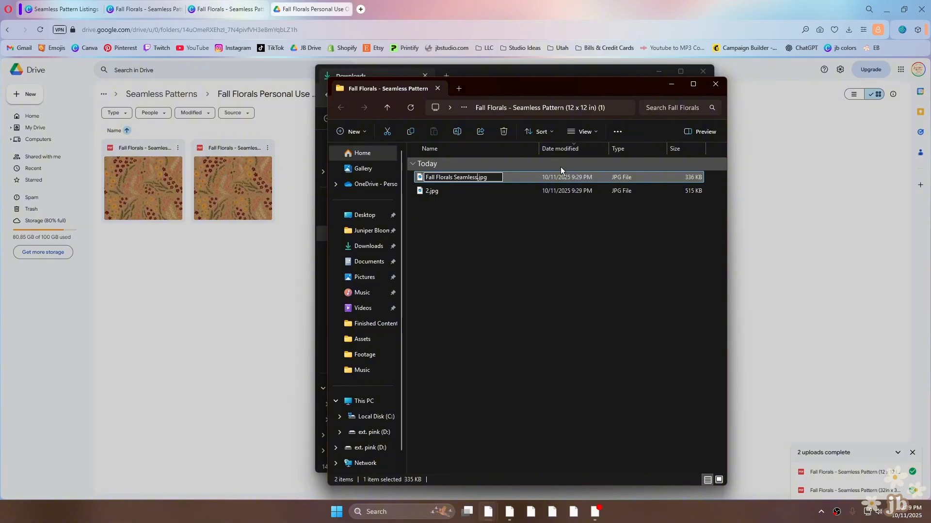
type("ttern 0")
type("12in x")
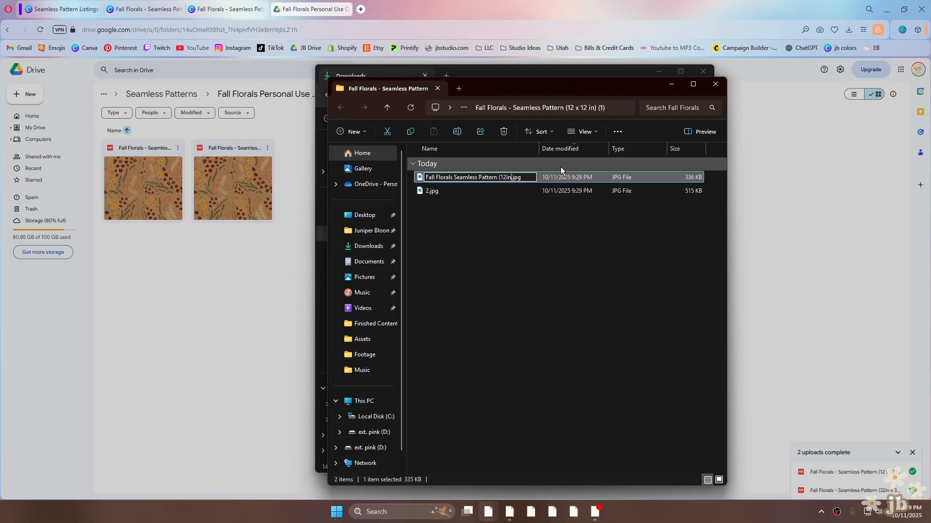
type(" 12in)")
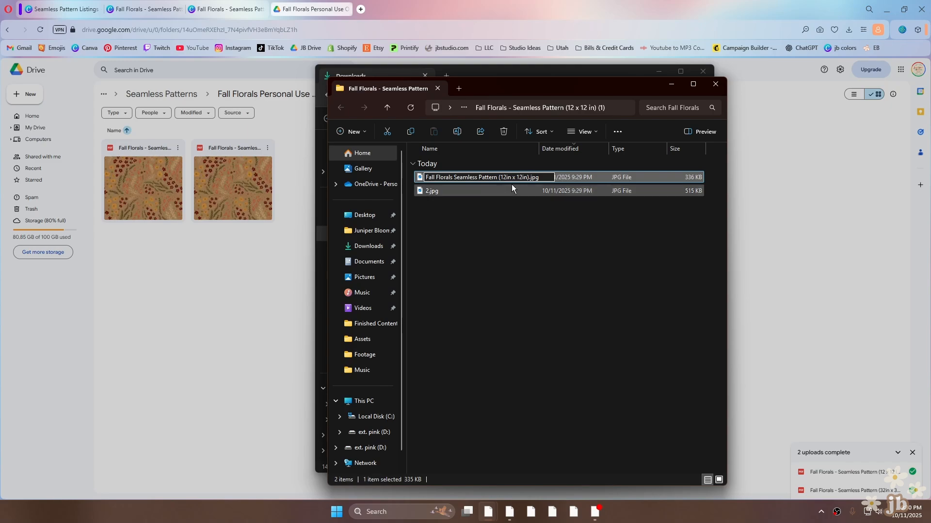
type("- ZOOMED")
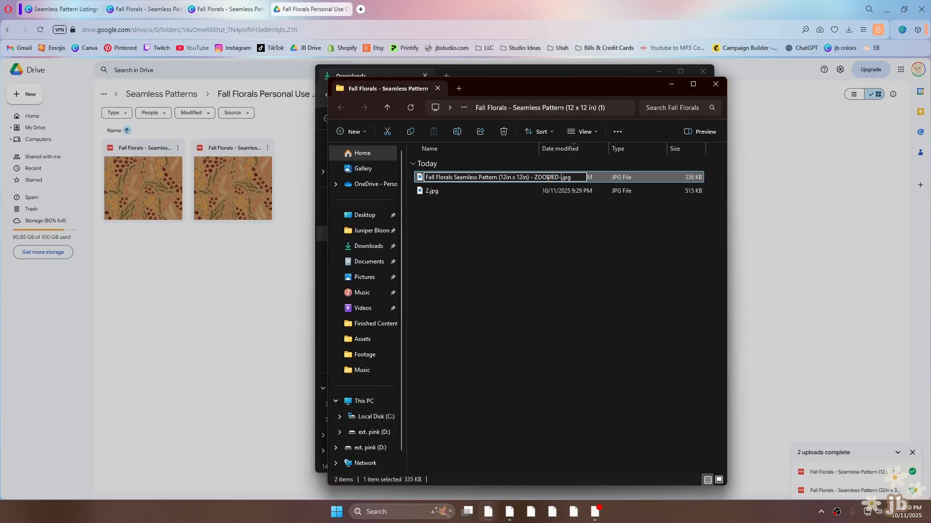
type("-IN")
key("Return")
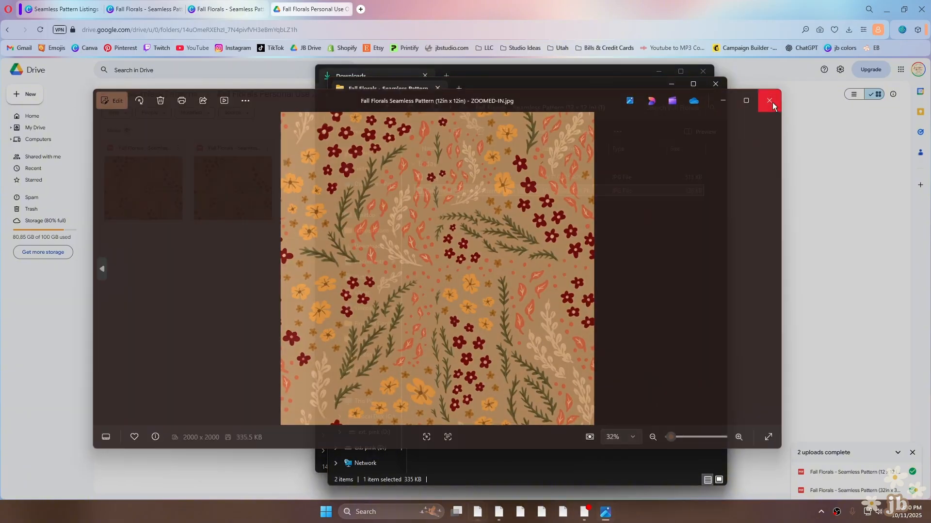
left_click(770, 100)
Rename the extracted 2.jpg as "Fall Florals Seamless Pattern (12in x 12in) - MULTIPLIED".
left_click(465, 193)
key("ctrl+c")
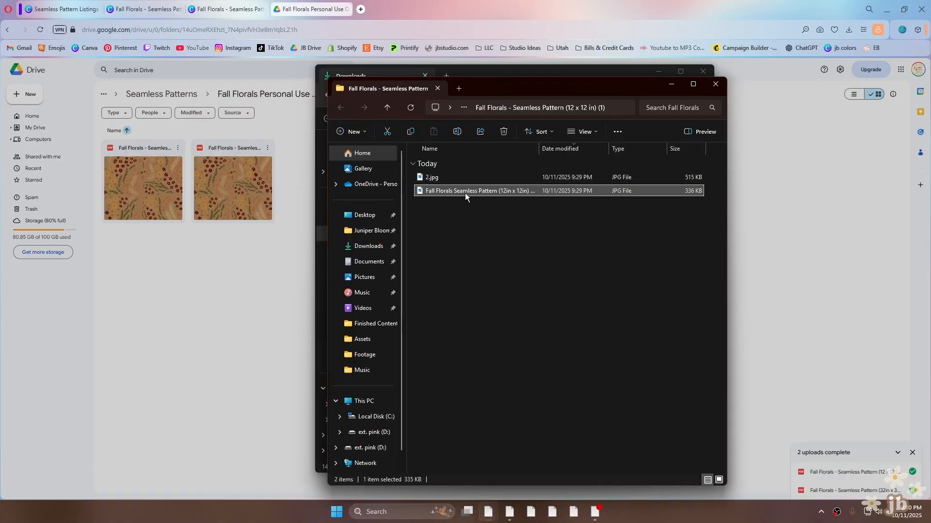
left_click(452, 257)
left_click(443, 177)
left_click(451, 128)
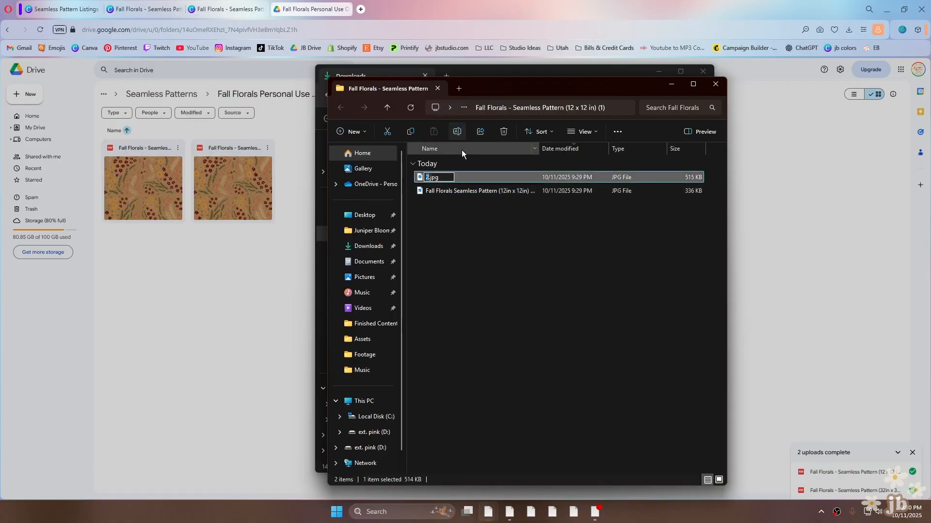
type("Fall Florals Seamless Pattern (12in x 12in) ZOOMED-IN")
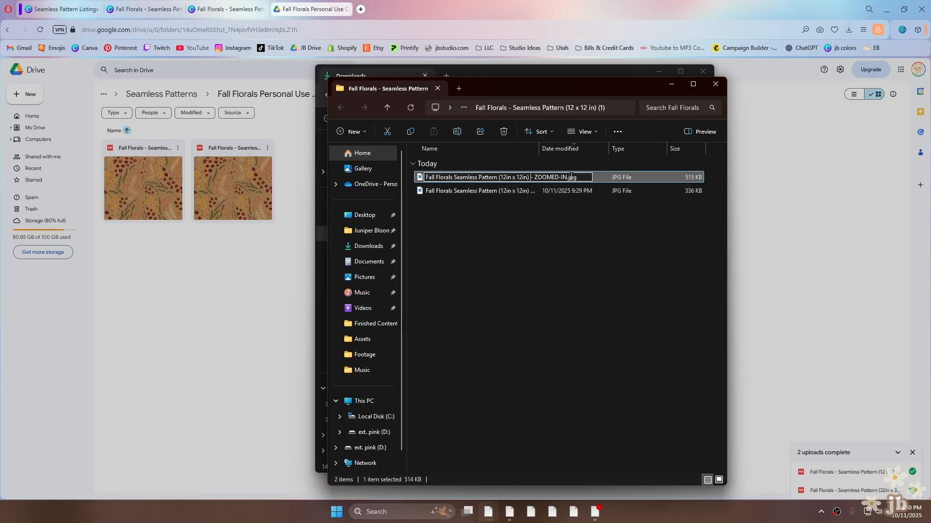
left_click_drag(567, 177, 537, 174)
type("MULTIPLIE")
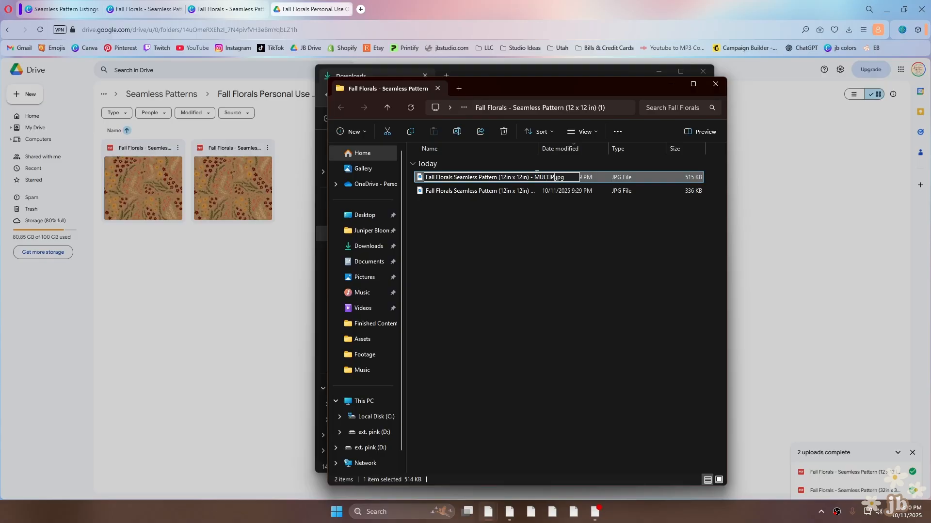
type("D")
Upload both renamed 12in x 12in JPGs into the Fall Florals Personal Use Only Drive folder and return to File Explorer.
left_click_drag(461, 219, 177, 278)
mouse_move(488, 512)
left_click(521, 461)
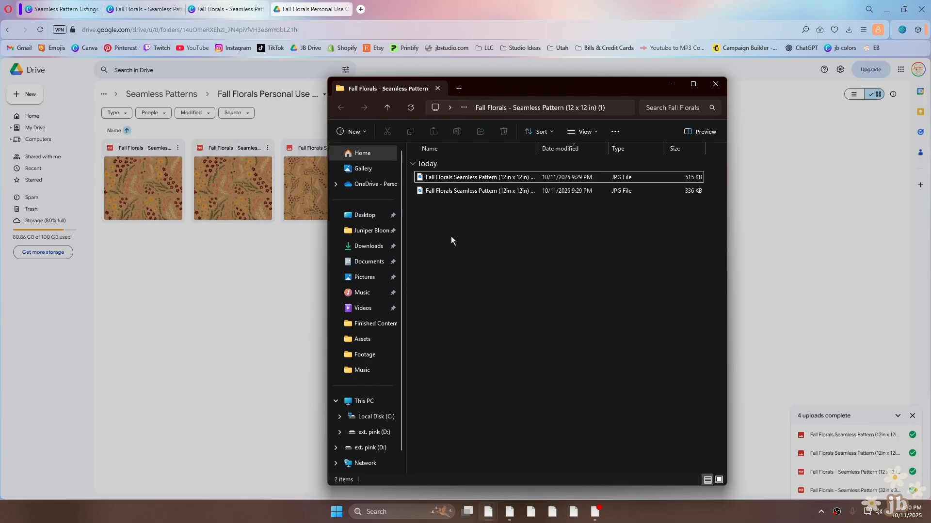
Delete the extracted "Fall Florals - Seamless Pattern (12 x 12 in) (1)" folder and its zip file from Downloads.
left_click_drag(451, 236, 433, 180)
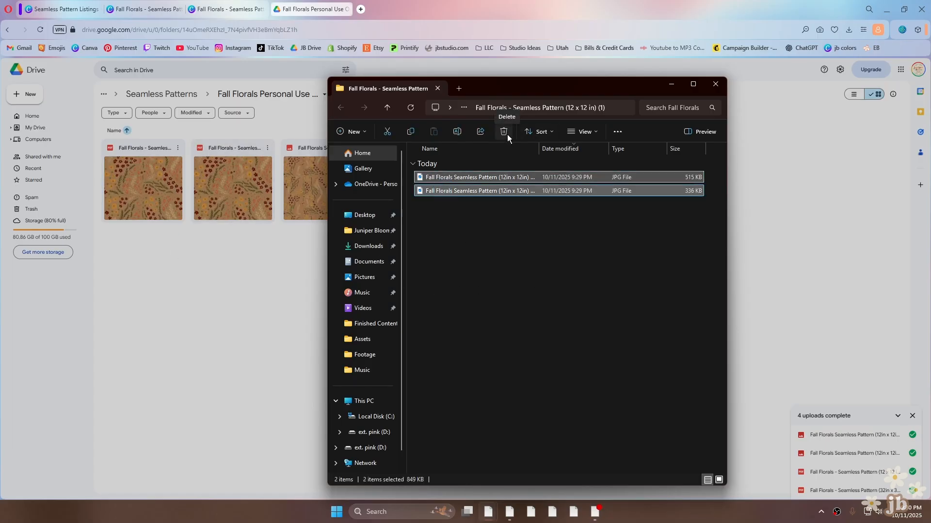
left_click(387, 108)
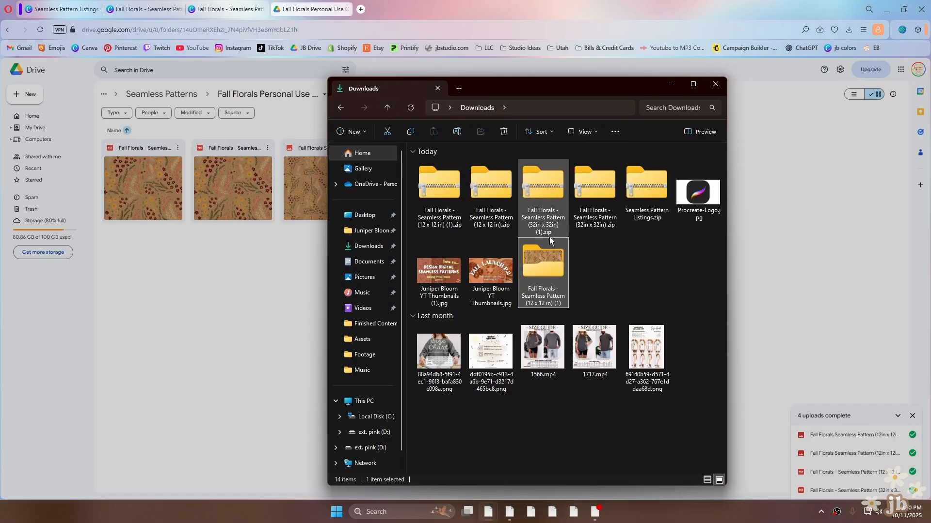
left_click(503, 131)
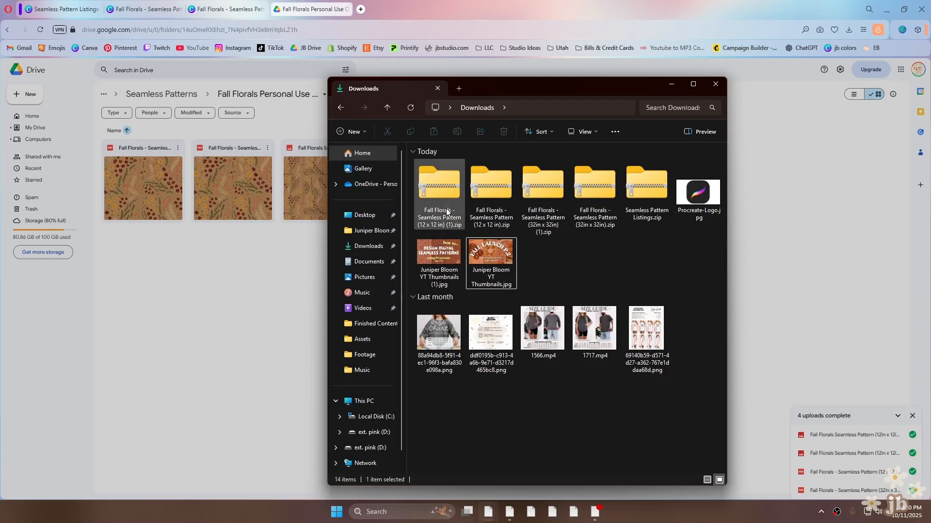
left_click(441, 198)
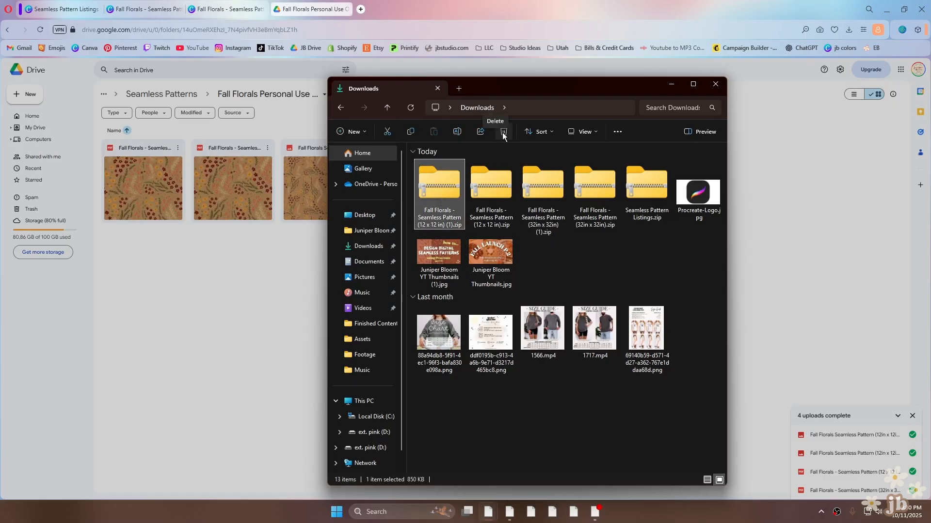
double_click(441, 205)
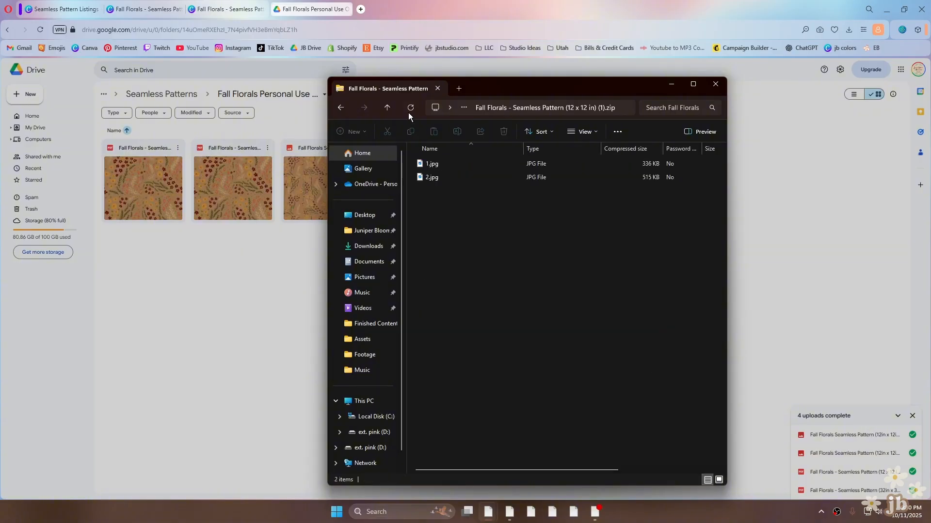
left_click(389, 109)
left_click(508, 131)
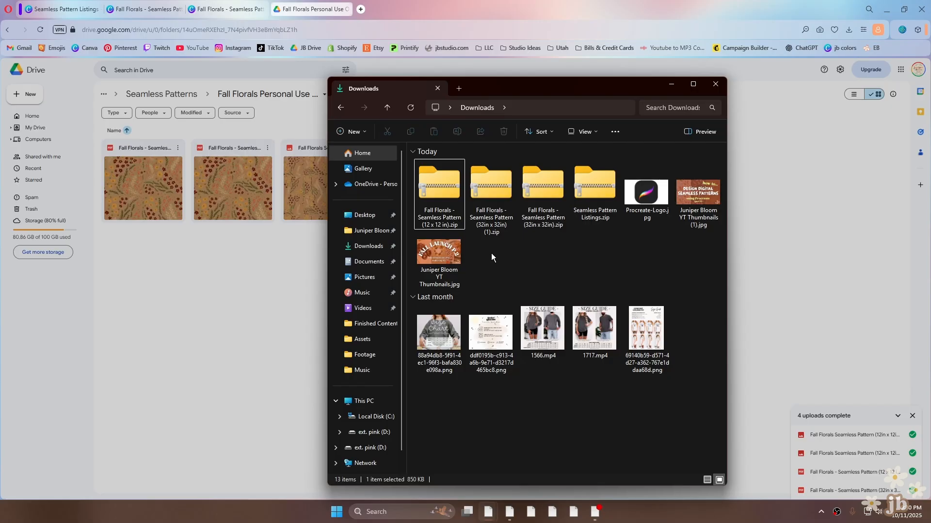
Extract "Fall Florals - Seamless Pattern (12 x 12 in).zip" from Downloads.
right_click(438, 188)
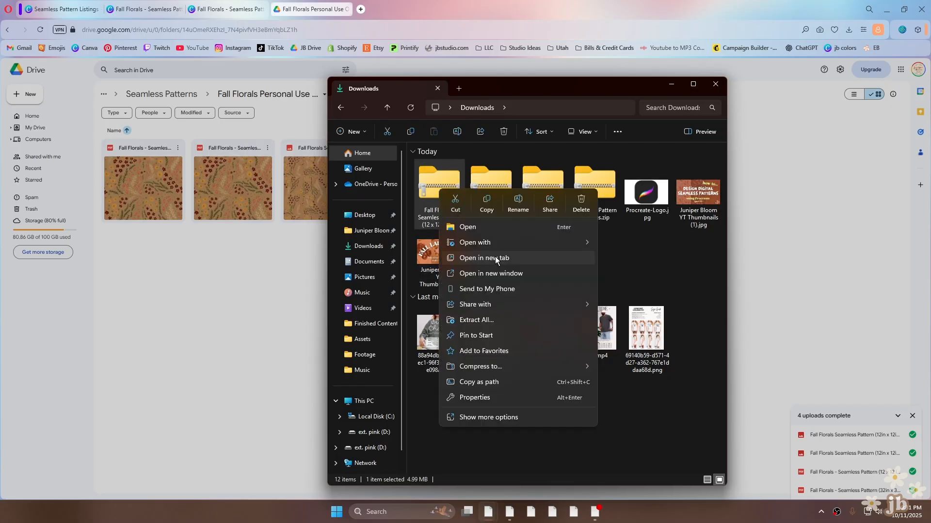
left_click(479, 320)
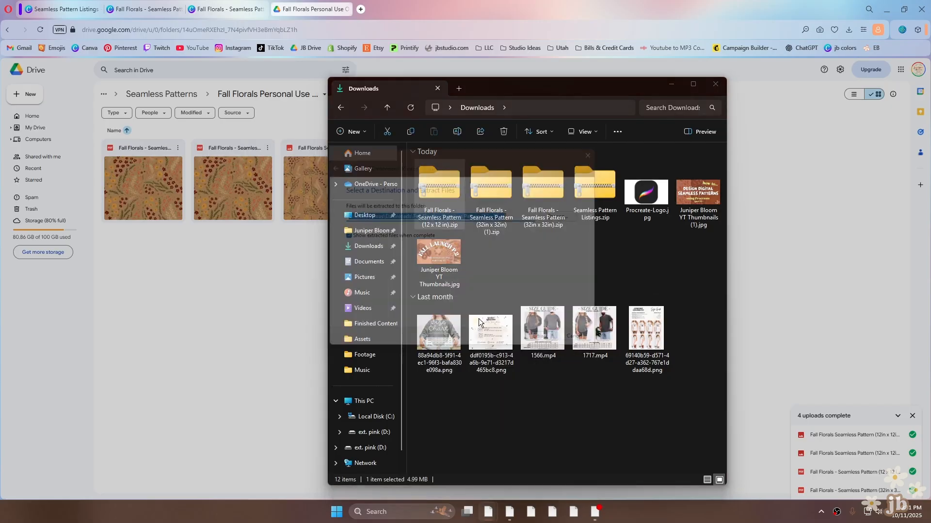
left_click(554, 349)
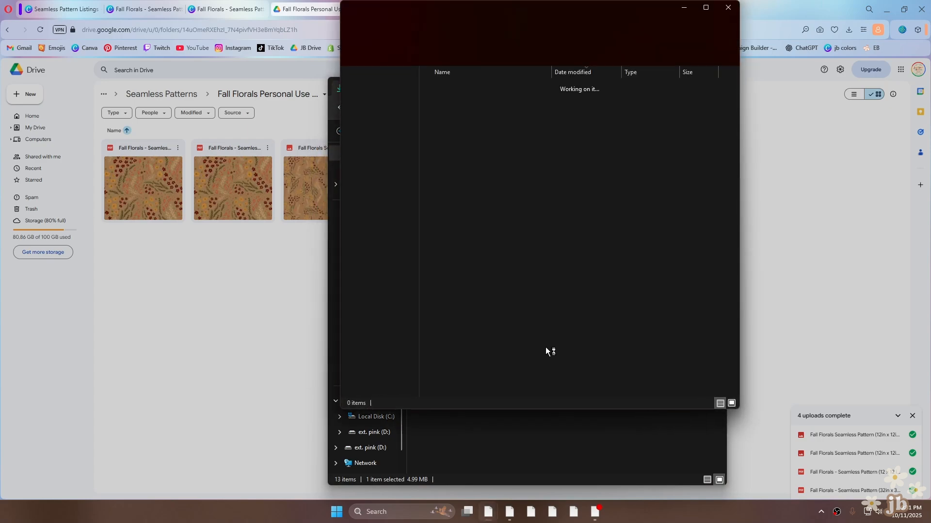
Preview the extracted 1.png and rename it as "Fall Florals Seamless Pattern (12in x 12in) - ZOOMED-IN".
double_click(449, 104)
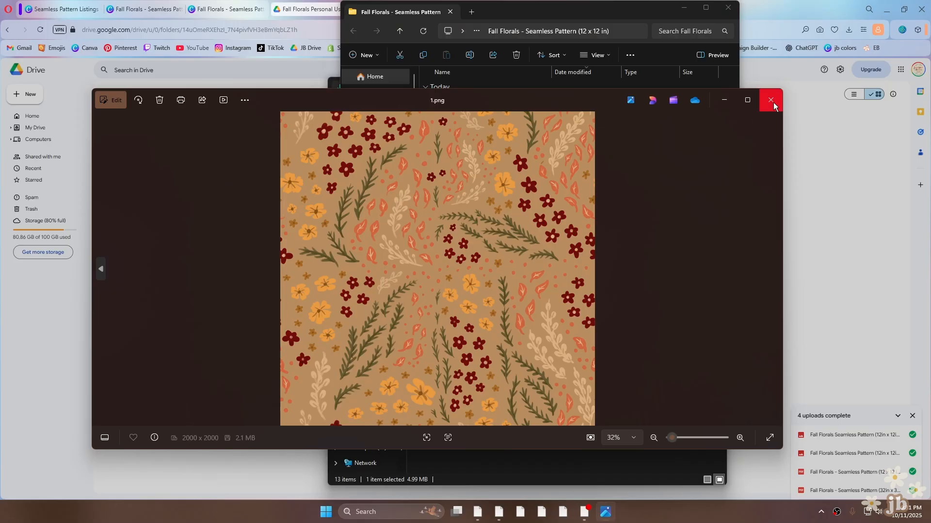
left_click(772, 103)
left_click(466, 57)
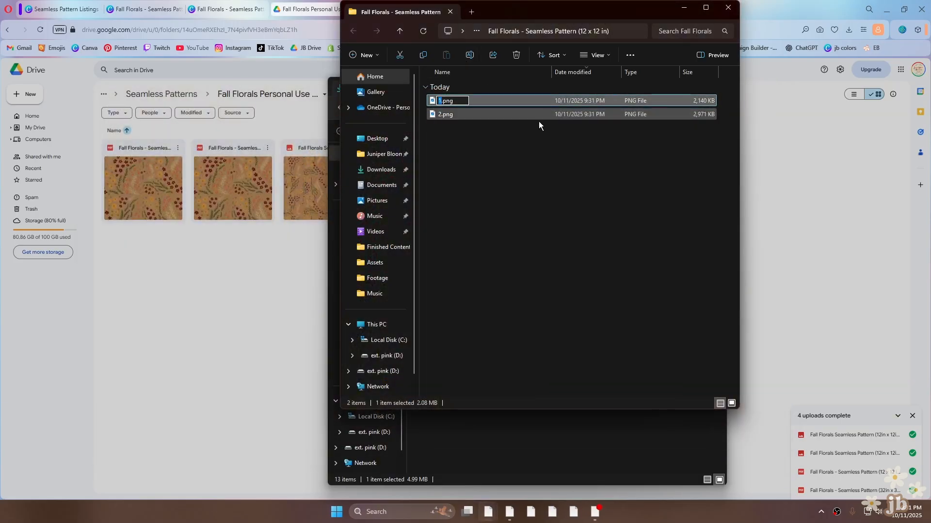
key("ctrl+v")
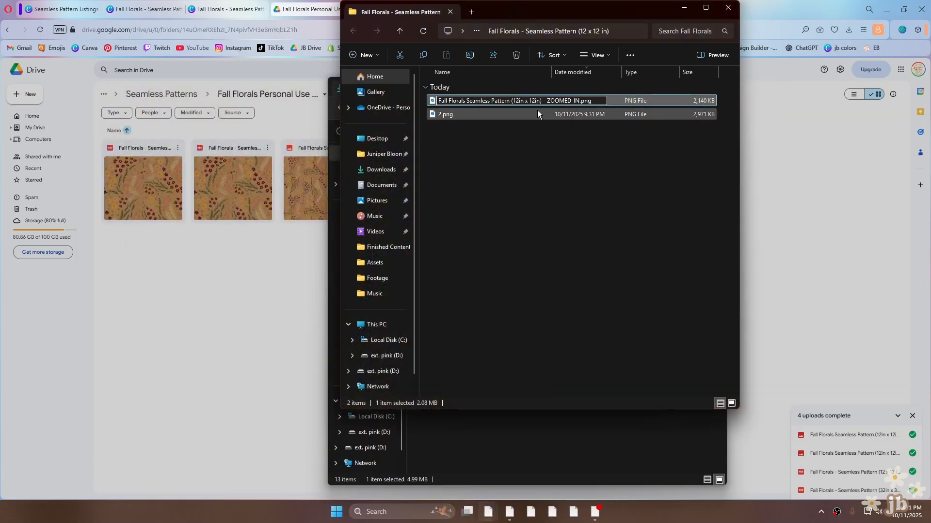
key("Return")
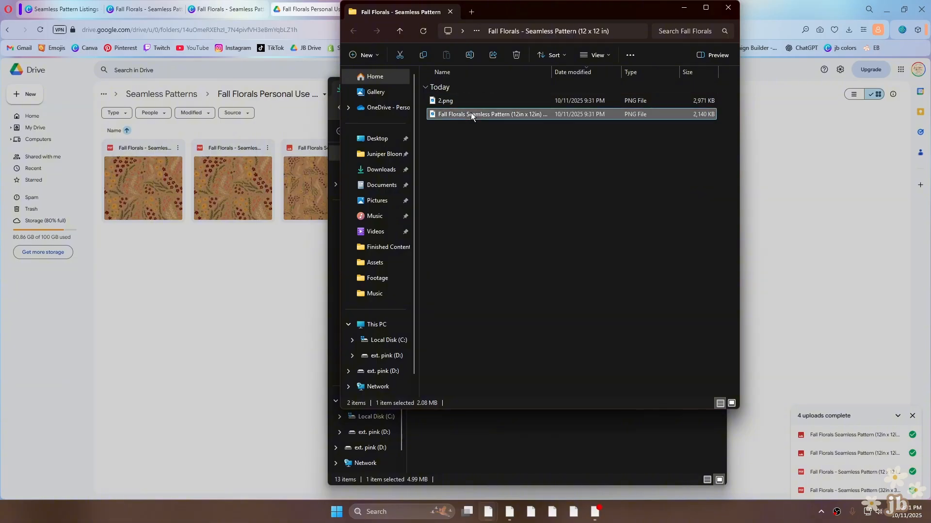
Rename 2.png as "Fall Florals Seamless Pattern (12in x 12in) - MULTIPLIED".
left_click(453, 100)
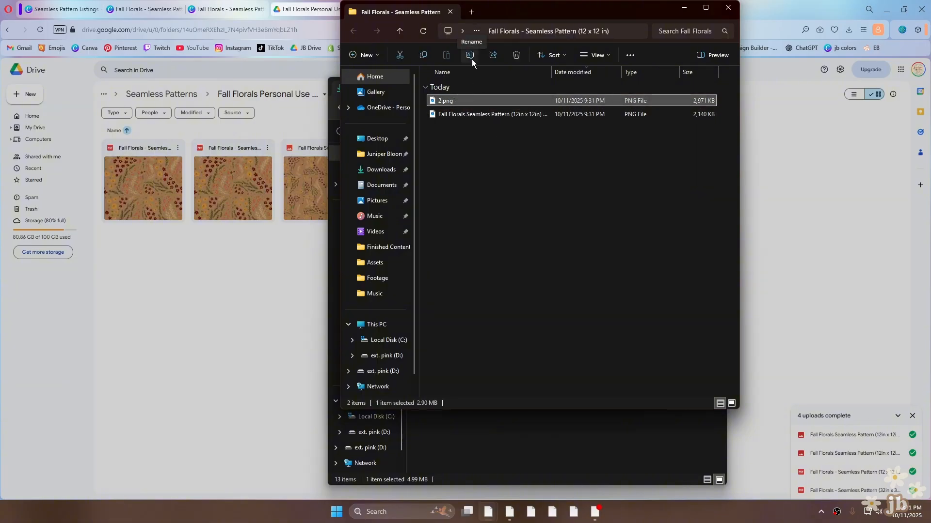
left_click(472, 59)
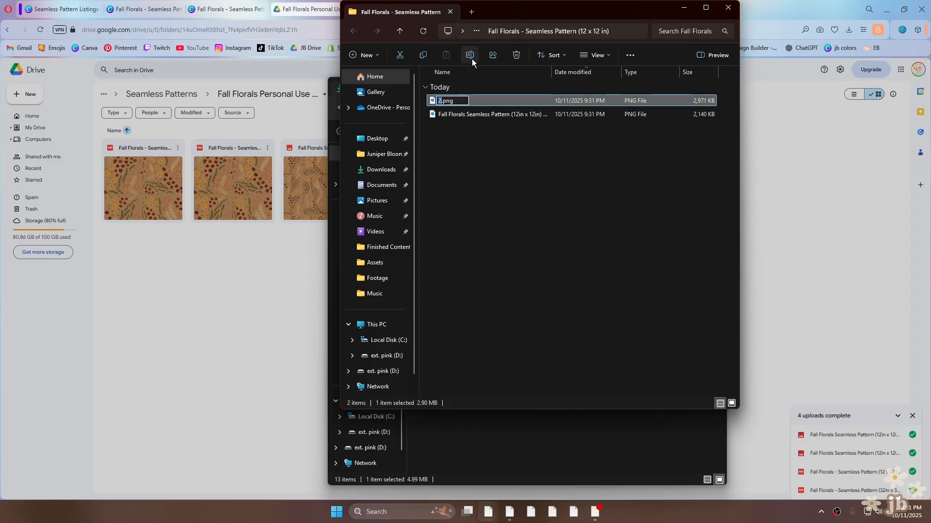
type("Fall Florals Seamless Pattern (12in x 12in) - ZOOMED-IN")
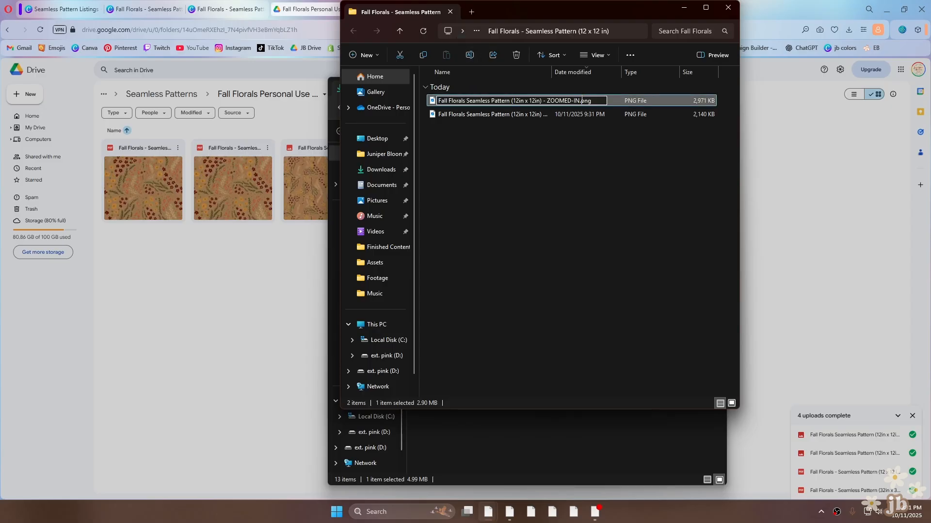
left_click_drag(582, 100, 544, 100)
type("MULTIPLIED.")
left_click(494, 180)
Upload both renamed 12in x 12in PNGs into the Fall Florals Personal Use Only Drive folder and return to File Explorer.
left_click_drag(496, 151, 230, 227)
mouse_move(488, 512)
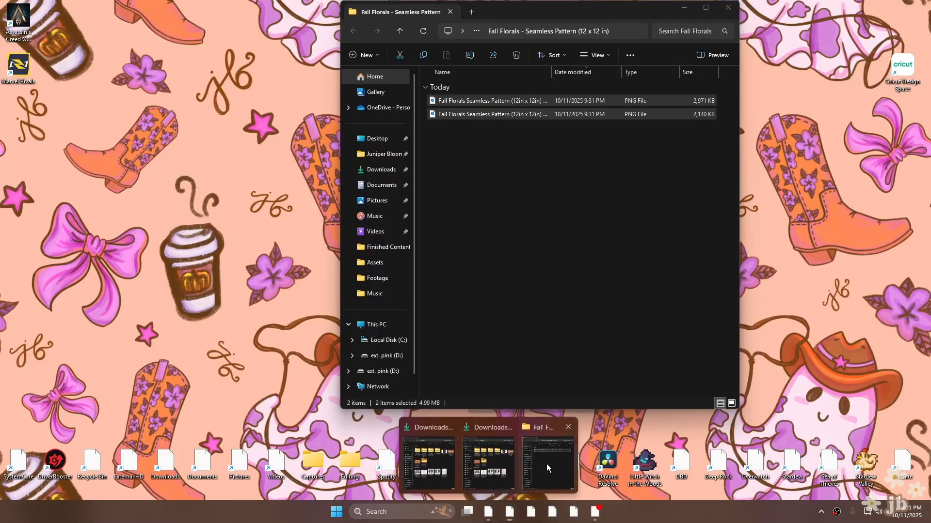
left_click(546, 463)
Delete the extracted "Fall Florals - Seamless Pattern (12 x 12 in)" folder and its zip file from Downloads.
left_click(398, 30)
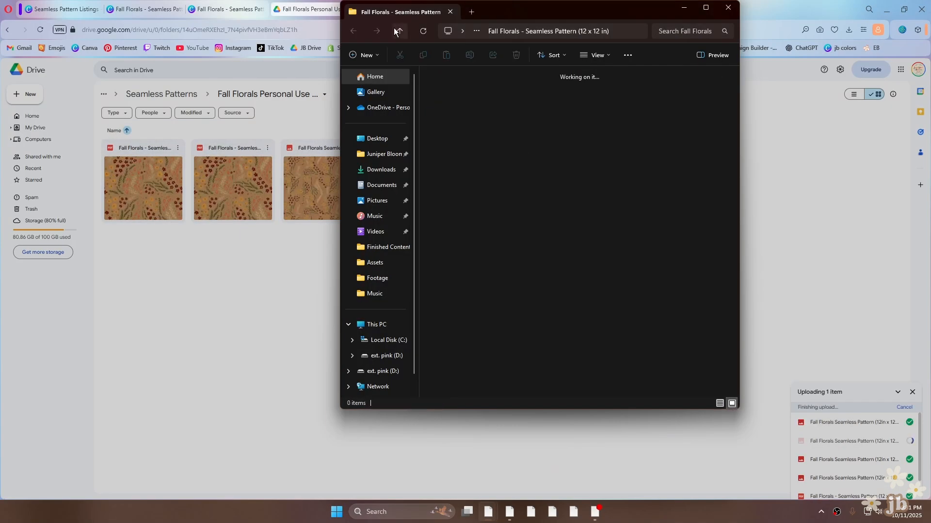
left_click(516, 55)
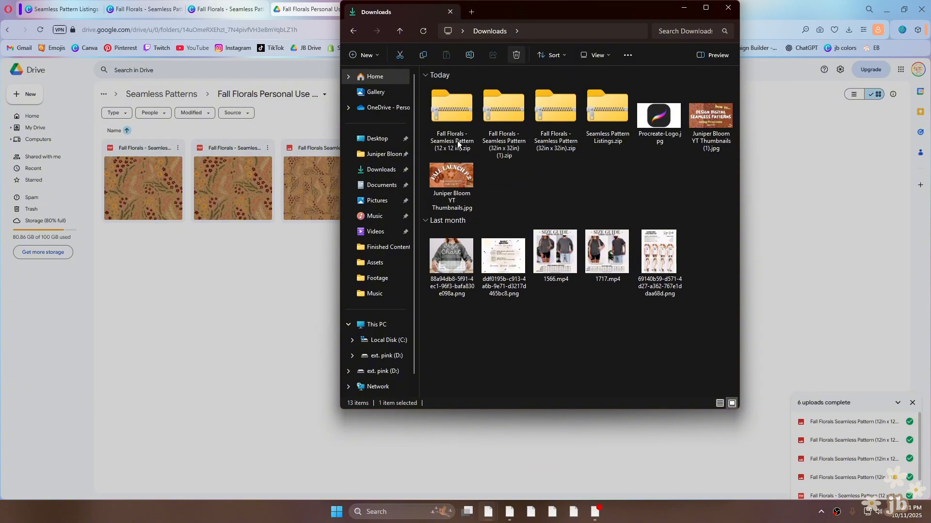
left_click(461, 127)
double_click(456, 109)
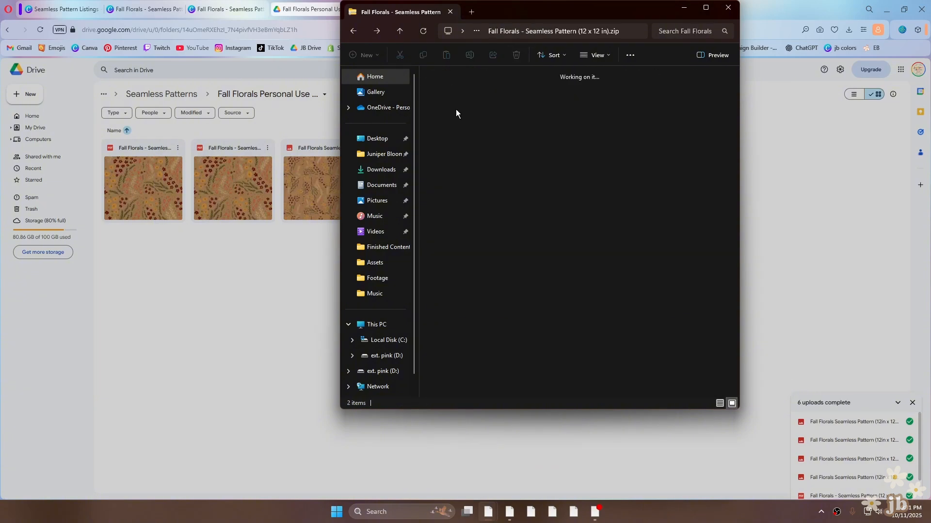
key("alt+Left")
left_click(517, 56)
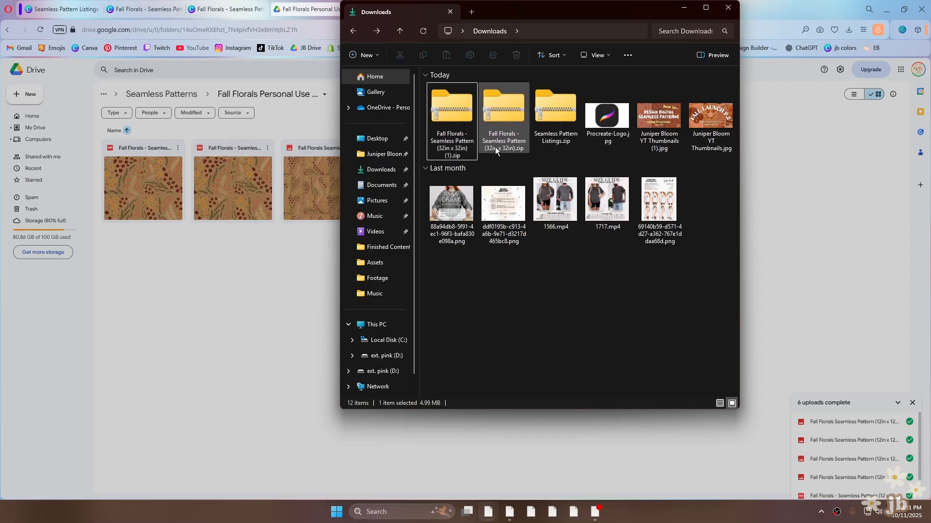
Check the contents of "Fall Florals - Seamless Pattern (32in x 32in) (1).zip" and extract it in Downloads.
double_click(458, 100)
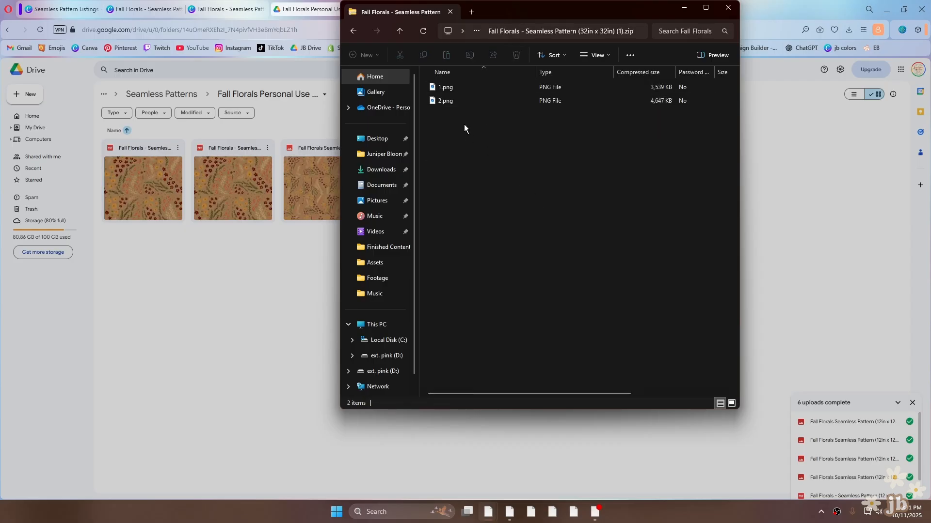
left_click(457, 85)
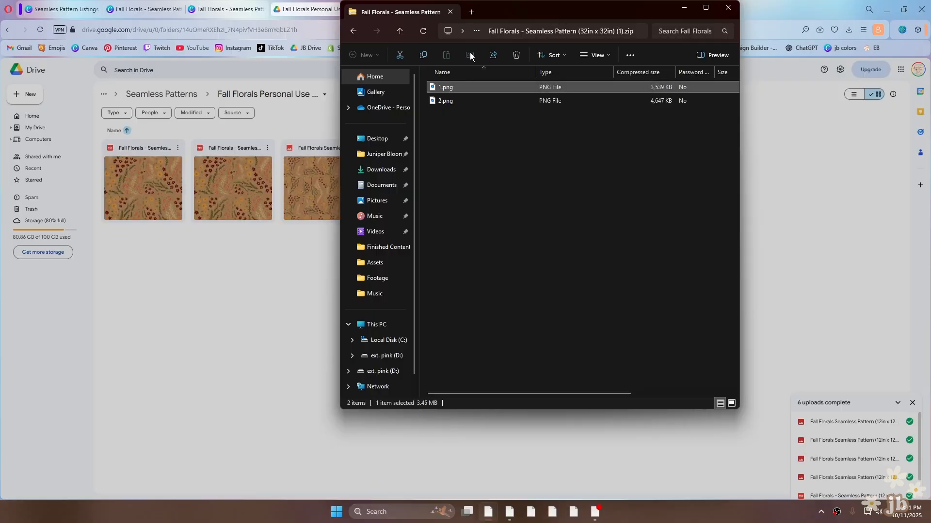
left_click(401, 32)
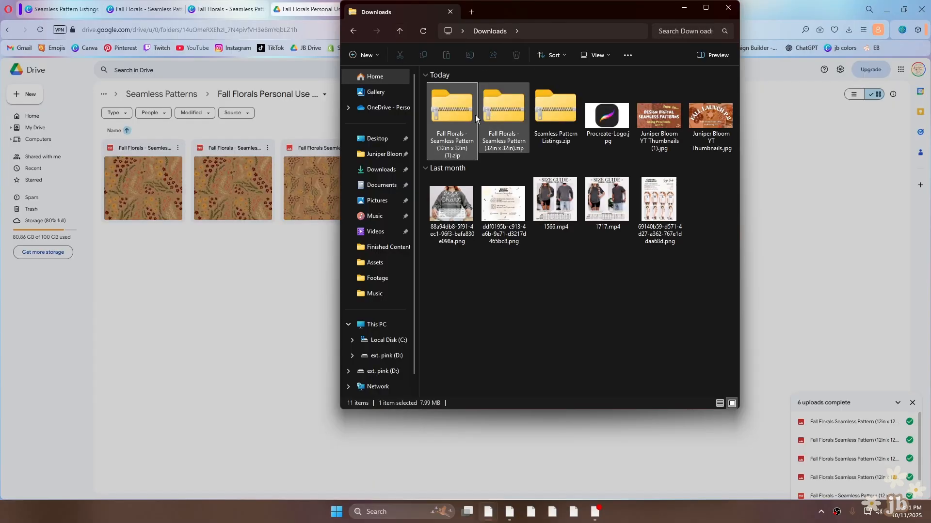
right_click(452, 105)
left_click(490, 238)
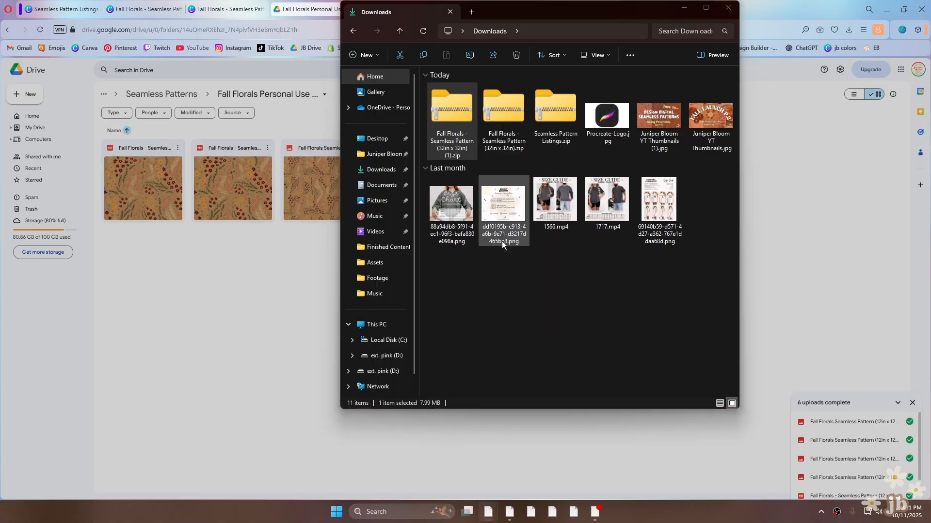
left_click(555, 349)
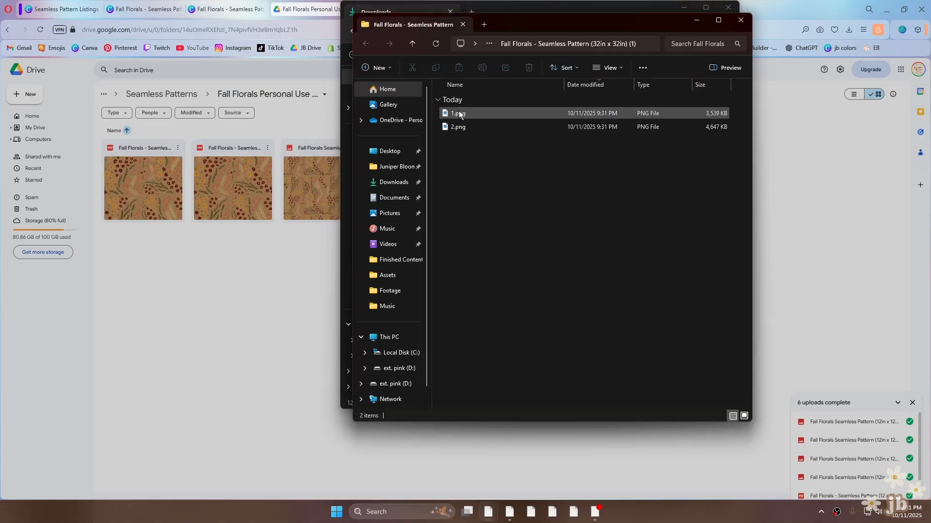
Preview 1.png and rename it as "Fall Florals Seamless Pattern (32in x 32in) - ZOOMED-IN".
double_click(460, 113)
left_click(765, 97)
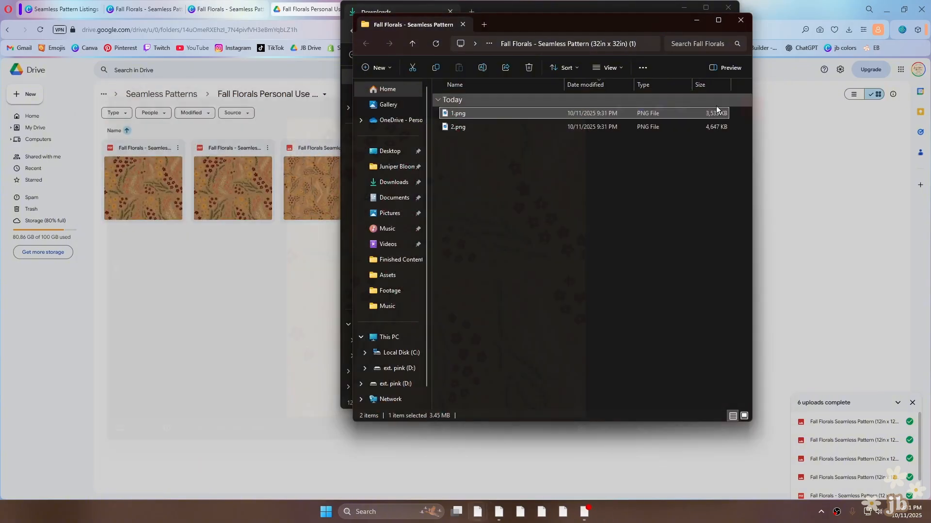
key("F2")
type("Fall Florals Seamless Pattern (12in x 12in) - ZOOMED-IN")
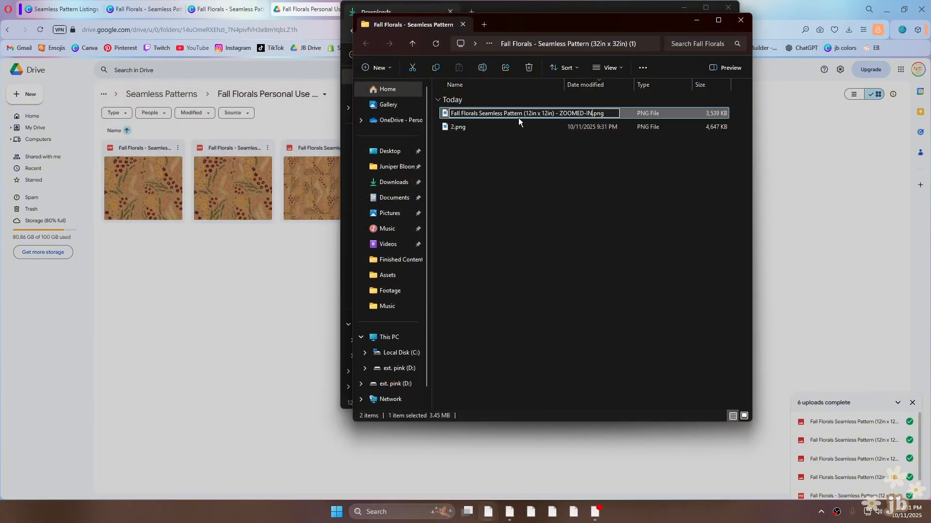
left_click(519, 114)
key("BackSpace")
type("3")
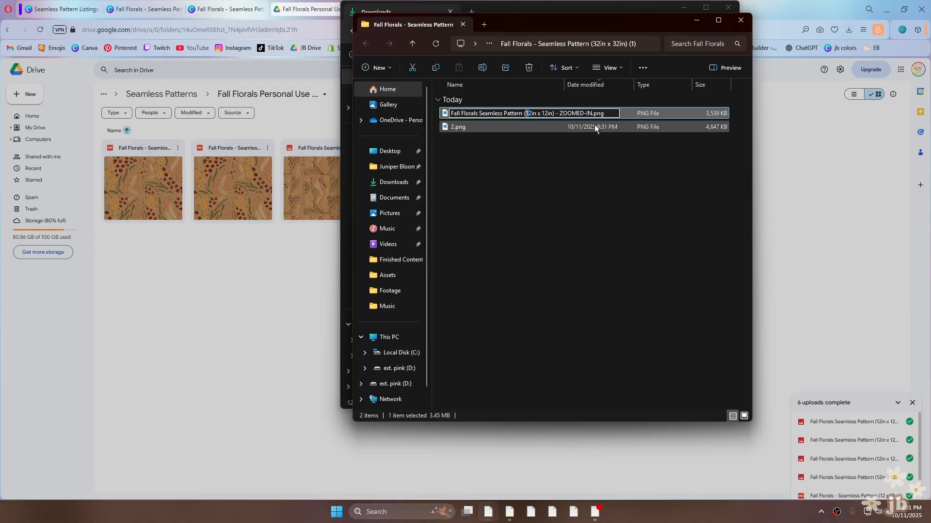
left_click(544, 113)
key("BackSpace")
type("3")
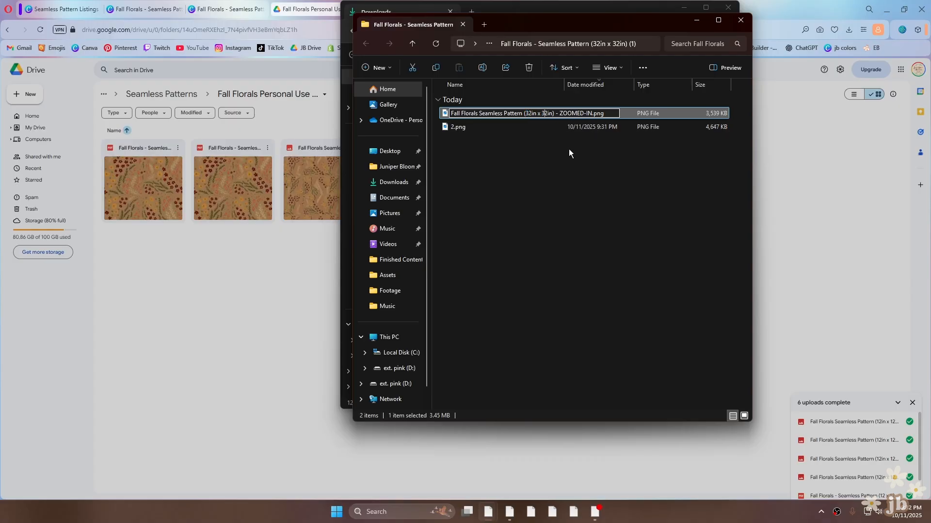
key("Return")
Rename 2.png as "Fall Florals Seamless Pattern (32in x 32in) - MULTIPLIED".
left_click(476, 111)
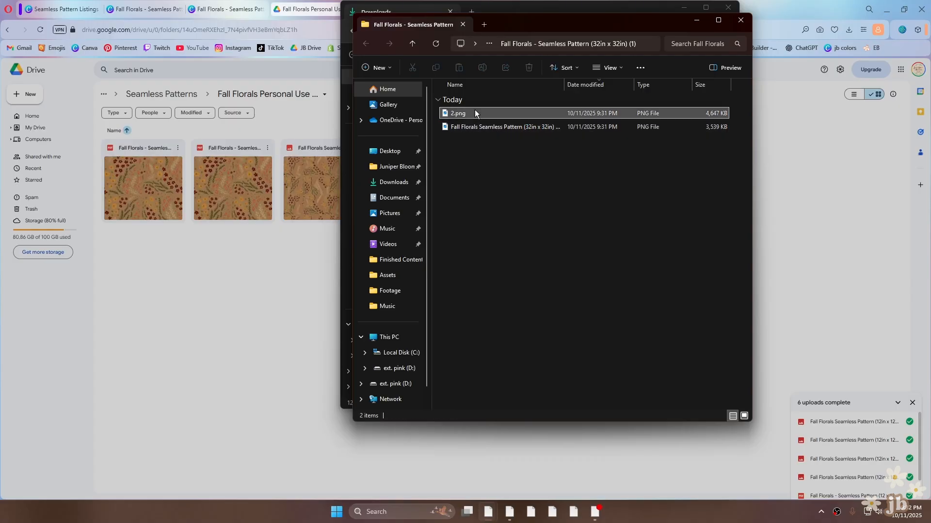
left_click(478, 67)
type("Fall Florals Seamless Pattern (12in x 12in) - ZOOMED-IN")
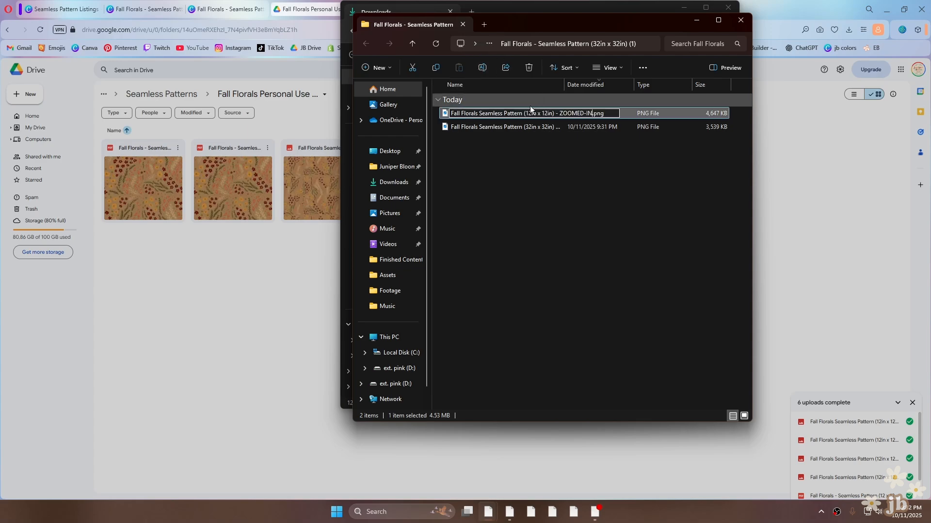
left_click(528, 114)
key("BackSpace")
type("3")
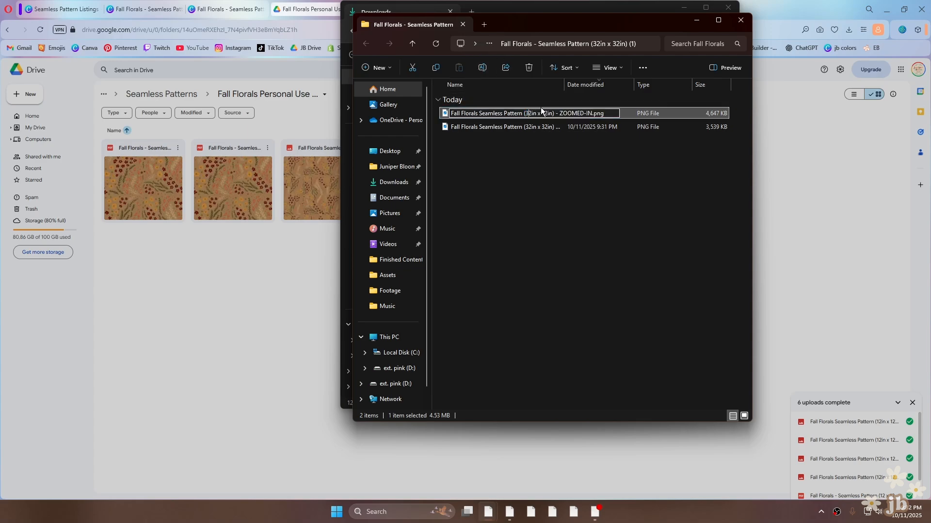
left_click(544, 114)
key("BackSpace")
type("3")
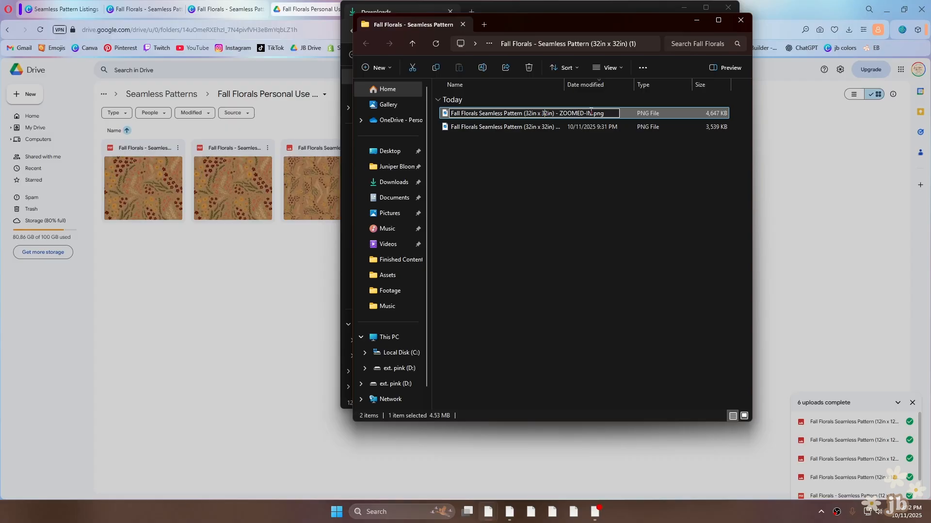
left_click_drag(592, 112, 560, 114)
type("MULTIPLIED")
key("Return")
Upload both renamed 32in x 32in PNGs into the Fall Florals Personal Use Only Drive folder and close their File Explorer window.
left_click(505, 126)
left_click(493, 113, "shift")
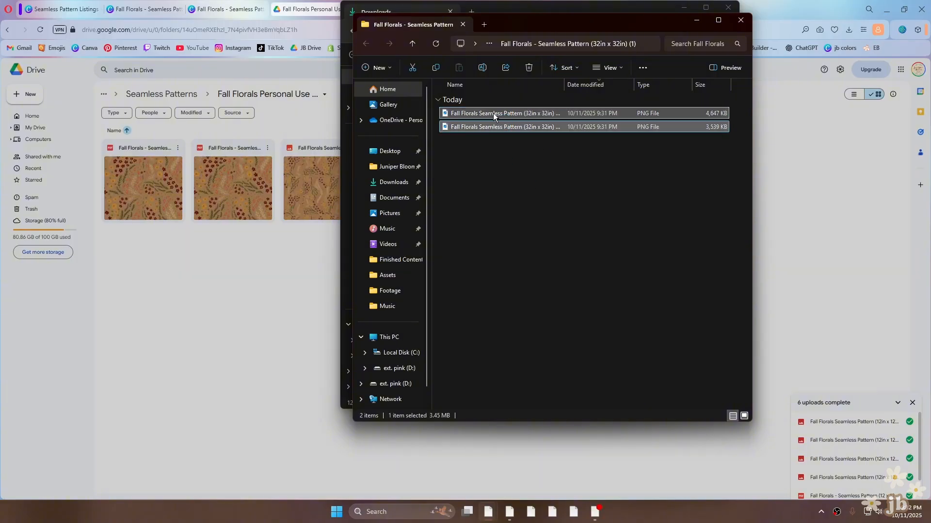
left_click_drag(493, 113, 202, 249)
mouse_move(488, 512)
left_click(566, 471)
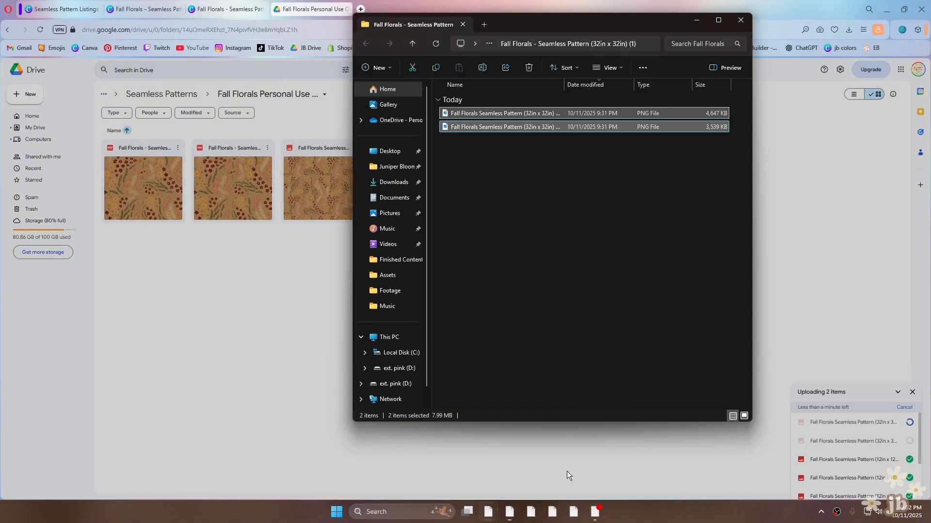
left_click(741, 20)
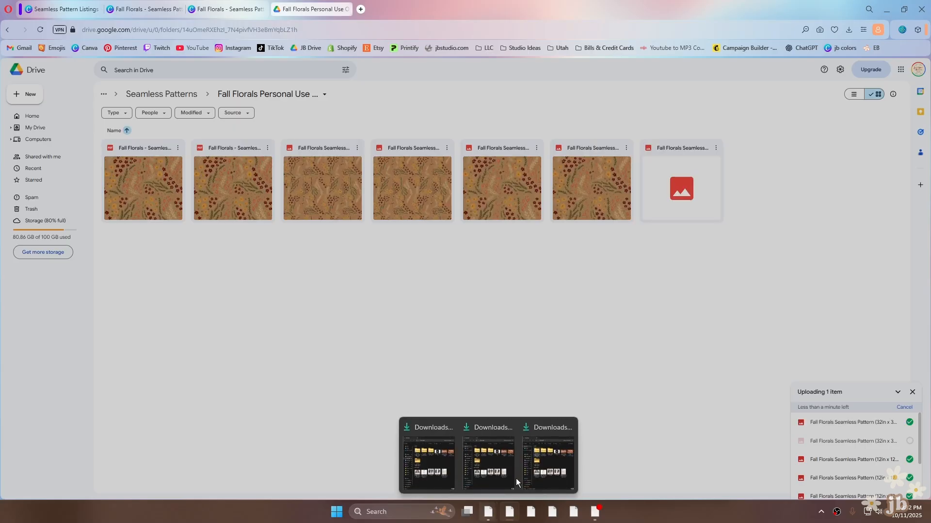
Delete the extracted "Fall Florals - Seamless Pattern (32in x 32in) (1)" folder and its zip file from Downloads.
left_click(568, 428)
left_click(536, 429)
left_click(504, 462)
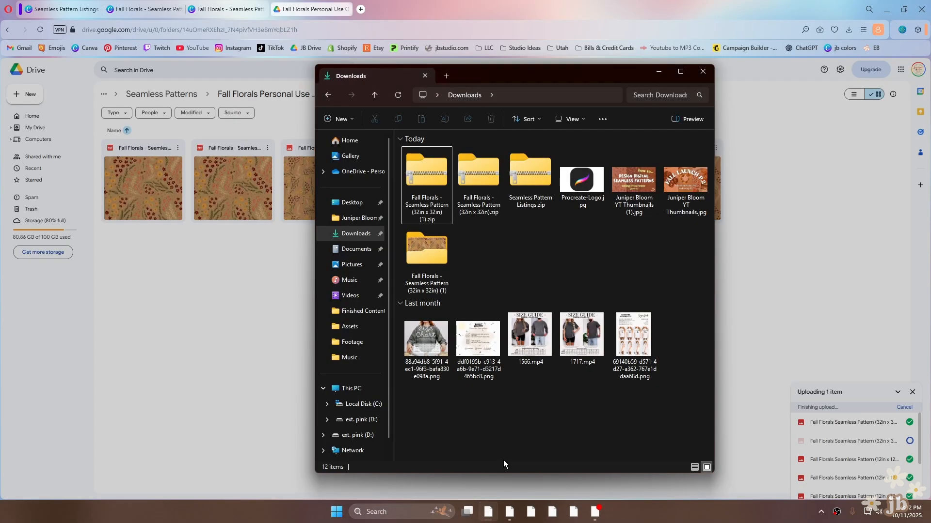
left_click(434, 249)
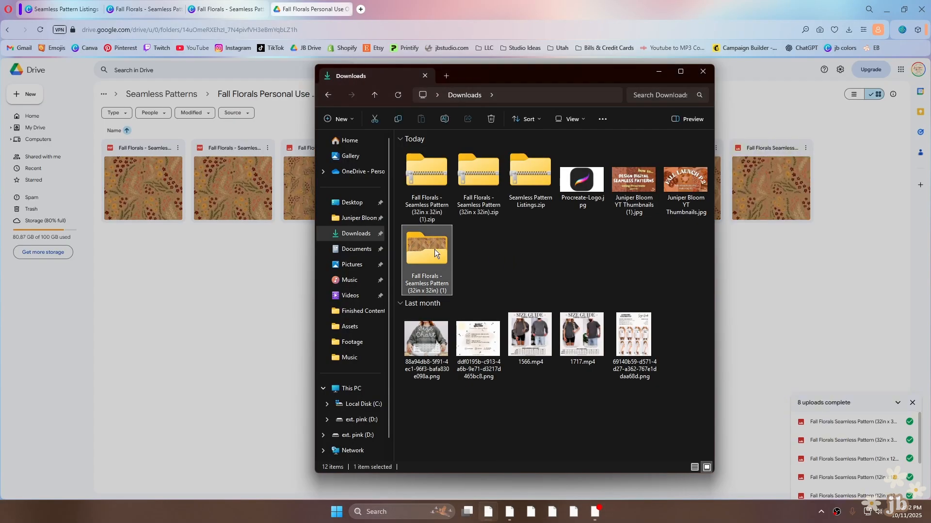
key("Delete")
left_click(429, 185)
key("Delete")
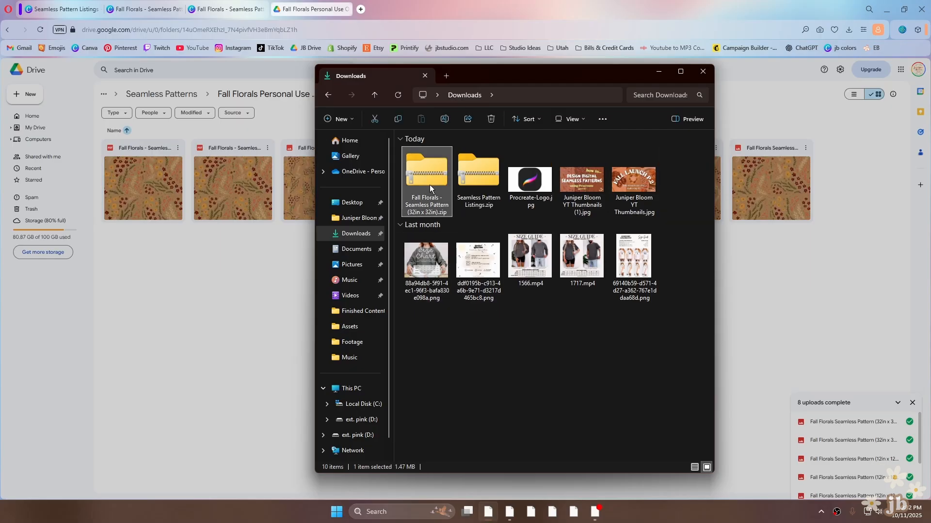
Check the contents of "Fall Florals - Seamless Pattern (32in x 32in).zip" and extract it in Downloads.
double_click(430, 188)
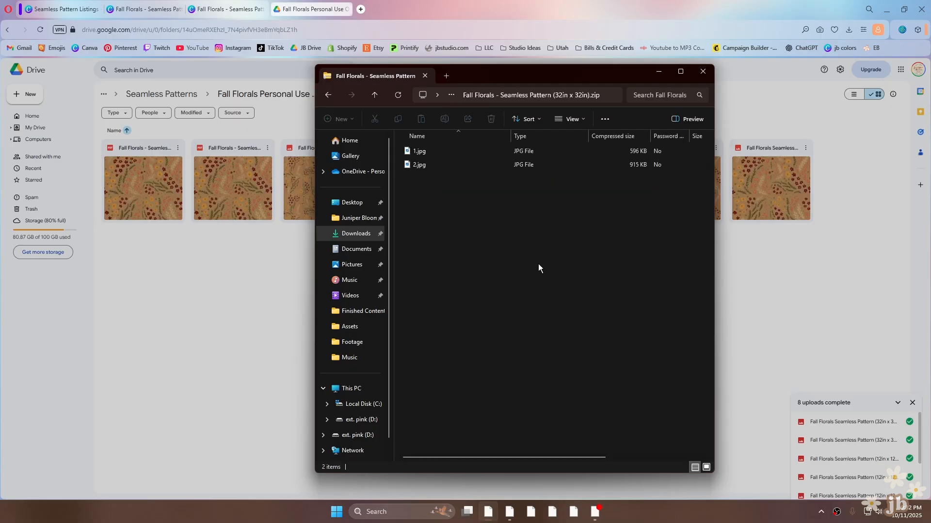
left_click(422, 152)
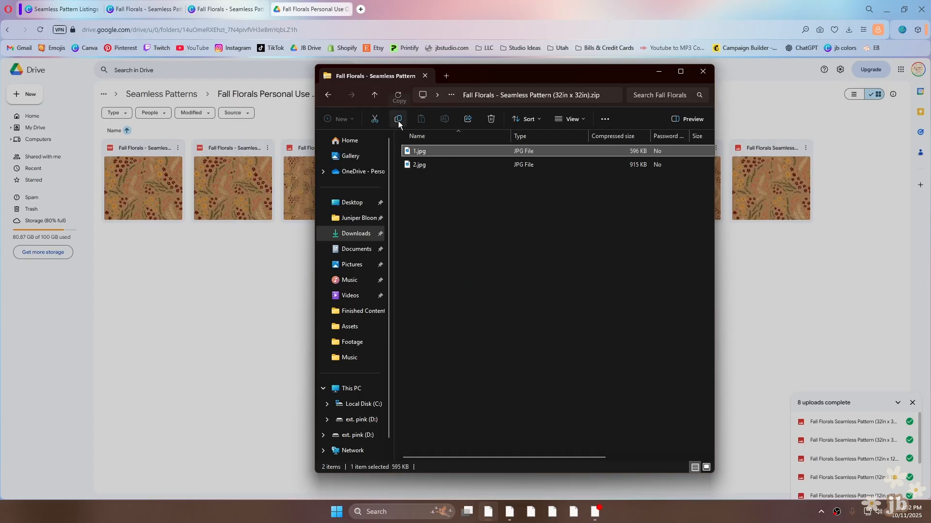
left_click(440, 188)
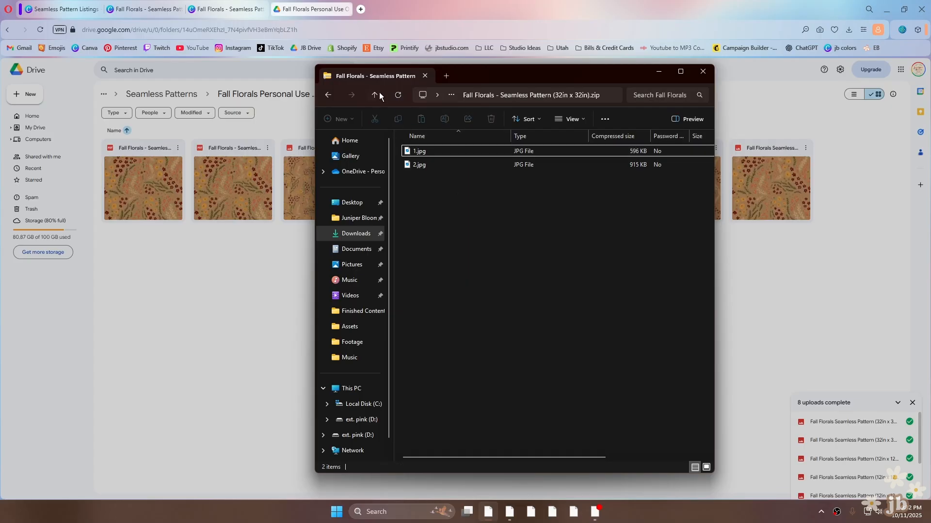
left_click(379, 95)
right_click(426, 178)
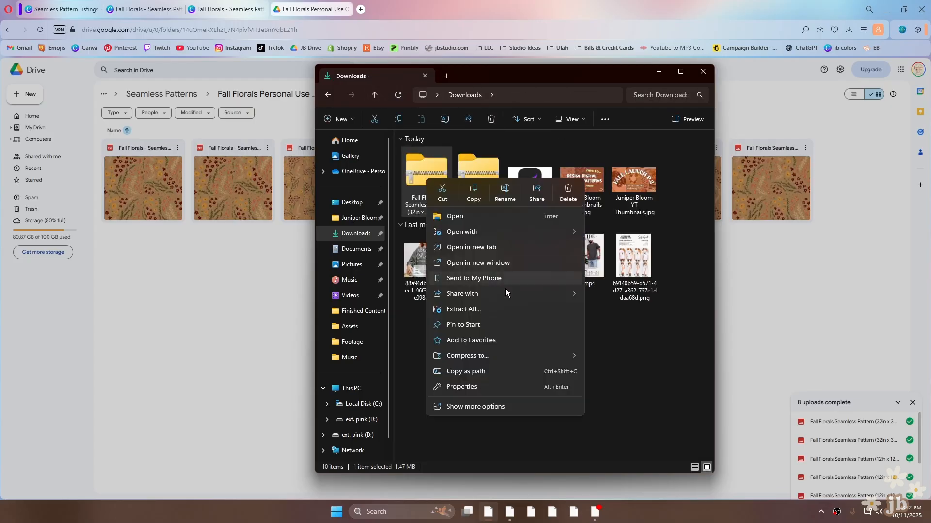
left_click(478, 310)
left_click(551, 348)
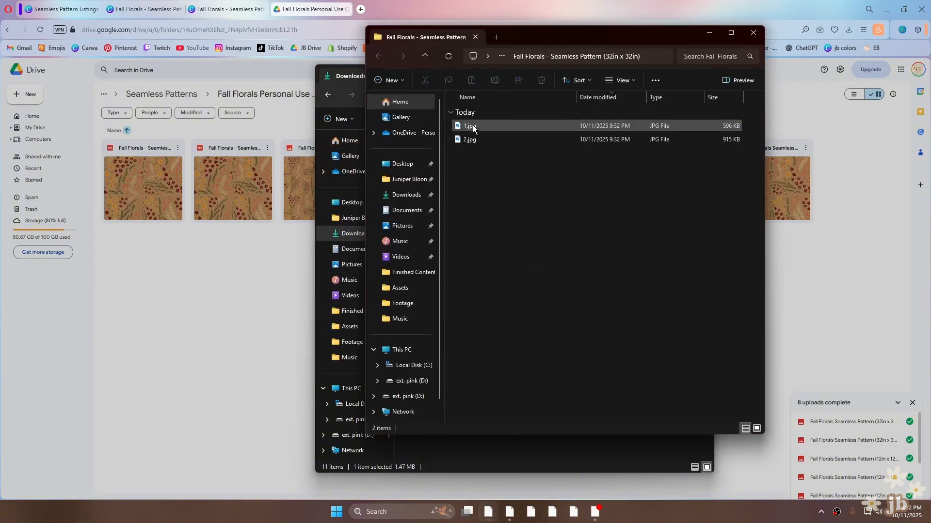
Preview 1.jpg and rename it as "Fall Florals Seamless Pattern (32in x 32in) - ZOOMED-IN".
double_click(472, 125)
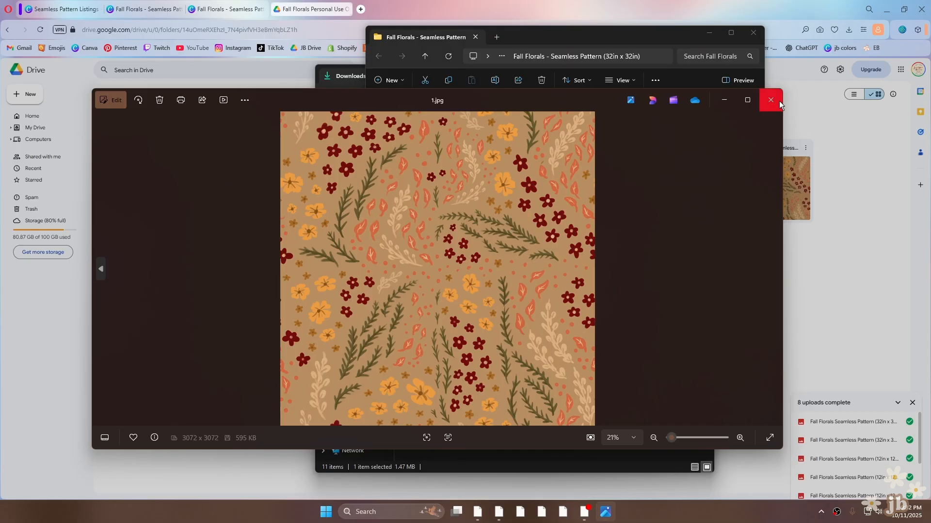
left_click(778, 101)
left_click(496, 81)
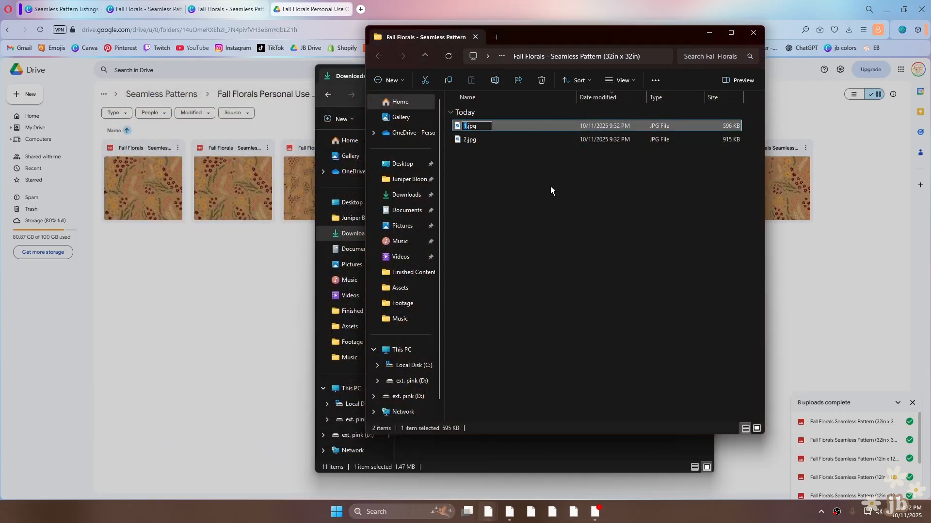
key("ctrl+v")
left_click_drag(542, 126, 537, 126)
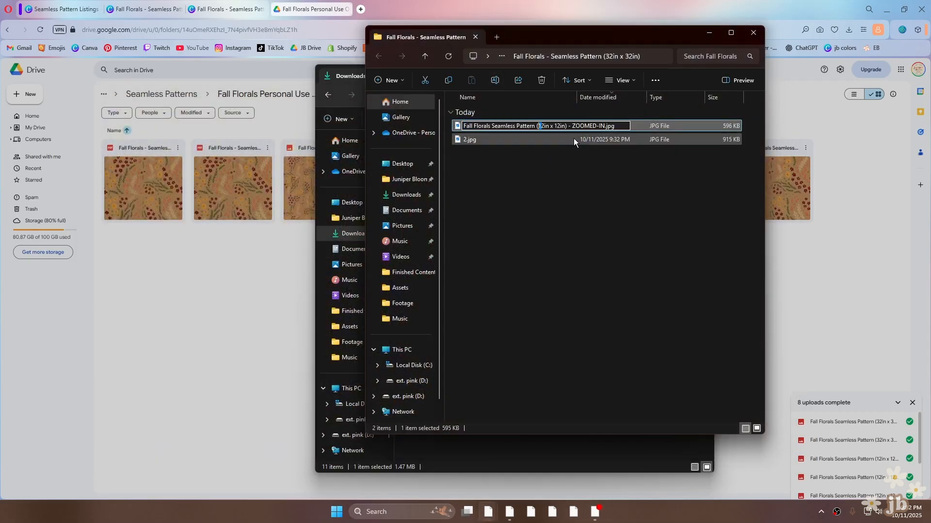
type("3")
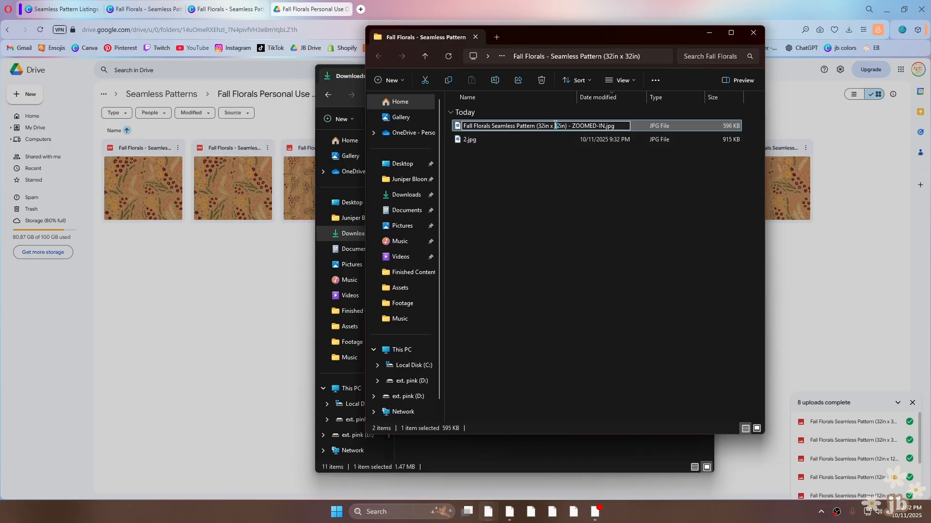
key("Return")
Rename 2.jpg as "Fall Florals Seamless Pattern (32in x 32in) - MULTIPLIED".
left_click(481, 127)
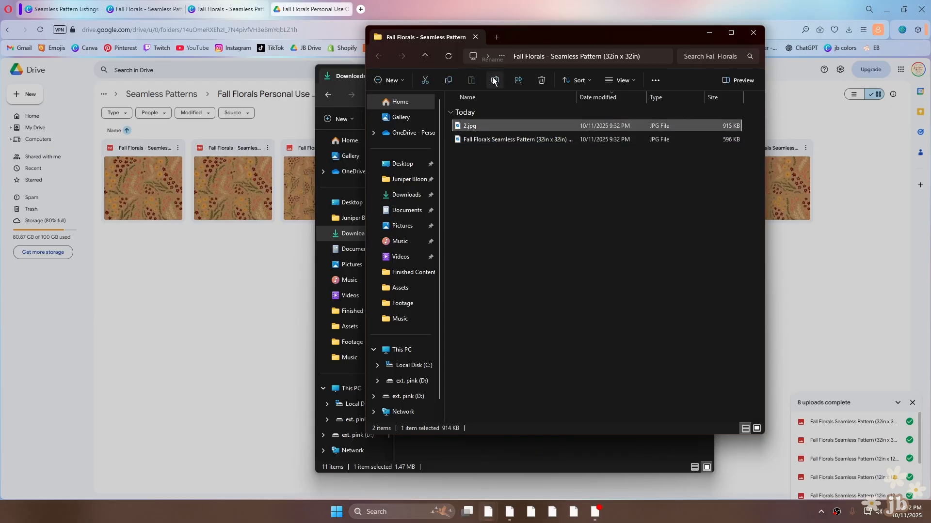
key("F2")
type("Fall Florals Seamless Pattern (12in x 12in) - ZOOMED-IN")
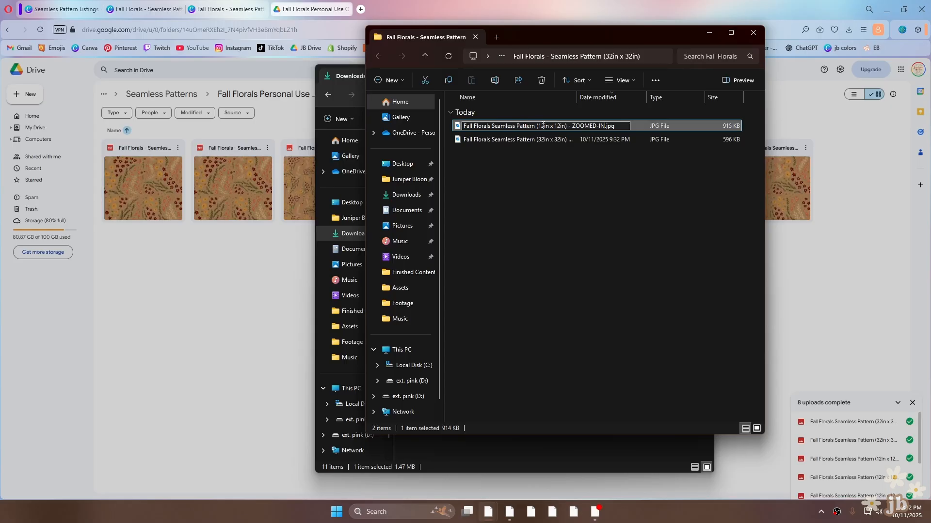
left_click_drag(538, 126, 543, 126)
type("3")
type("3")
left_click_drag(605, 126, 572, 126)
type("MULTIPL")
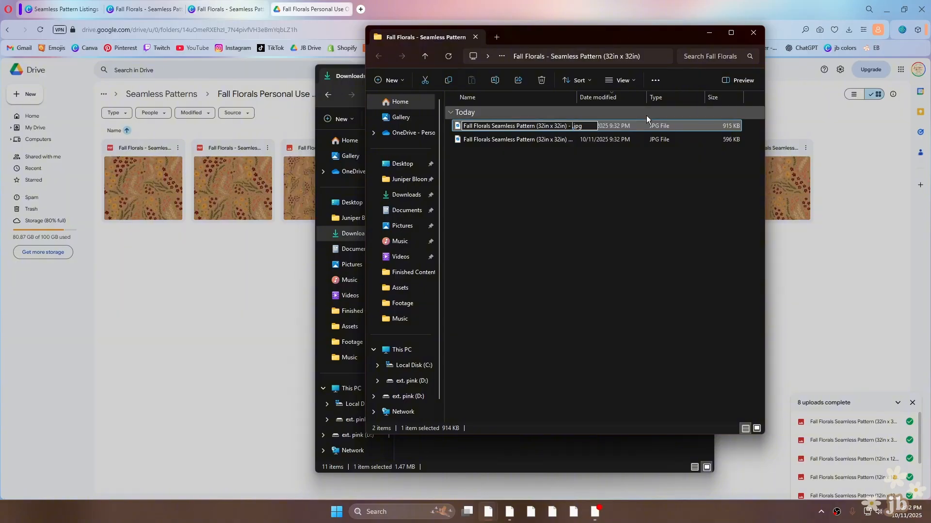
type("IED")
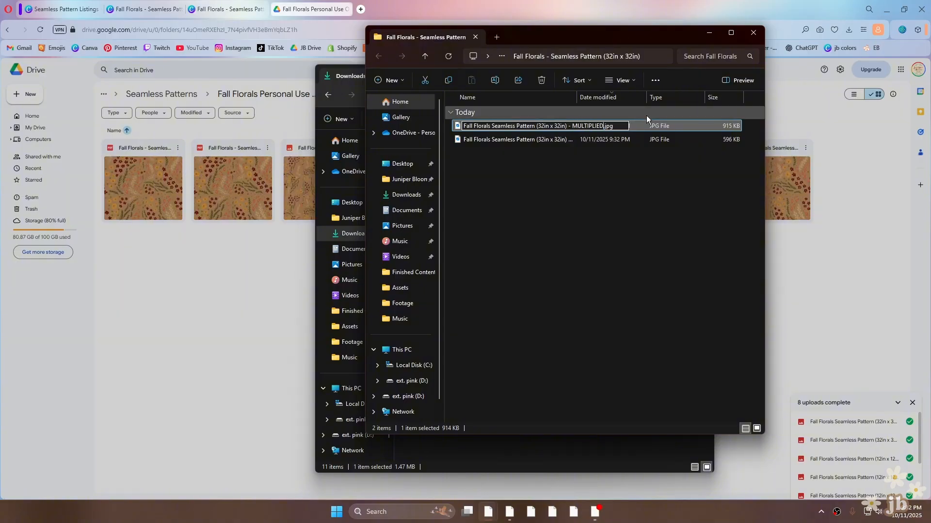
left_click(610, 184)
Upload both renamed 32in x 32in JPGs into the Fall Florals Personal Use Only Drive folder and close their File Explorer window.
left_click_drag(557, 176, 489, 284)
mouse_move(488, 513)
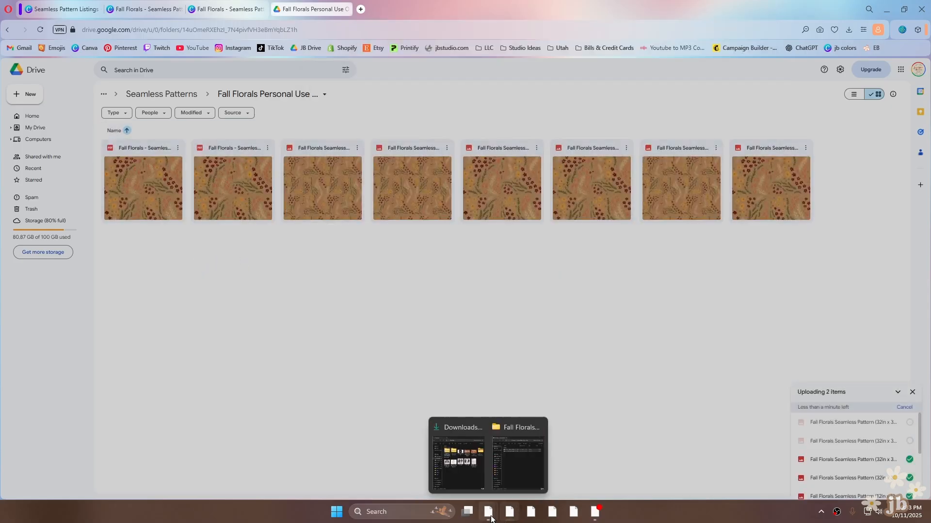
left_click(527, 464)
left_click(524, 187)
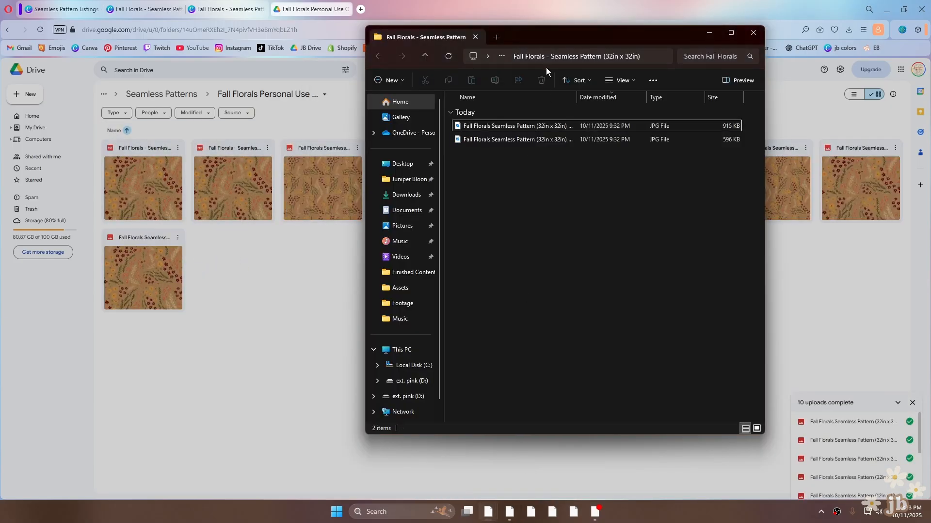
left_click(752, 32)
Delete the extracted "Fall Florals - Seamless Pattern (32in x 32in)" folder and its zip file from Downloads.
mouse_move(489, 513)
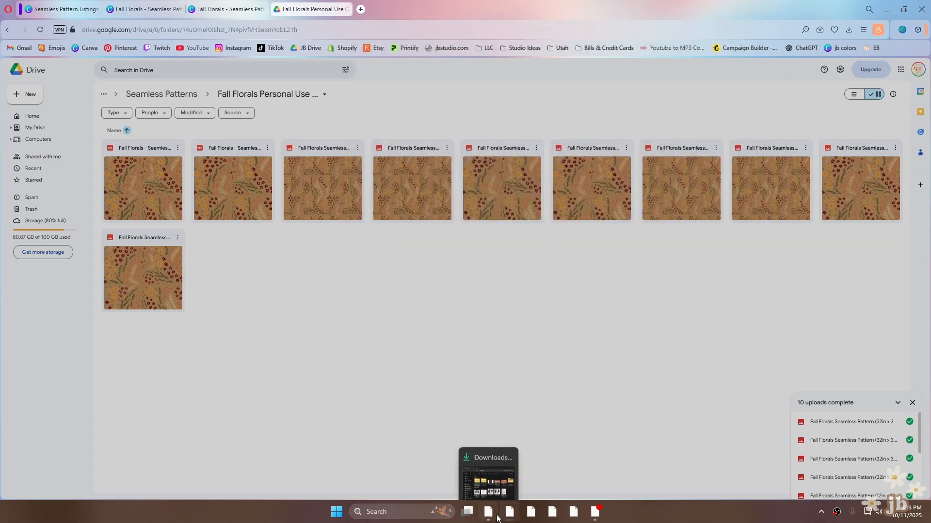
left_click(484, 478)
key("Delete")
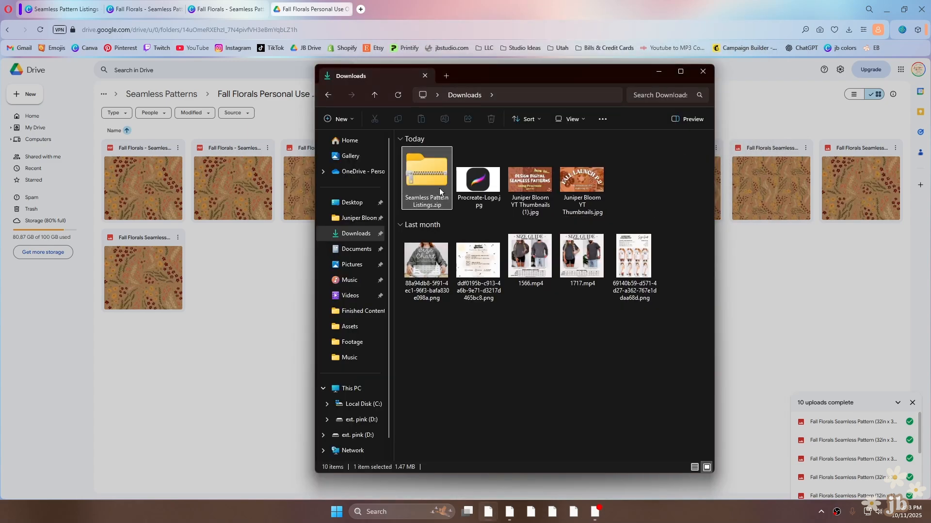
Extract "Seamless Pattern Listings.zip" in Downloads and move the extracted folder's window clear of the Downloads window.
right_click(435, 185)
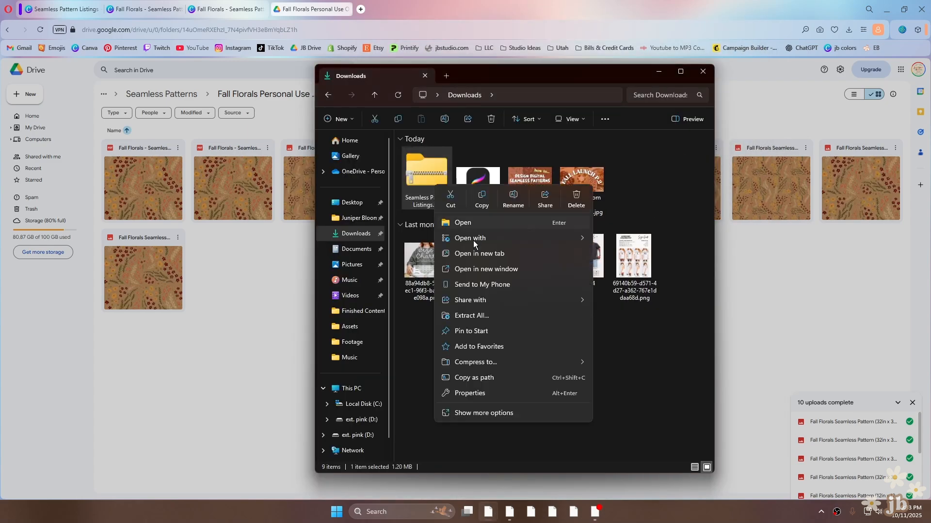
left_click(477, 315)
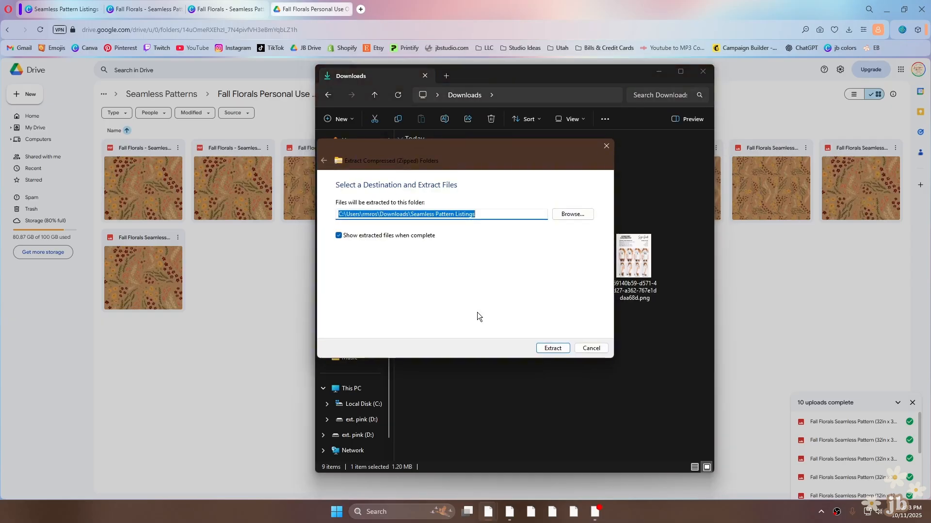
left_click(552, 348)
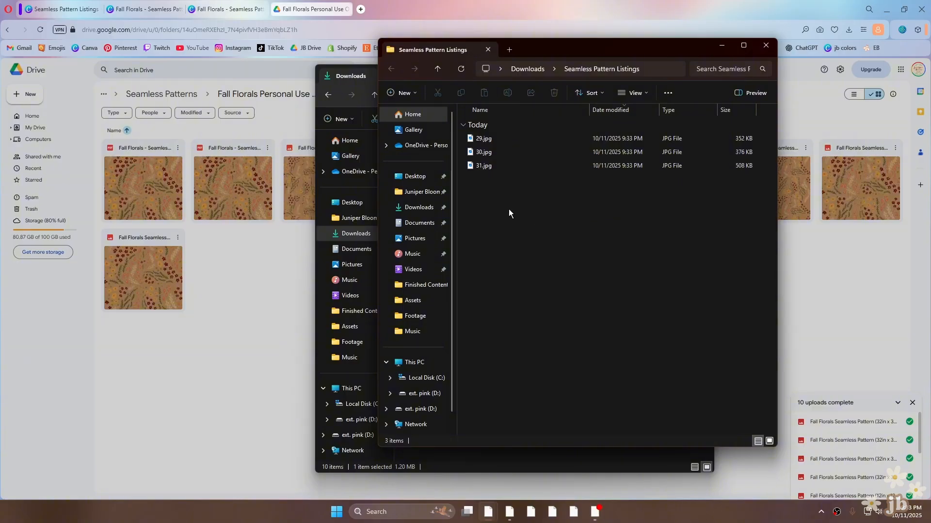
left_click_drag(572, 54, 721, 83)
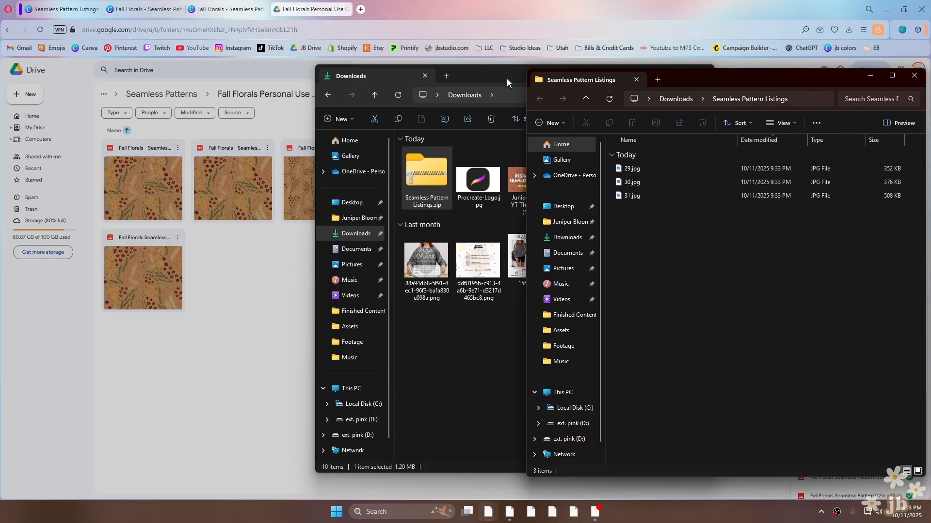
Close the Downloads window and clear the Seamless Pattern Listings folder window away from the Drive page.
left_click_drag(489, 81, 341, 97)
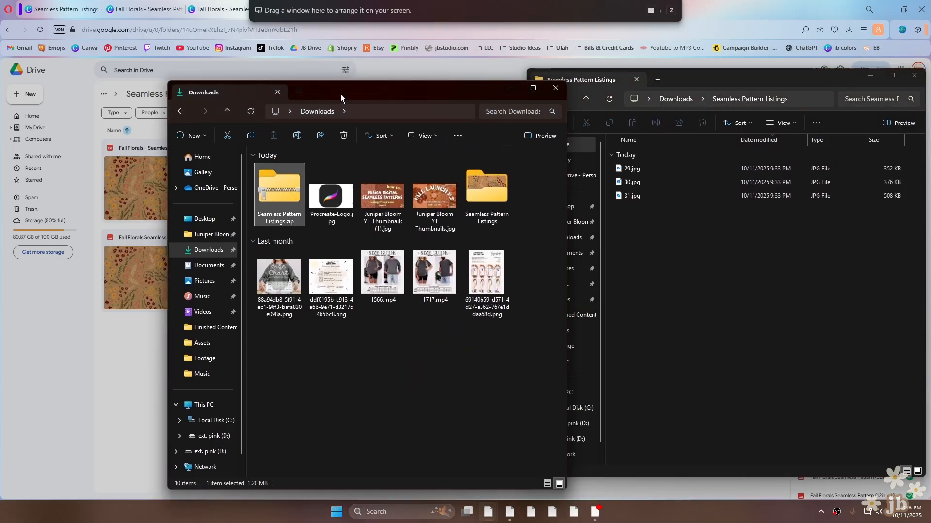
left_click(556, 88)
left_click_drag(801, 75, 784, 88)
left_click(833, 70)
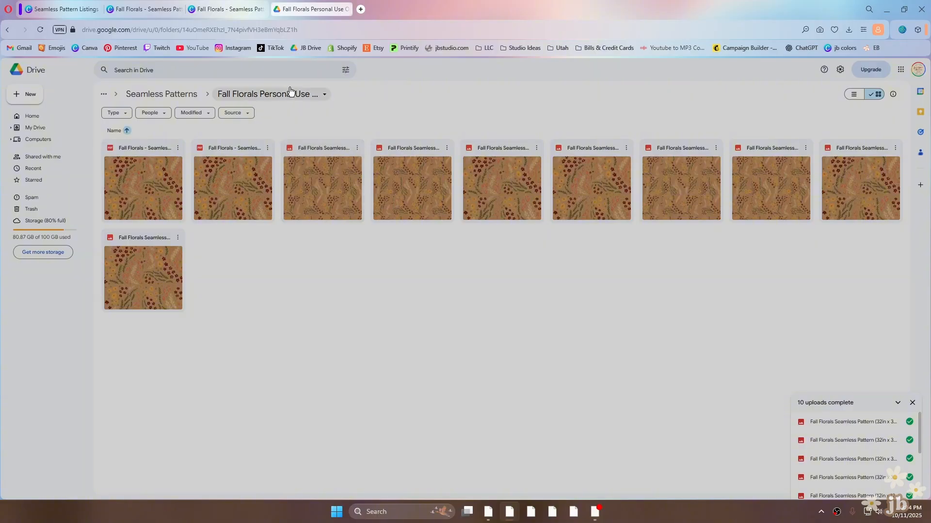
Copy the sharing link of the Fall Florals Personal Use Only folder in Google Drive.
left_click(315, 97)
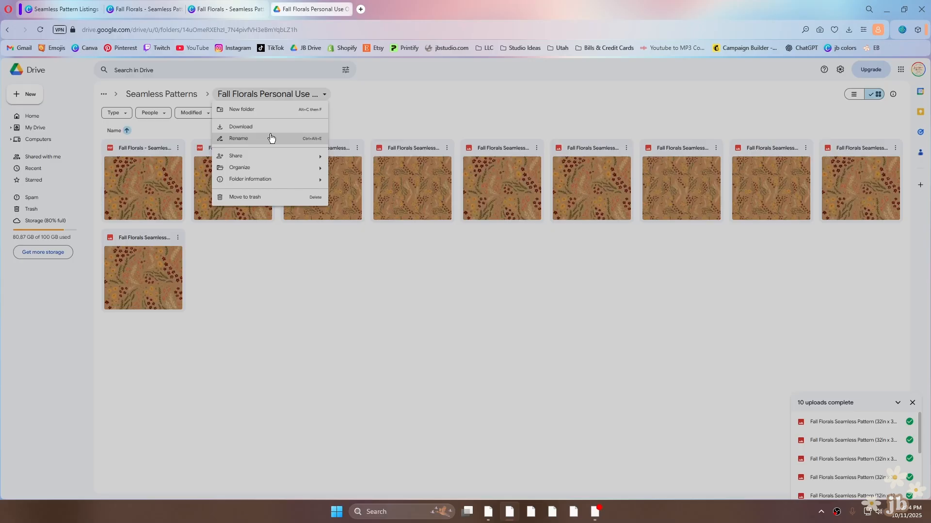
mouse_move(249, 158)
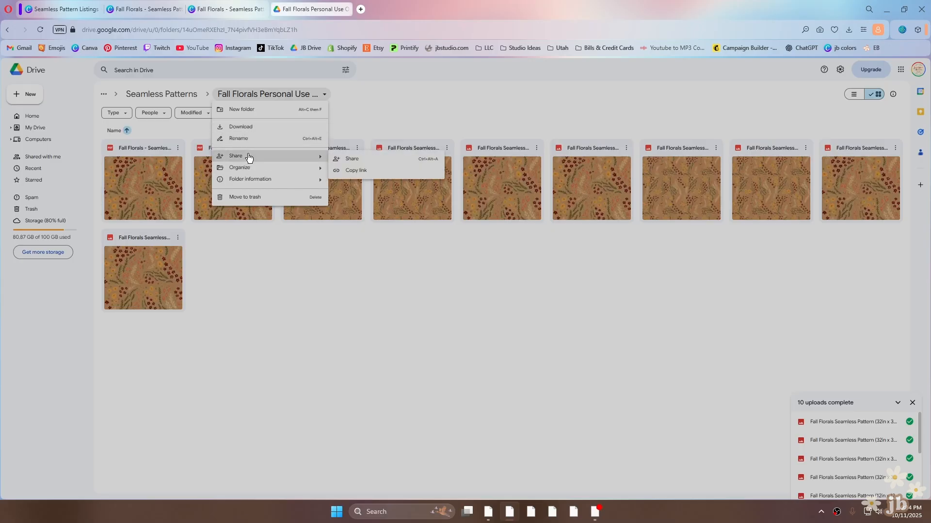
left_click(356, 171)
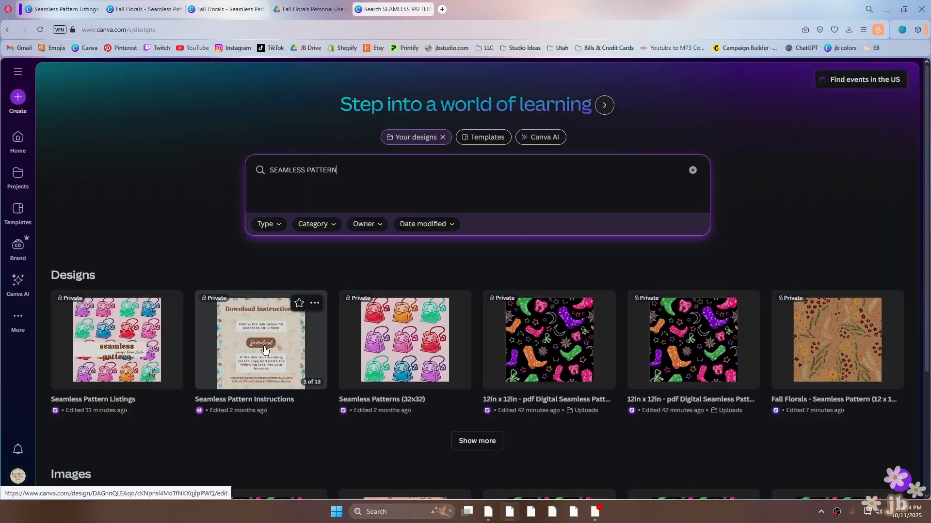
Open the Seamless Pattern Instructions design in Canva and go through its download instruction pages past page 7.
left_click(265, 350)
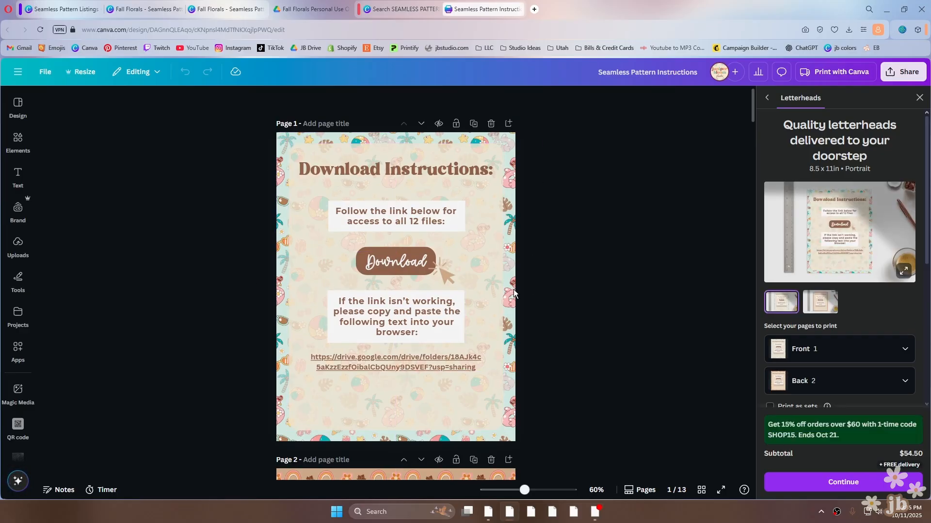
scroll(534, 227, "down", 15)
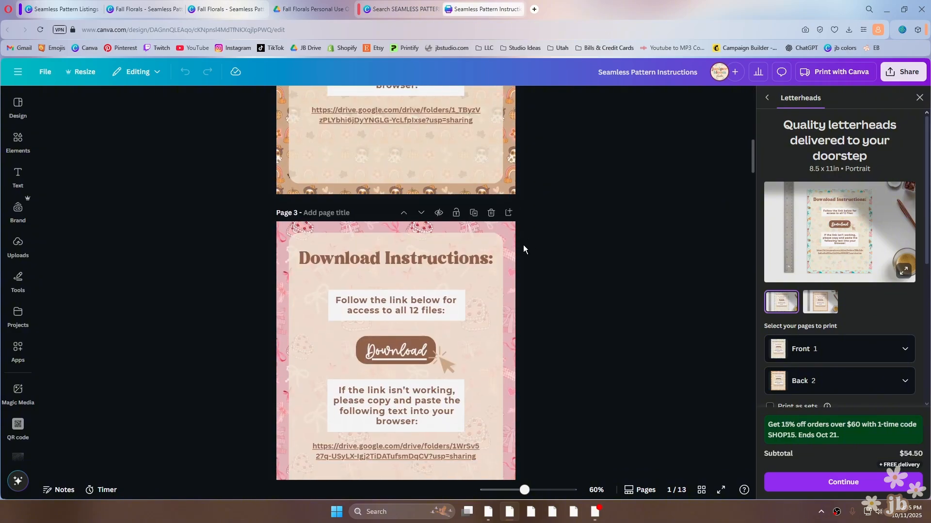
scroll(500, 273, "down", 20)
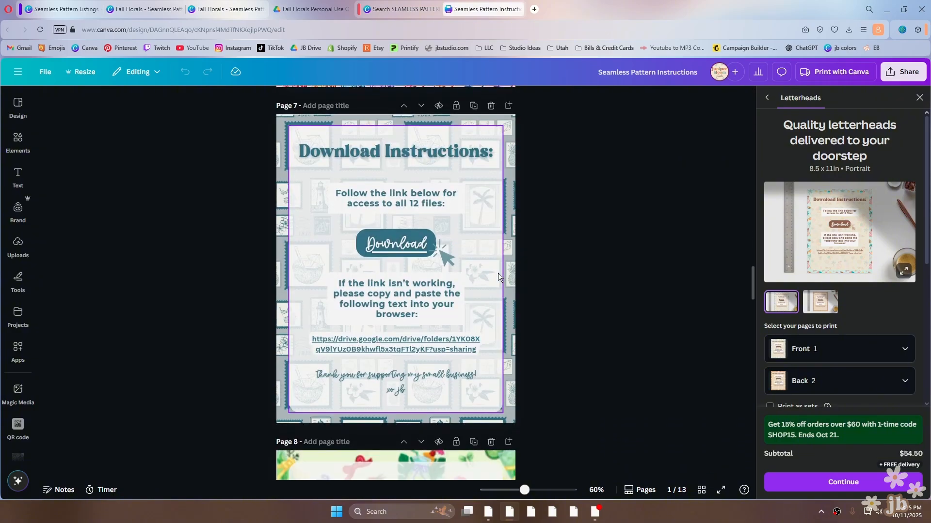
Duplicate the last Download Instructions page, page 13, in the Seamless Pattern Instructions design.
scroll(498, 273, "down", 20)
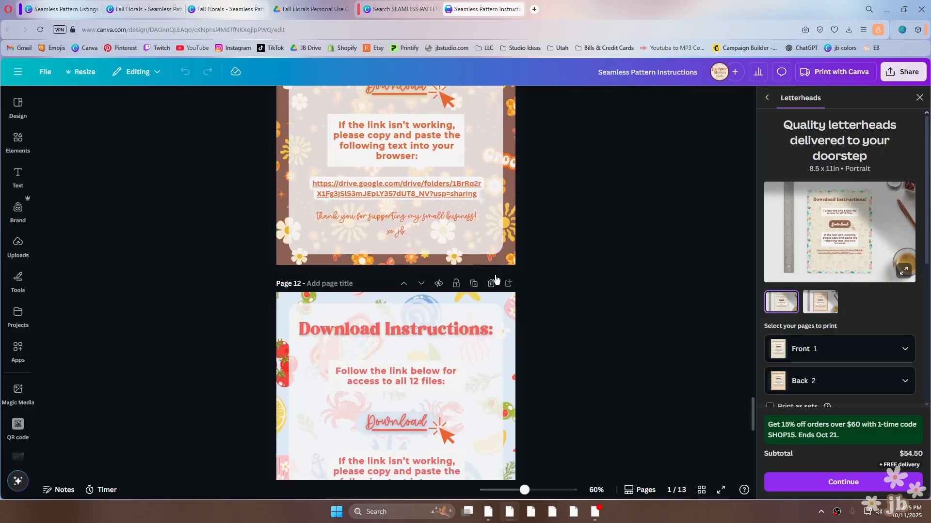
scroll(495, 276, "down", 3)
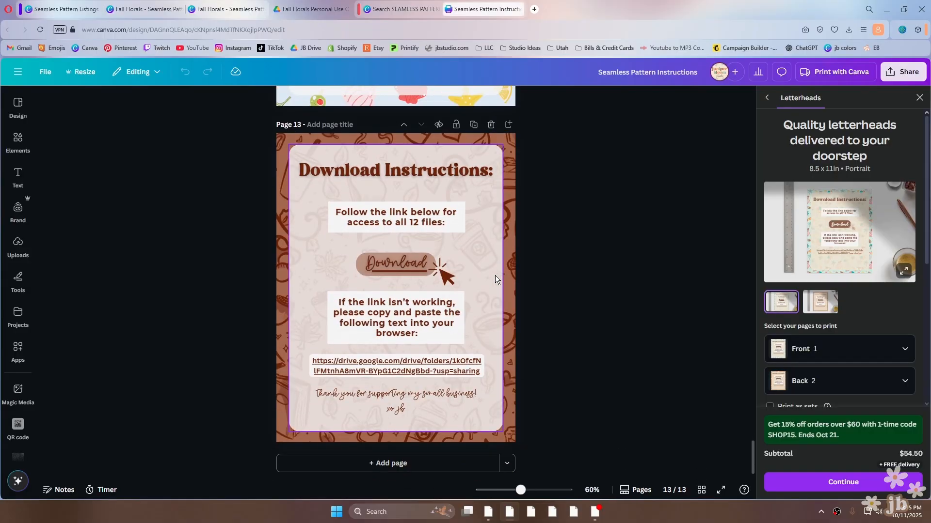
left_click(474, 126)
scroll(496, 218, "down", 1)
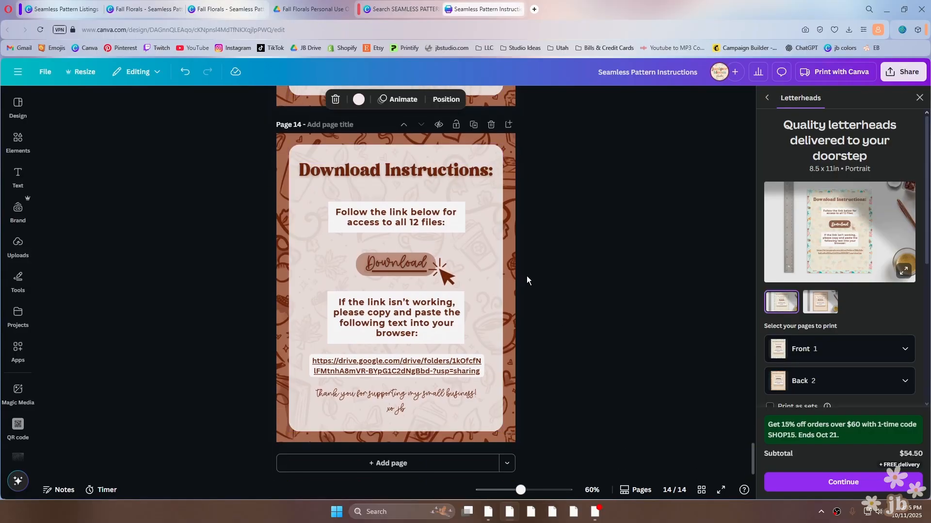
Replace both the target and the displayed text of page 14's written-out Drive link with the copied Fall Florals folder link.
left_click(415, 367)
left_click(412, 336)
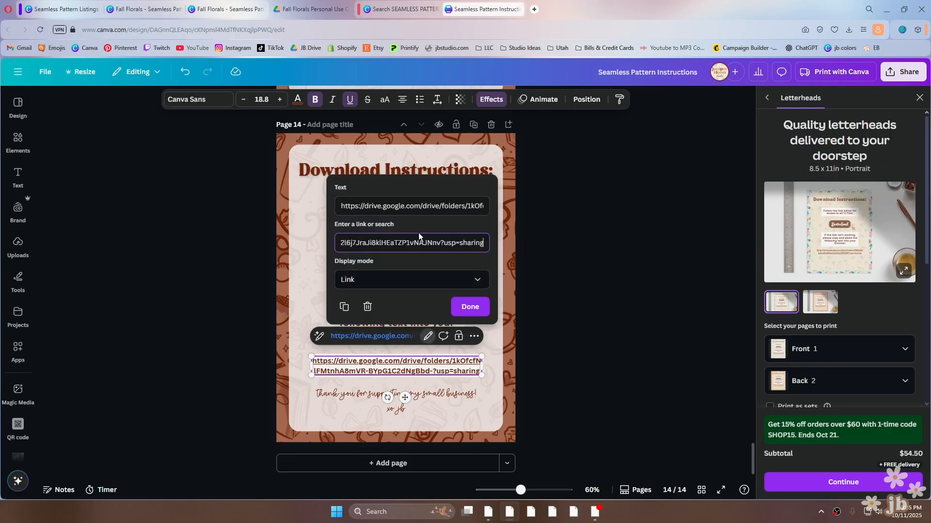
triple_click(392, 243)
key("ctrl+v")
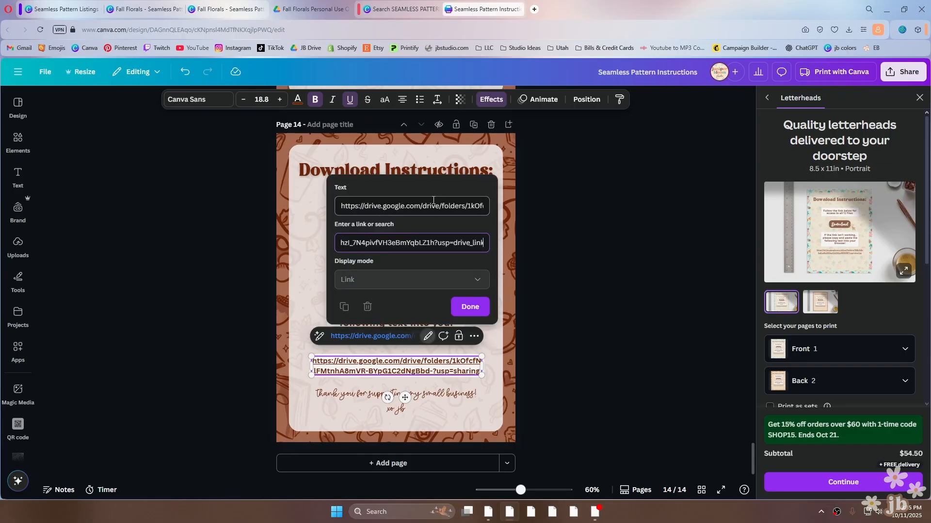
triple_click(426, 206)
key("ctrl+v")
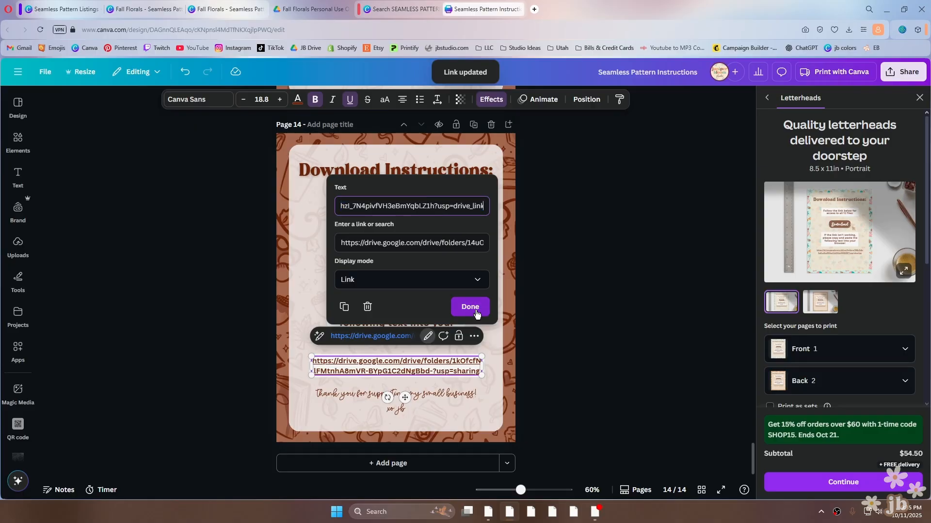
left_click(469, 307)
left_click(554, 312)
Point the Download text's link on page 14 to the copied Fall Florals Drive folder link.
right_click(393, 270)
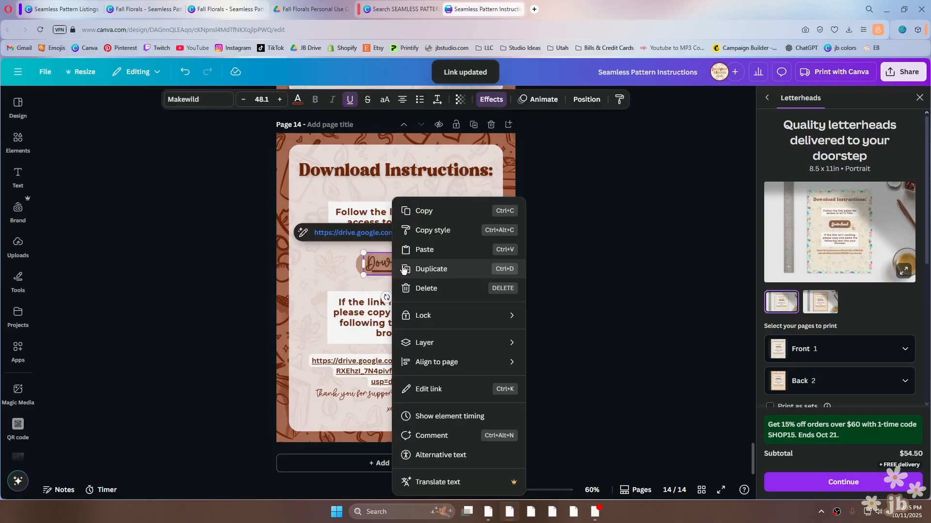
left_click(447, 390)
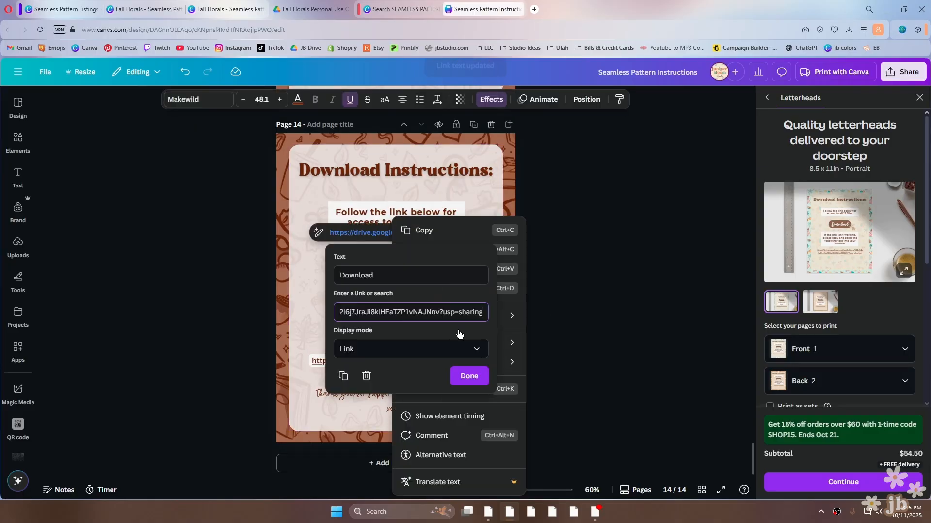
triple_click(420, 313)
key("ctrl+v")
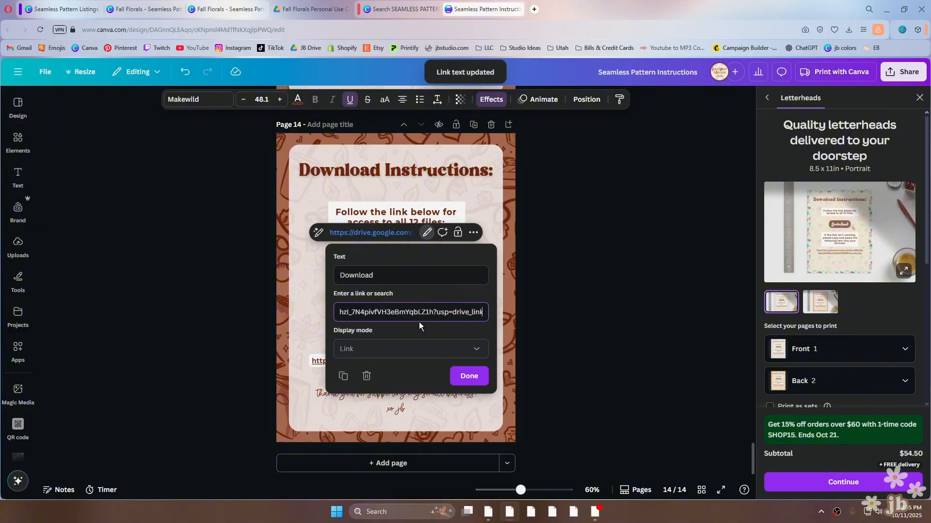
left_click(470, 381)
left_click(608, 263)
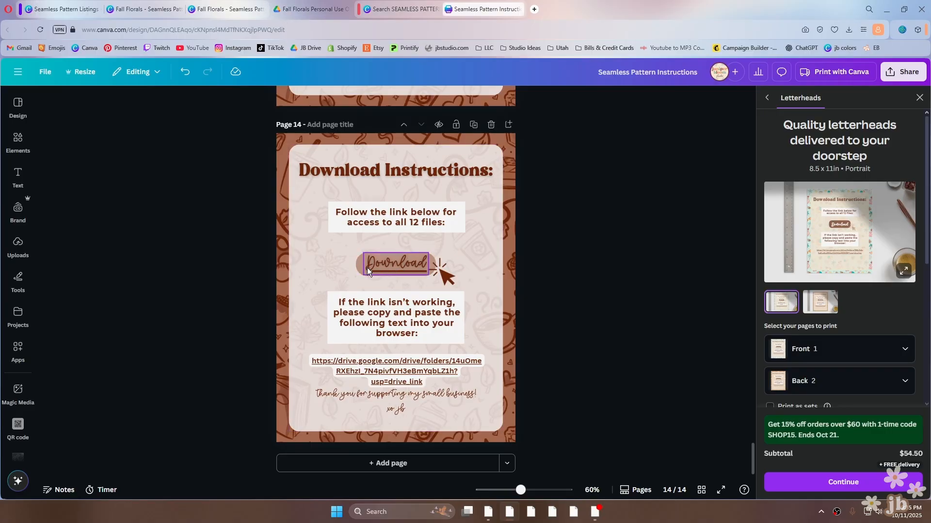
left_click(403, 269)
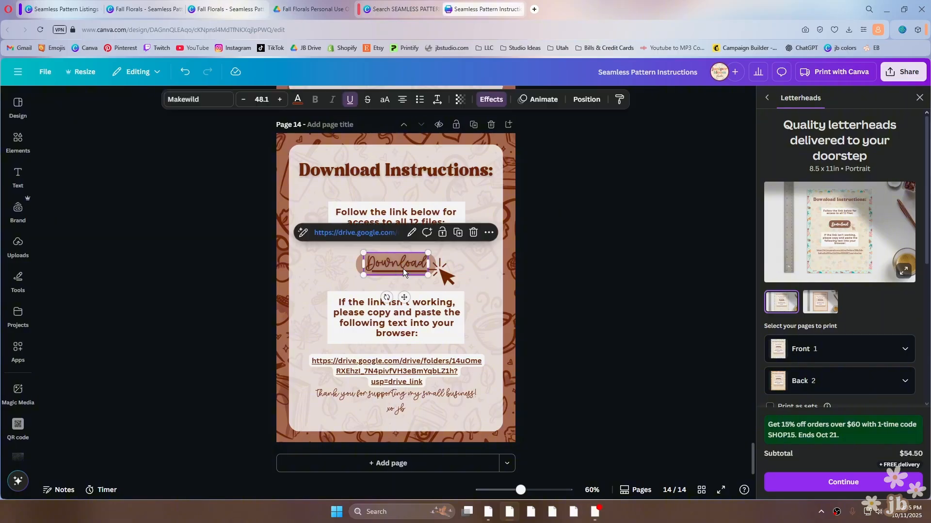
right_click(404, 270)
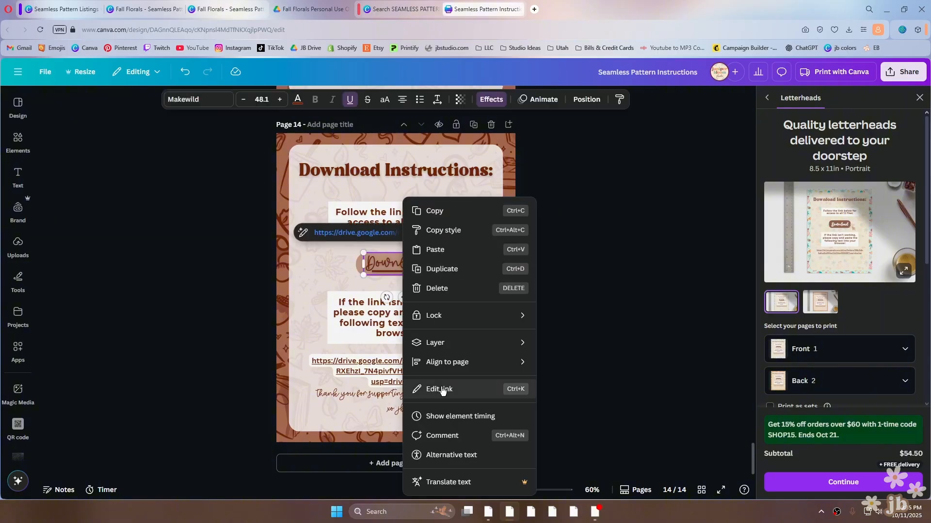
left_click(593, 264)
key("Escape")
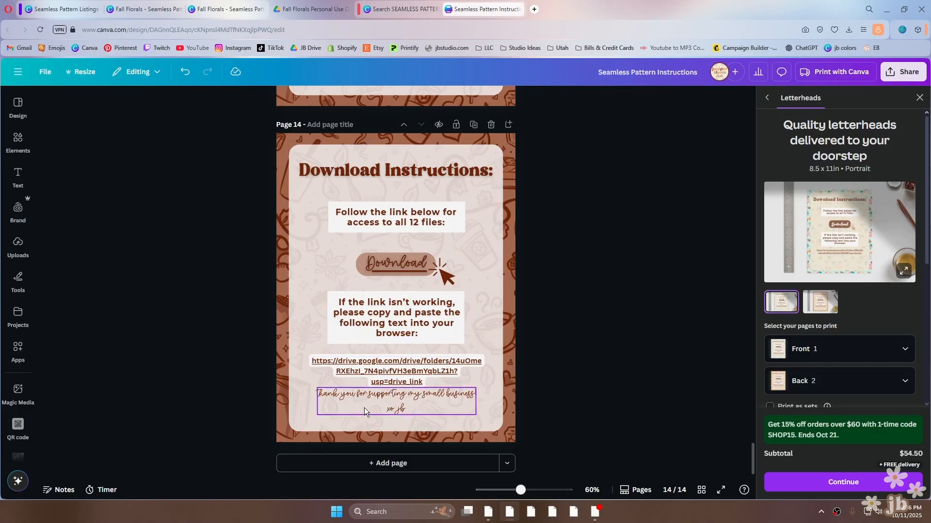
Move the thank-you text slightly down, away from the link, and delete page 14's brown background pattern.
left_click_drag(447, 396, 444, 410)
left_click(596, 396)
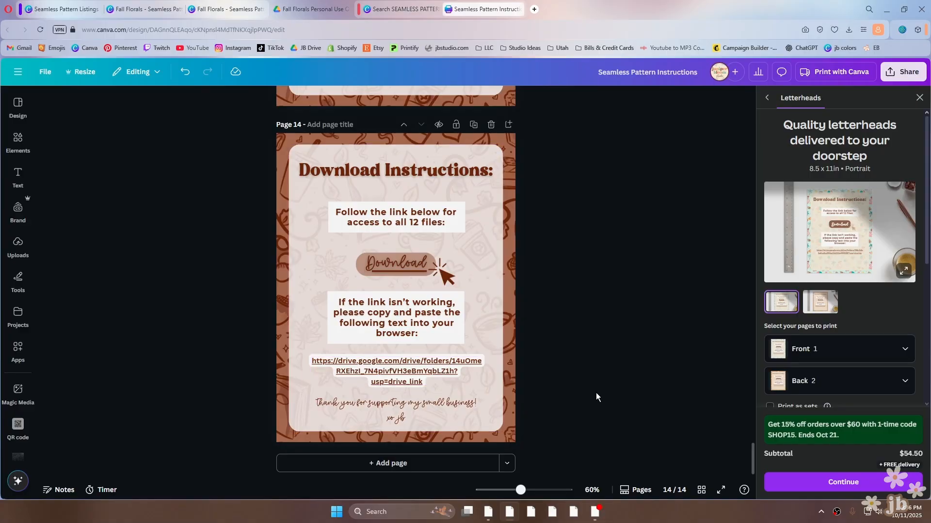
left_click(515, 348)
key("Delete")
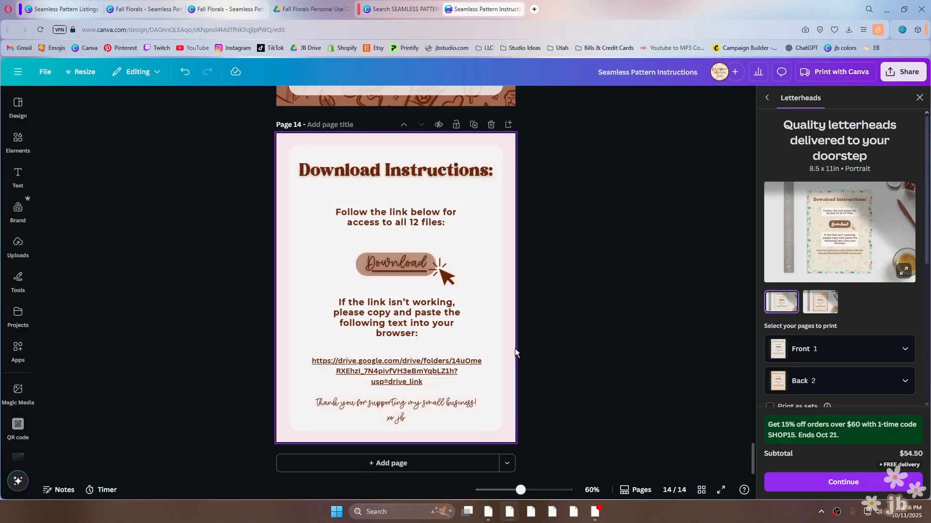
Add the uploaded fall floral pattern with the smaller print to page 14, enlarged to about 11.1 in square to cover the page.
left_click(18, 245)
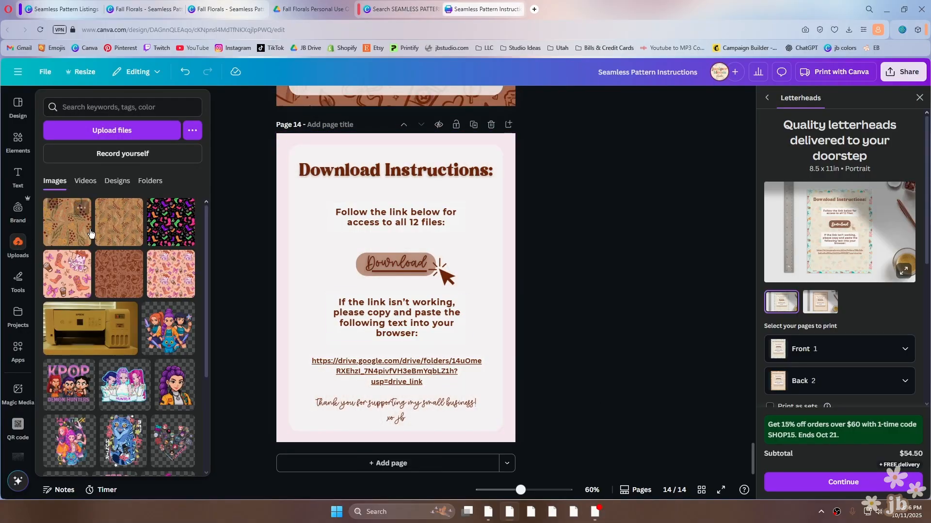
left_click(125, 224)
left_click_drag(473, 286, 439, 218)
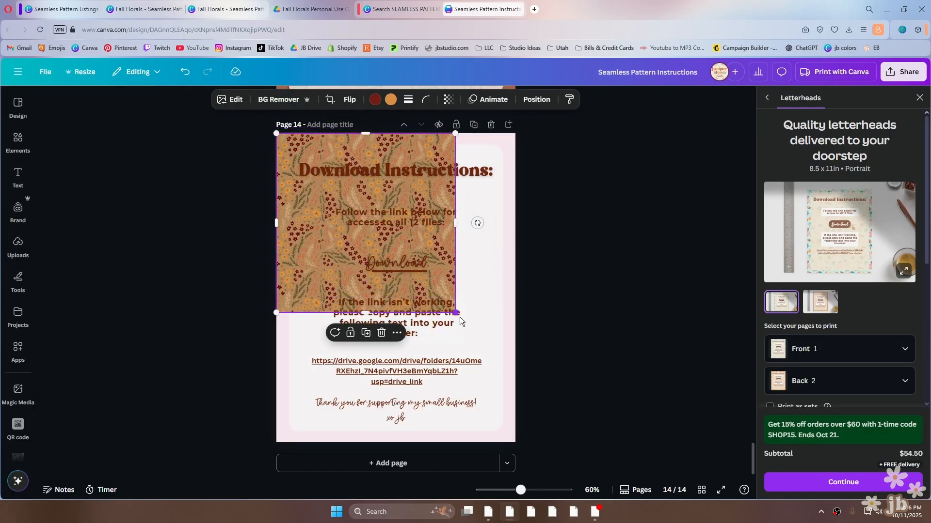
left_click_drag(453, 308, 584, 451)
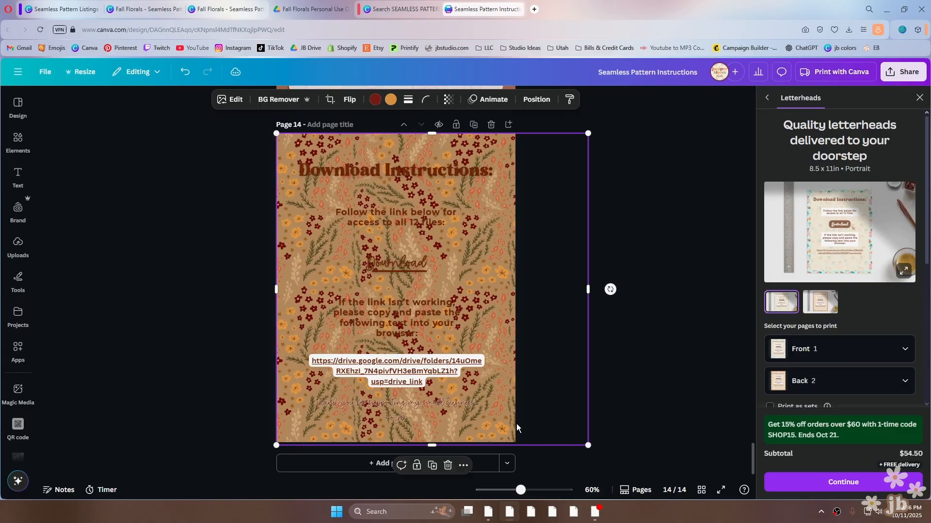
left_click_drag(511, 427, 488, 425)
Send the floral pattern backward until it lies behind the text, Download button and translucent panel.
left_click(537, 99)
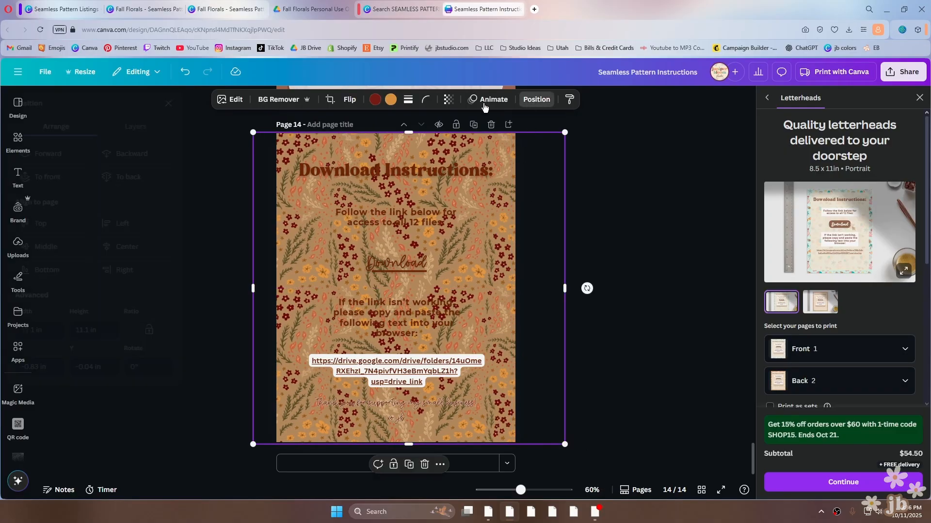
left_click(153, 156)
left_click(153, 155)
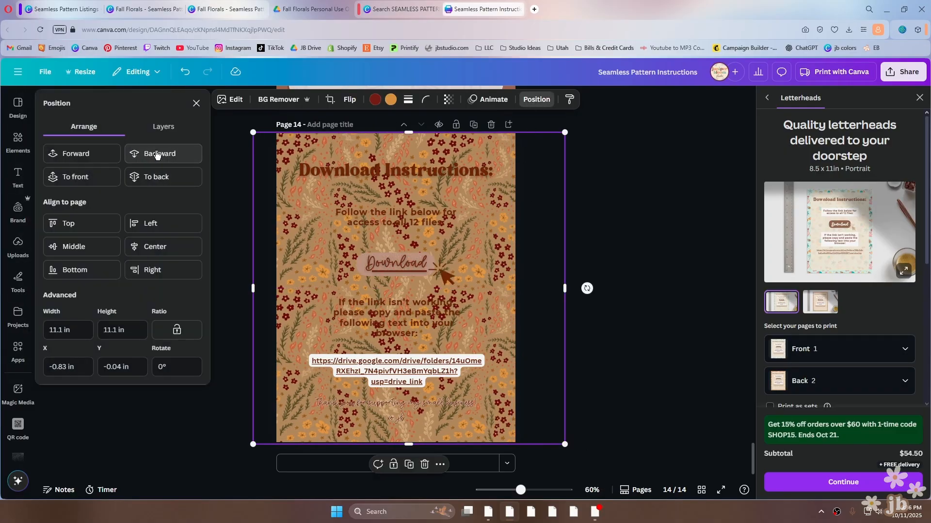
left_click(154, 155)
left_click(155, 155)
left_click(156, 155)
left_click(543, 209)
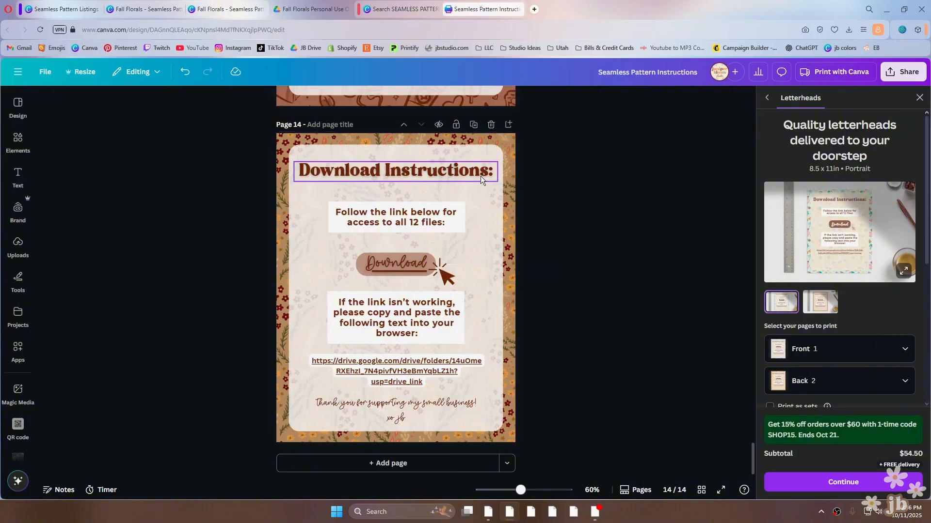
Set the design's download file type to PDF Standard.
left_click(903, 72)
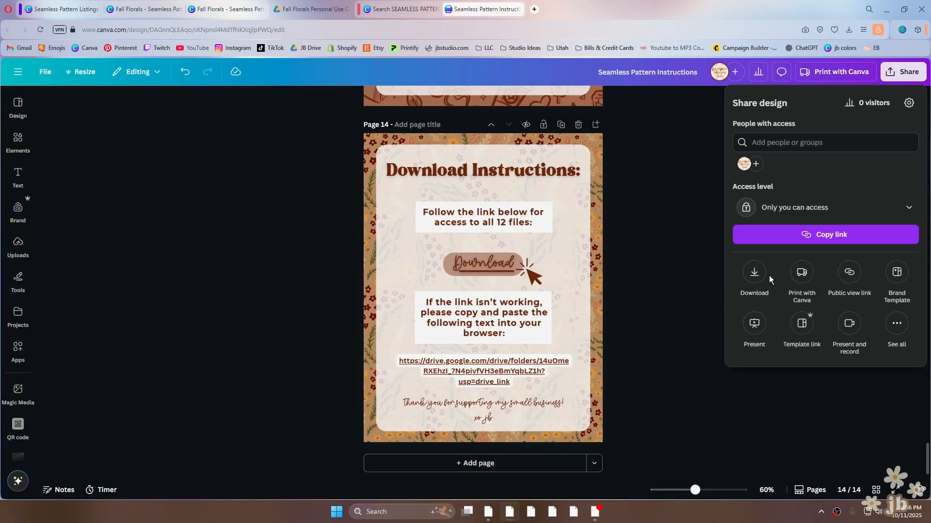
left_click(754, 273)
left_click(785, 139)
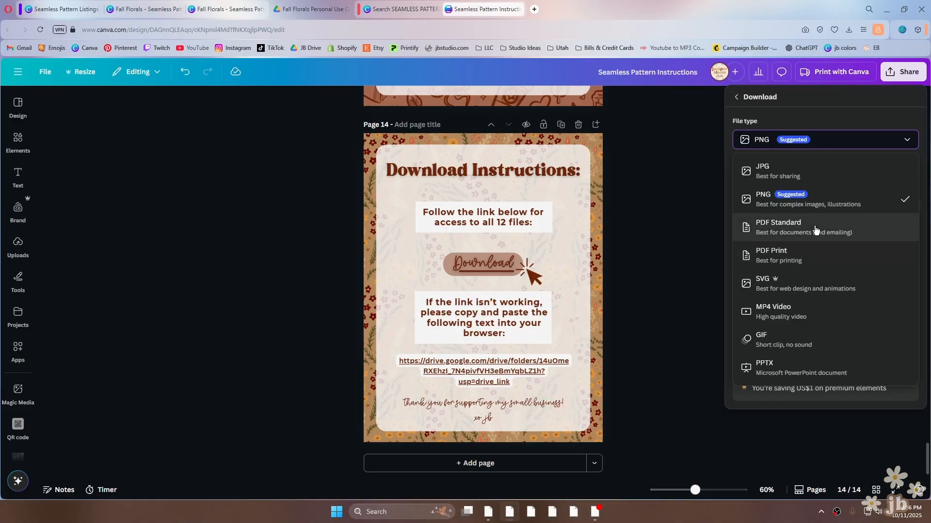
left_click(785, 231)
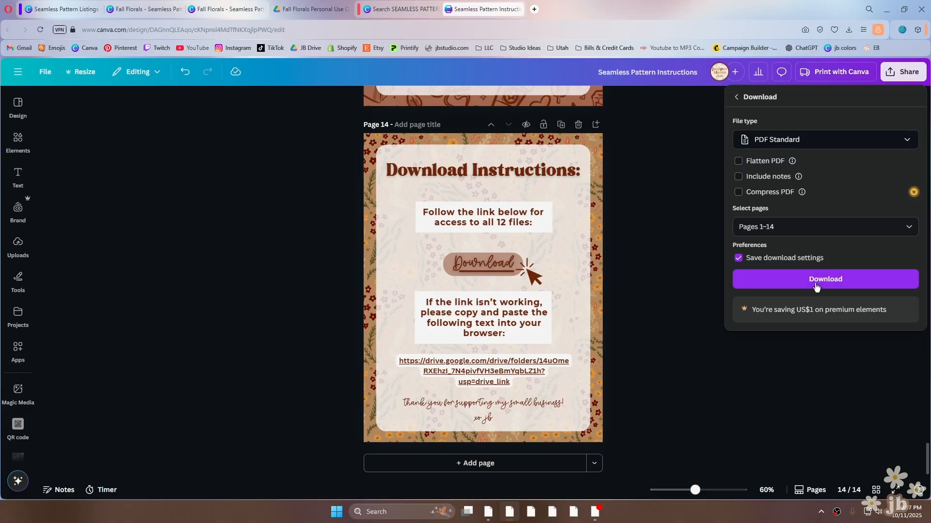
Limit the export to the current page, page 14, and download the PDF.
left_click(795, 227)
left_click(772, 274)
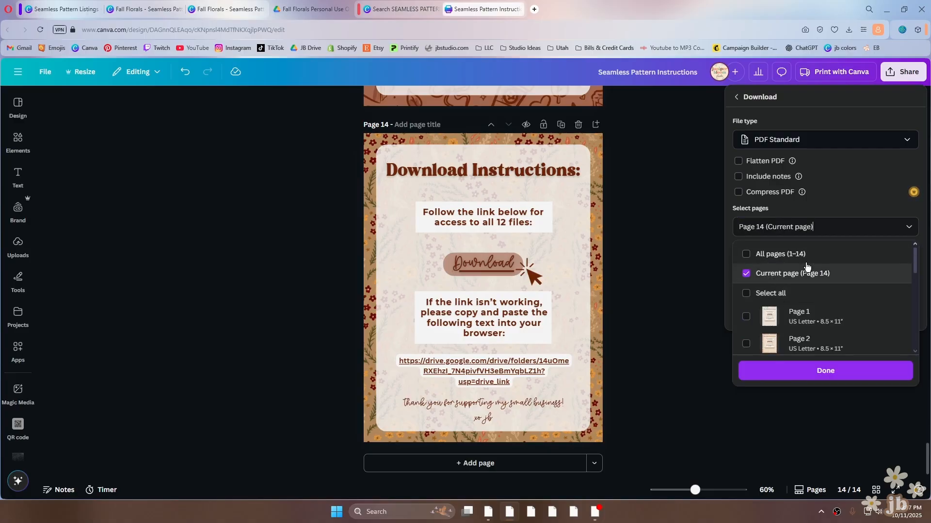
left_click(922, 244)
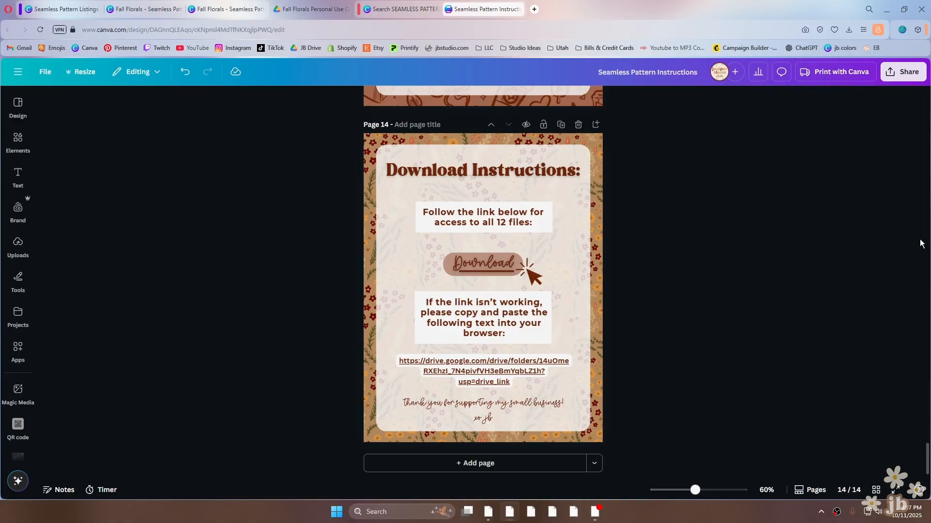
left_click(903, 71)
left_click(756, 273)
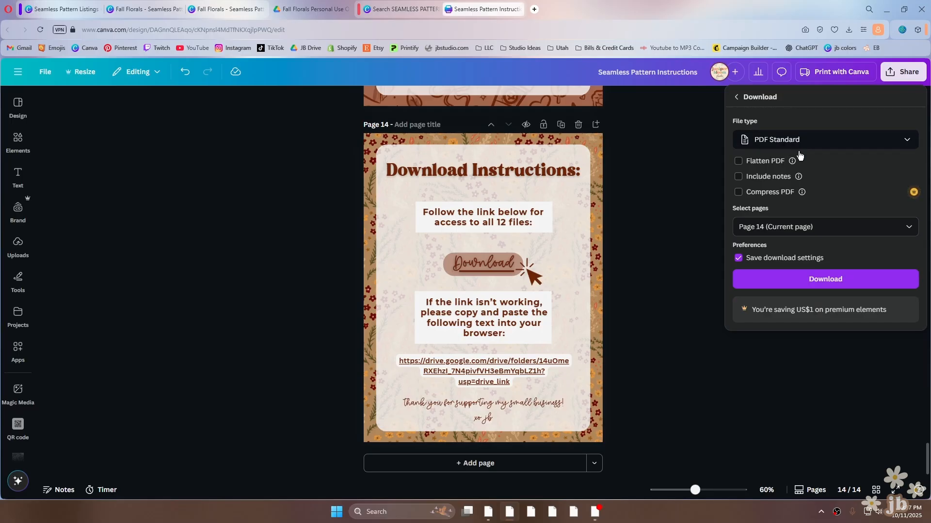
left_click(793, 282)
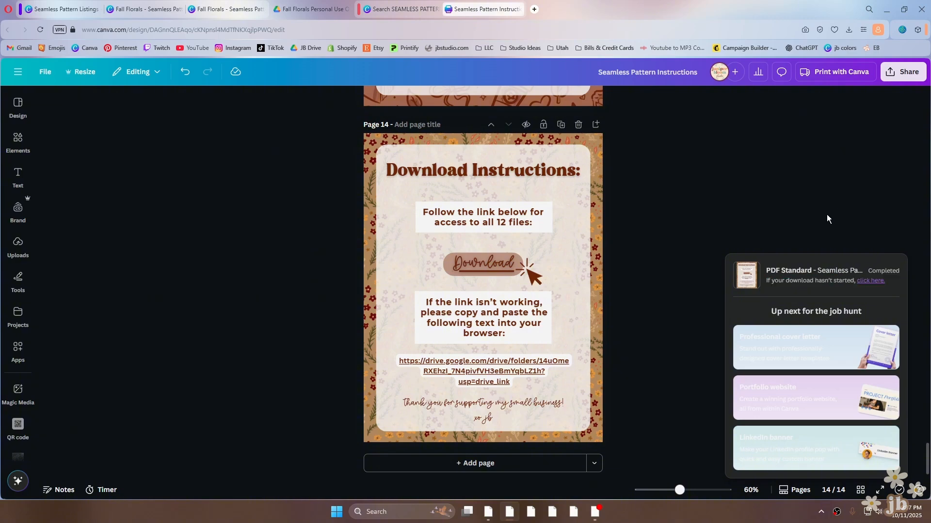
Open the downloaded instructions PDF and follow its Download link to test it.
left_click(769, 63)
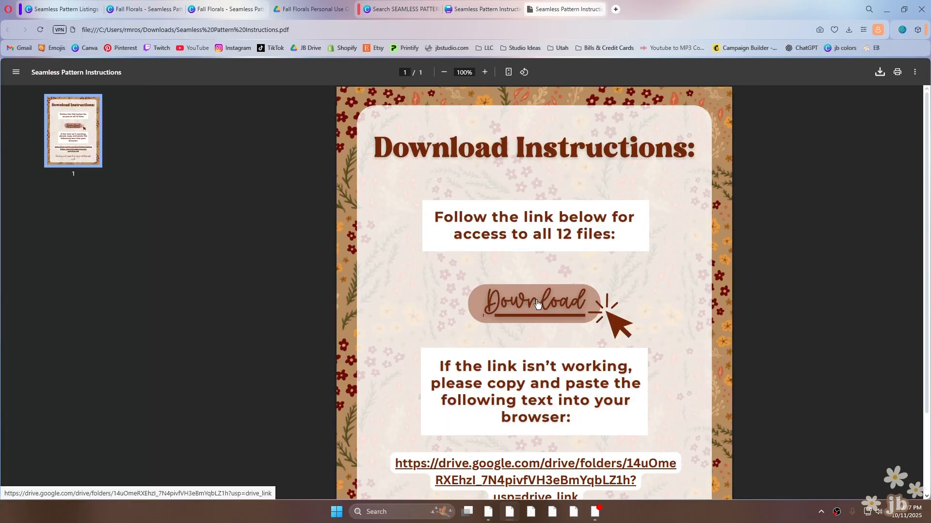
left_click(549, 307)
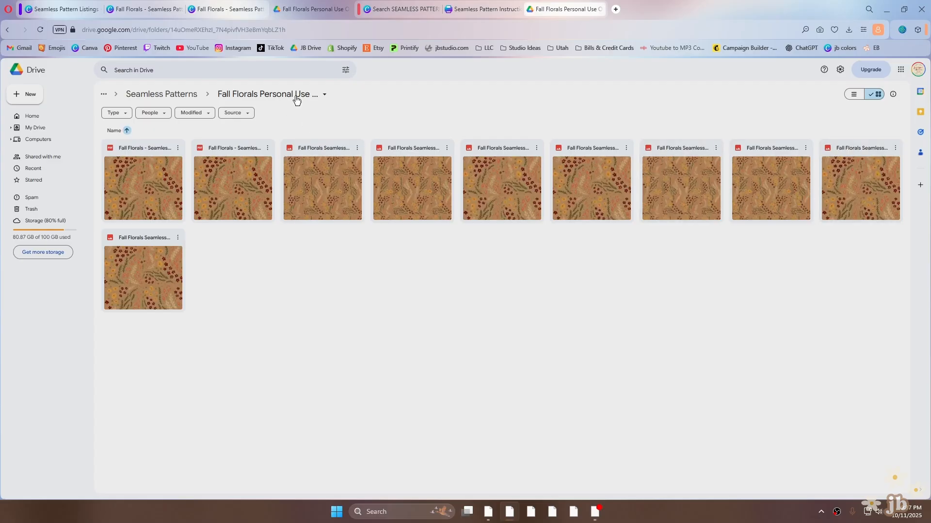
Set the general access of the Fall Florals Personal Use Only Drive folder to Anyone with the link.
left_click(323, 100)
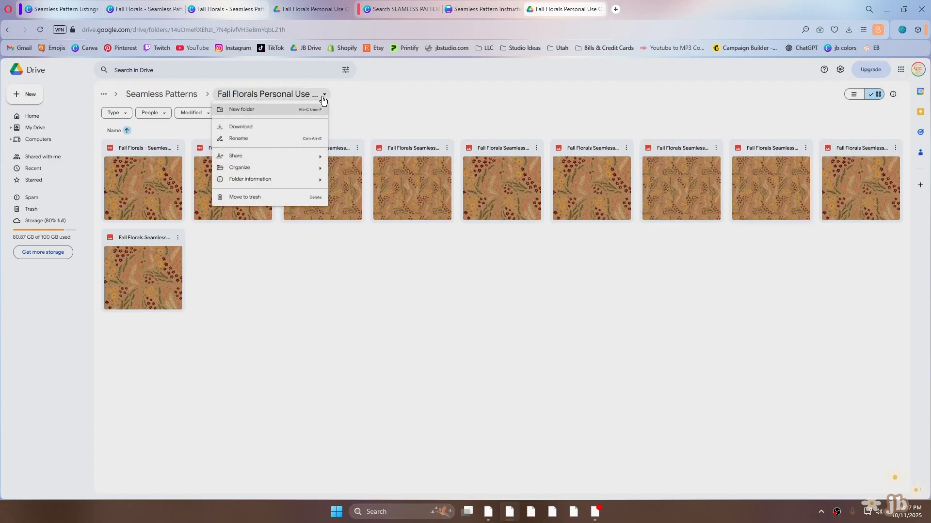
mouse_move(257, 161)
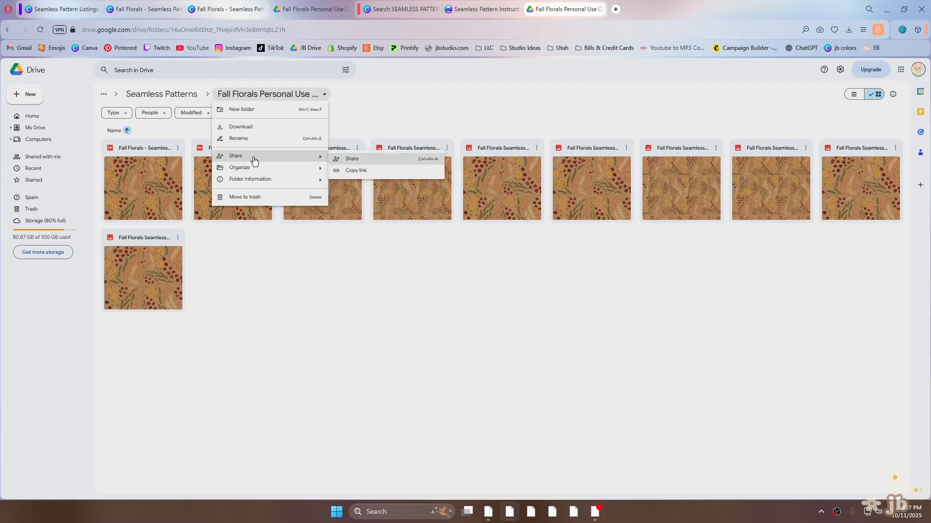
left_click(368, 156)
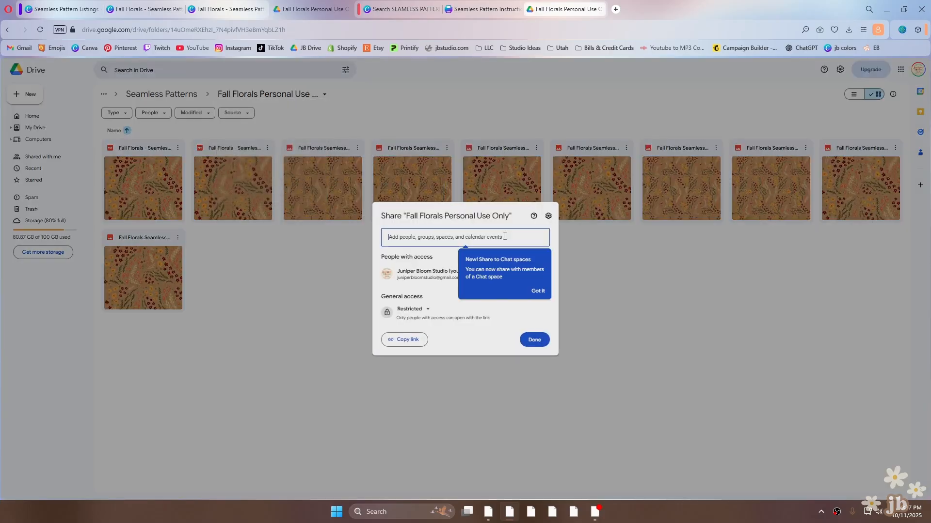
left_click(428, 311)
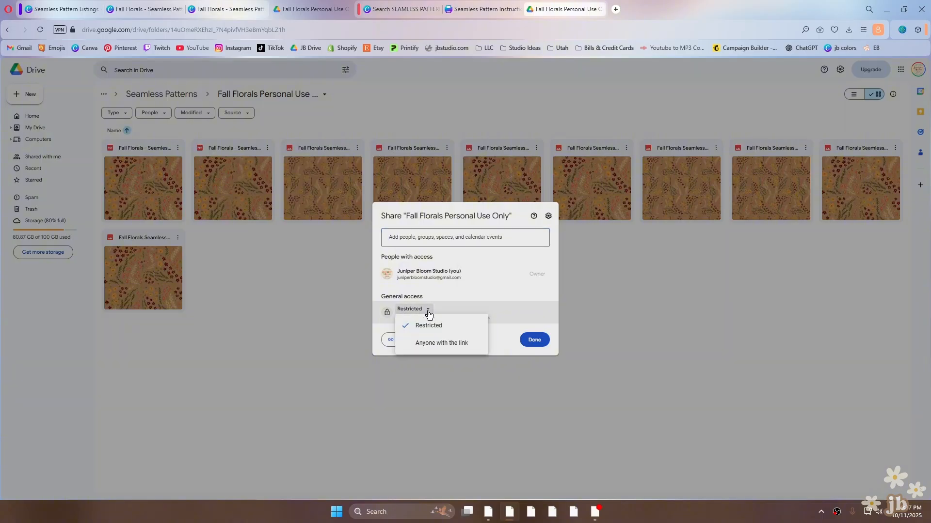
left_click(436, 344)
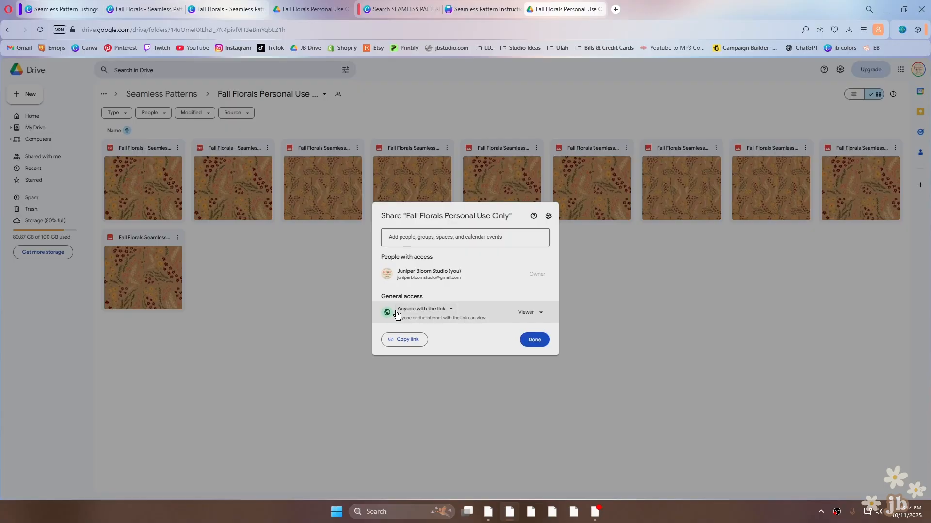
Keep the link role of the Fall Florals folder as Viewer and finish sharing it.
left_click(534, 313)
left_click(535, 315)
left_click(533, 340)
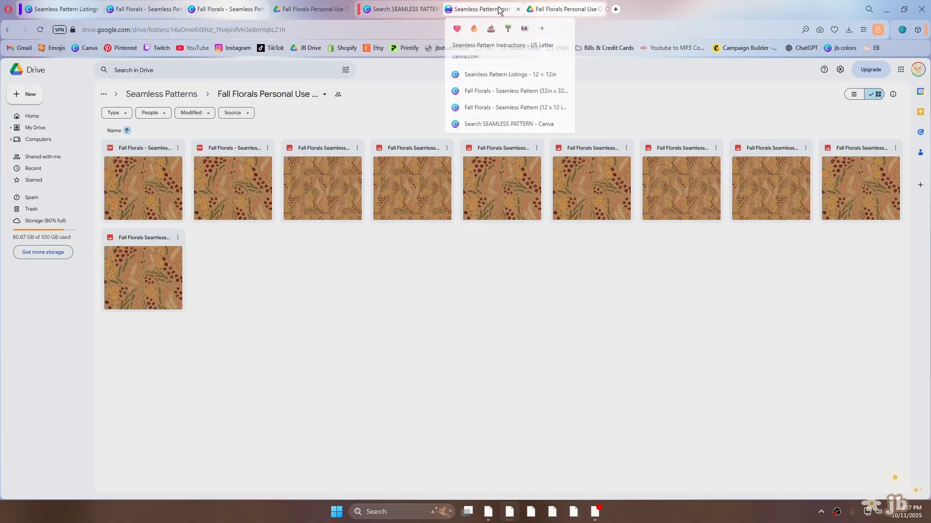
Switch to Etsy in a new browser tab and open a copy of the sketched autumn seamless pattern listing for editing.
left_click(616, 9)
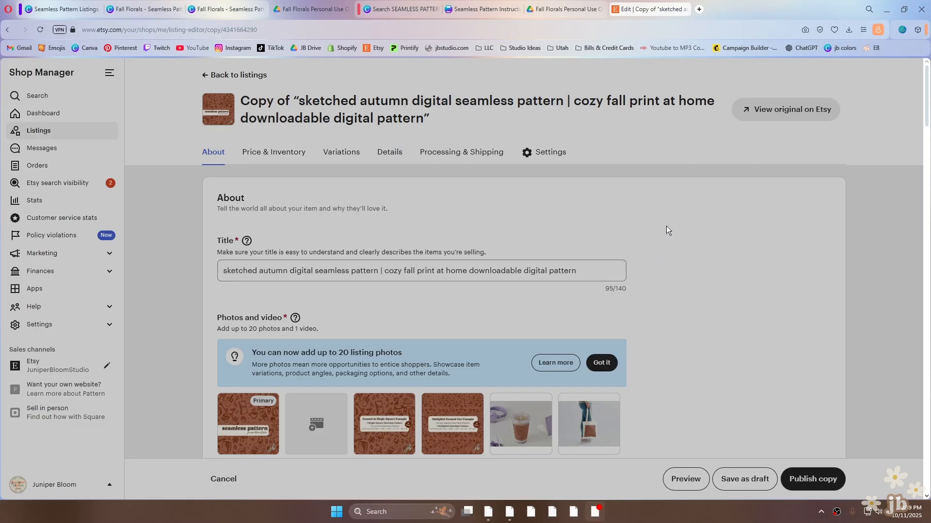
scroll(356, 220, "down", 2)
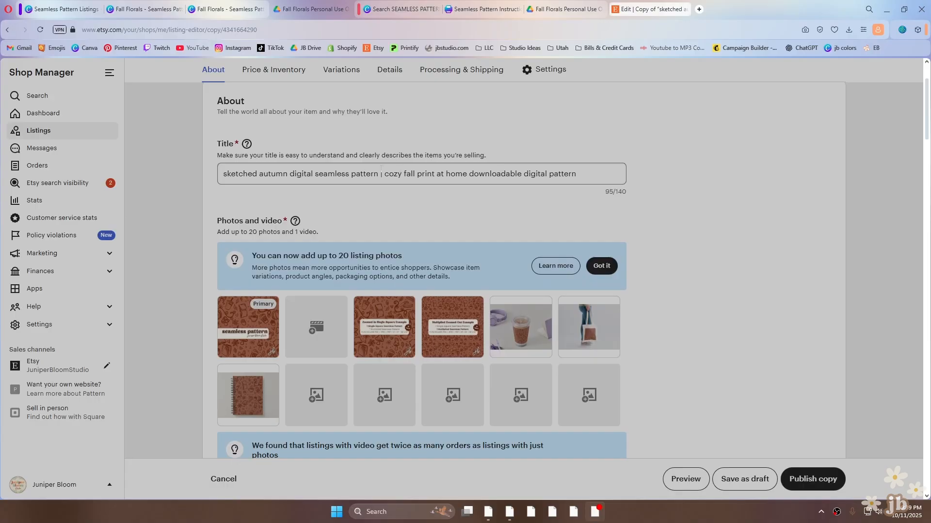
scroll(394, 173, "up", 2)
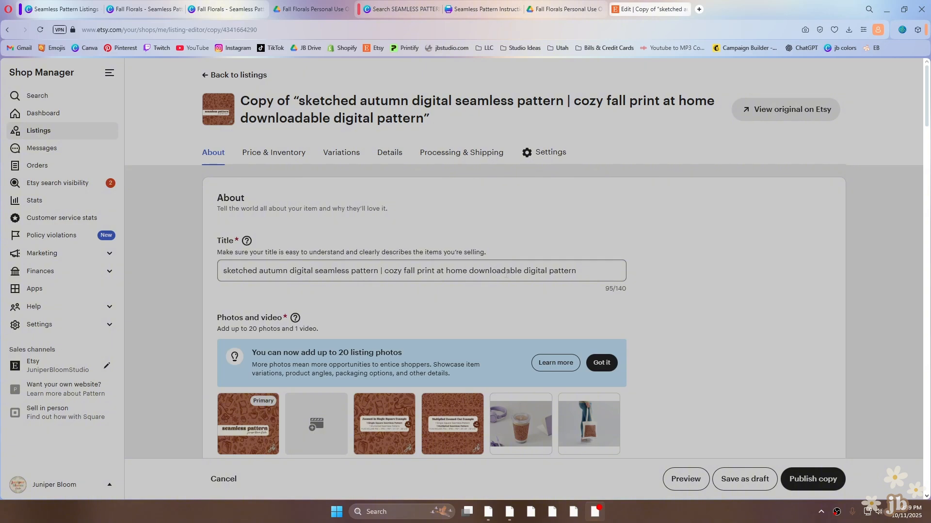
Replace "sketched autumn" at the start of the listing title with "fall florals".
left_click_drag(223, 270, 630, 265)
left_click(604, 267)
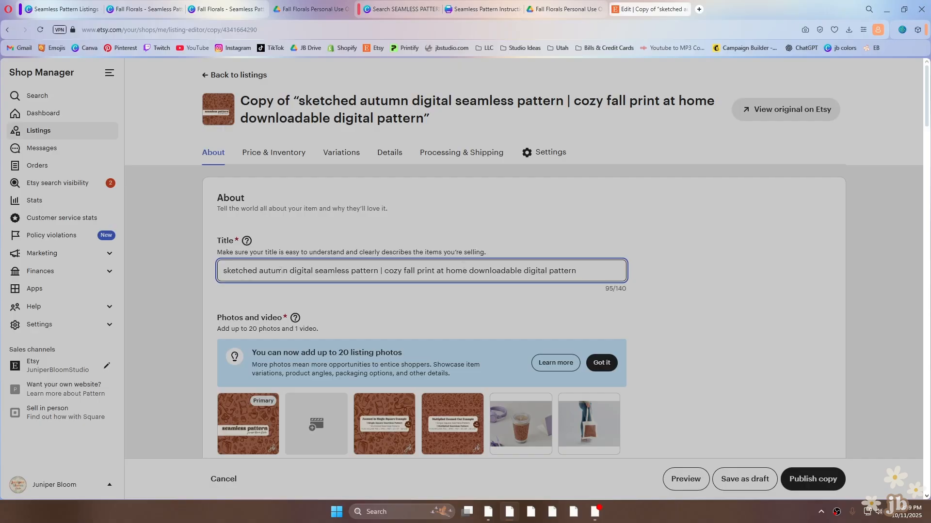
left_click_drag(224, 270, 287, 271)
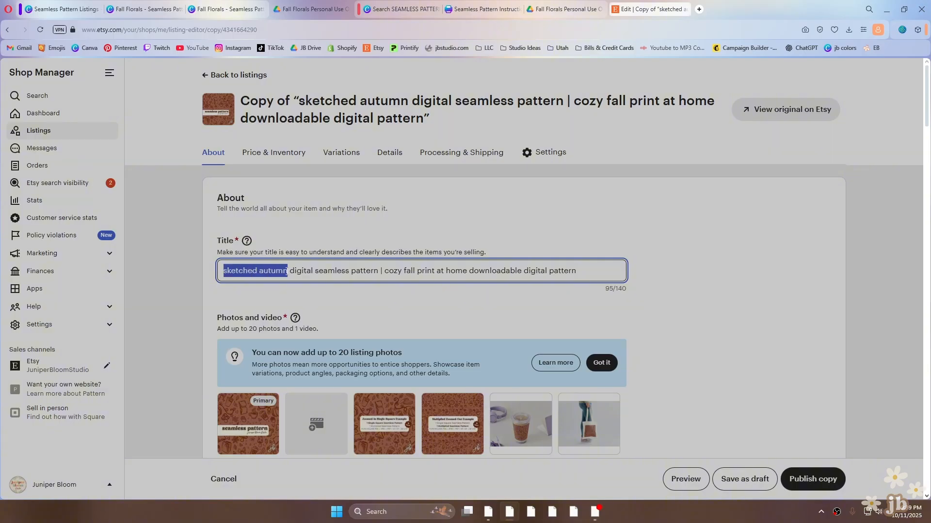
key("Right")
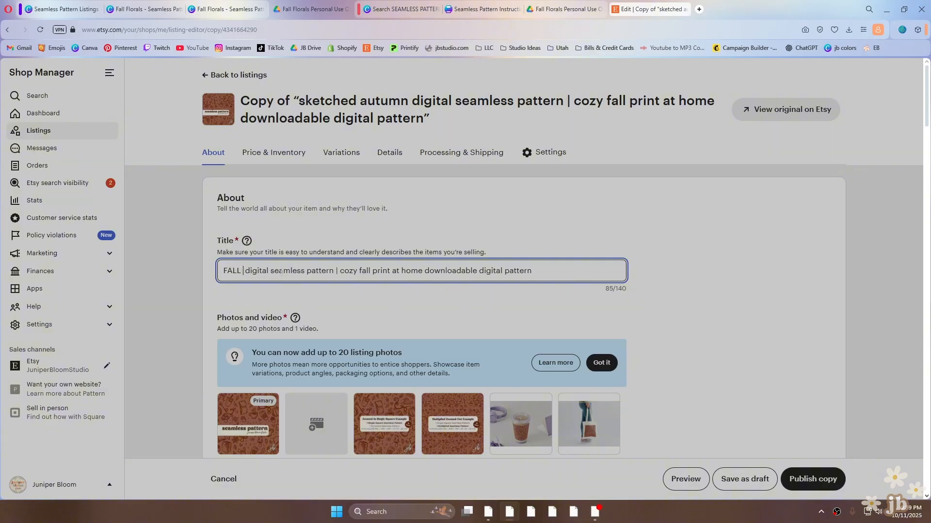
key("BackSpace")
key("BackSpace")
key("BackSpace")
key("BackSpace")
key("BackSpace")
key("BackSpace")
key("BackSpace")
key("BackSpace")
key("BackSpace")
key("BackSpace")
key("BackSpace")
key("BackSpace")
key("BackSpace")
key("BackSpace")
key("BackSpace")
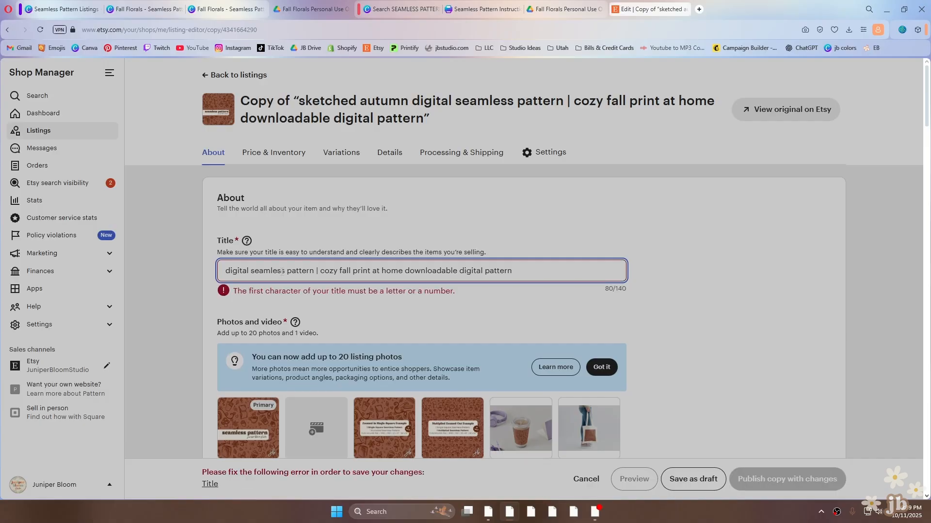
type("fall florals")
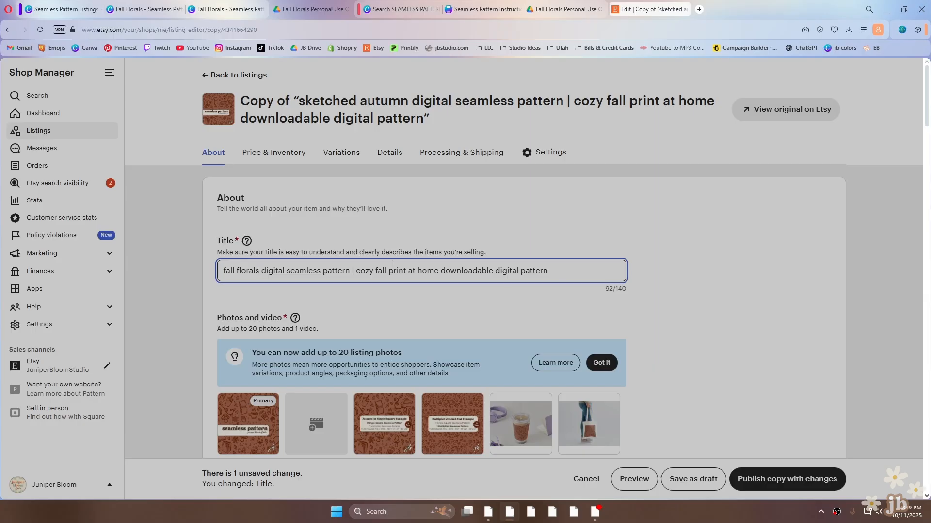
left_click(372, 291)
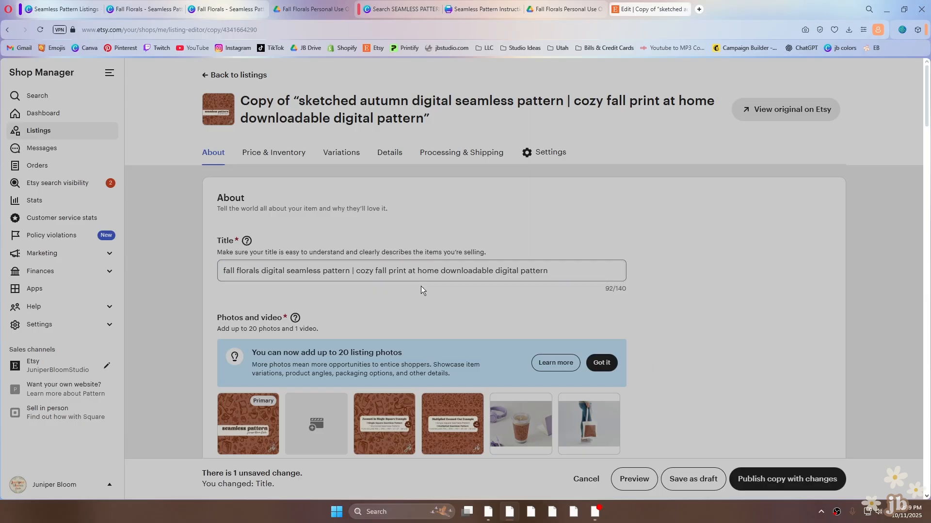
Delete the primary seamless pattern photo and the two zoomed example photos from the copied listing.
scroll(423, 292, "down", 4)
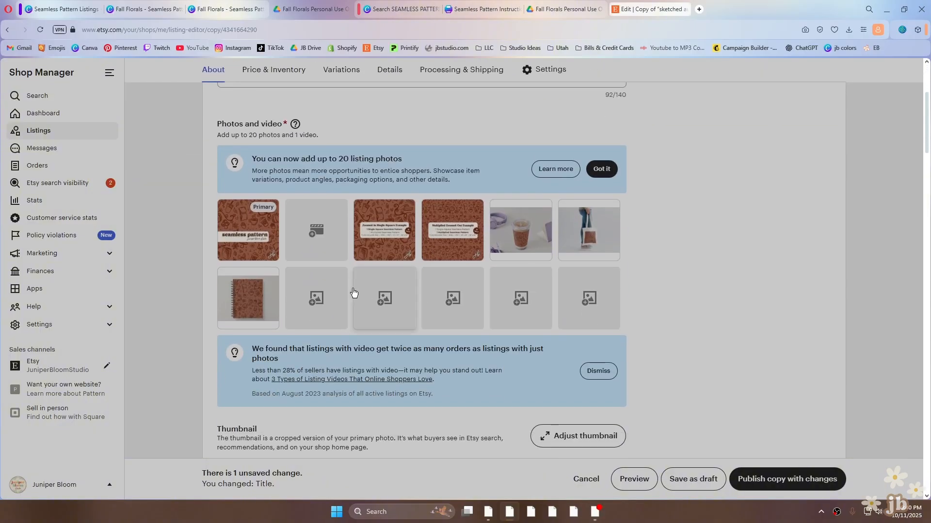
scroll(333, 346, "up", 1)
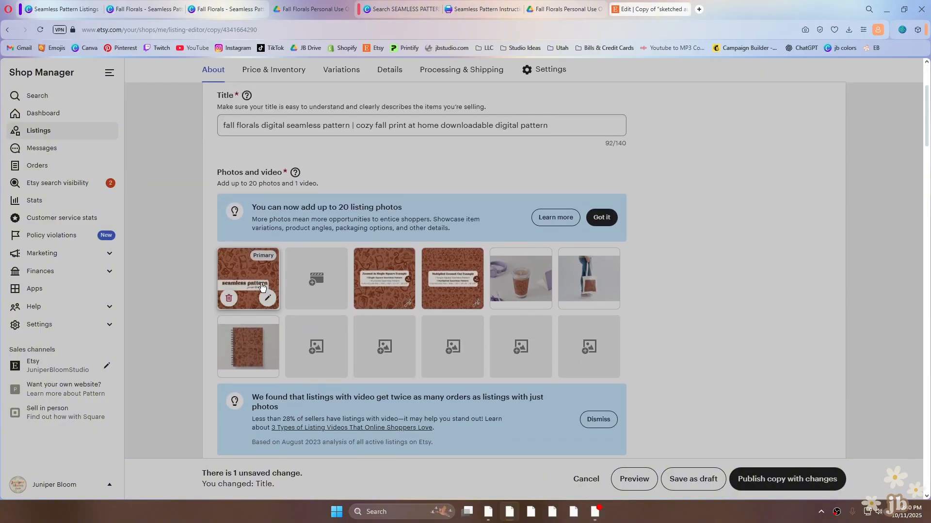
left_click(228, 298)
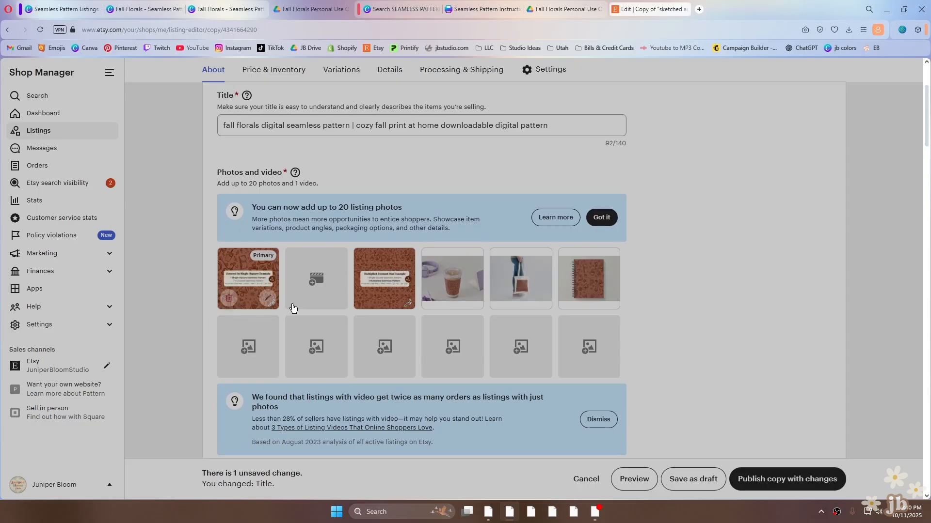
left_click(228, 298)
left_click(229, 298)
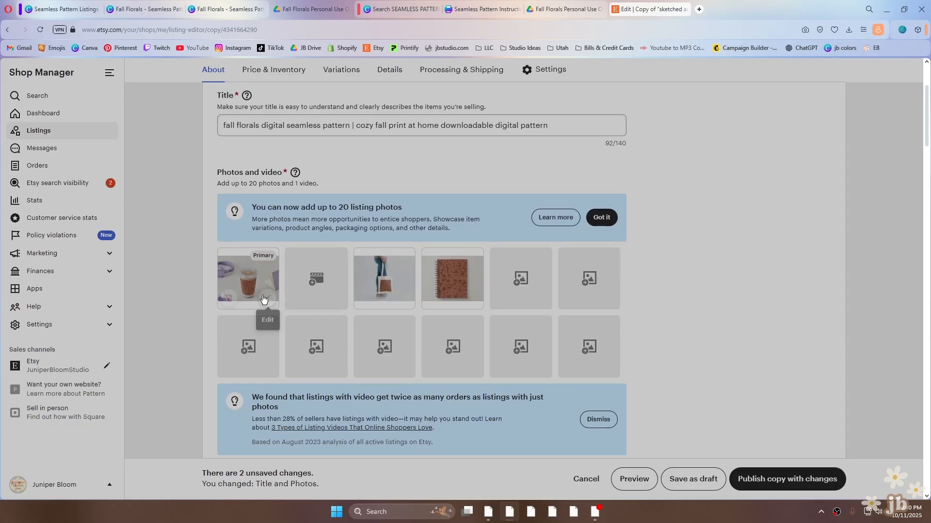
Examine the remaining tumbler, tote bag and notebook mockup photos of the old pattern.
left_click(249, 283)
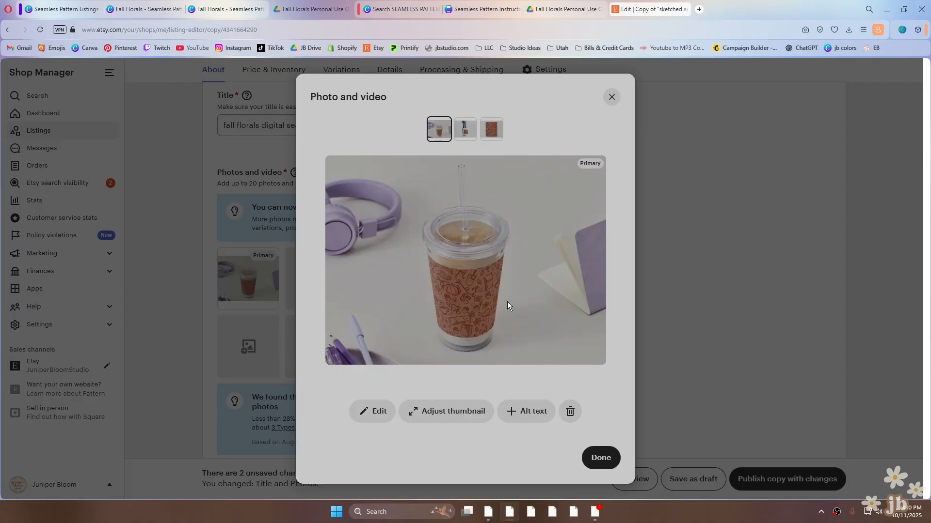
left_click(466, 136)
left_click(496, 135)
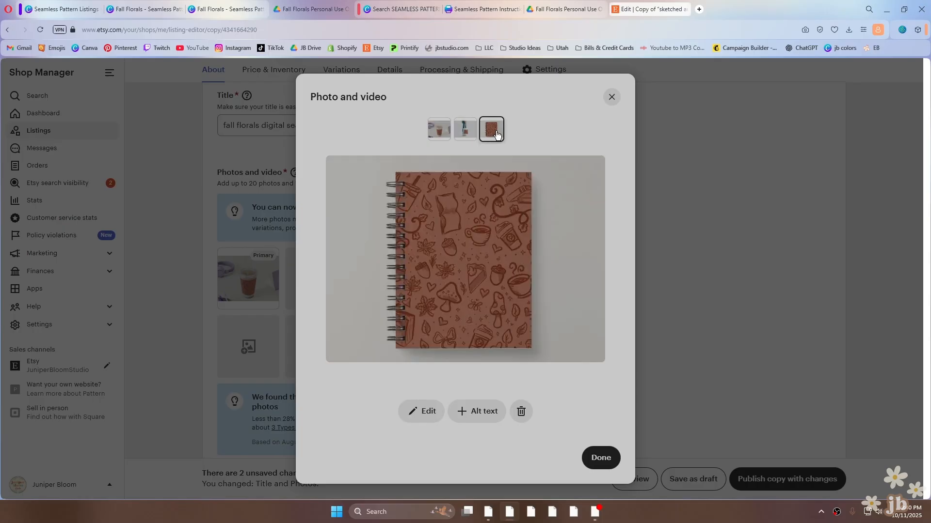
left_click(461, 133)
left_click(439, 130)
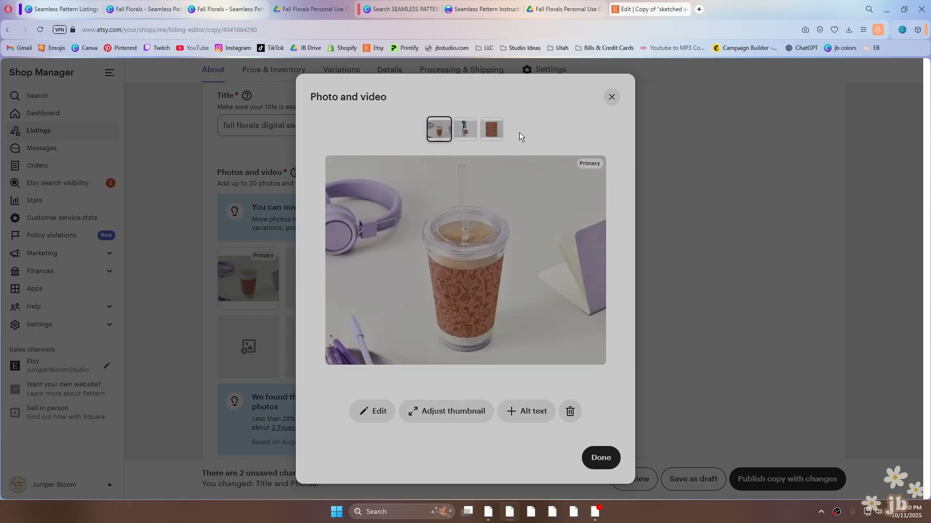
left_click(491, 135)
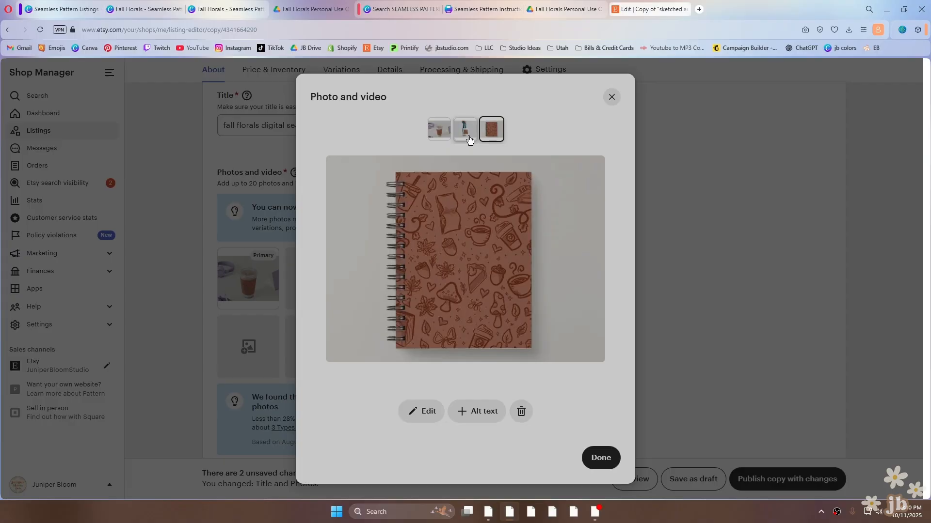
left_click(469, 140)
left_click(441, 135)
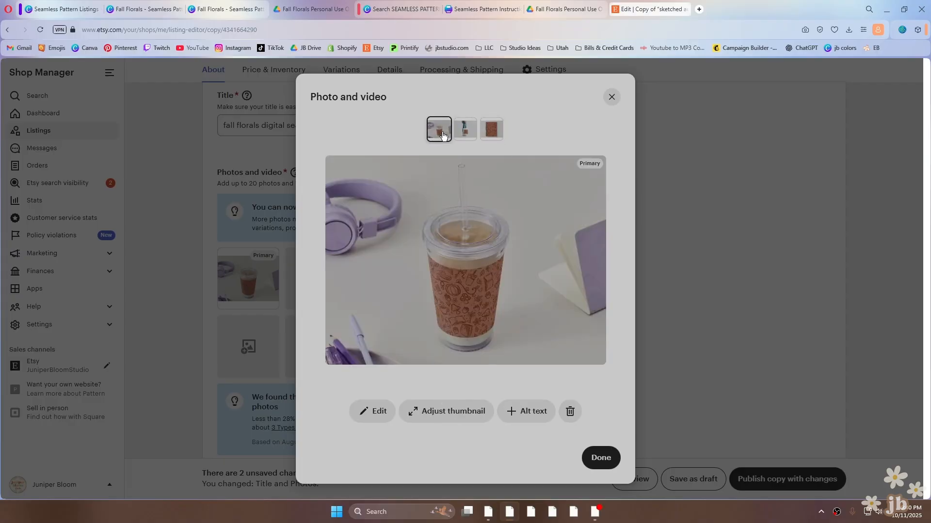
left_click(610, 105)
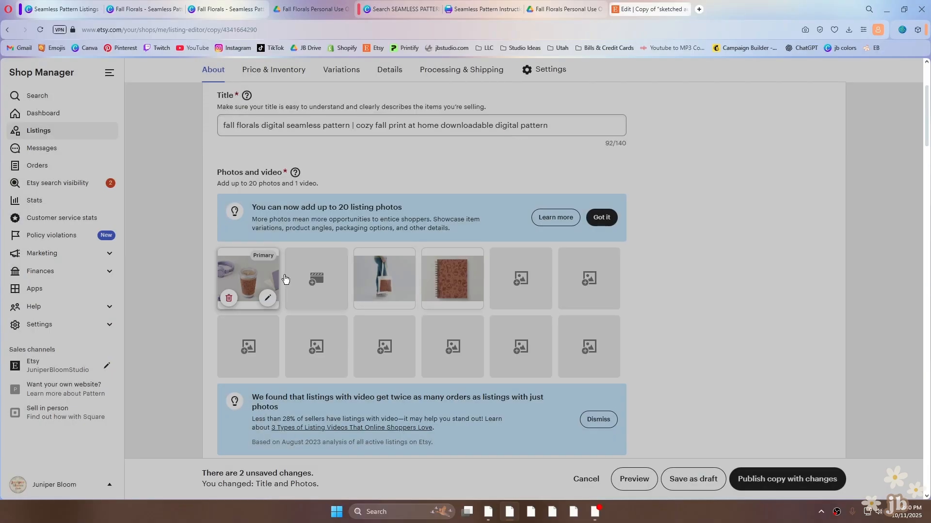
Delete the tumbler, tote bag and notebook mockup photos from the listing.
left_click(227, 301)
left_click(228, 301)
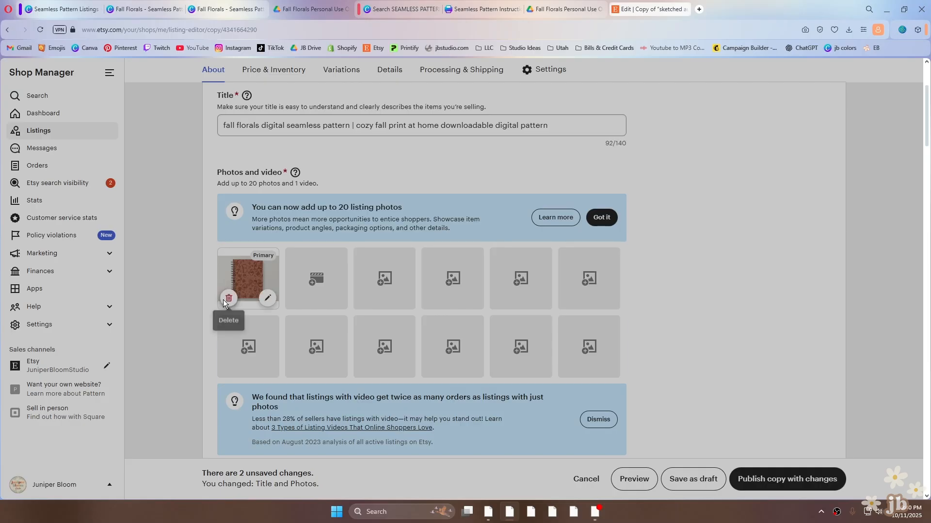
left_click(227, 301)
Add the three Fall Florals listing images from the file folder to the listing's photos.
left_click(416, 293)
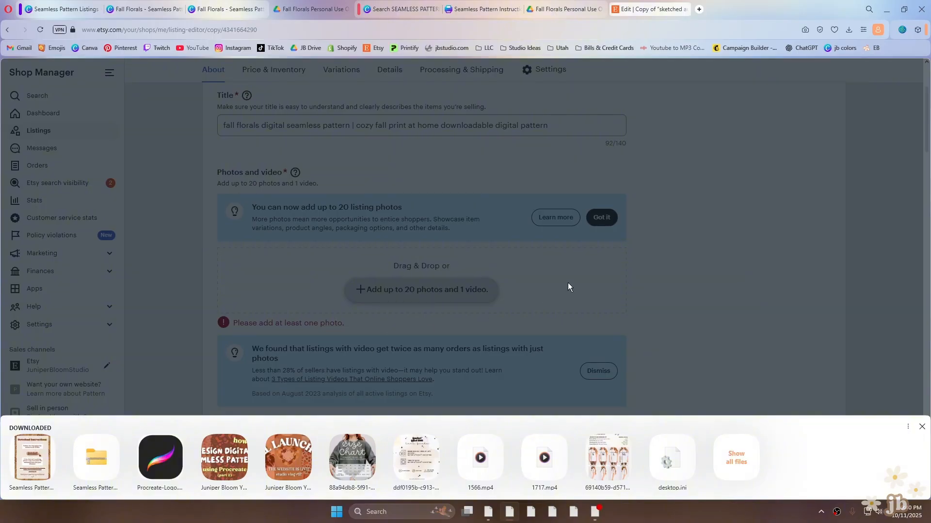
left_click(650, 302)
mouse_move(488, 512)
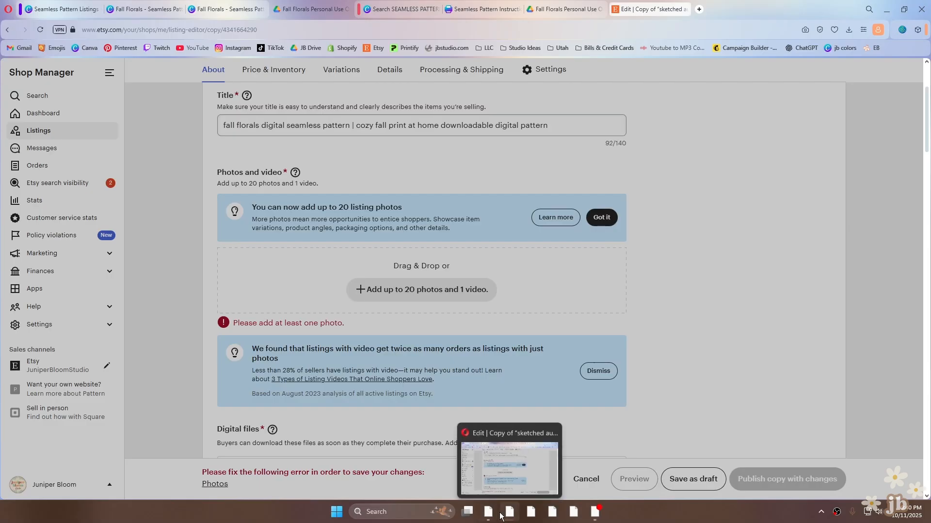
left_click(498, 466)
left_click_drag(613, 214, 367, 273)
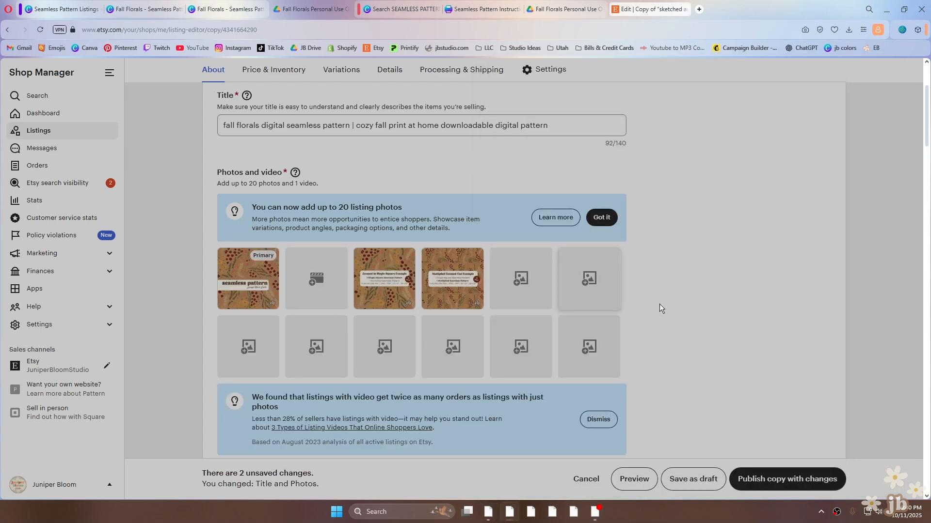
Replace the listing's digital file with the newly downloaded Seamless Pattern Instructions.pdf.
scroll(659, 304, "down", 2)
scroll(640, 300, "down", 7)
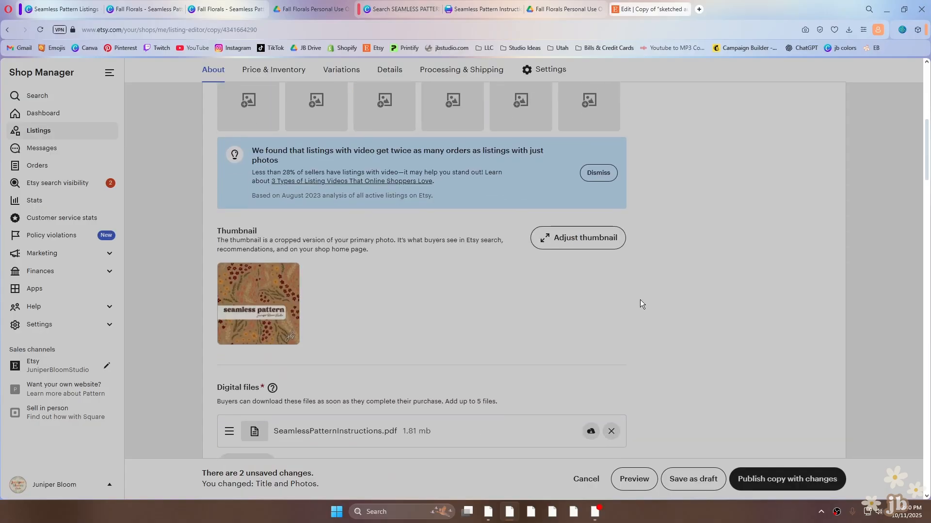
scroll(640, 300, "up", 1)
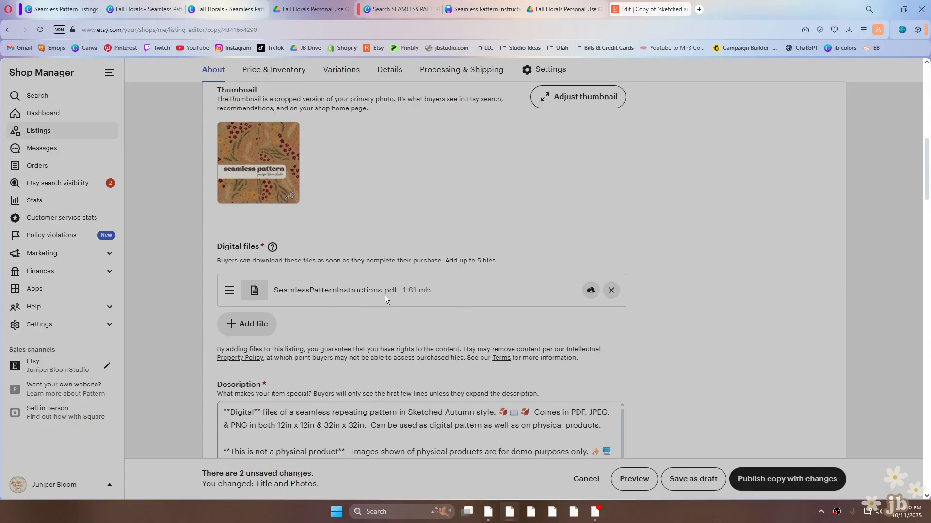
left_click(611, 291)
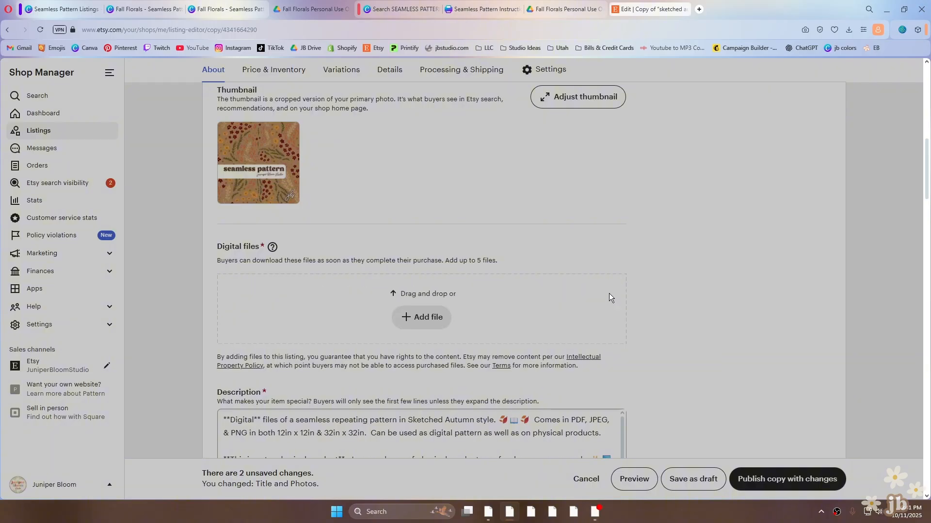
left_click(849, 30)
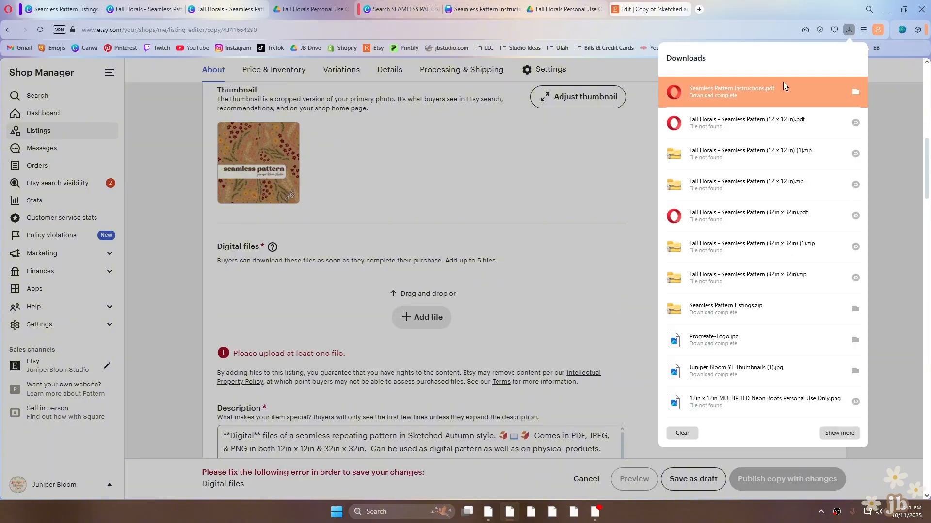
left_click_drag(769, 92, 359, 298)
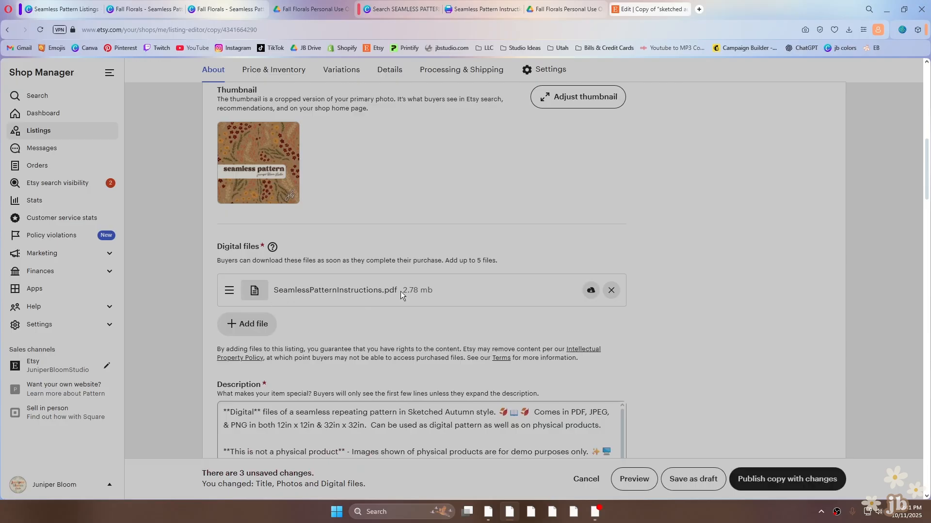
Download the uploaded SeamlessPatternInstructions.pdf from the listing, open it and test its Download link.
left_click(590, 291)
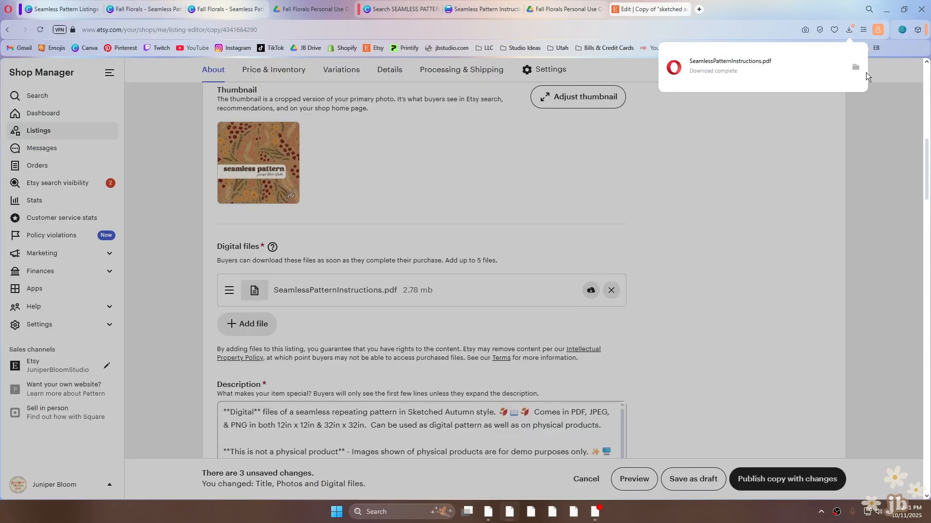
left_click(827, 66)
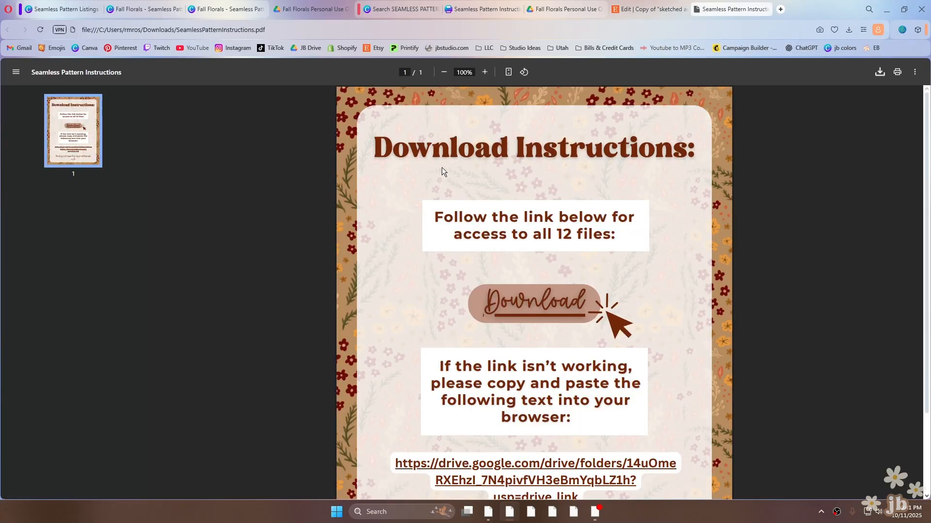
scroll(540, 286, "down", 2)
left_click(557, 217)
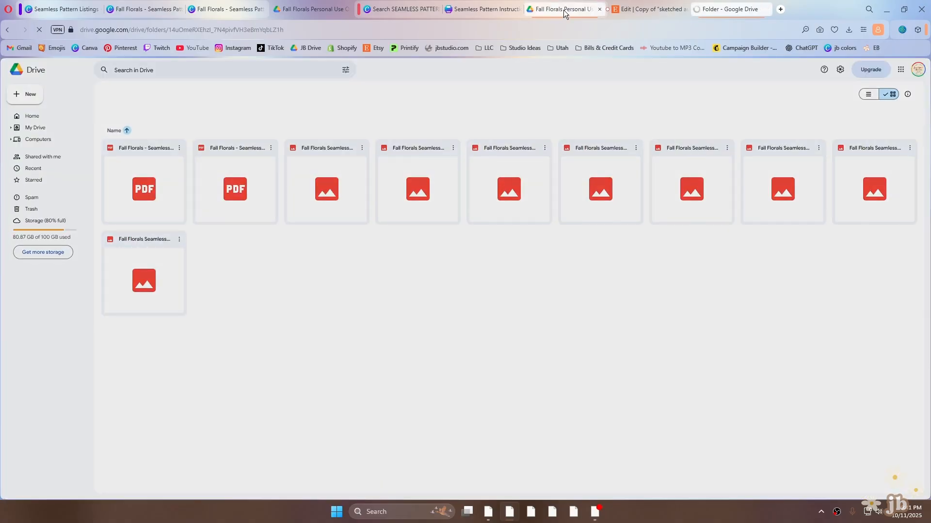
Return to the Etsy listing editor and replace "Sketched Autumn" with "Fall Florals" in the description's opening sentence.
left_click(636, 10)
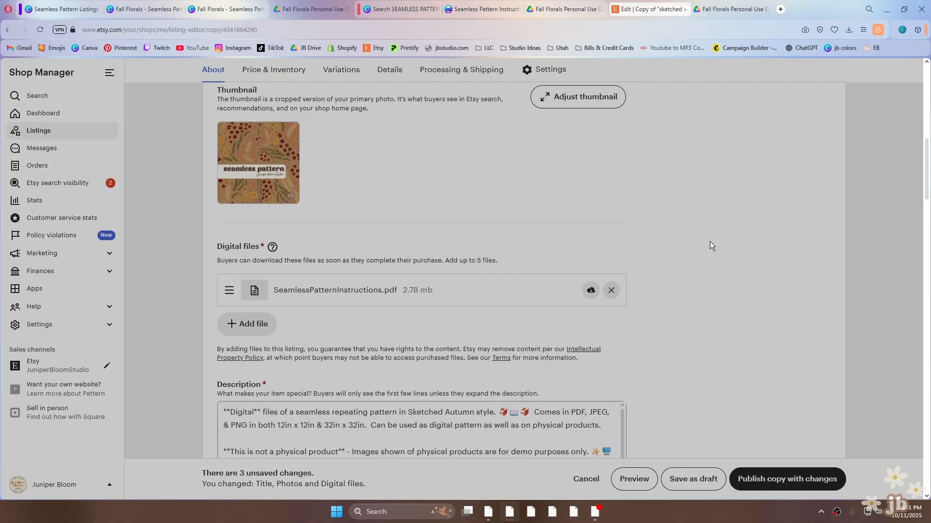
scroll(709, 241, "down", 4)
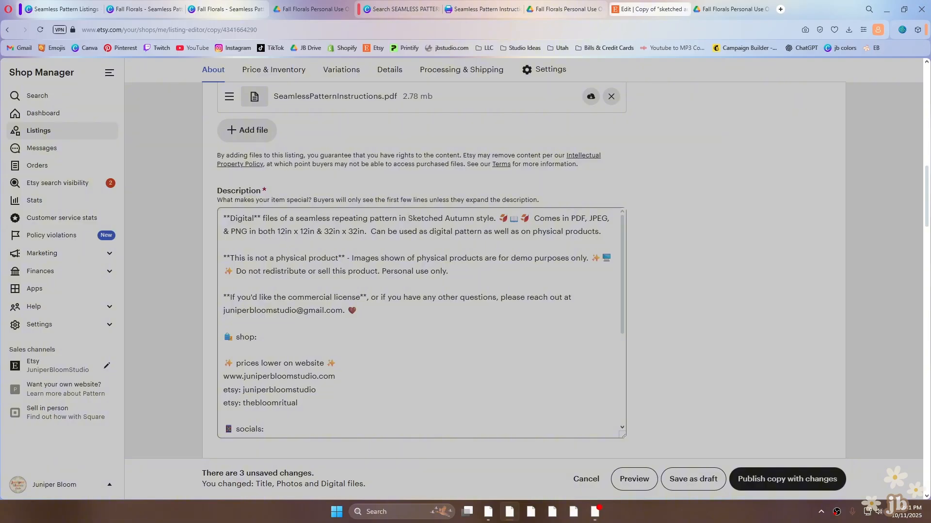
left_click_drag(475, 219, 410, 221)
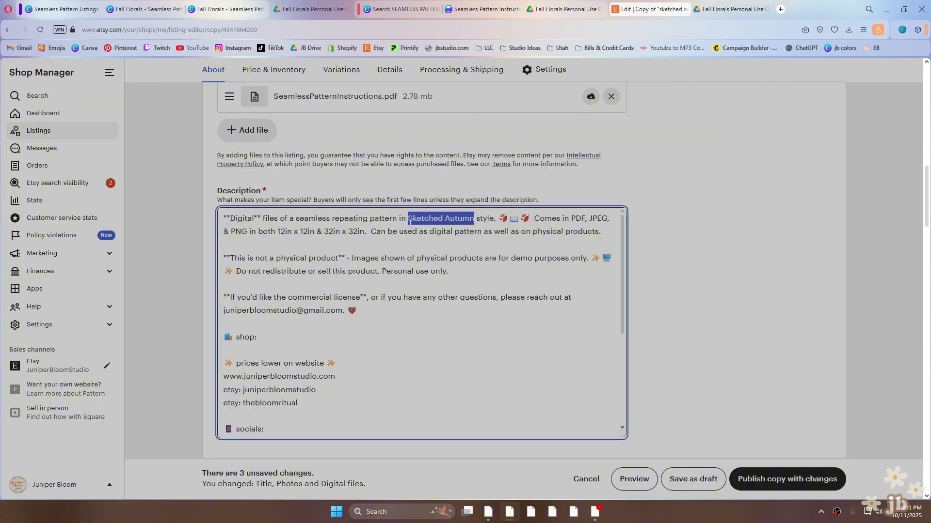
type("Fall Floral")
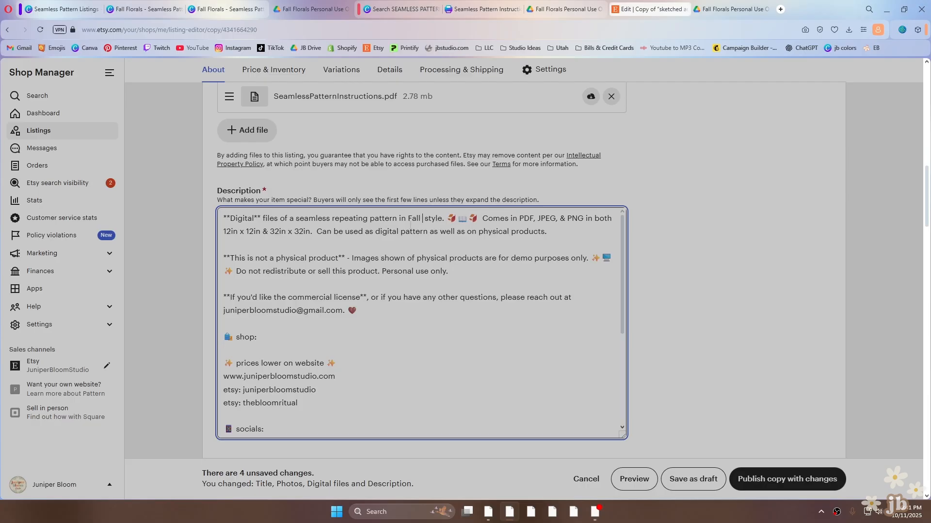
type("s")
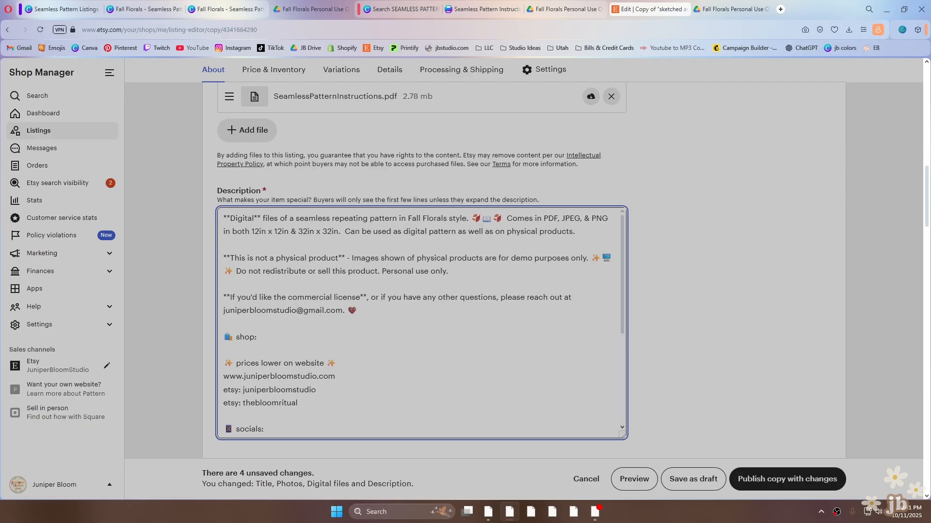
Replace the book emoji in the description's opening line with a sunflower emoji.
double_click(487, 218)
key("super+period")
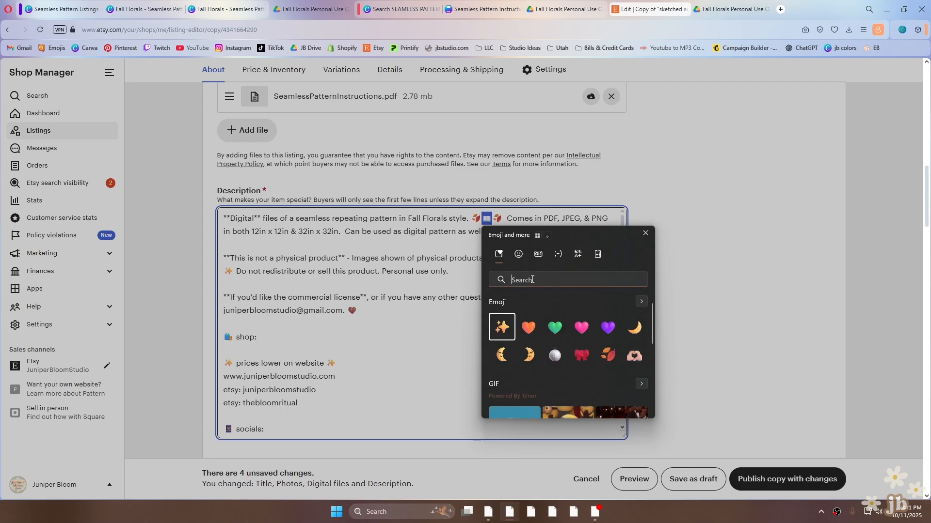
type("sunfl")
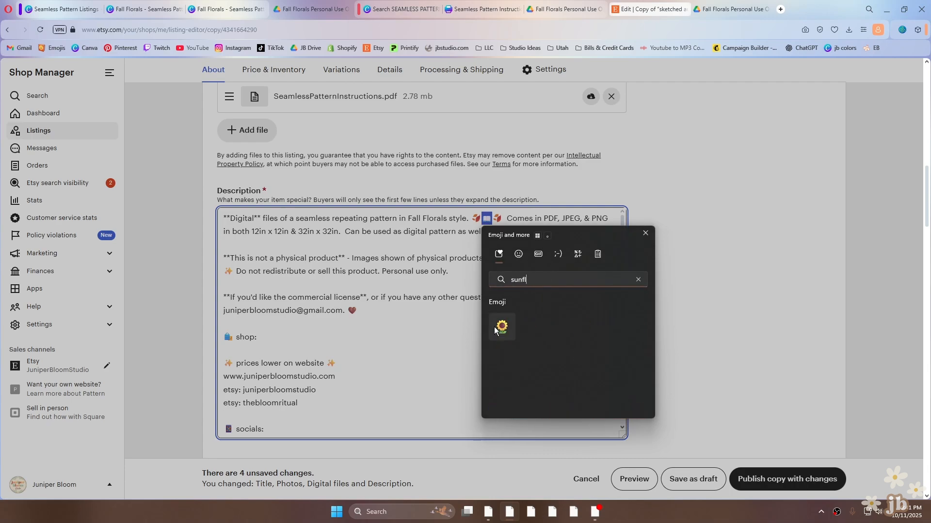
left_click(495, 328)
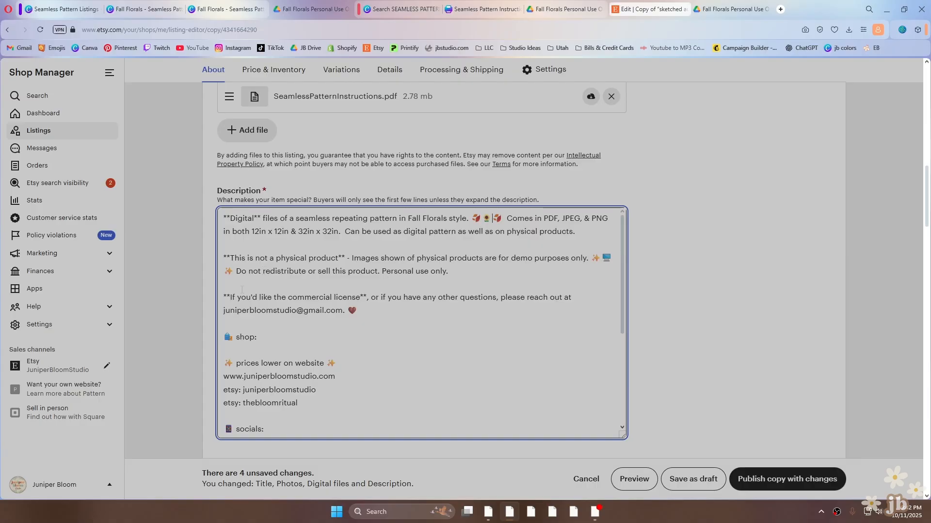
Review the rest of the description: the physical product disclaimer, commercial license note, shop links, socials and keyword list.
left_click_drag(226, 258, 345, 258)
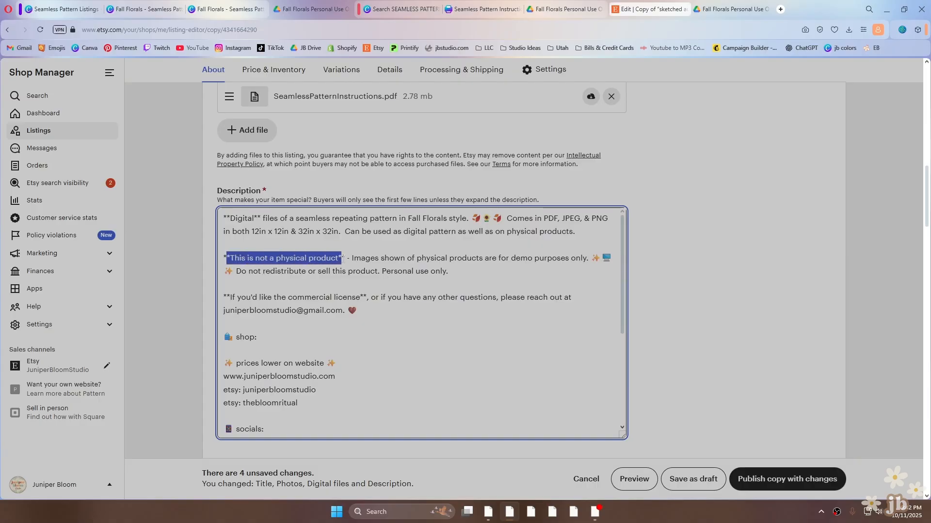
left_click(429, 272)
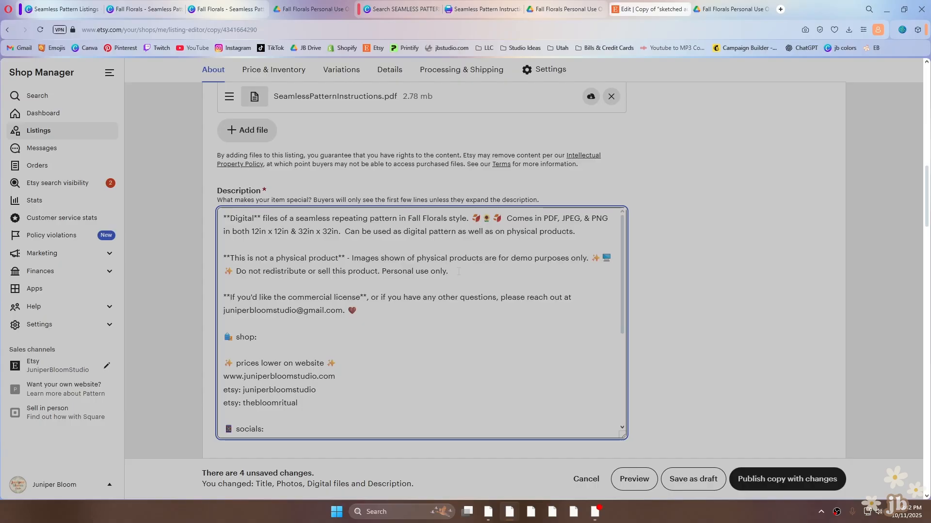
left_click_drag(223, 297, 300, 297)
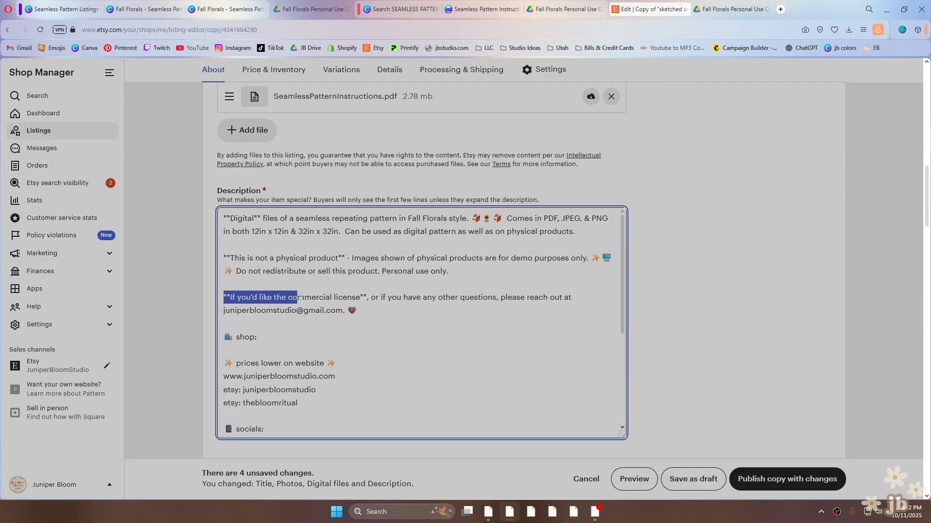
left_click(406, 316)
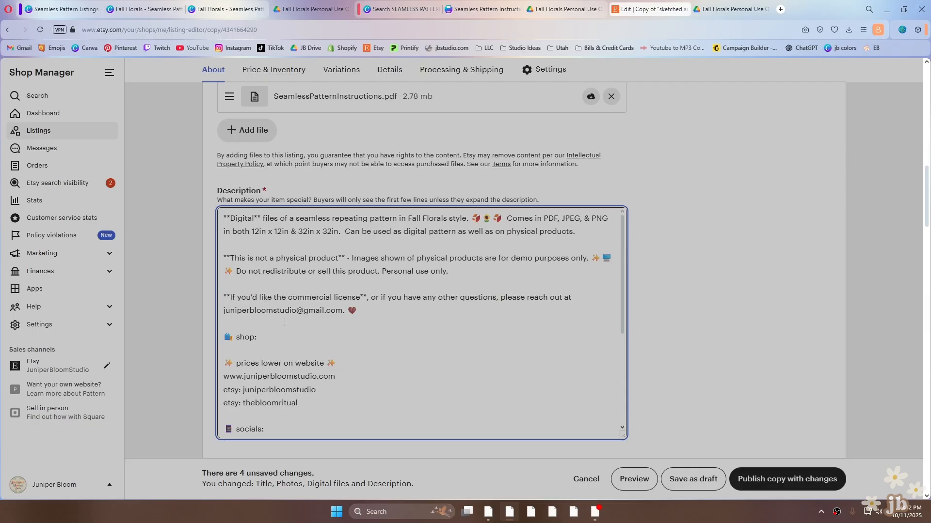
scroll(293, 314, "down", 2)
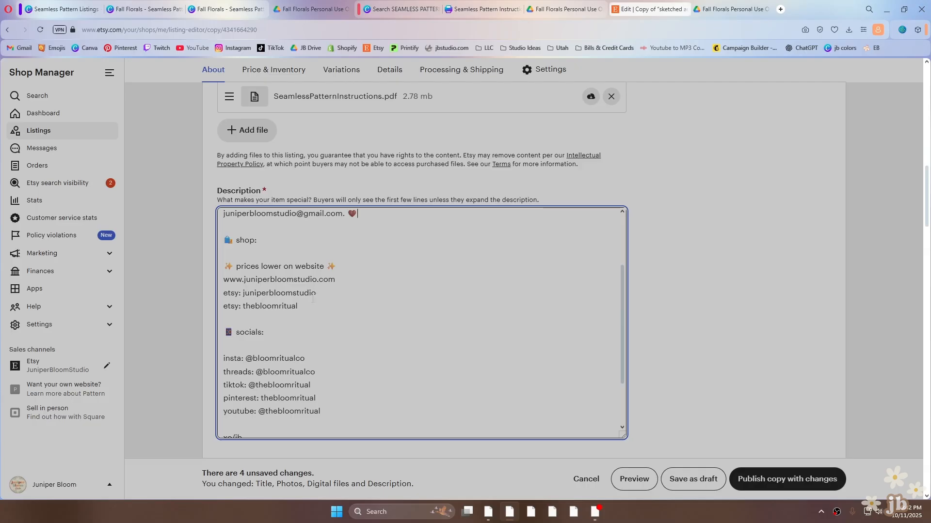
left_click_drag(359, 274, 217, 284)
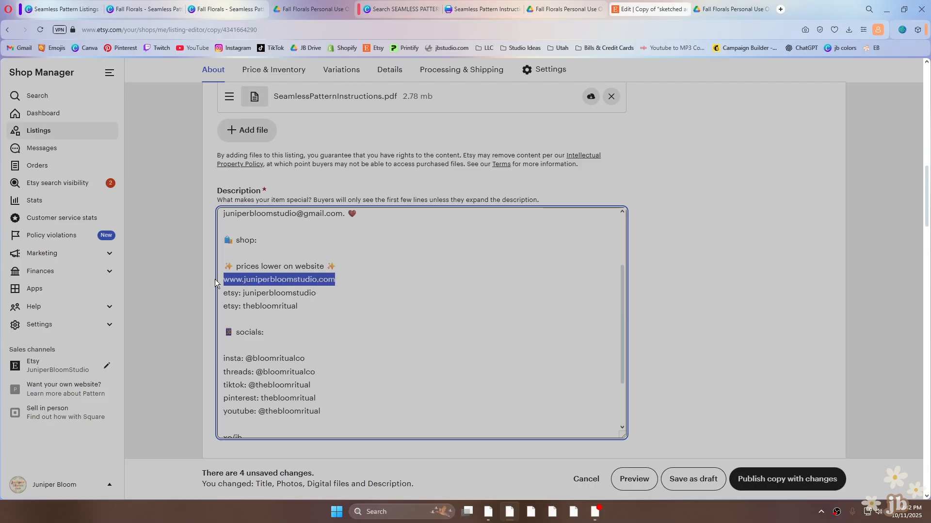
left_click(335, 318)
scroll(335, 318, "down", 3)
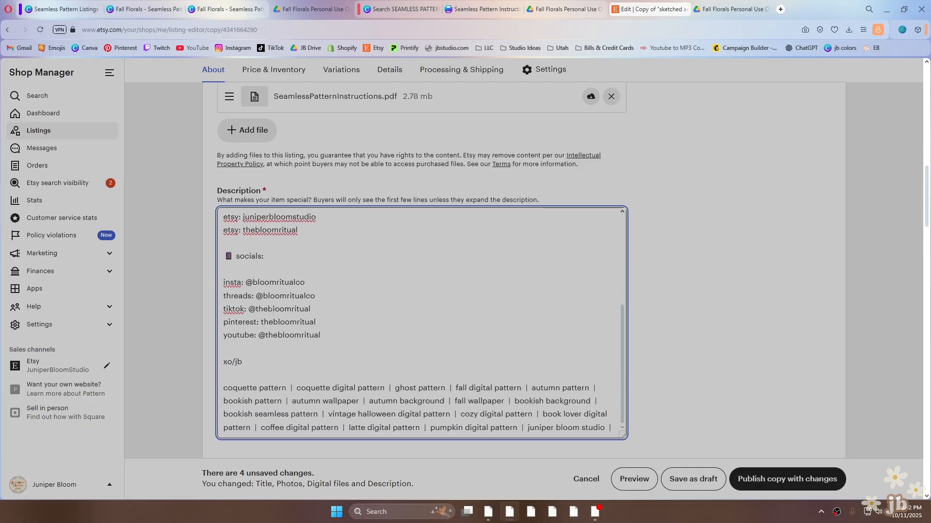
In the description's keyword list, change "bookish background" to "floral background" and "ghost pattern" to "autumn floral pattern".
scroll(279, 266, "down", 2)
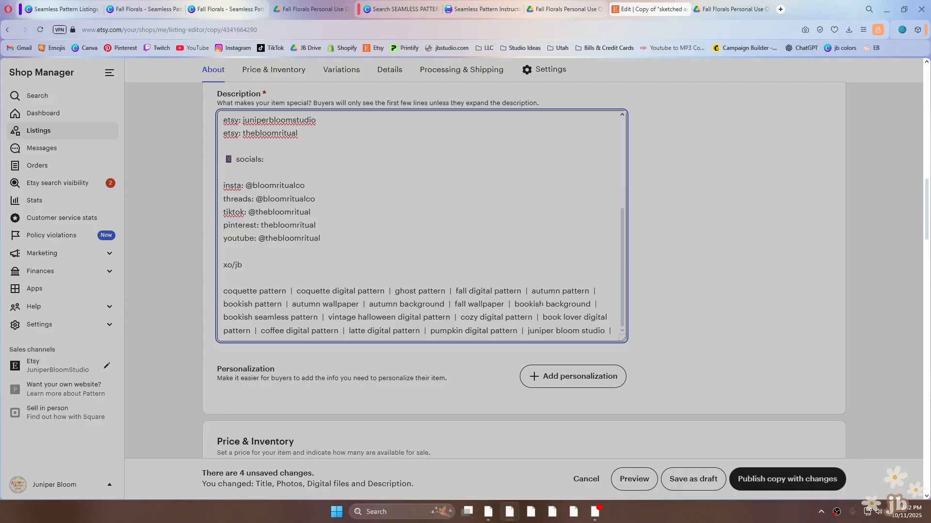
left_click_drag(543, 304, 515, 304)
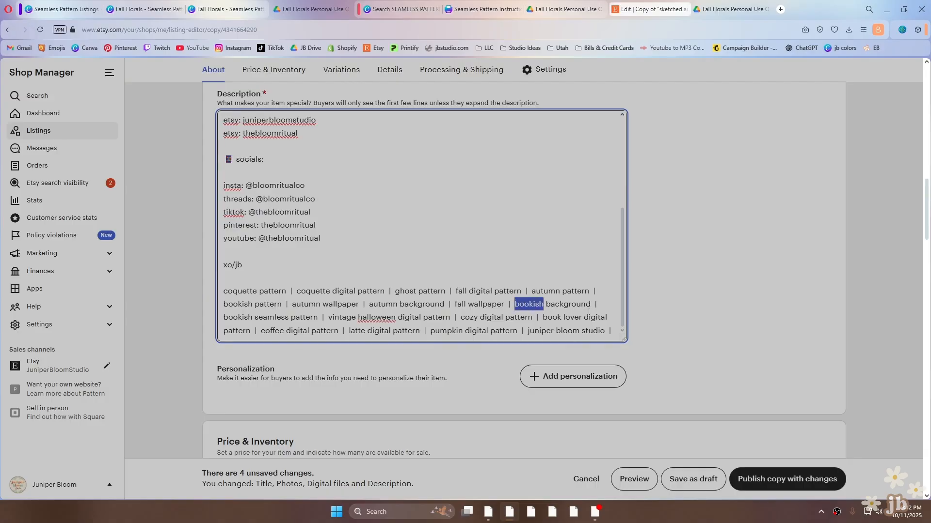
type("floral")
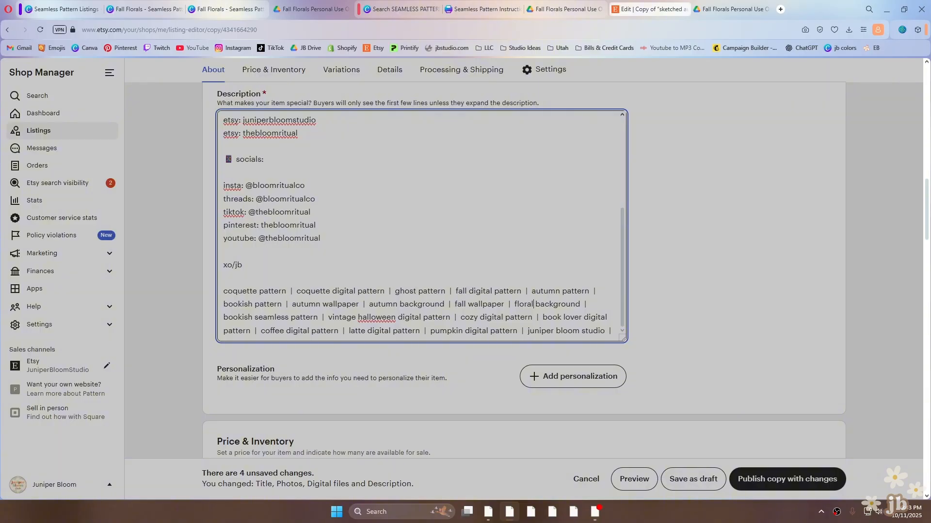
left_click_drag(415, 291, 396, 290)
type("autumn")
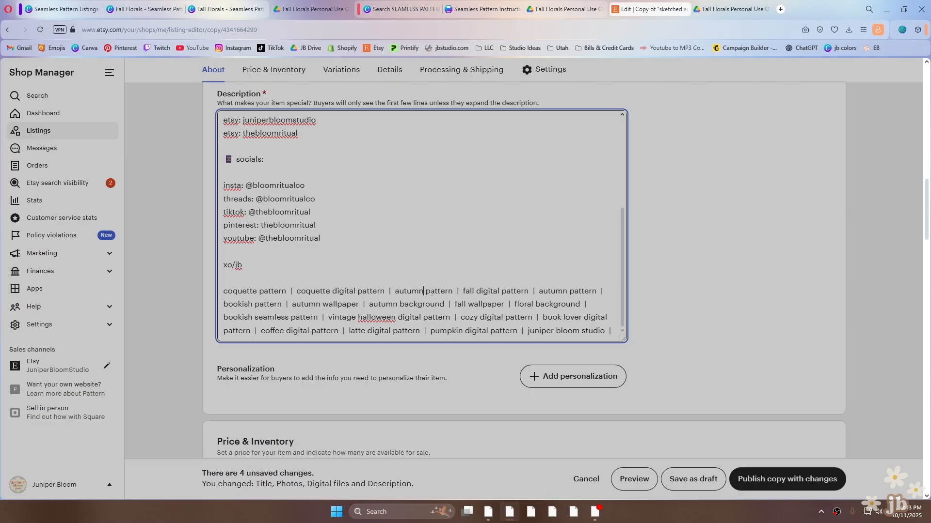
type(" floral")
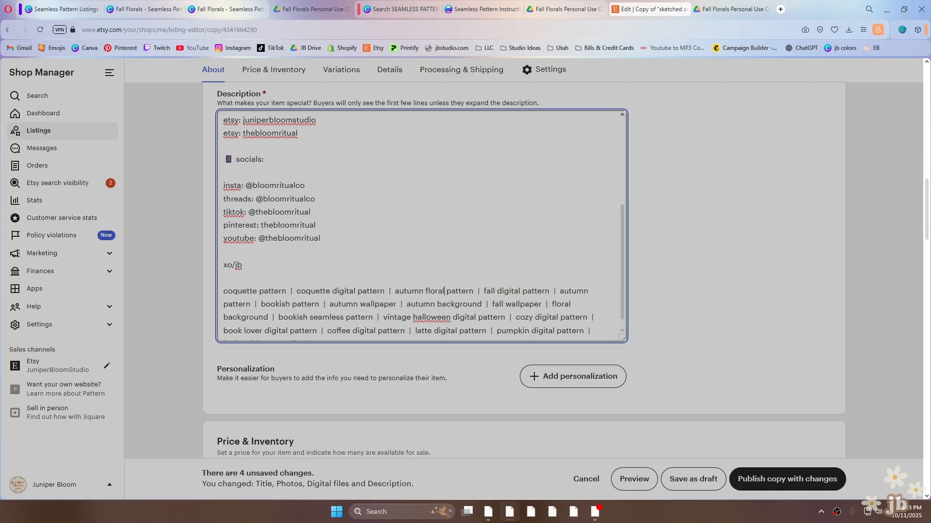
Change the keywords "bookish pattern" to "floral pattern" and "vintage halloween digital pattern" to "fall floral digital pattern".
double_click(290, 305)
type("flor")
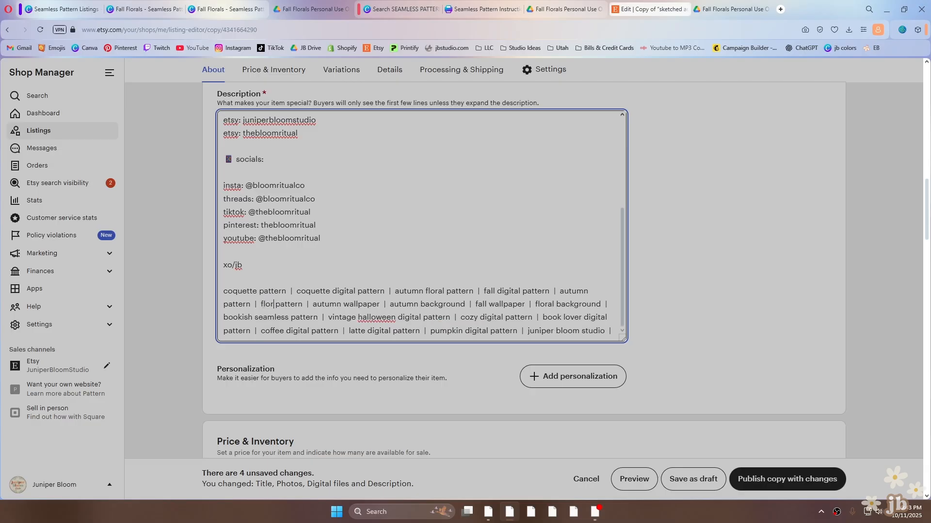
type("al")
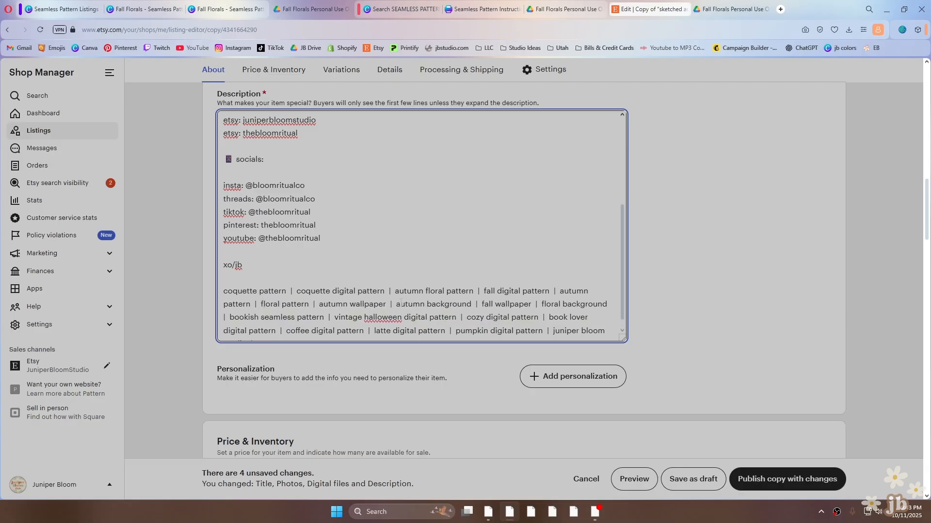
left_click_drag(402, 317, 334, 316)
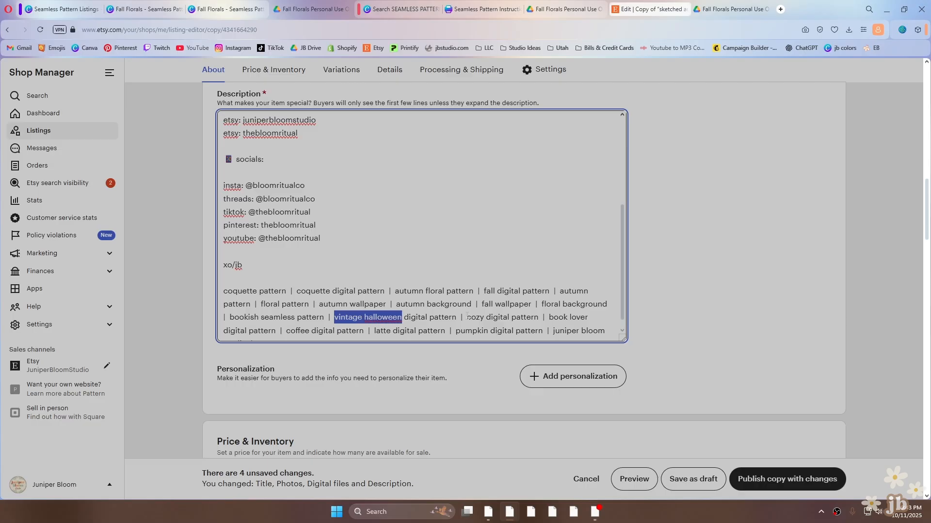
type("fall floral")
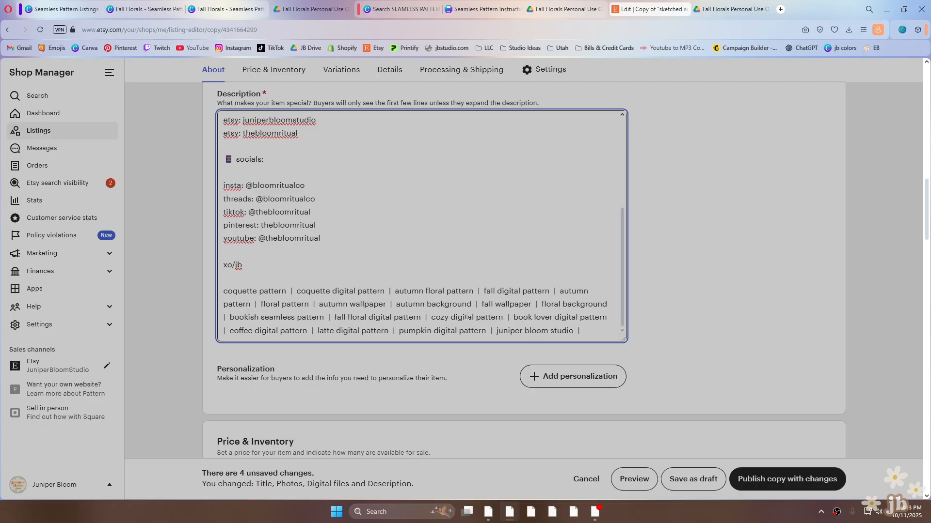
Change the keywords "book lover digital pattern" to "garden lover digital pattern" and "coffee digital pattern" to "nature digital pattern".
left_click_drag(552, 318, 513, 318)
type("garden lover")
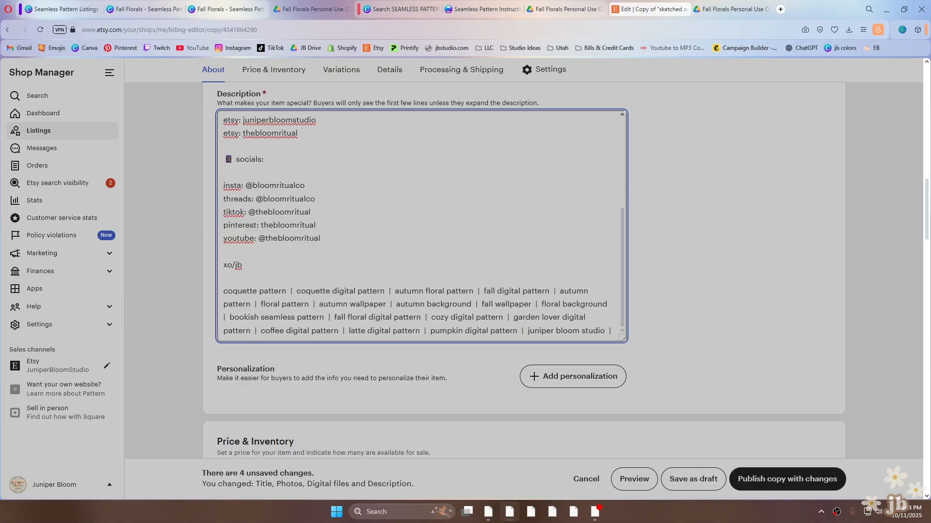
left_click_drag(284, 329, 263, 329)
type("nature")
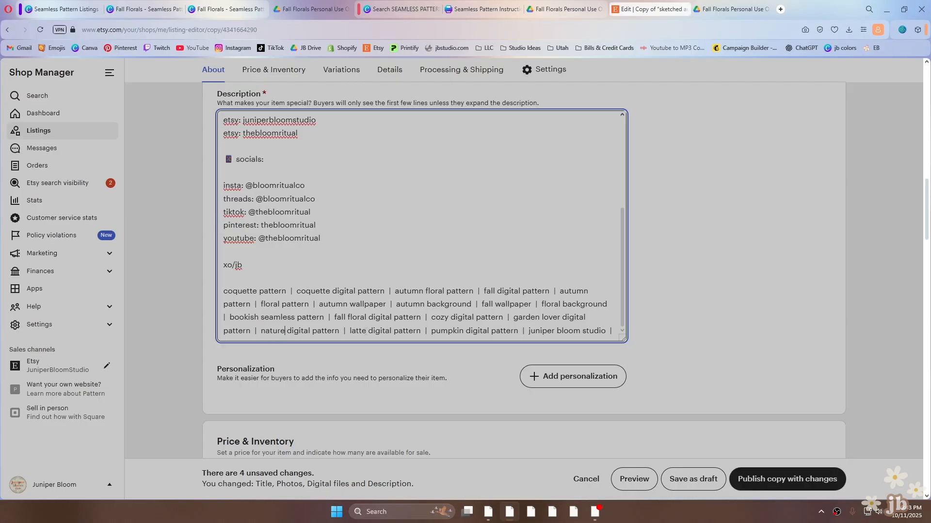
Change the keywords "latte digital pattern" to "fall nature digital pattern" and "pumpkin digital pattern" to "flowers digital pattern".
left_click_drag(366, 330, 351, 330)
type("fall nature")
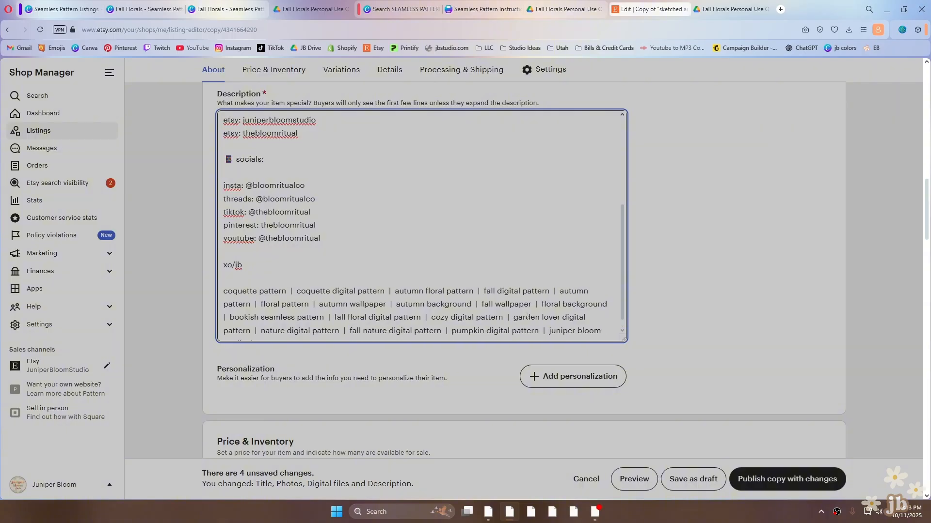
scroll(527, 318, "down", 1)
left_click_drag(484, 318, 453, 319)
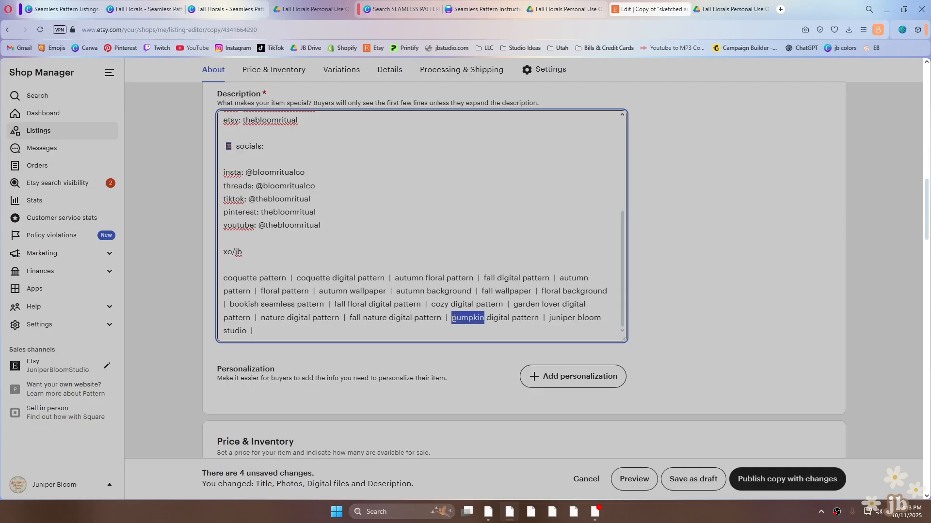
type("flowers")
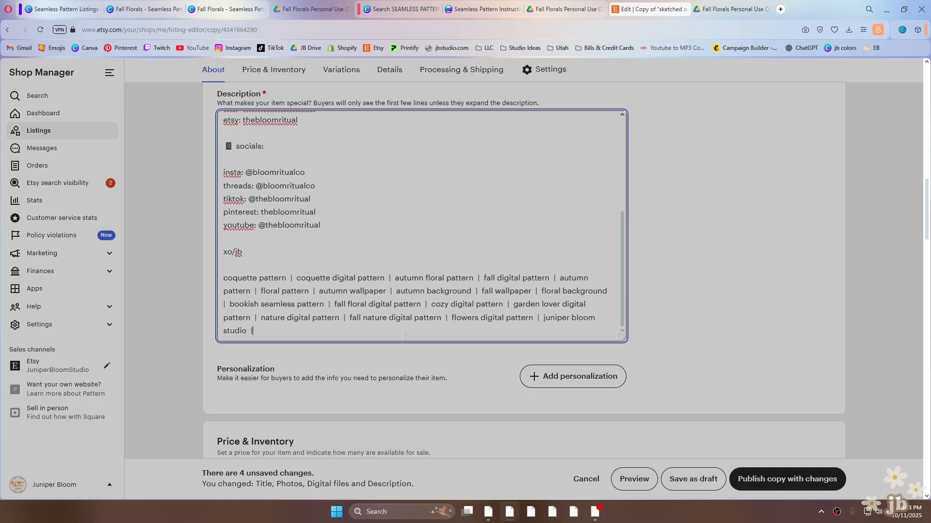
left_click_drag(248, 279, 518, 320)
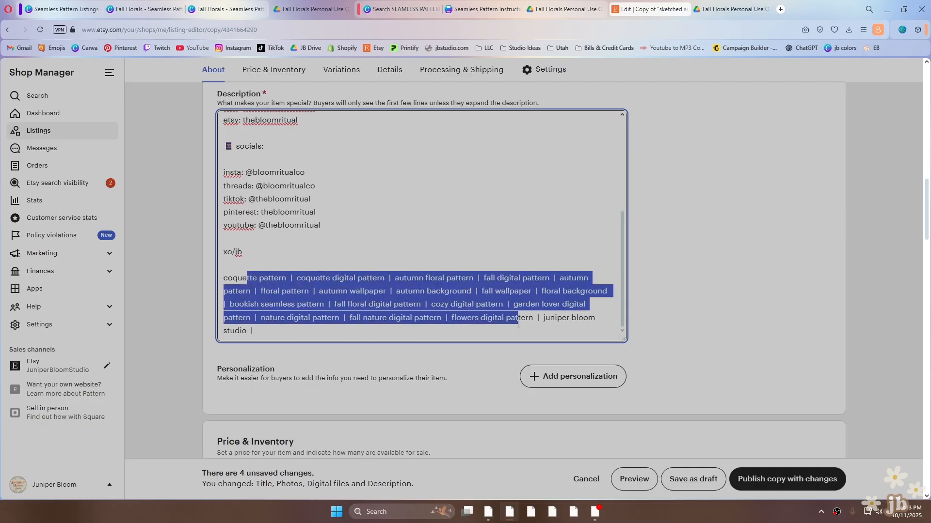
left_click(422, 335)
left_click(711, 322)
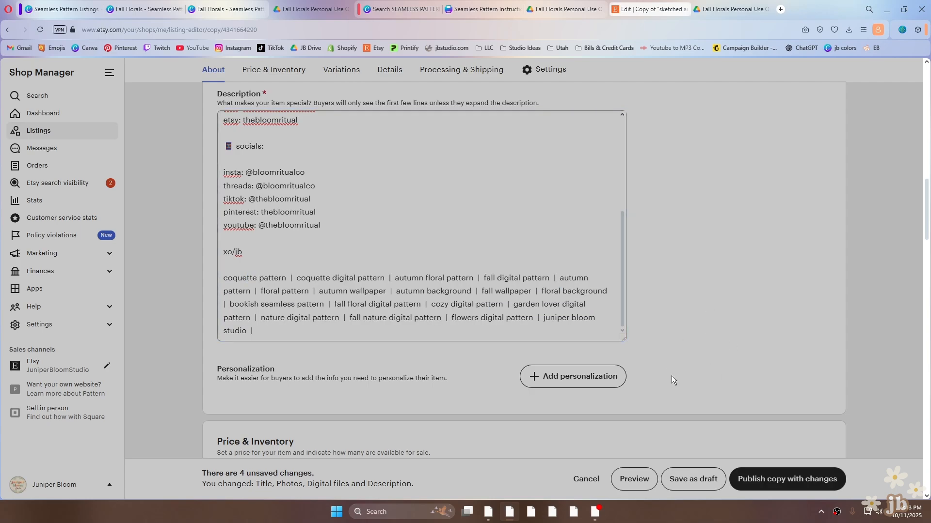
Check the listing's price in the Price & Inventory section.
scroll(415, 380, "down", 3)
scroll(415, 380, "down", 3)
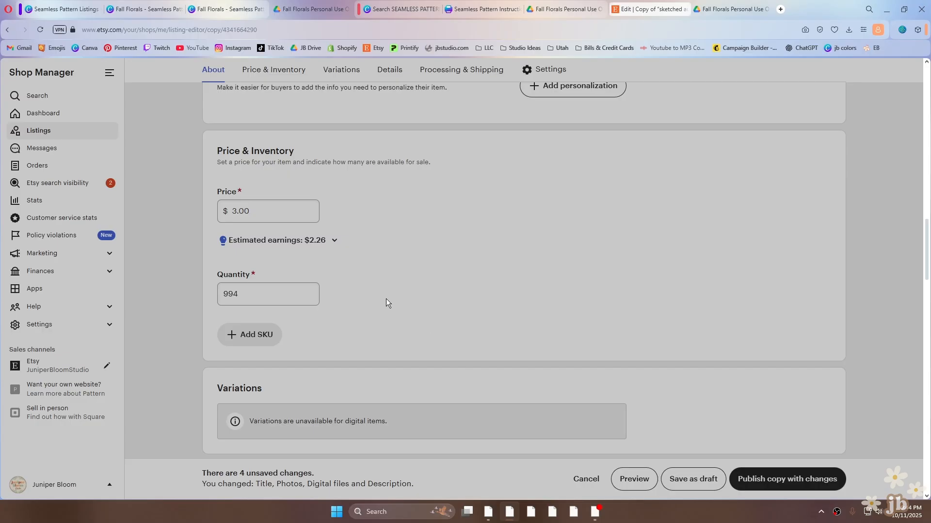
left_click(237, 212)
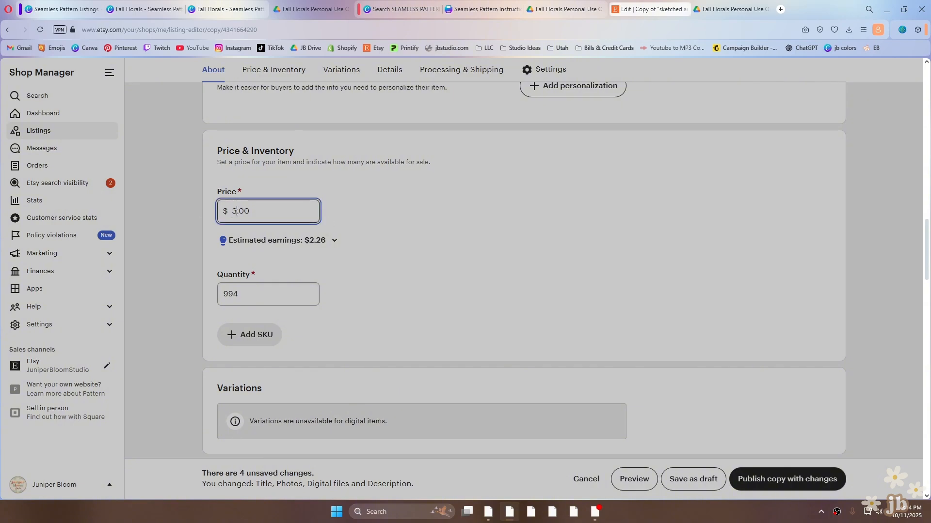
left_click_drag(237, 211, 250, 211)
left_click(369, 228)
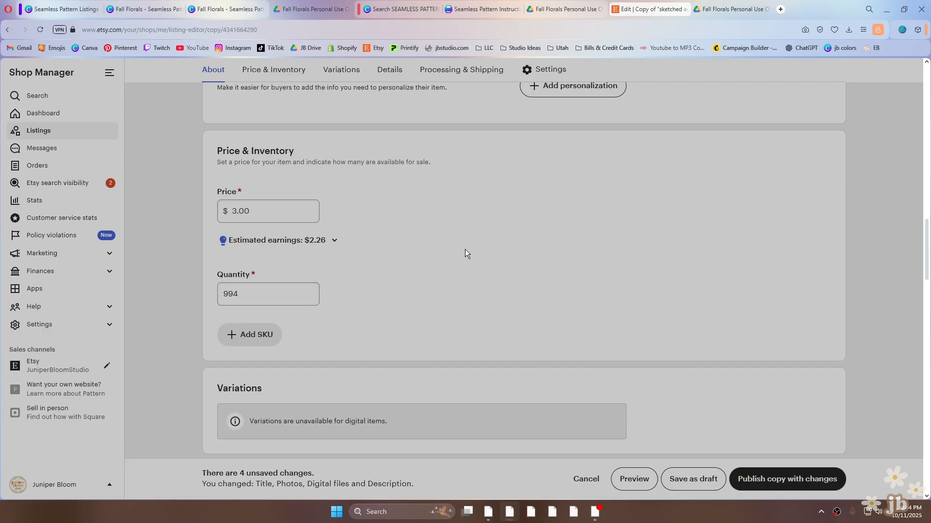
Set the listing's quantity to 999.
scroll(351, 281, "down", 3)
left_click(234, 148)
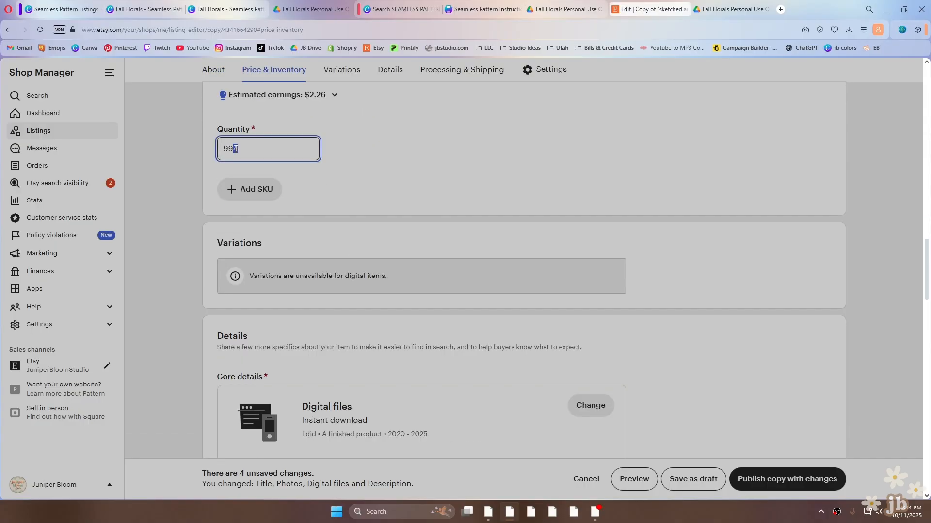
type("9")
left_click(413, 183)
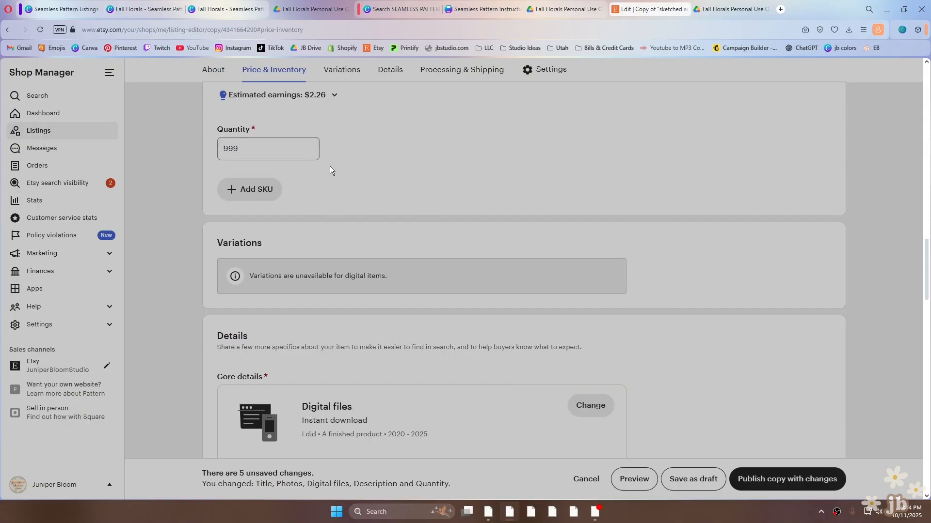
scroll(318, 174, "up", 3)
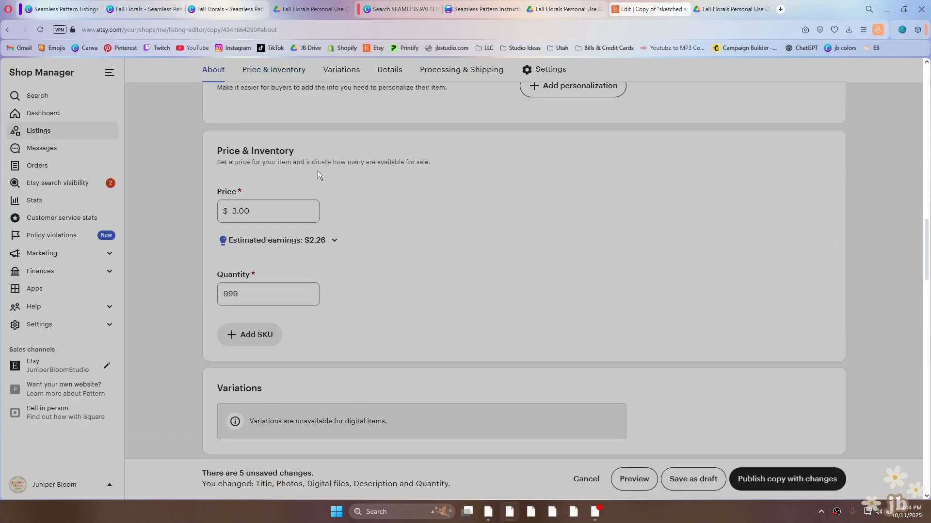
double_click(233, 297)
left_click(425, 303)
Change the listing's primary color attribute to Beige.
scroll(387, 307, "down", 8)
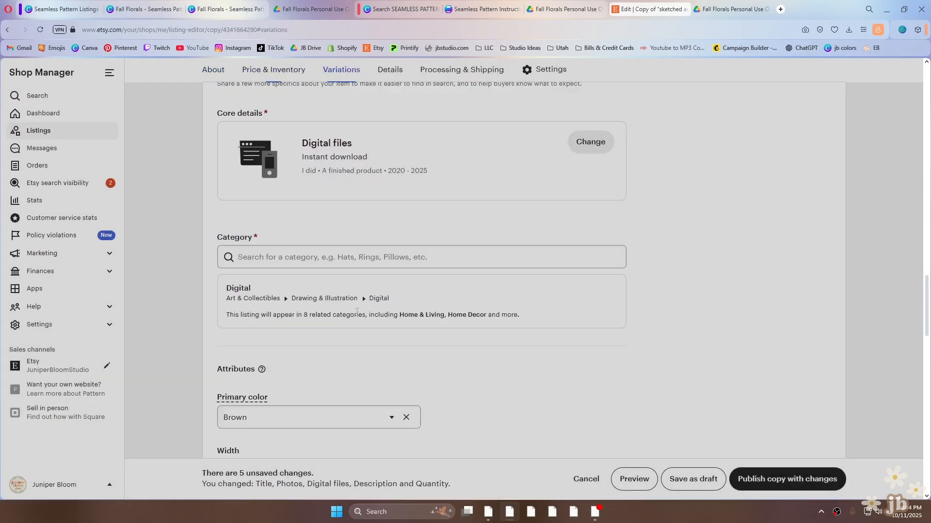
scroll(356, 311, "down", 5)
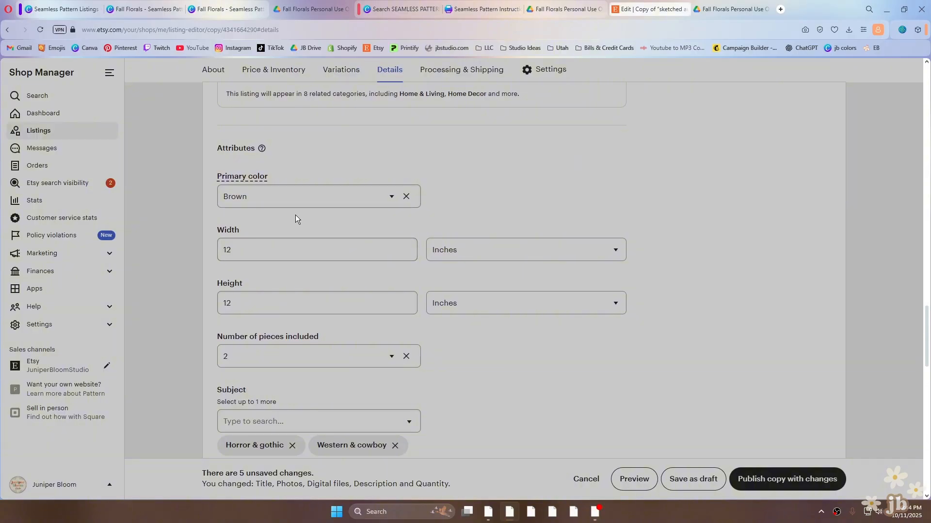
left_click(386, 196)
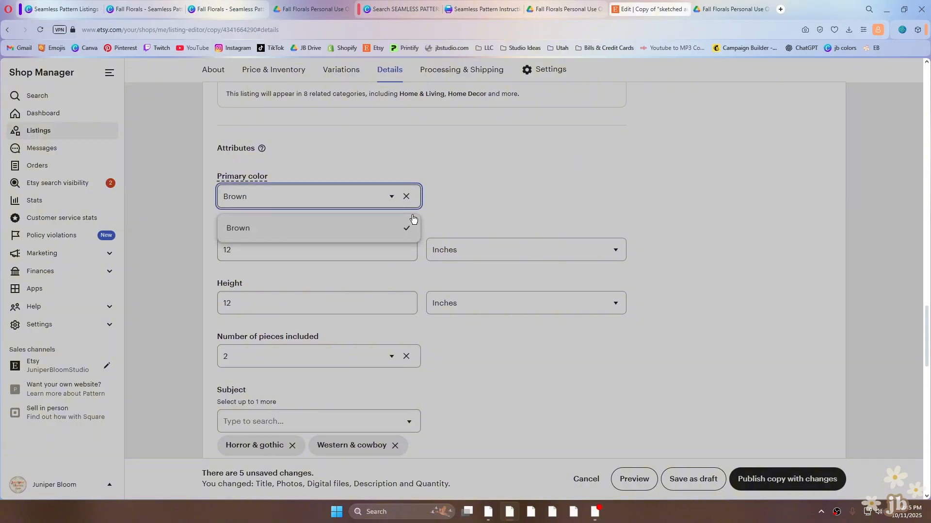
left_click(406, 196)
scroll(284, 310, "down", 5)
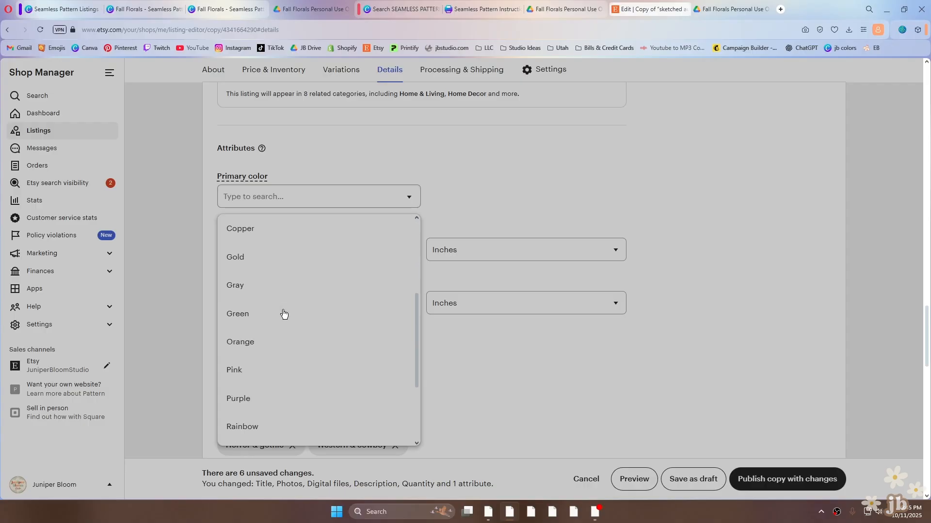
scroll(271, 339, "down", 2)
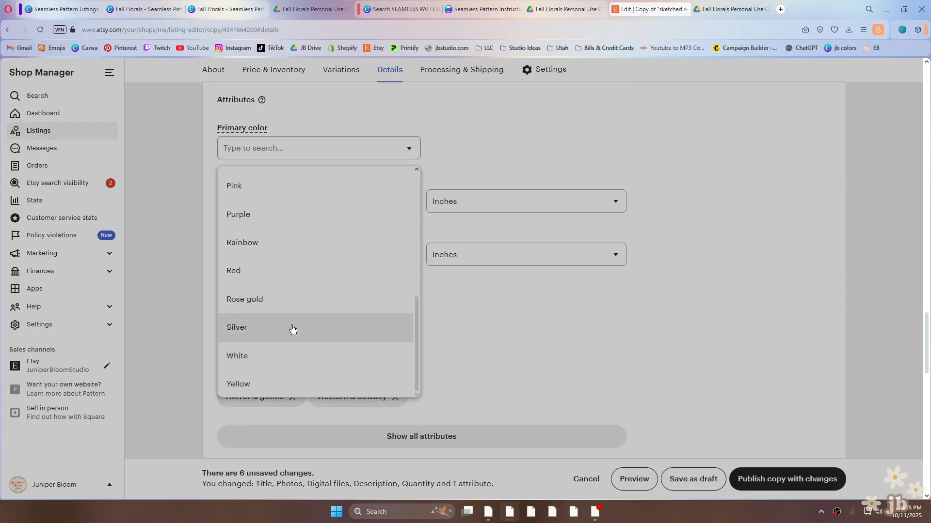
scroll(290, 328, "up", 5)
scroll(284, 318, "up", 2)
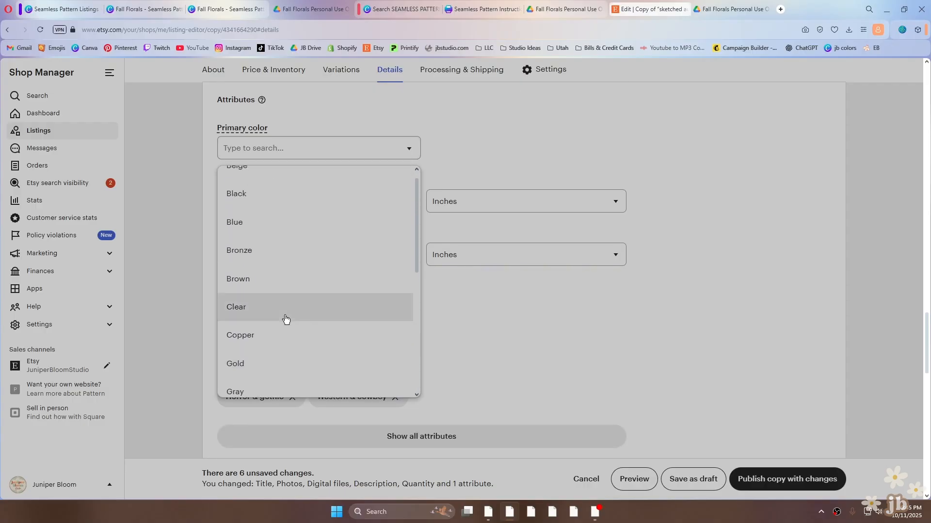
left_click(258, 185)
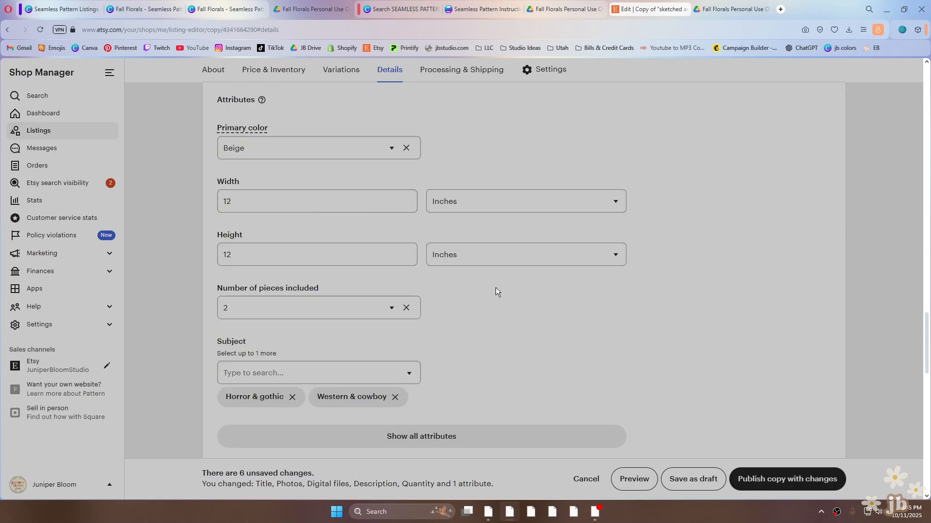
Replace the subjects "Horror & gothic" and "Western & cowboy" with "Flowers" in the listing's attributes.
scroll(259, 120, "down", 2)
scroll(255, 165, "up", 2)
scroll(333, 293, "down", 3)
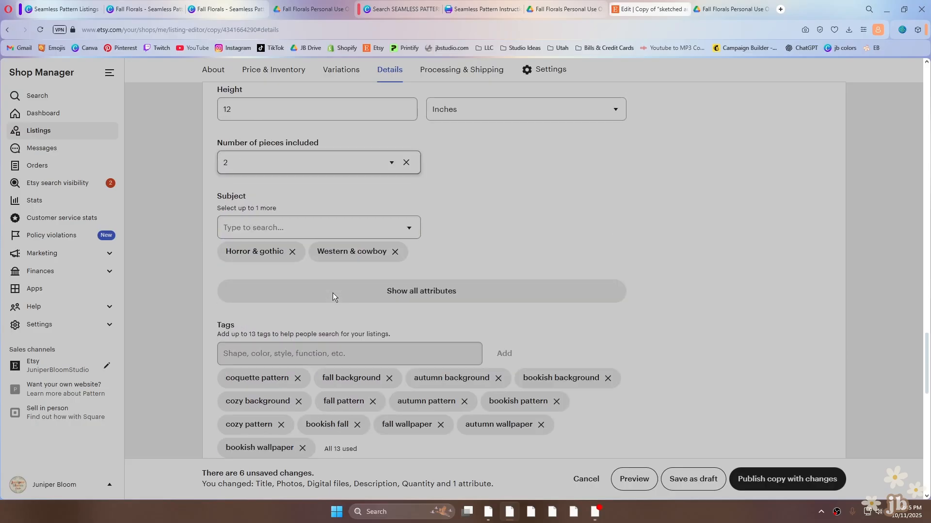
scroll(431, 277, "up", 2)
scroll(451, 339, "down", 1)
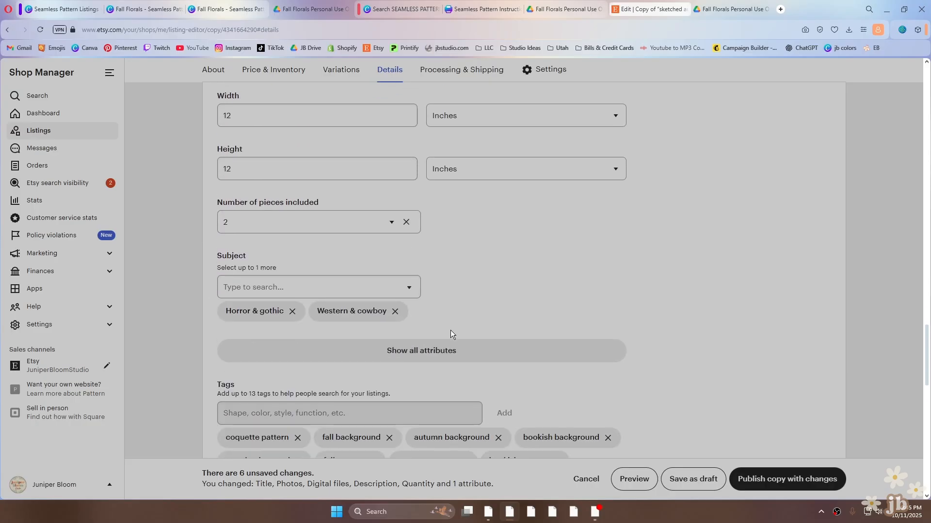
left_click(293, 300)
left_click(304, 300)
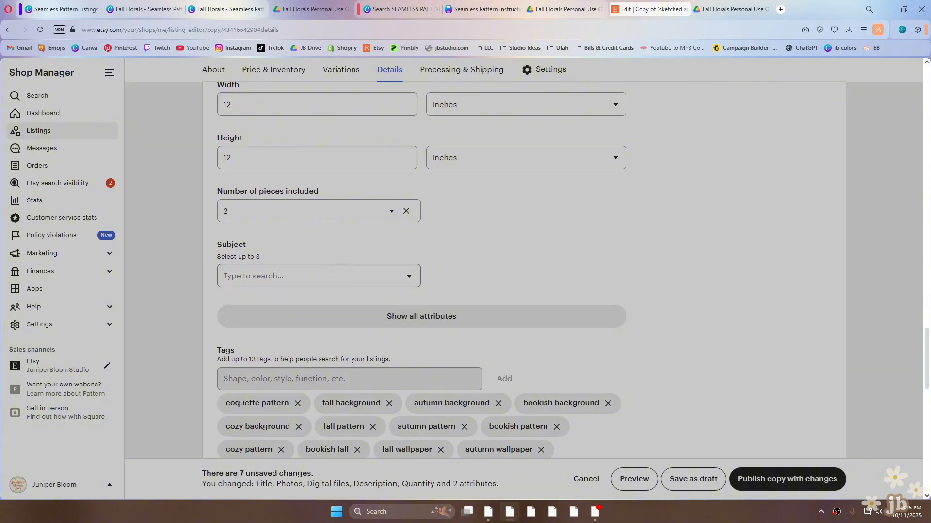
left_click(315, 275)
scroll(537, 219, "down", 1)
scroll(537, 220, "down", 1)
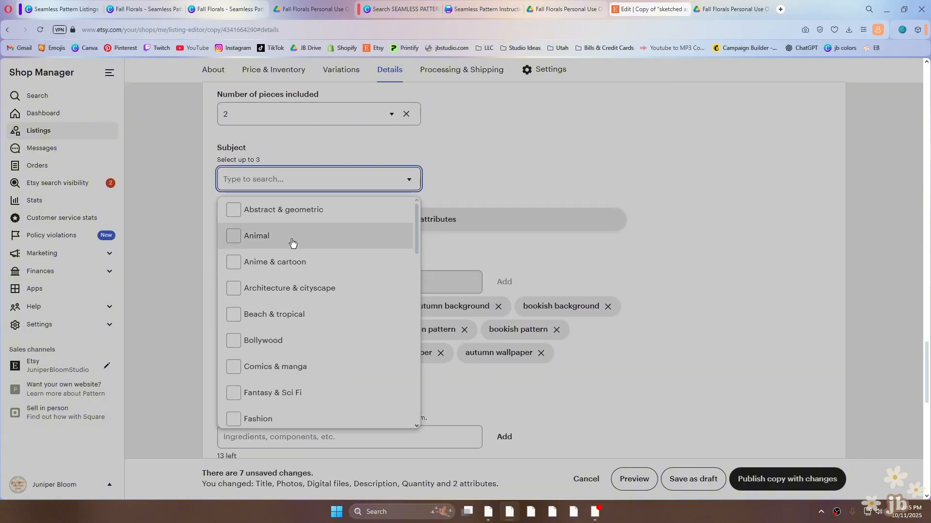
scroll(291, 238, "down", 3)
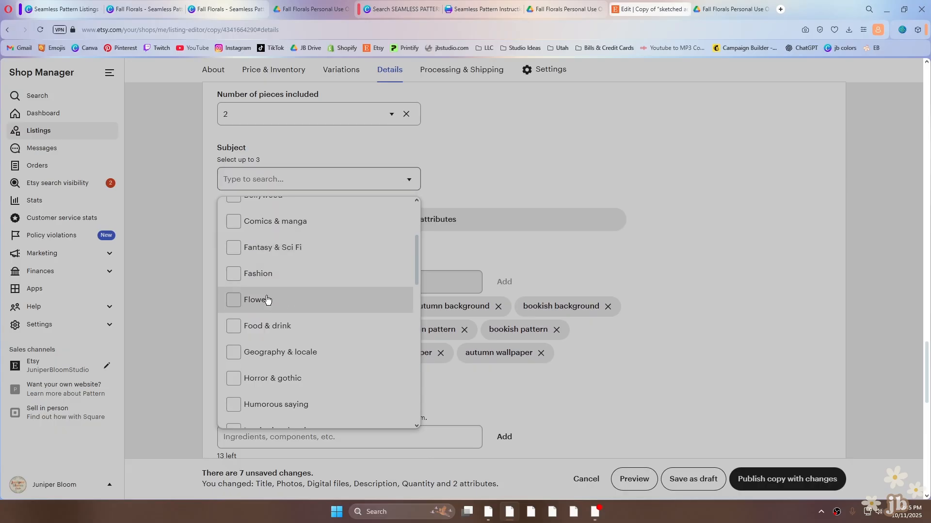
left_click(266, 300)
left_click(519, 145)
Remove the tags "bookish fall", "bookish wallpaper", "bookish pattern" and "bookish background" from the listing.
scroll(415, 245, "down", 2)
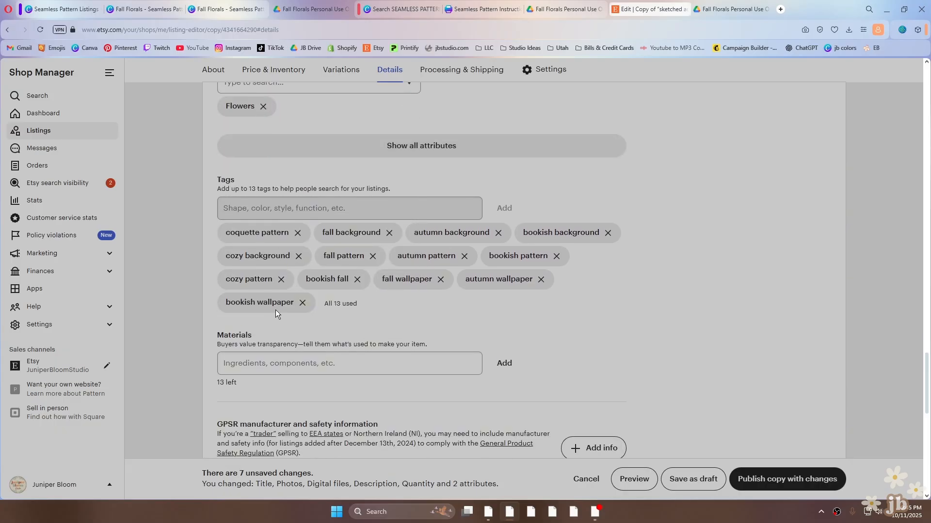
left_click(357, 279)
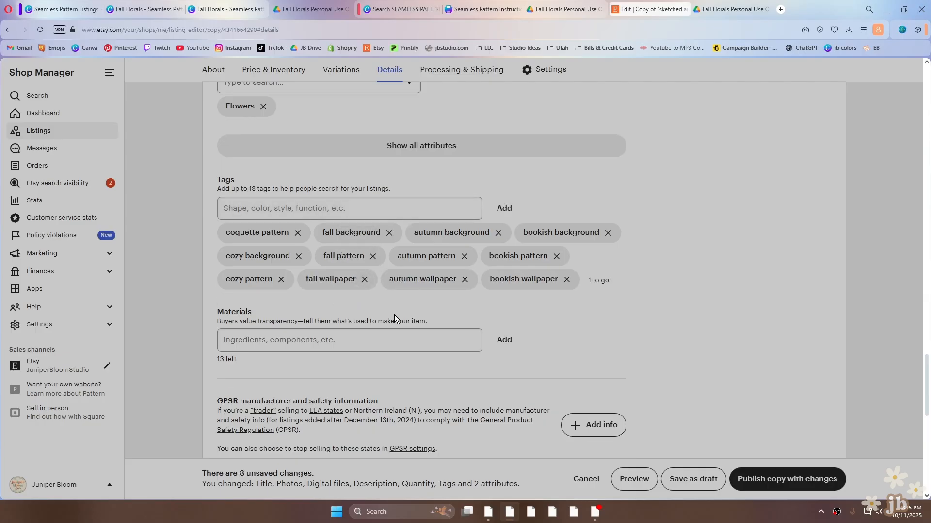
left_click(566, 279)
left_click(556, 256)
left_click(607, 234)
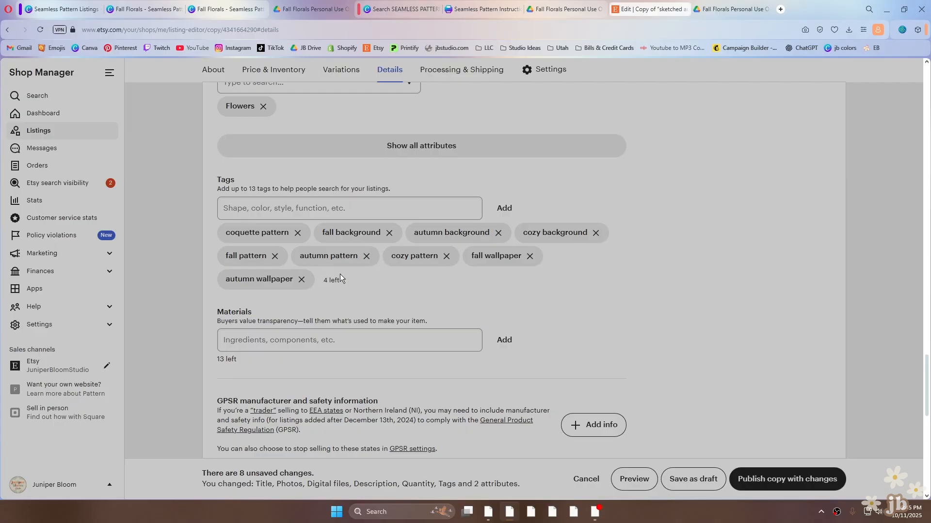
Add the tag "fall floral pattern" to the listing.
left_click(311, 208)
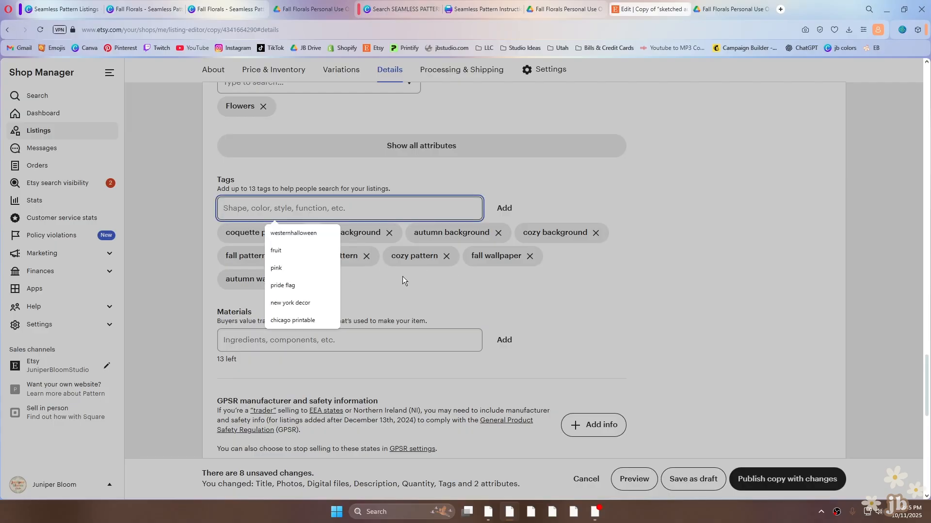
left_click(384, 284)
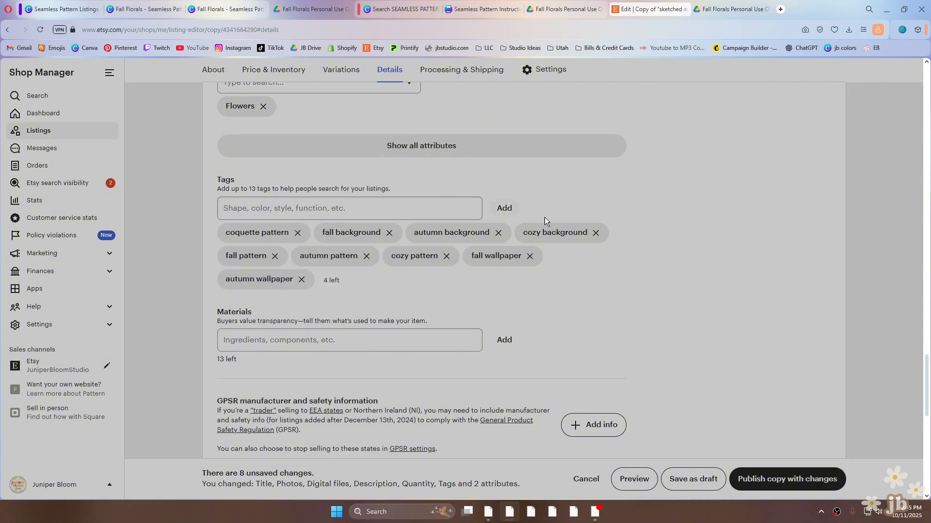
left_click(325, 206)
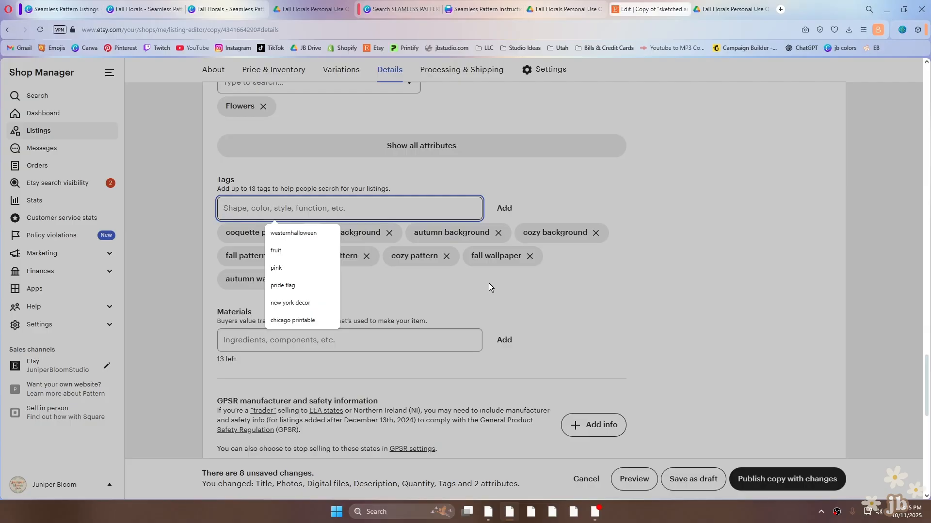
type("fall floral pattern")
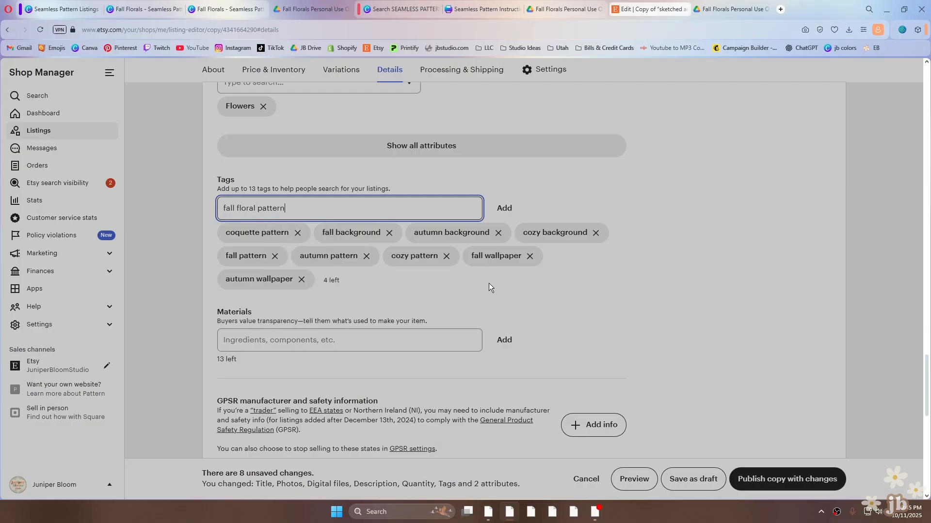
key("Return")
Try the tag "fall floral background" and shorten the entry back to "fall".
type("fall ")
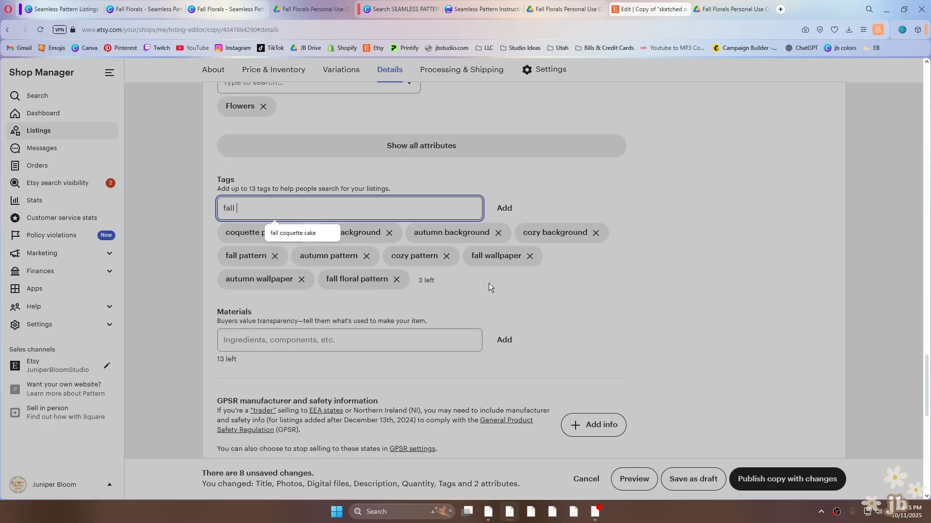
type("floral background")
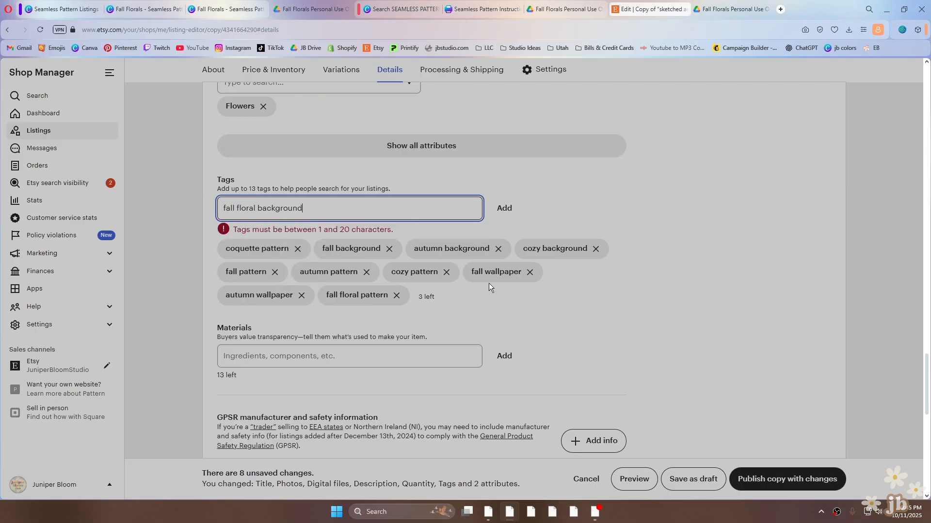
key("BackSpace")
key("BackSpace")
key("BackSpace")
key("BackSpace")
key("BackSpace")
key("BackSpace")
key("BackSpace")
key("BackSpace")
key("BackSpace")
key("BackSpace")
key("BackSpace")
key("BackSpace")
key("BackSpace")
key("BackSpace")
key("BackSpace")
key("BackSpace")
key("BackSpace")
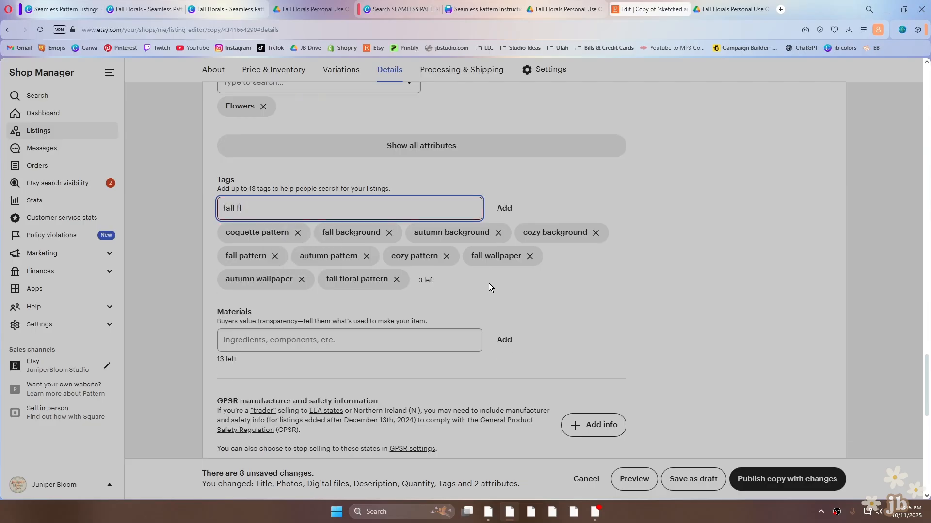
Complete the entry as "fall backgrounds" and add it as a tag.
type("background")
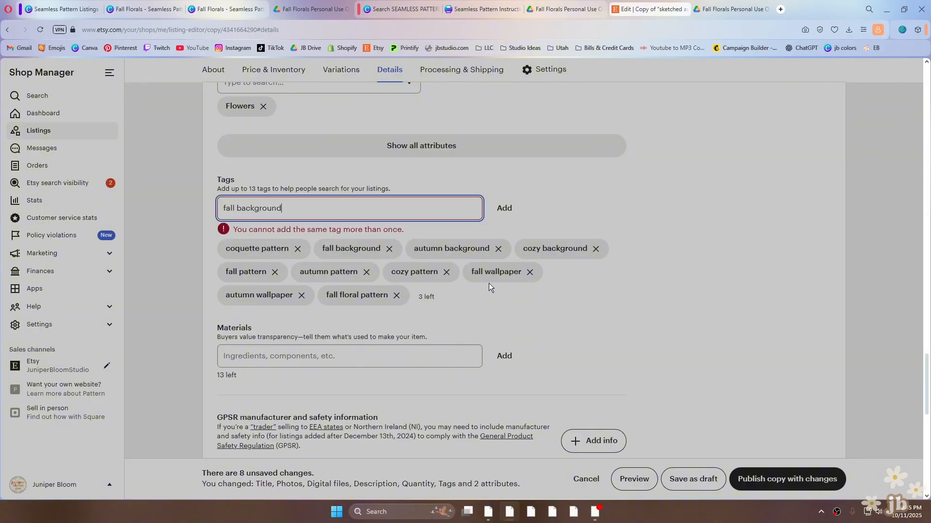
type("s")
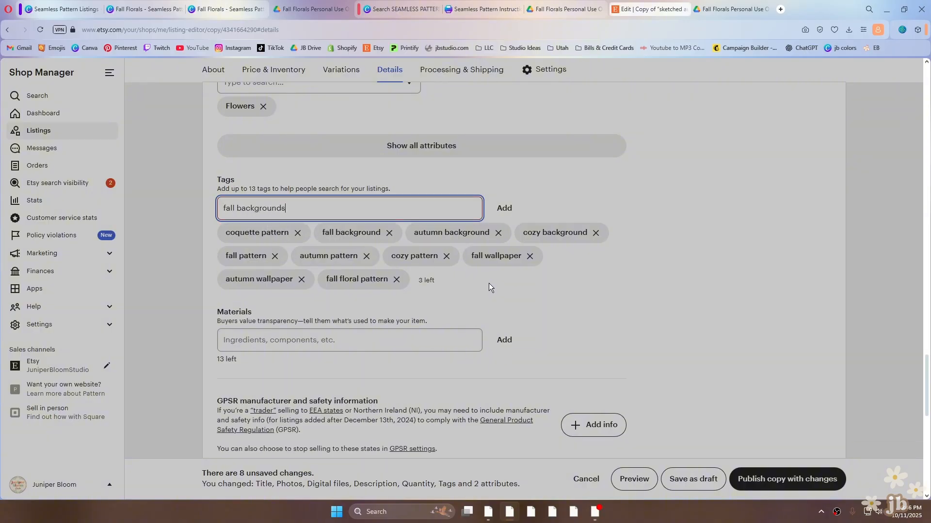
key("Return")
Add the tags "autumn florals" and "autumn flowers" to the listing.
type("autumn florals")
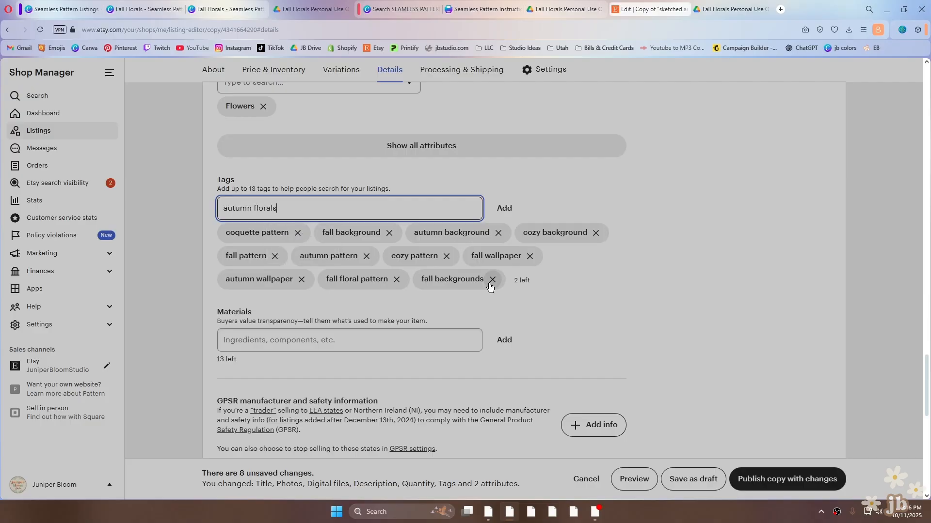
key("Return")
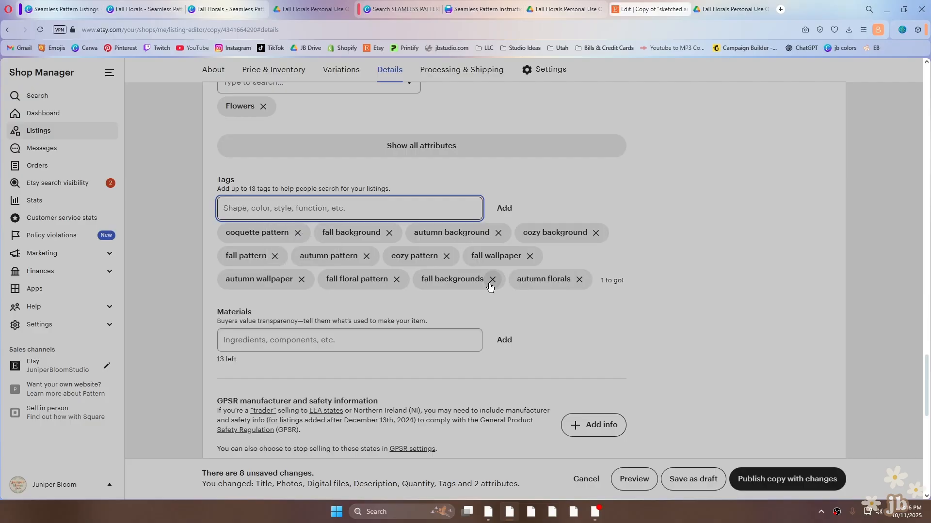
type("autumn flowers")
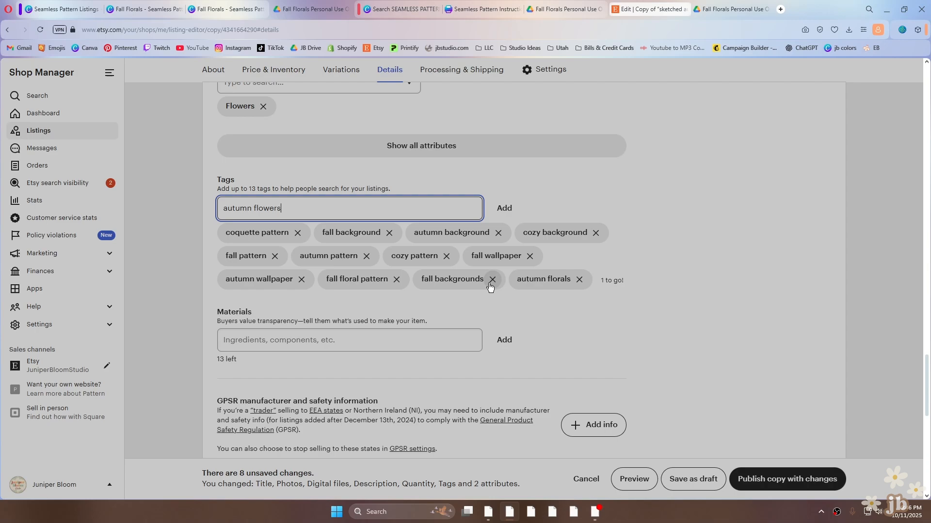
key("Return")
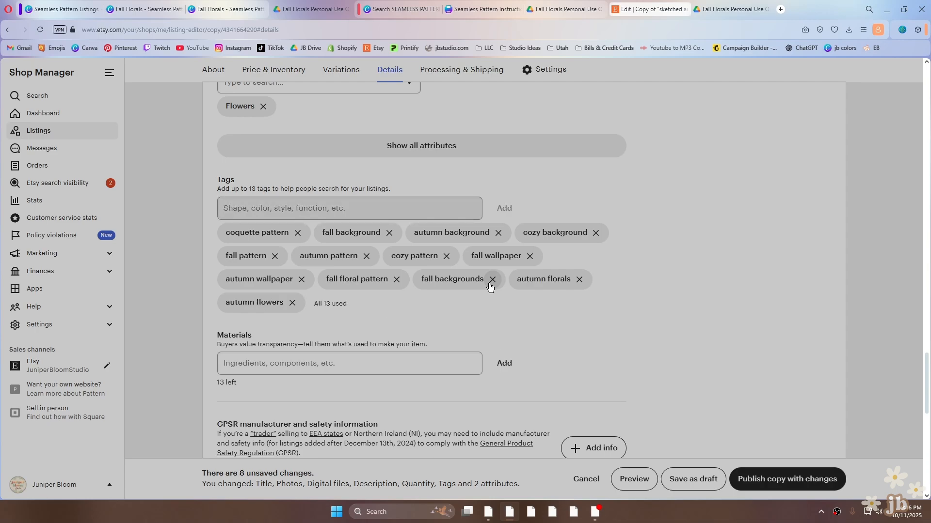
Review the listing's remaining sections, including processing, returns, shop section, Etsy Ads and renewal options.
scroll(486, 332, "down", 1)
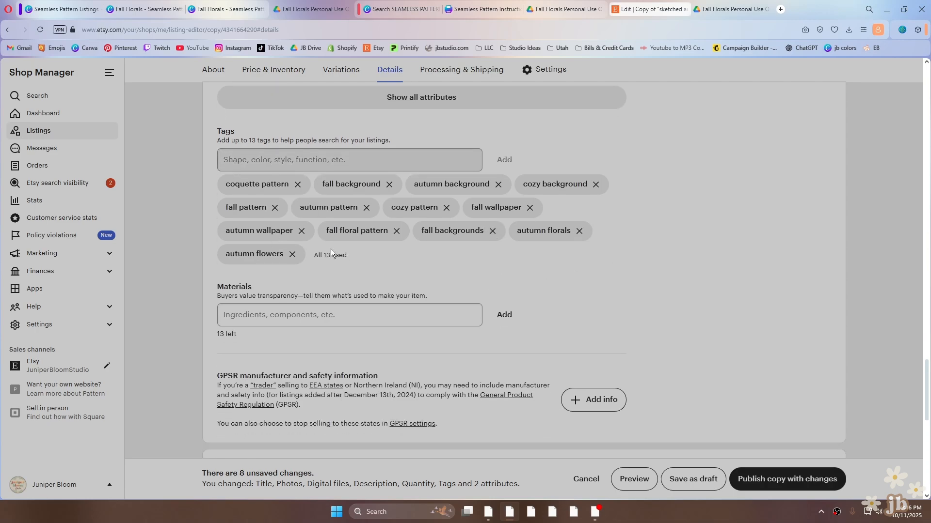
scroll(562, 258, "down", 4)
scroll(550, 284, "down", 2)
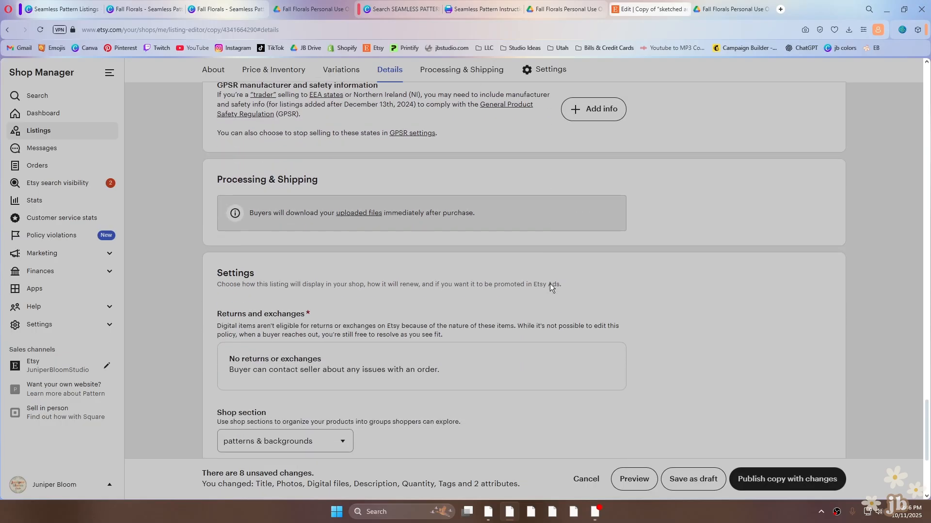
scroll(533, 283, "down", 5)
scroll(523, 282, "down", 1)
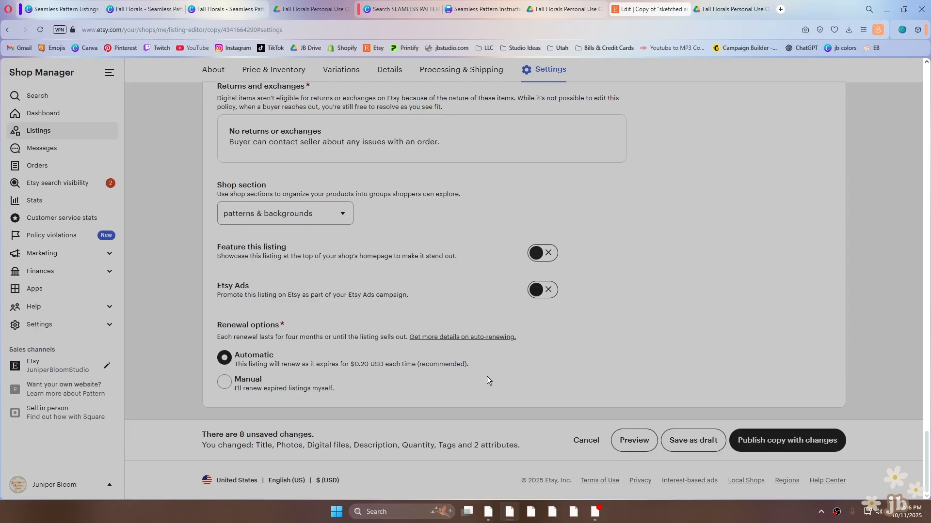
scroll(565, 368, "up", 15)
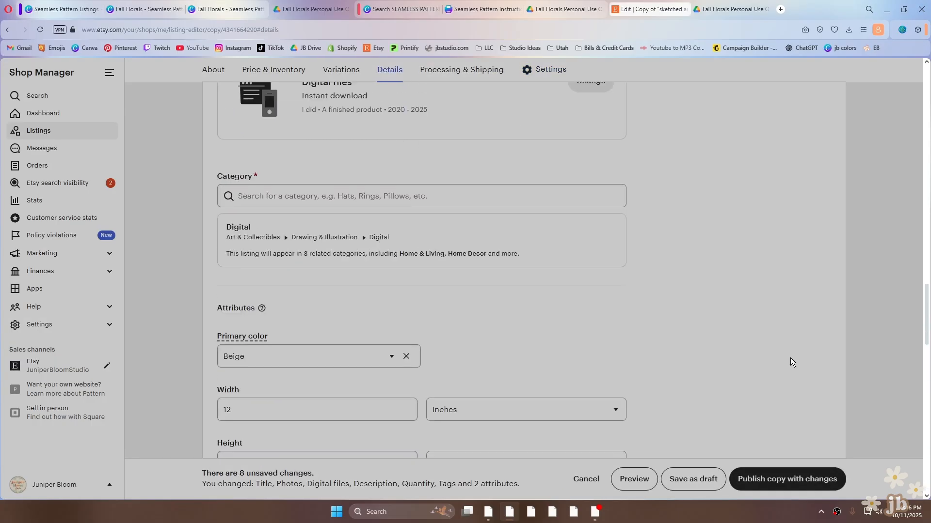
Review the listing's title, photos, thumbnail, digital file, description and keywords before publishing.
left_click_drag(926, 315, 927, 97)
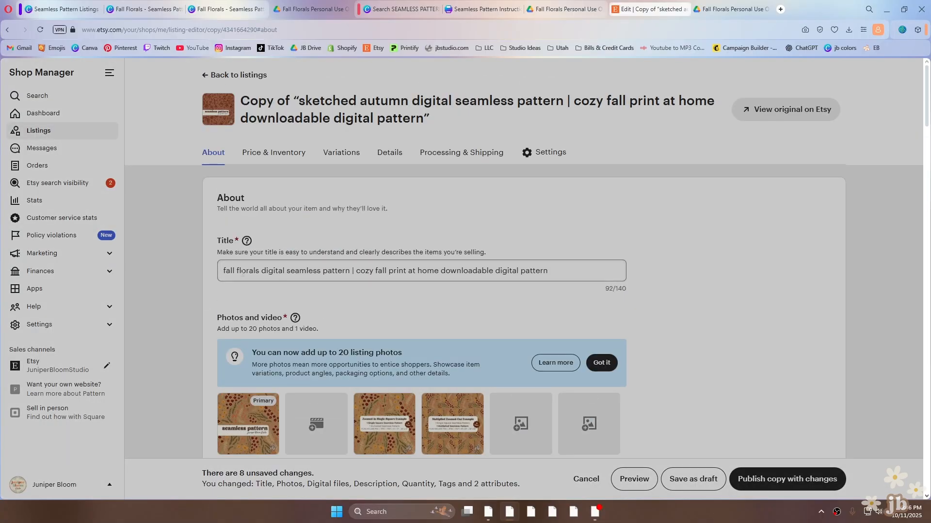
scroll(353, 318, "down", 3)
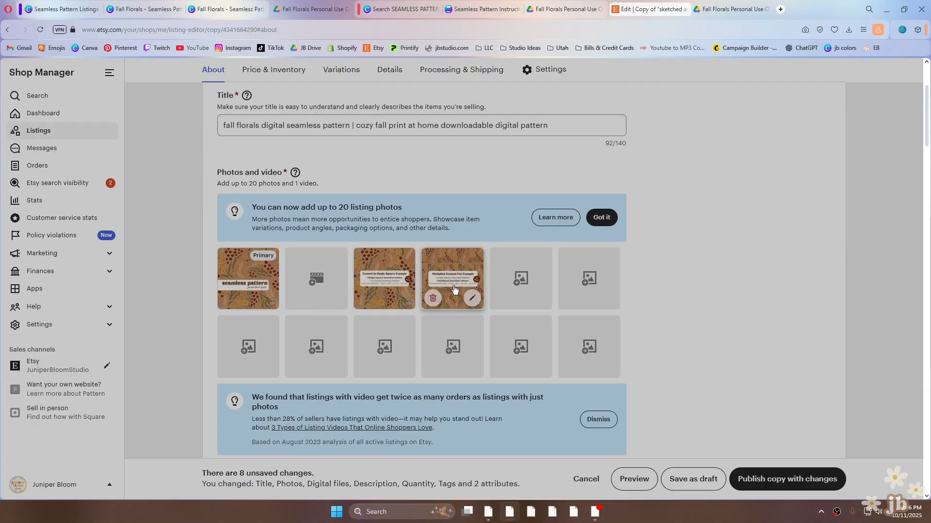
mouse_move(247, 291)
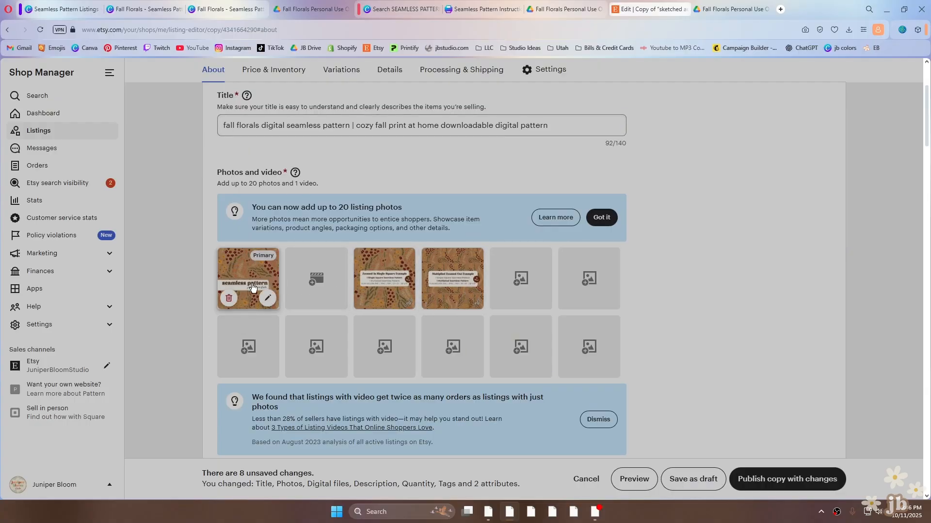
scroll(434, 328, "down", 1)
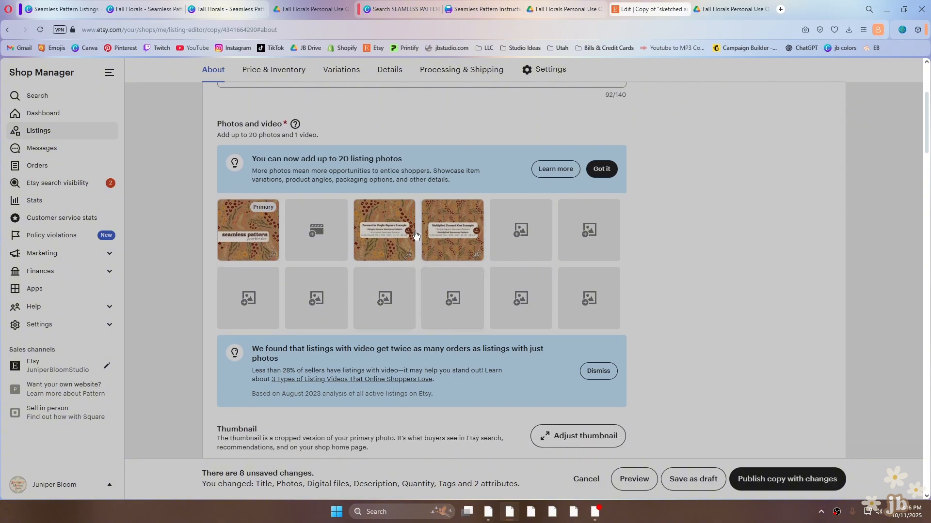
scroll(388, 252, "down", 3)
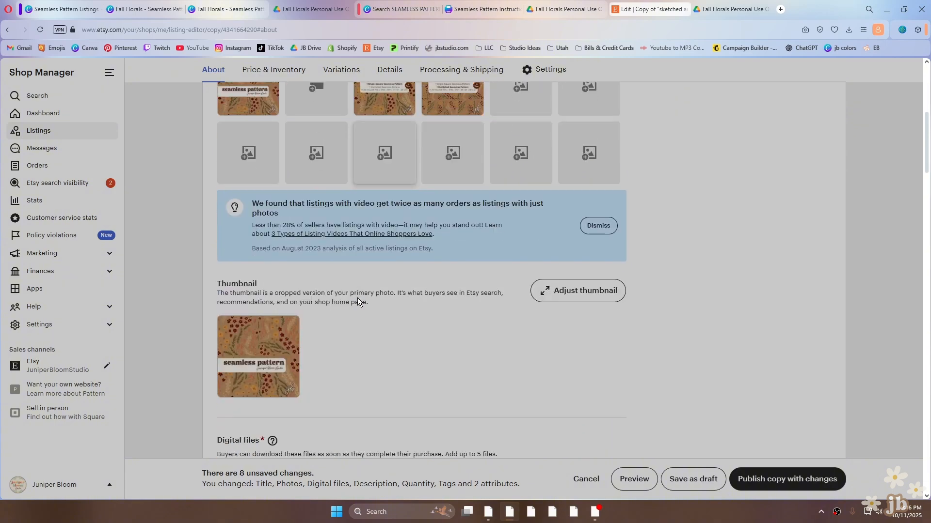
scroll(357, 298, "up", 2)
scroll(266, 339, "down", 4)
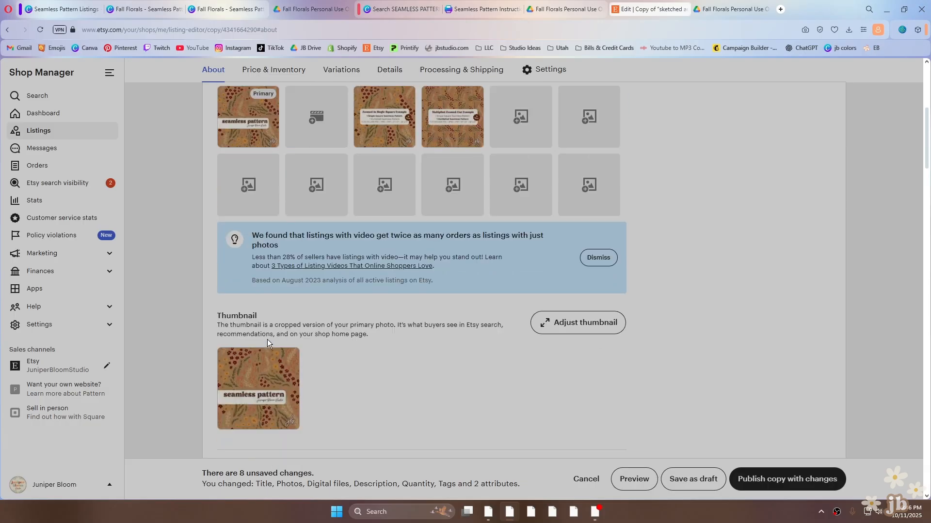
scroll(310, 344, "down", 3)
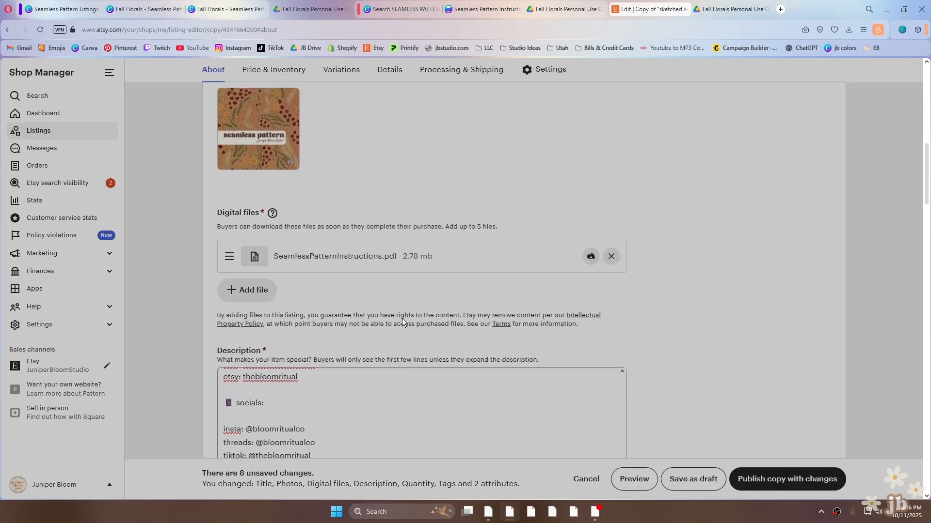
scroll(328, 194, "up", 7)
scroll(359, 353, "down", 8)
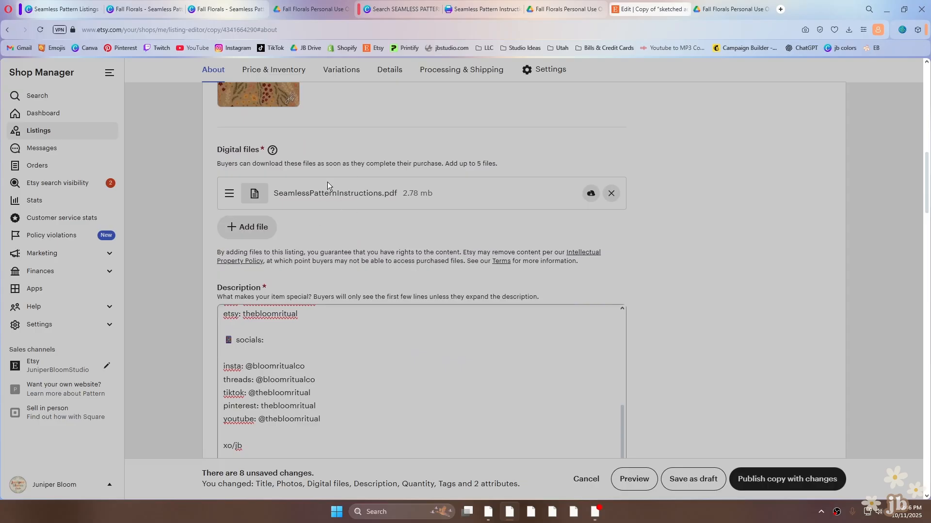
scroll(379, 283, "down", 2)
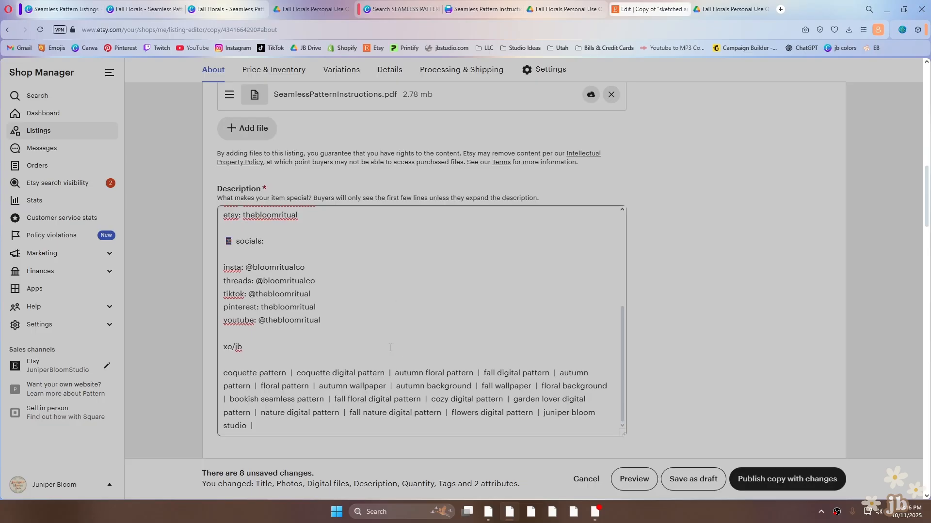
scroll(354, 222, "down", 2)
scroll(354, 222, "up", 10)
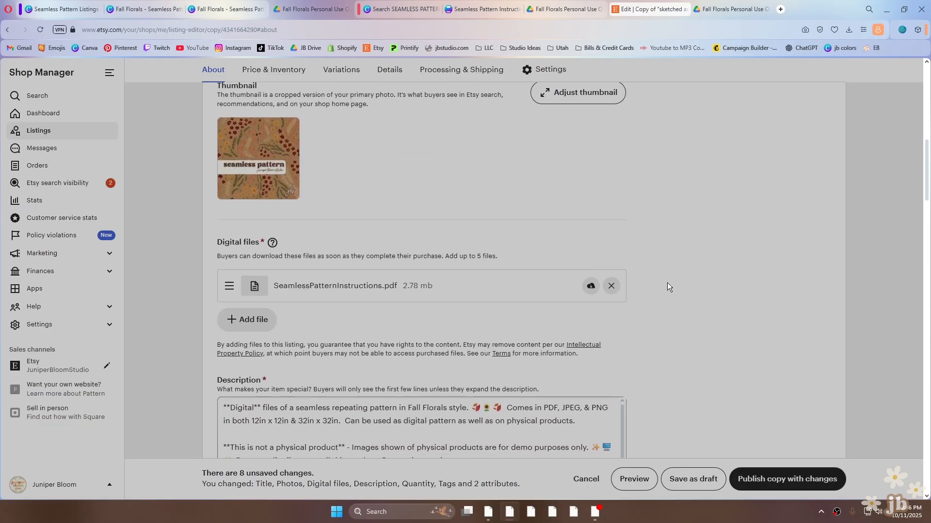
Review the listing's price, quantity, core details, category, attributes, tags, shop section and renewal settings.
scroll(667, 283, "down", 5)
scroll(666, 283, "down", 8)
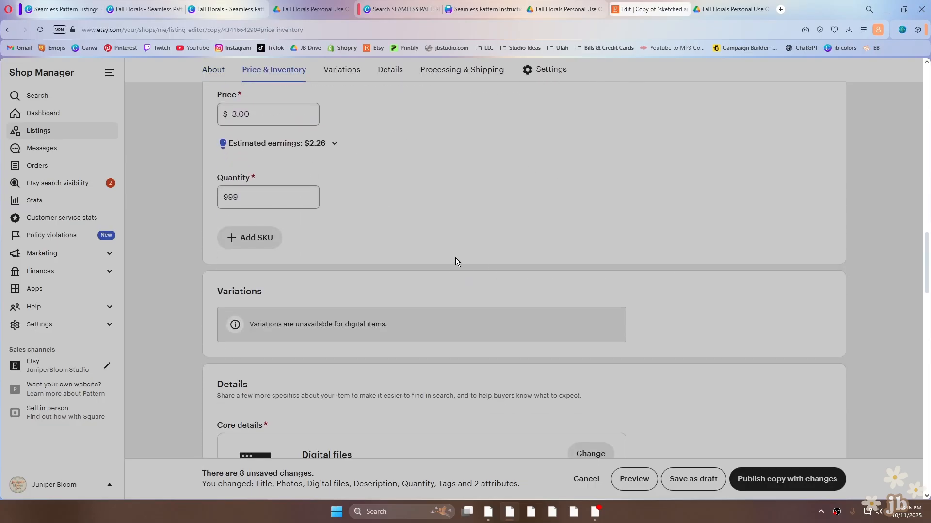
scroll(388, 252, "up", 1)
scroll(398, 307, "down", 4)
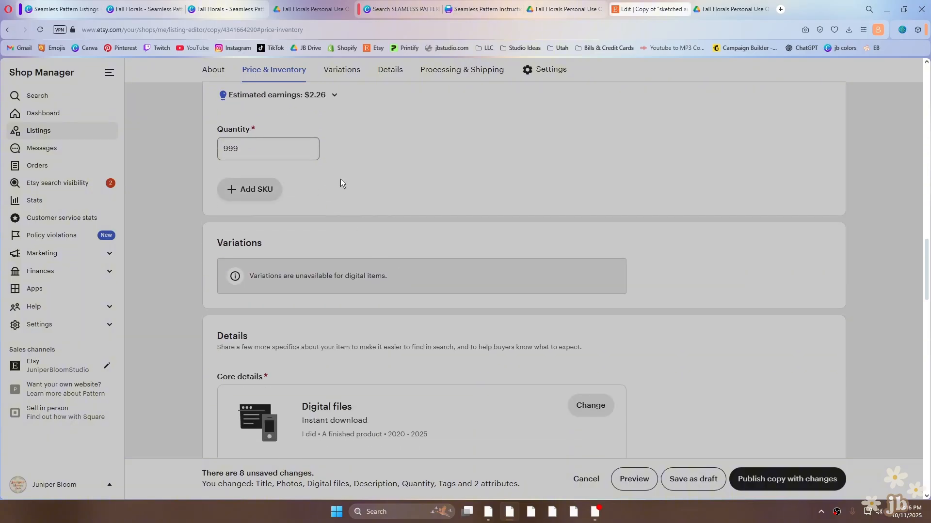
scroll(383, 345, "down", 5)
scroll(383, 343, "up", 3)
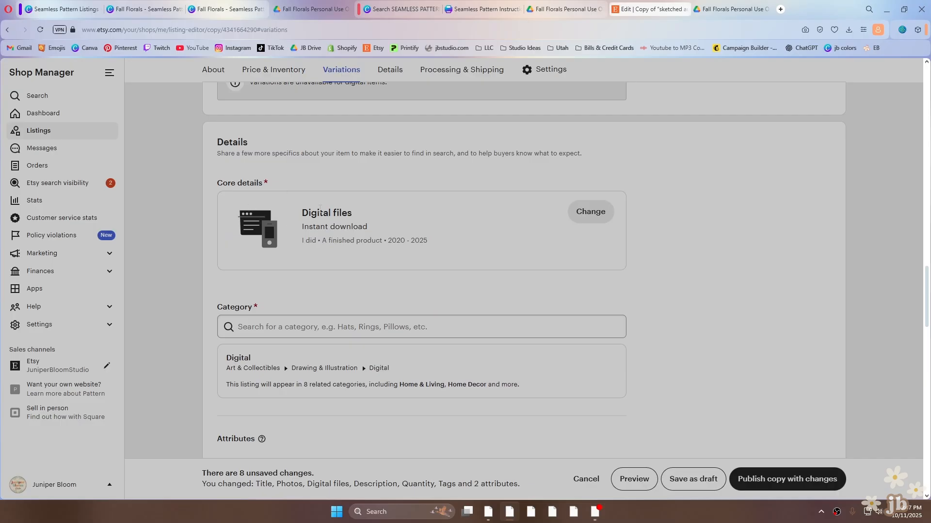
left_click_drag(320, 209, 392, 213)
left_click(682, 288)
scroll(502, 322, "down", 3)
scroll(502, 321, "up", 3)
scroll(359, 395, "down", 2)
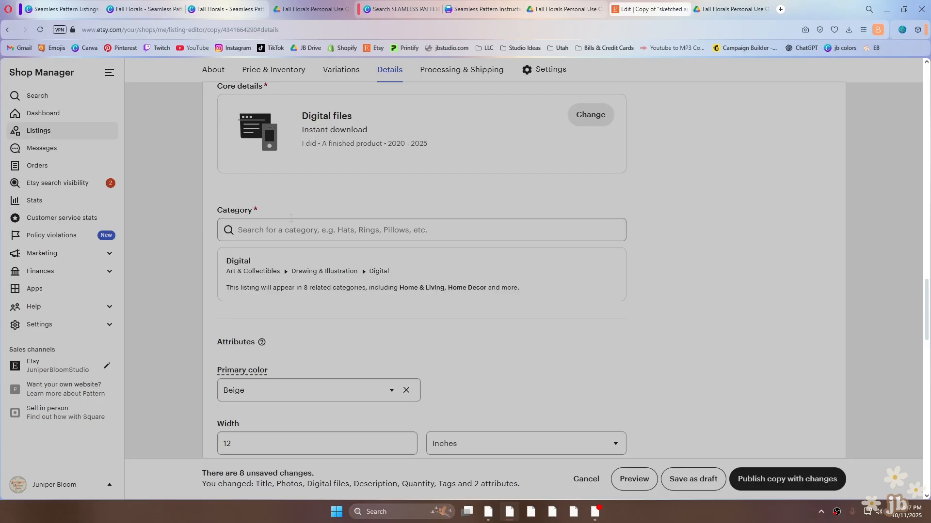
scroll(397, 365, "down", 12)
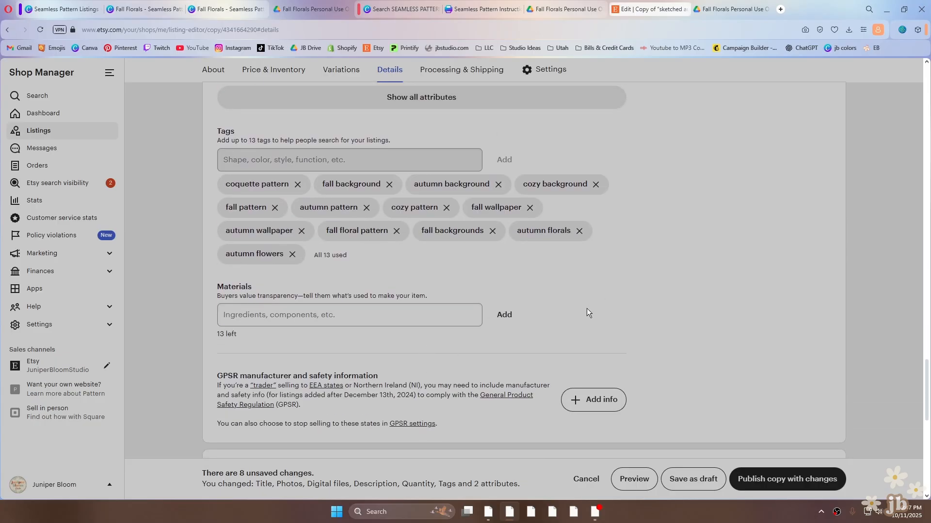
scroll(603, 334, "down", 2)
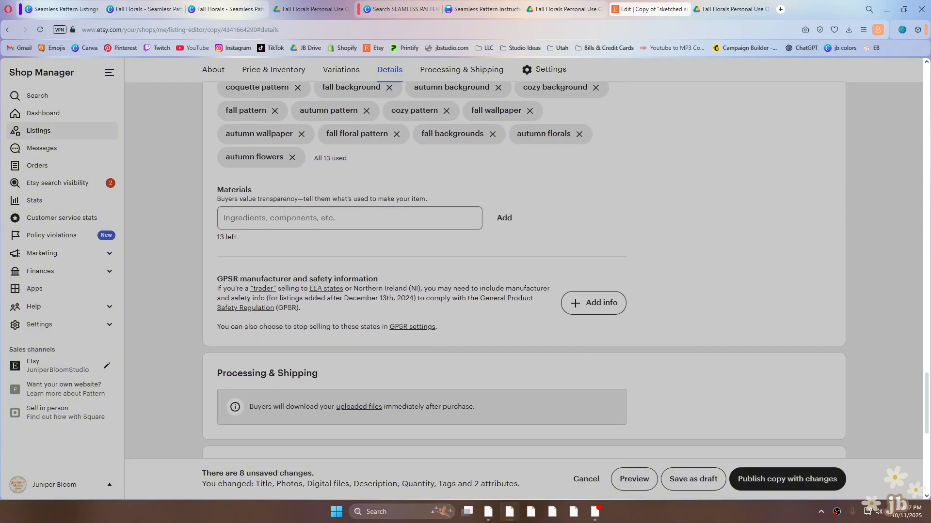
scroll(543, 313, "down", 5)
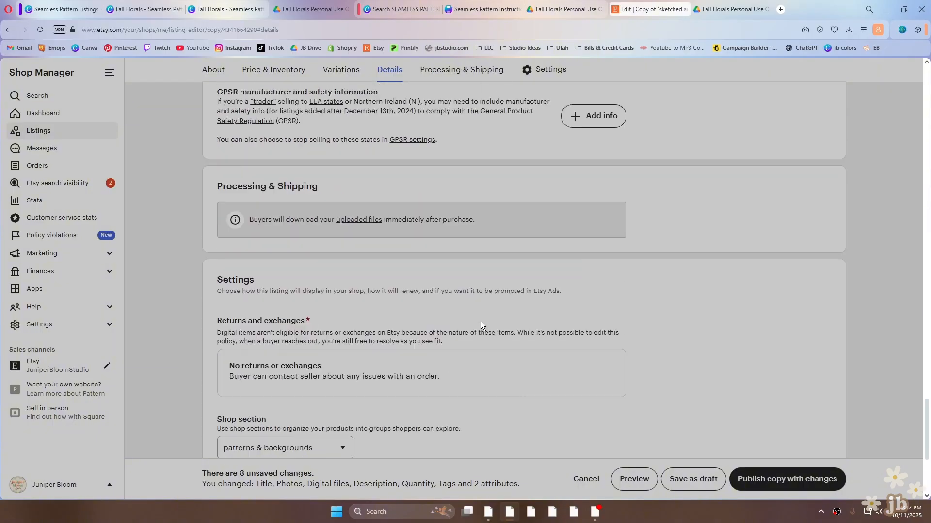
scroll(480, 321, "down", 4)
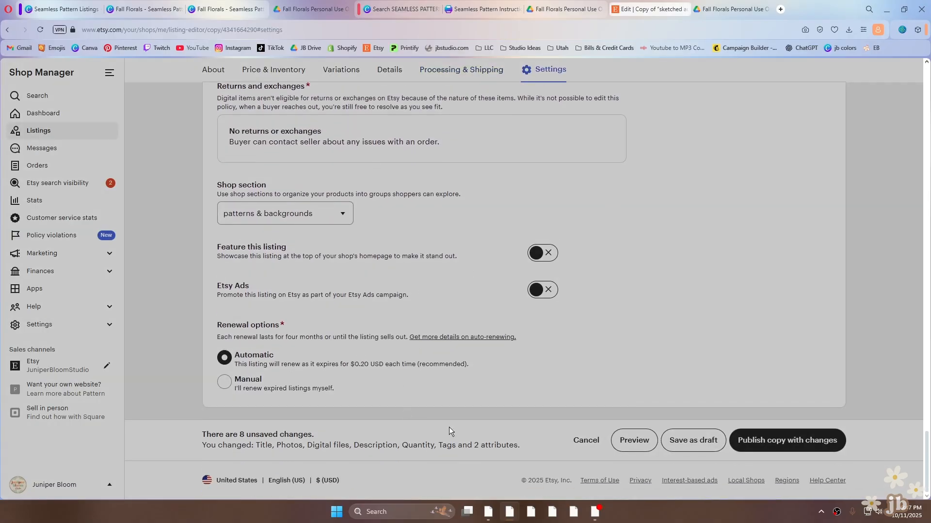
Publish the copied listing with its changes and accept the $0.20 listing fee.
left_click(787, 440)
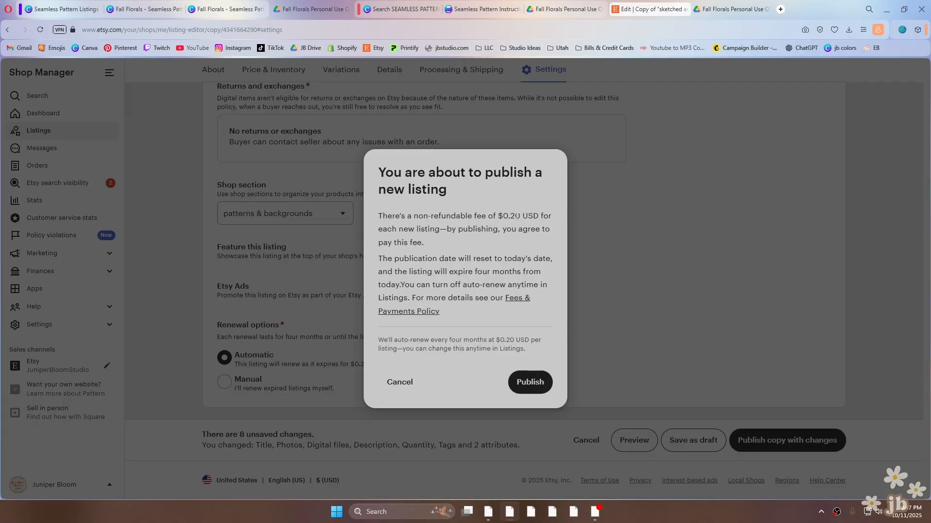
double_click(517, 216)
left_click(561, 248)
left_click(531, 384)
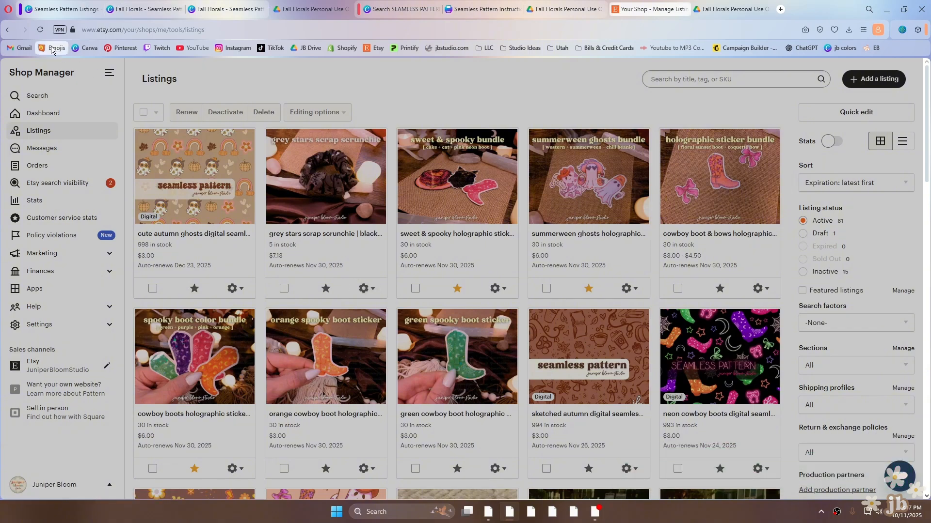
Reload the shop's listings and open the published fall florals listing to check its photos and digital file.
left_click(40, 29)
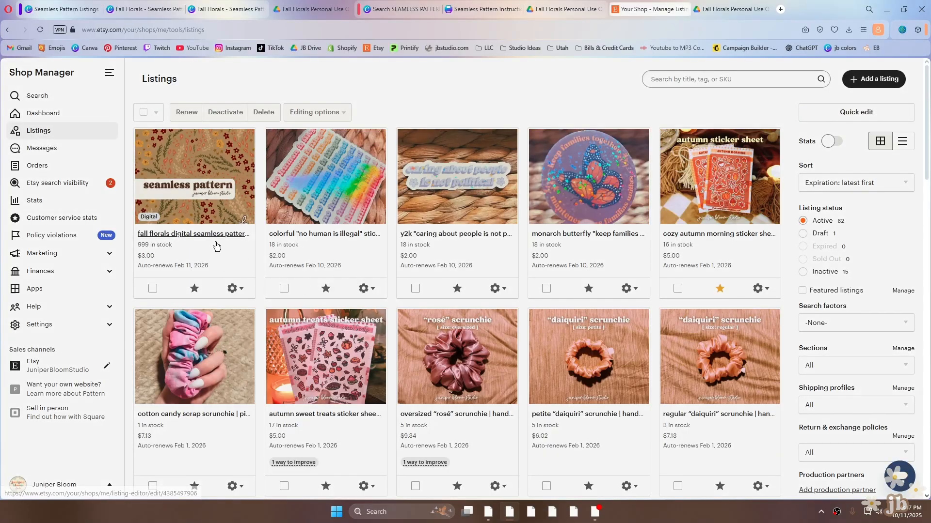
left_click(356, 290)
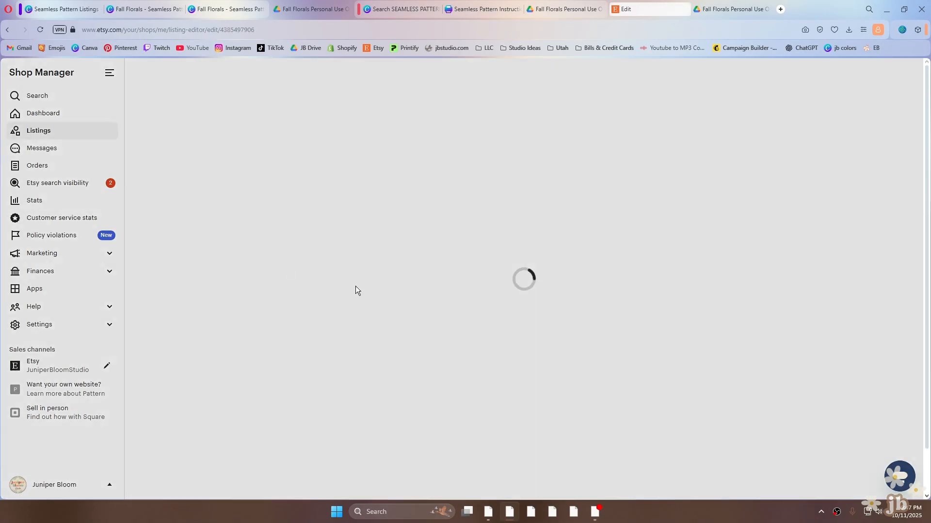
scroll(435, 305, "down", 4)
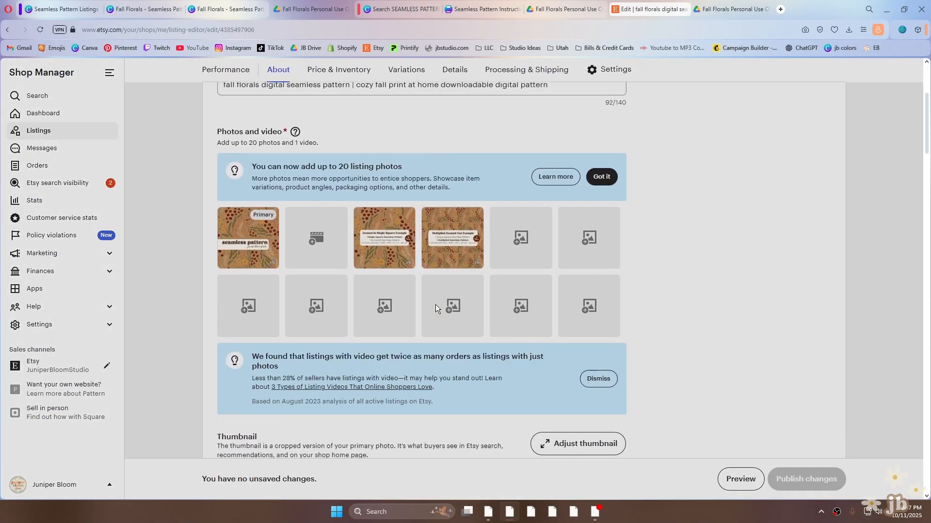
scroll(435, 305, "down", 5)
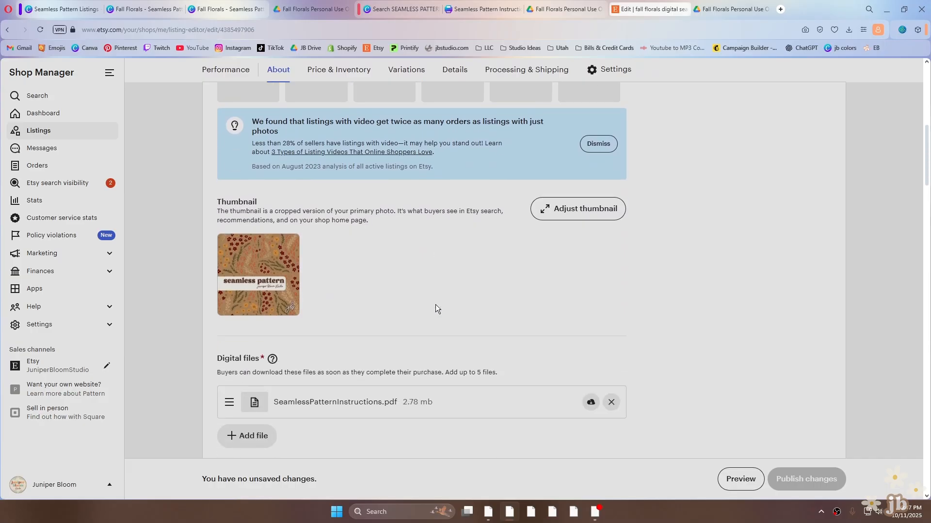
scroll(435, 305, "up", 10)
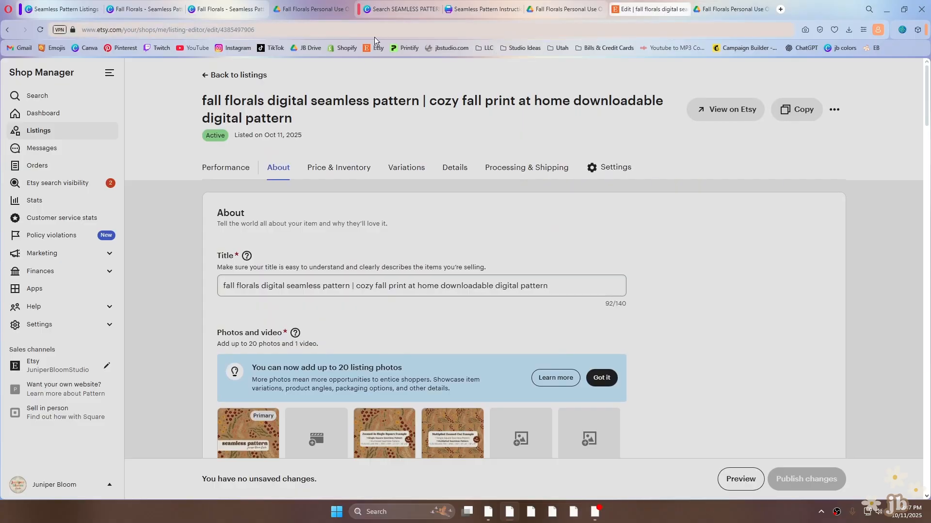
Switch to the Shopify admin and open the "sketched autumn digital seamless pattern" product from the product list.
left_click(729, 10)
left_click(344, 48)
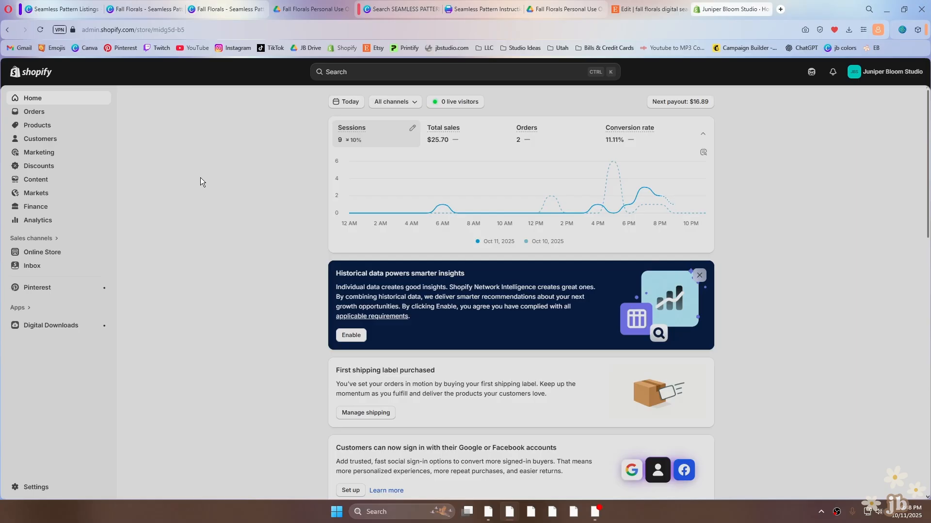
left_click(32, 125)
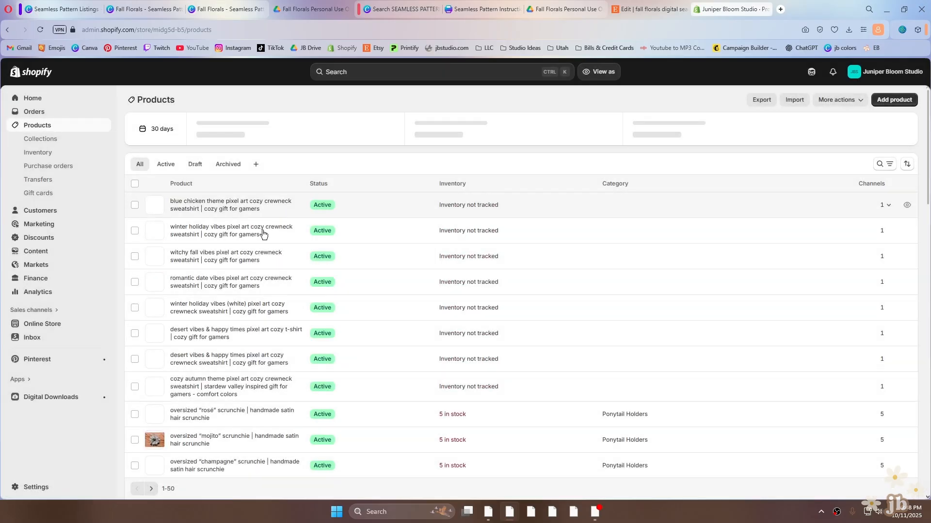
scroll(275, 277, "down", 10)
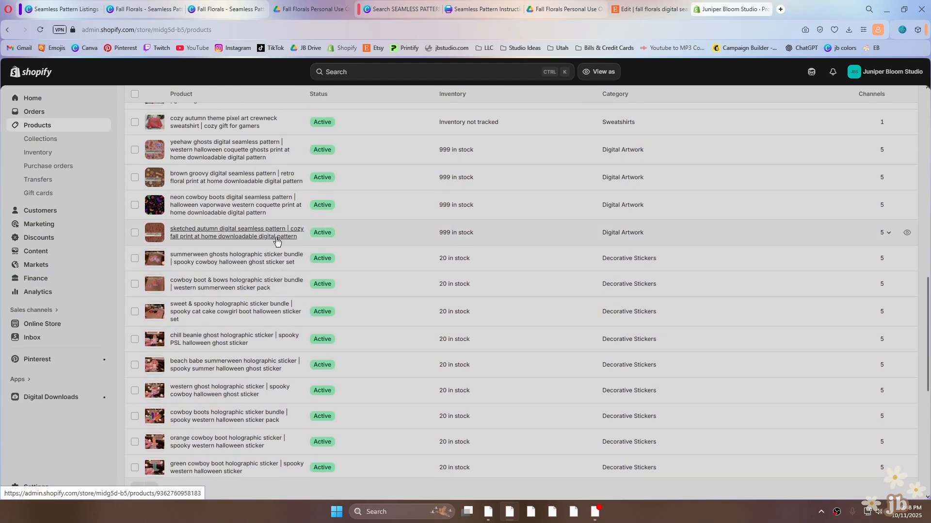
left_click(276, 238)
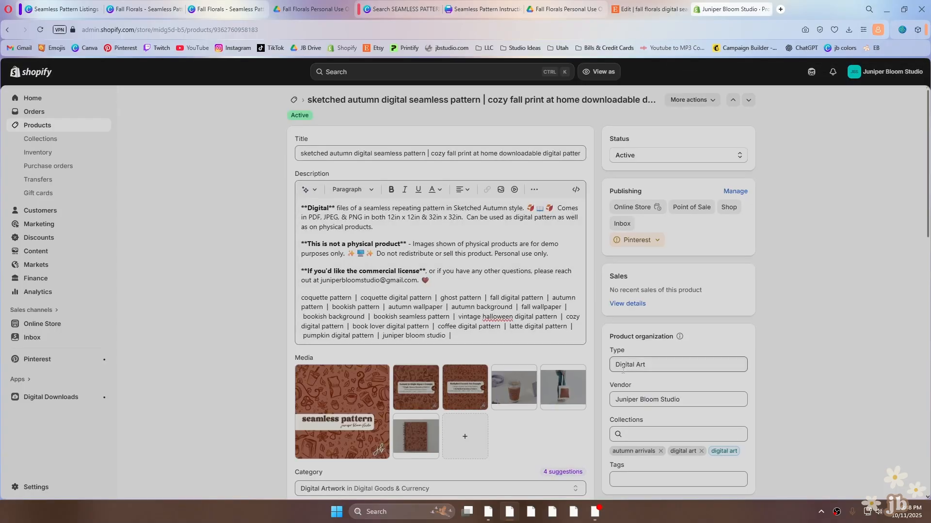
scroll(603, 377, "down", 3)
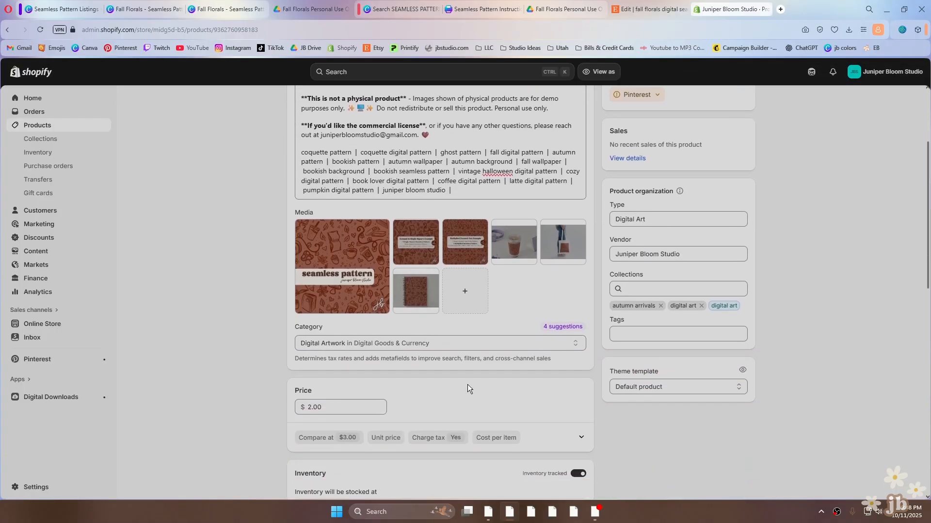
scroll(606, 418, "up", 3)
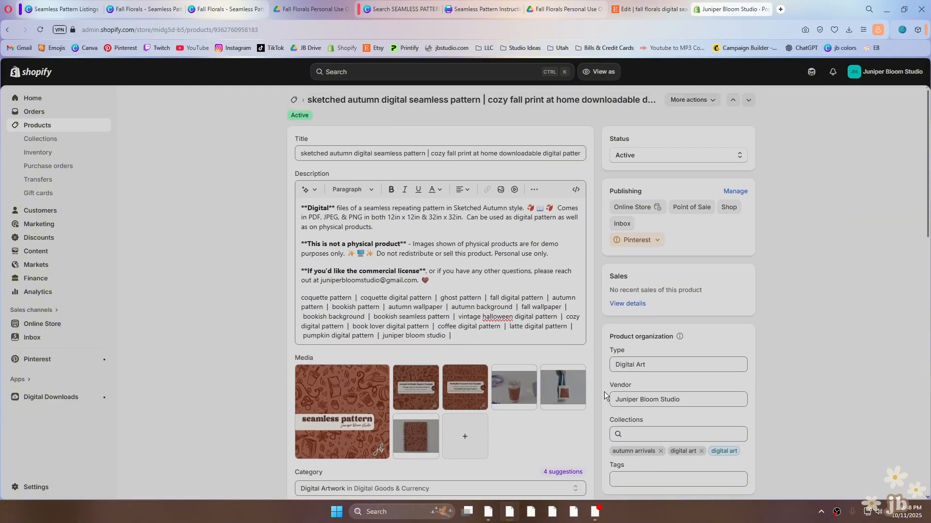
Replace the Shopify product's title with the Etsy title "fall florals digital seamless pattern | cozy fall print at home downloadable digital pattern".
left_click(648, 7)
scroll(395, 153, "down", 2)
triple_click(393, 189)
key("ctrl+c")
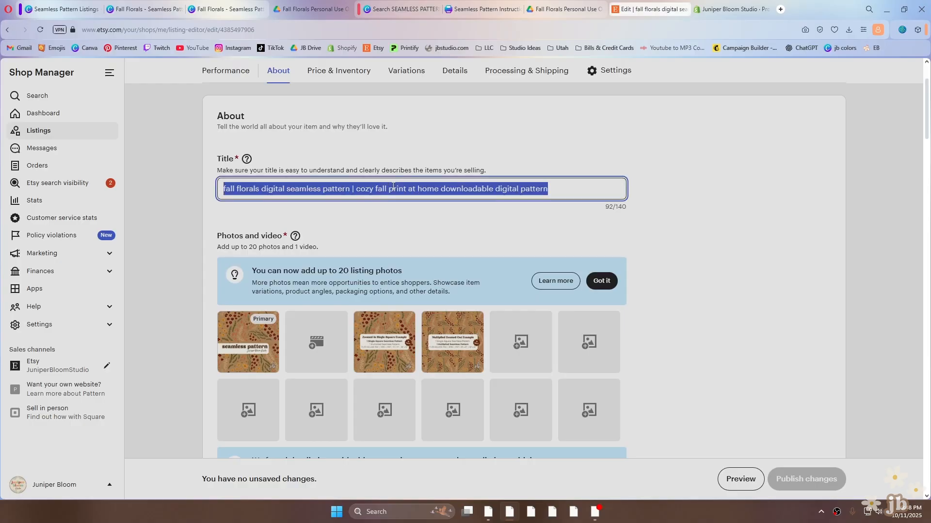
left_click(725, 9)
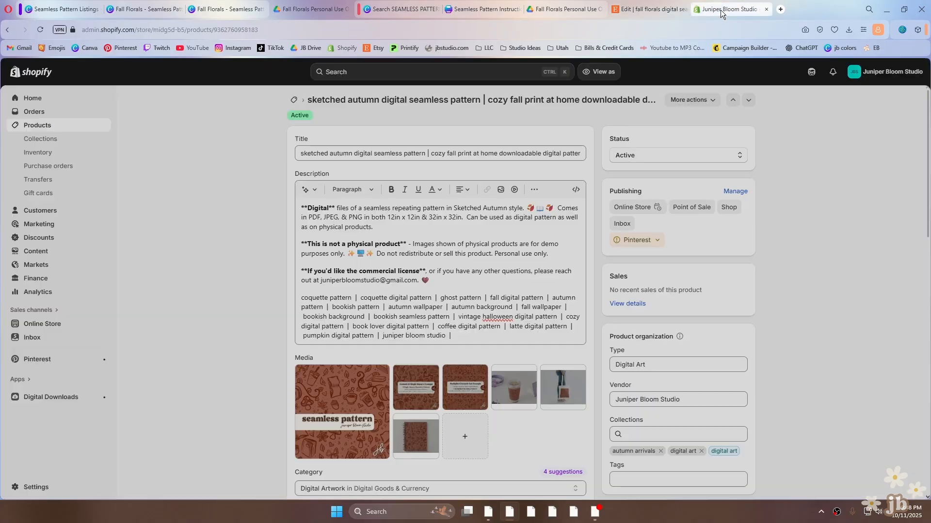
left_click(390, 153)
key("ctrl+a")
key("ctrl+v")
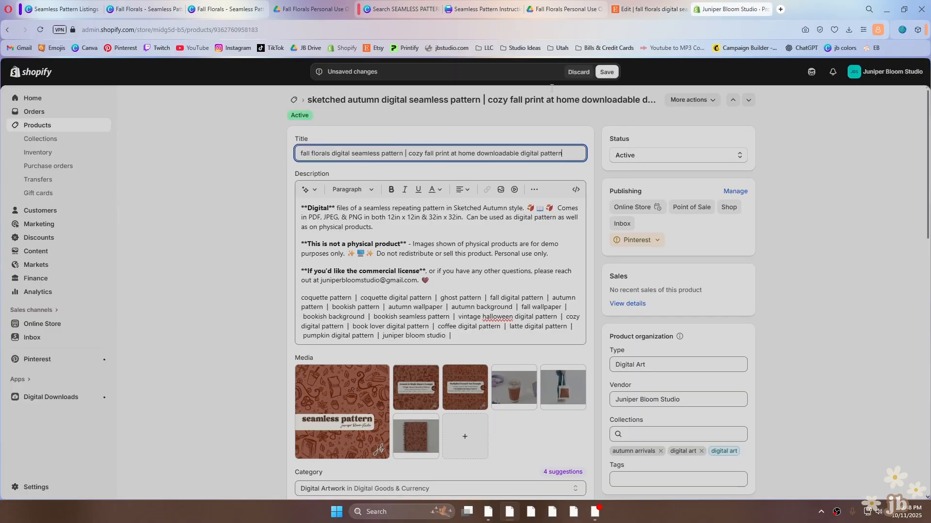
Copy the full description from the Etsy fall florals listing and replace the Shopify product's description with it.
left_click(649, 13)
scroll(240, 323, "down", 10)
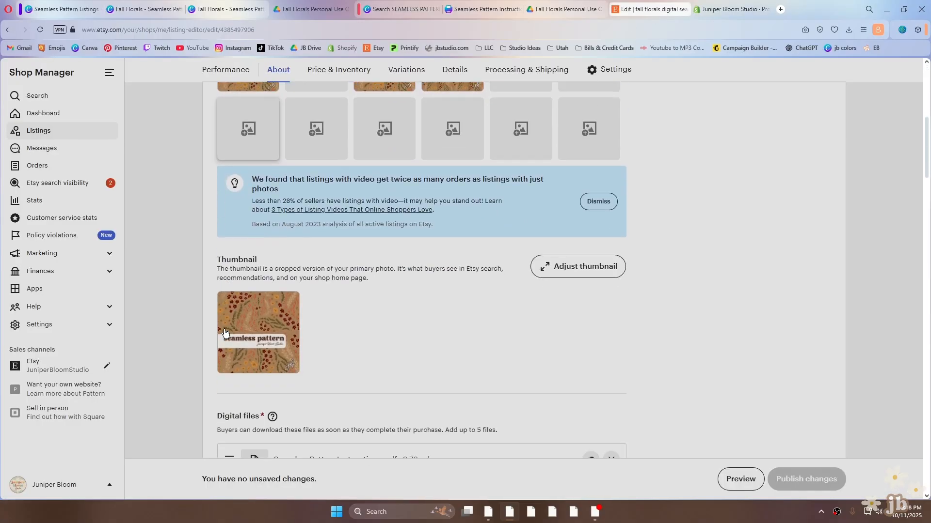
scroll(224, 333, "down", 4)
left_click_drag(224, 277, 494, 361)
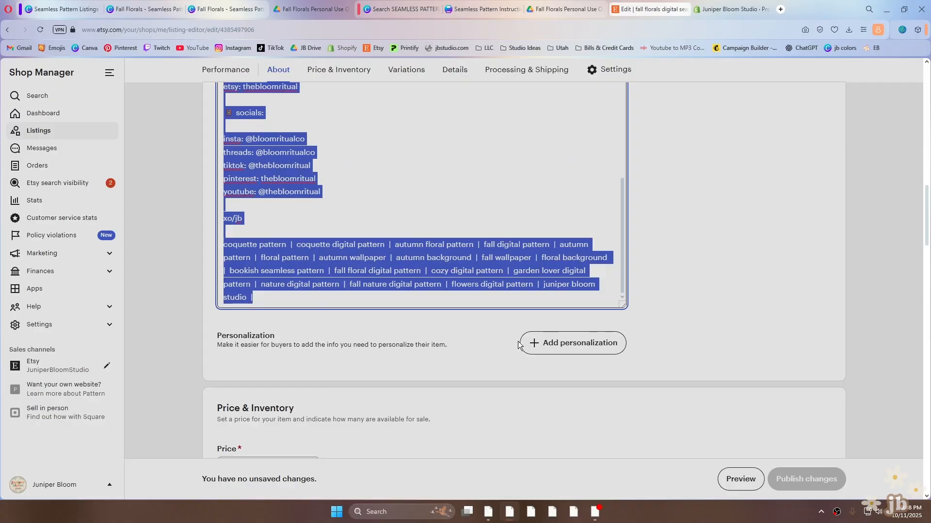
left_click(732, 10)
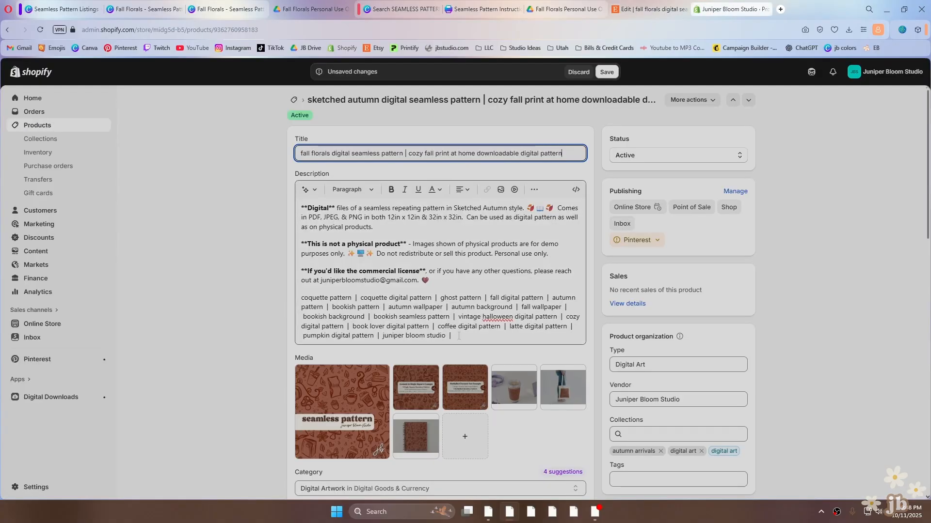
left_click(304, 290)
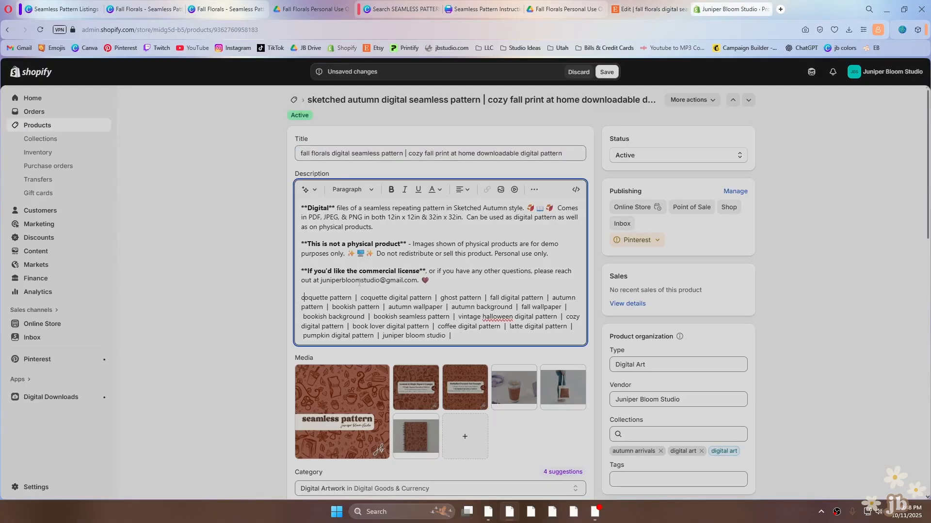
key("ctrl+a")
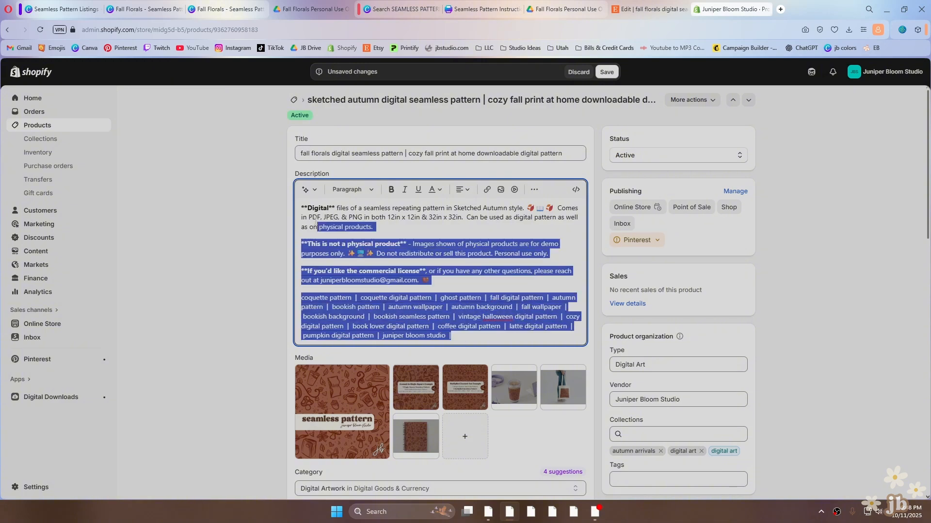
key("ctrl+v")
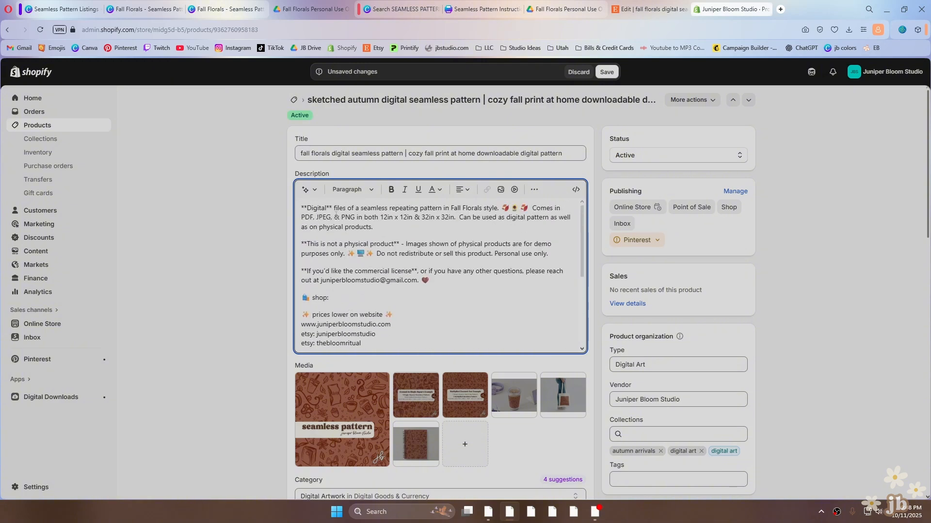
Bold "**Digital**", "**This is not a physical product**" and "**If you'd like the commercial license**" in the Shopify description.
double_click(335, 209)
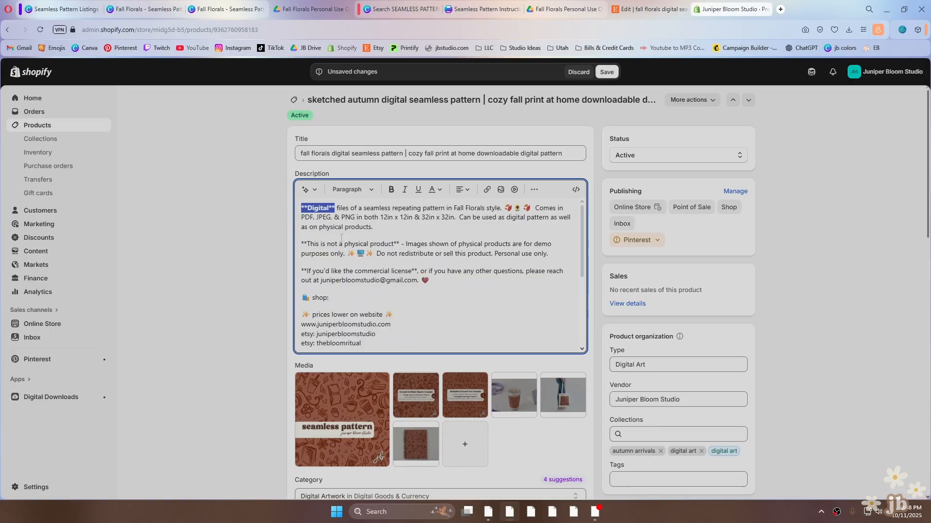
left_click_drag(401, 243, 301, 244)
key("ctrl+b")
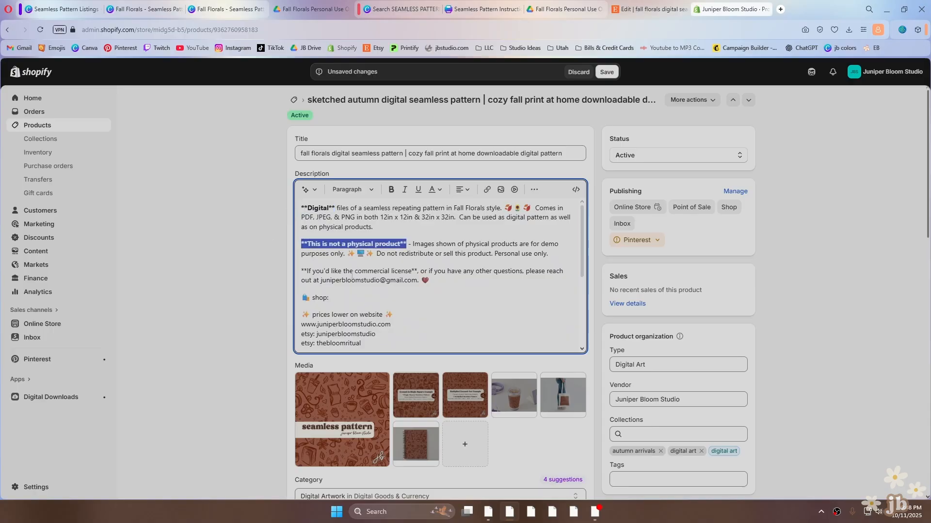
left_click_drag(417, 272, 267, 274)
key("ctrl+b")
left_click(473, 284)
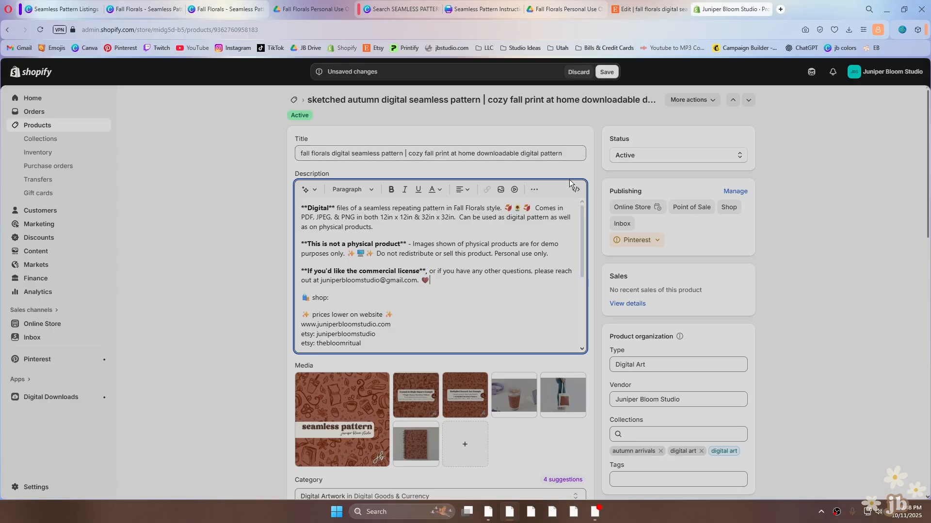
Remove all six sketched autumn images from the Shopify product's media.
scroll(604, 265, "down", 2)
scroll(604, 266, "down", 3)
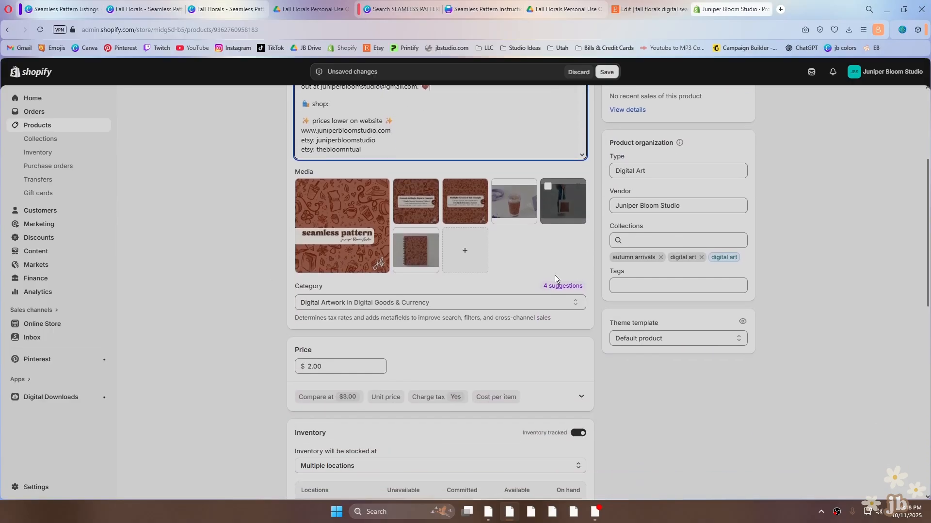
left_click(302, 186)
left_click(400, 187)
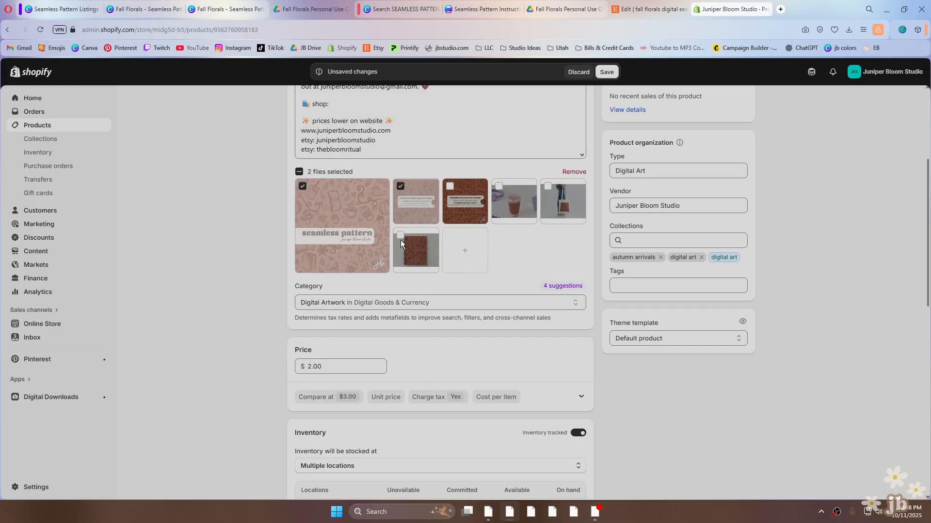
left_click(401, 235)
left_click(450, 186)
left_click(499, 187)
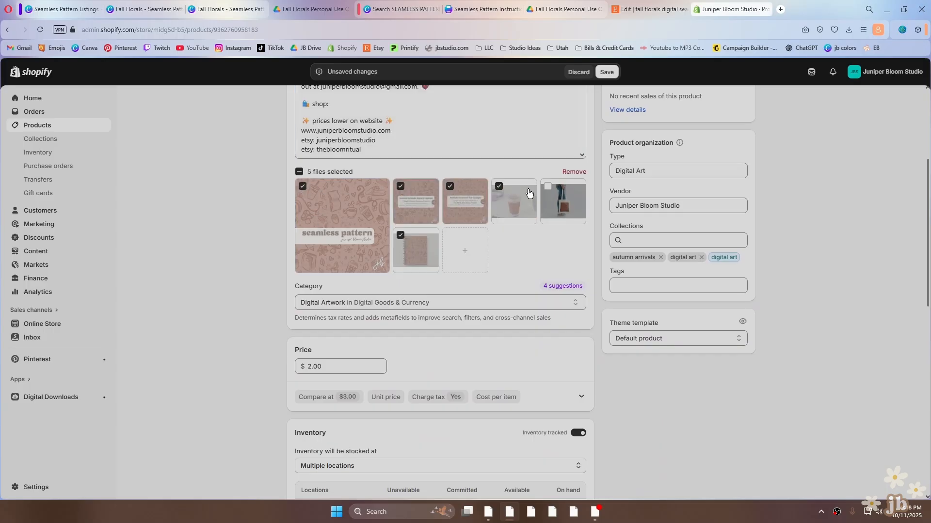
left_click(547, 186)
left_click(574, 172)
Upload the three fall florals seamless pattern listing images from the file explorer window to the product's media.
left_click(415, 204)
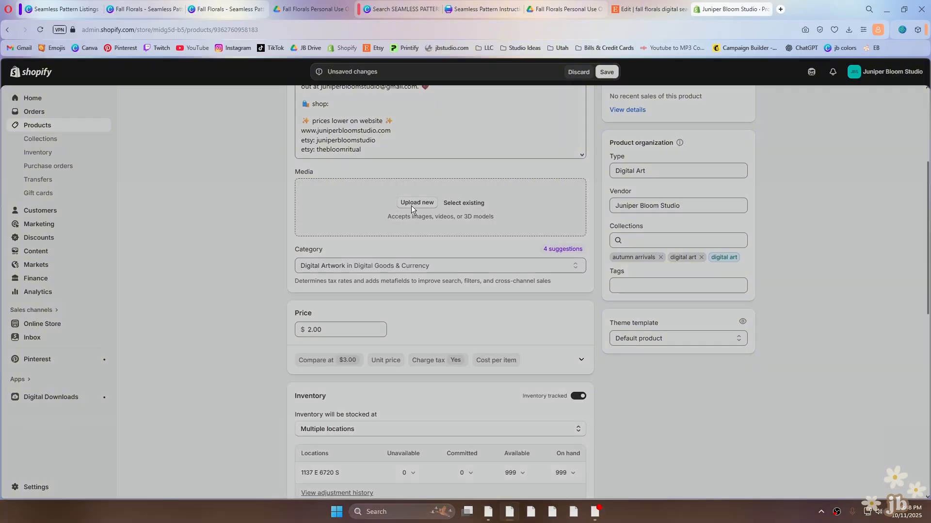
left_click(781, 332)
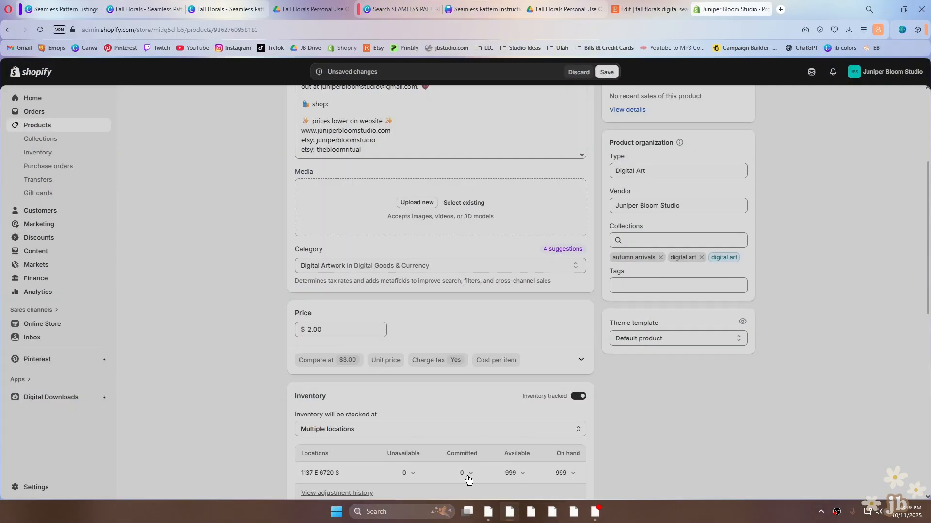
mouse_move(496, 513)
left_click(493, 466)
left_click_drag(628, 173, 397, 219)
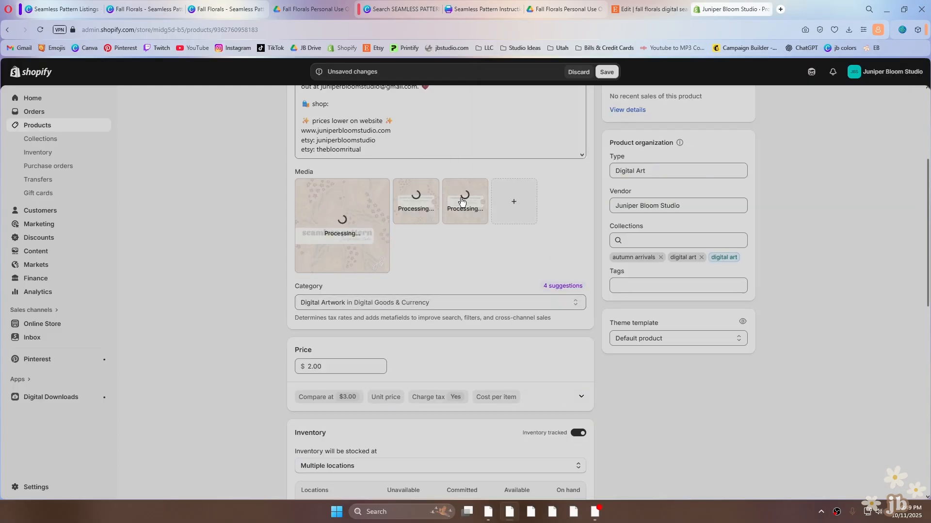
Set the category metafields to the suggested file formats PDF, PNG and JPEG and the operating system Cross-platform.
scroll(485, 344, "down", 4)
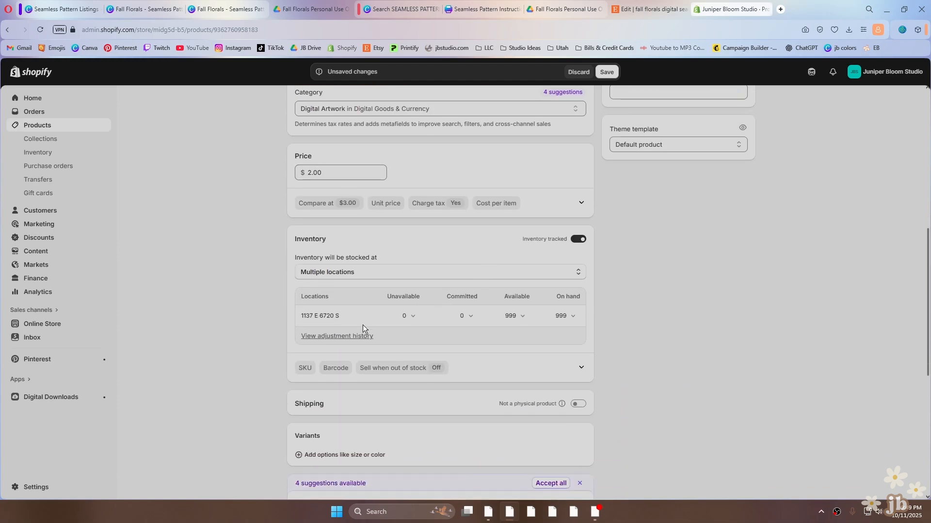
scroll(312, 339, "down", 3)
scroll(373, 249, "up", 1)
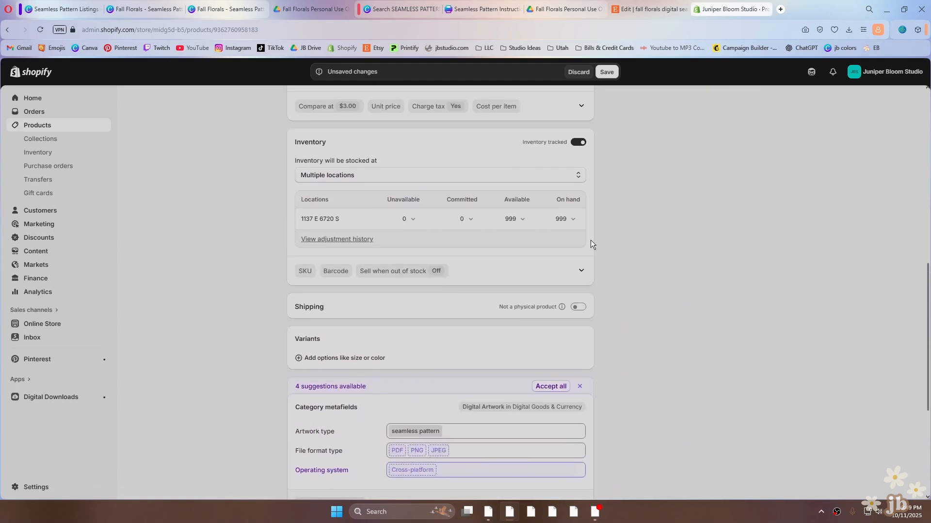
scroll(501, 278, "down", 4)
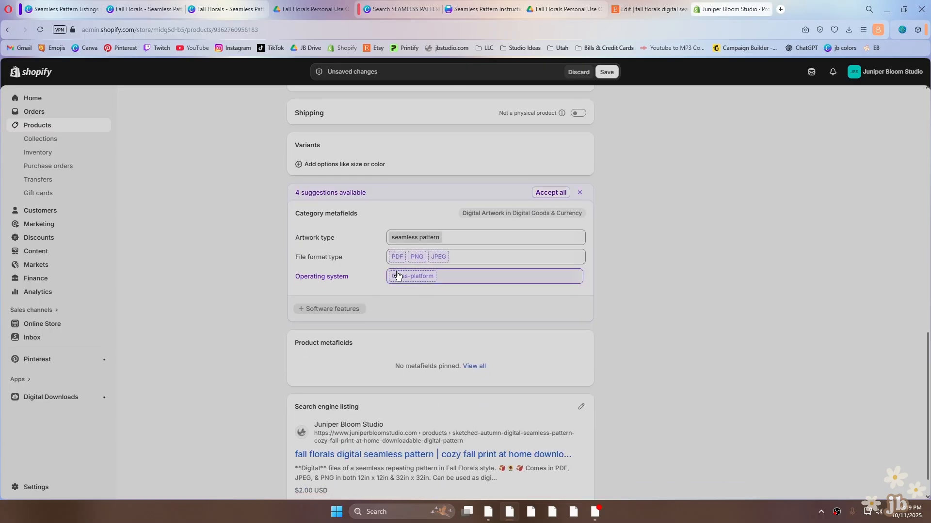
left_click(397, 261)
left_click(440, 261)
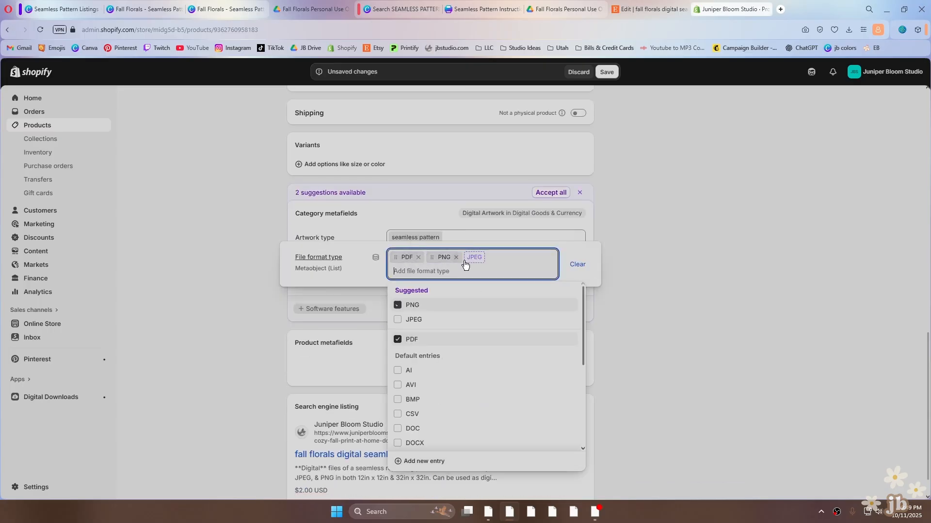
left_click(465, 264)
left_click(636, 222)
left_click(557, 192)
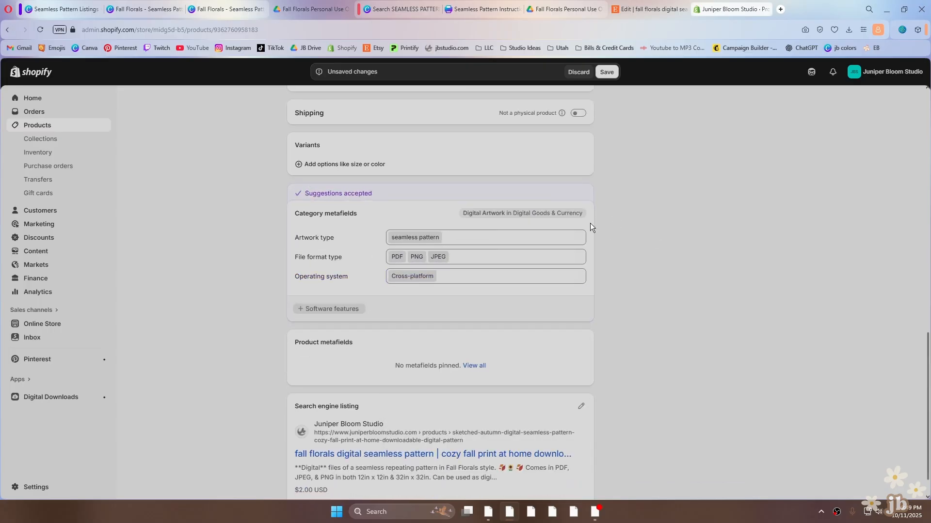
Review the edited fall florals product from its description through its metafields and save the changes.
scroll(567, 373, "up", 6)
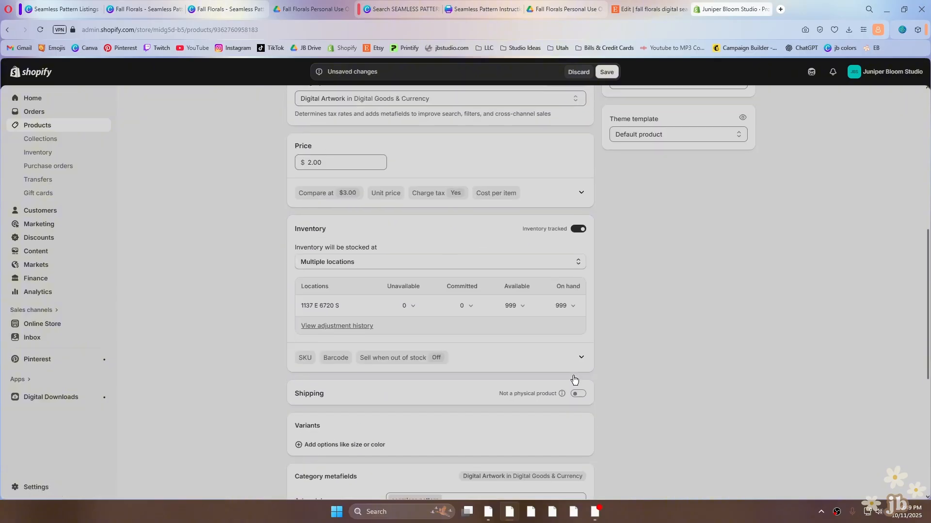
scroll(574, 380, "up", 8)
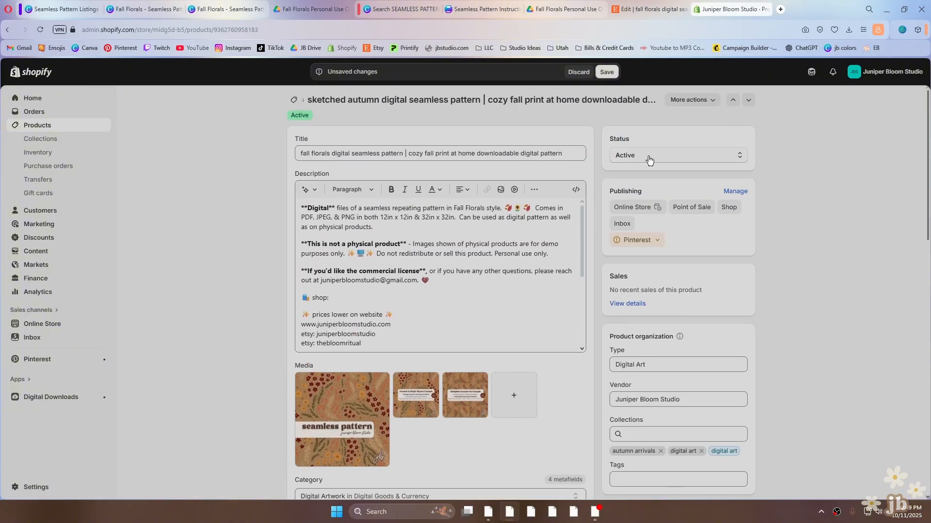
left_click(695, 102)
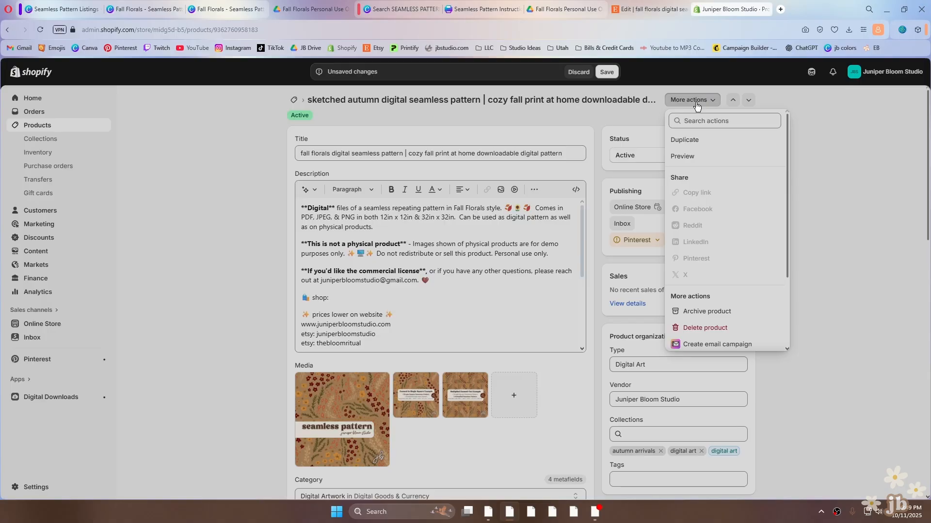
left_click(847, 216)
scroll(780, 237, "down", 4)
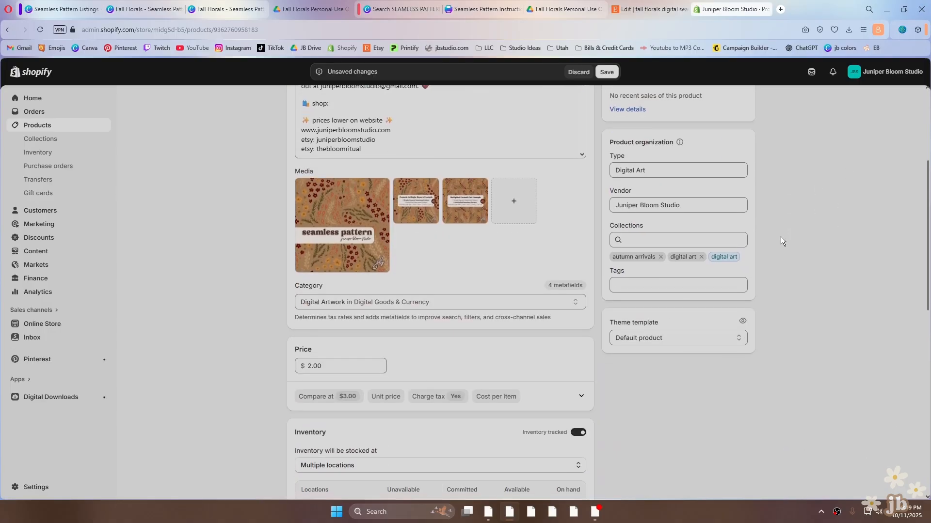
scroll(764, 255, "down", 10)
left_click(609, 74)
scroll(671, 271, "up", 8)
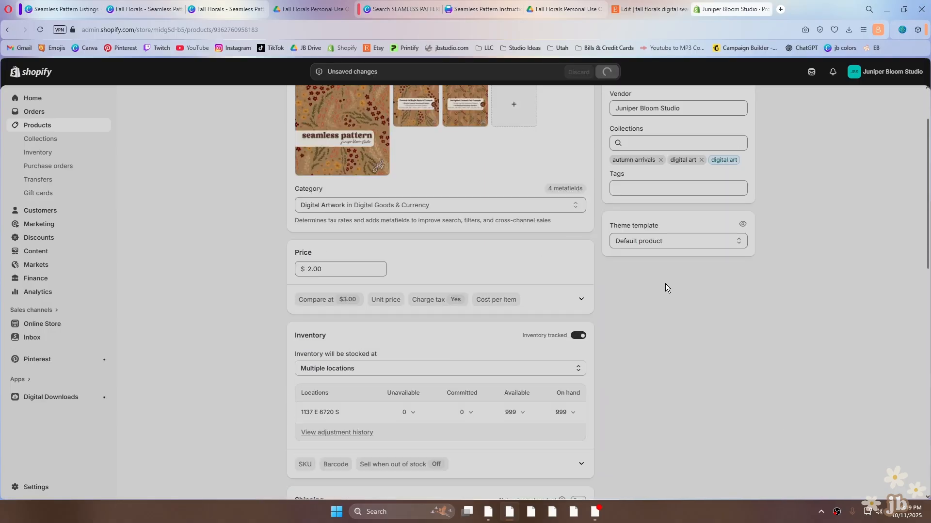
scroll(665, 284, "up", 6)
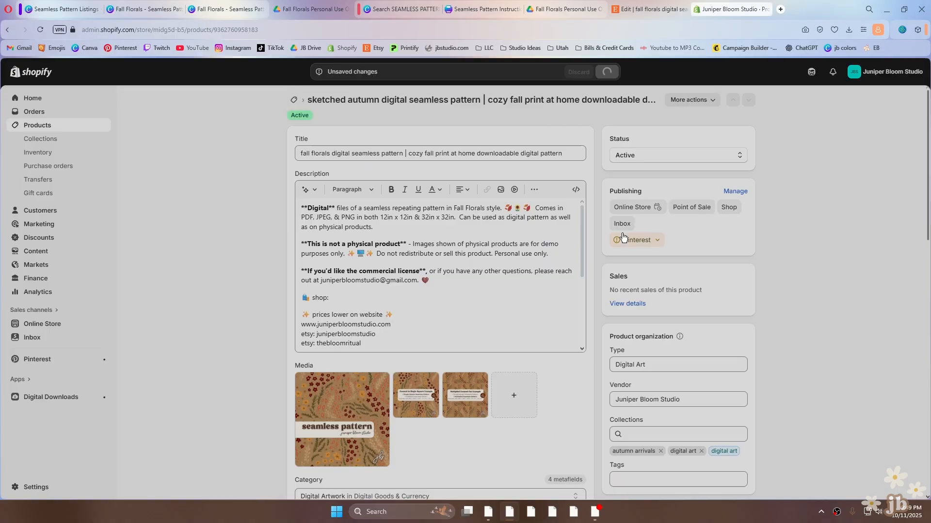
Replace the product's attached digital file with the newly downloaded SeamlessPatternInstructions.pdf and save the digital files.
left_click(691, 101)
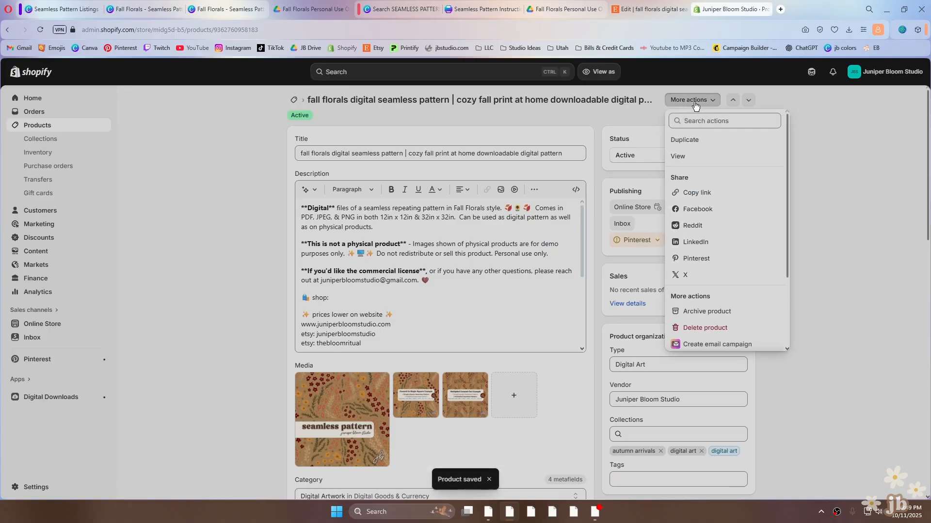
scroll(702, 271, "down", 3)
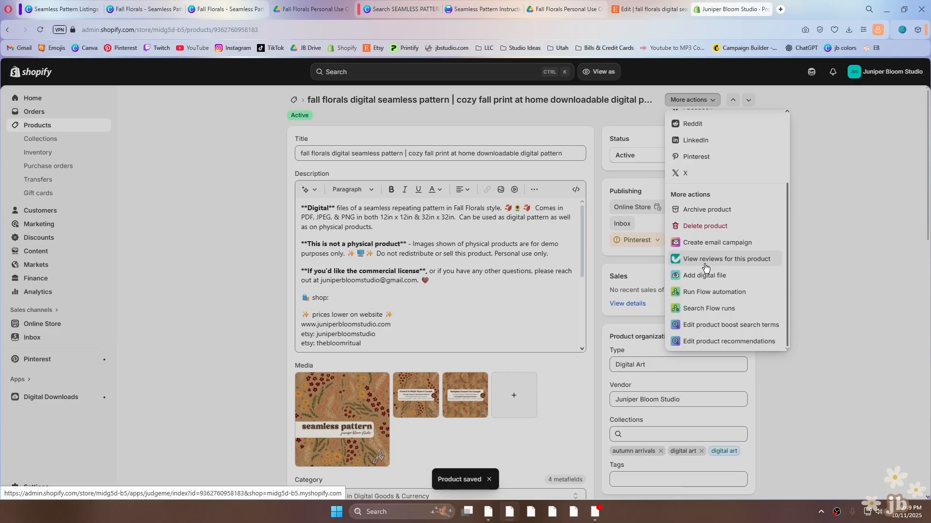
left_click(712, 275)
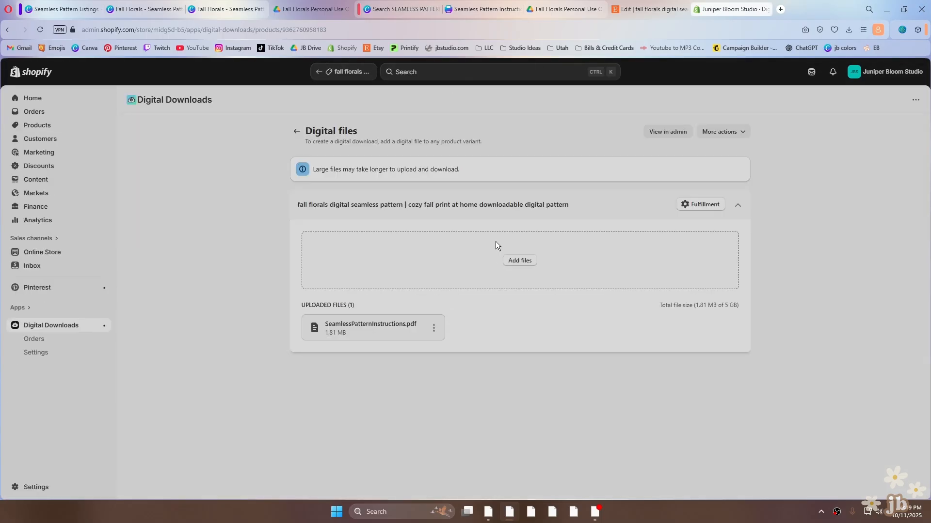
left_click(433, 329)
left_click(414, 366)
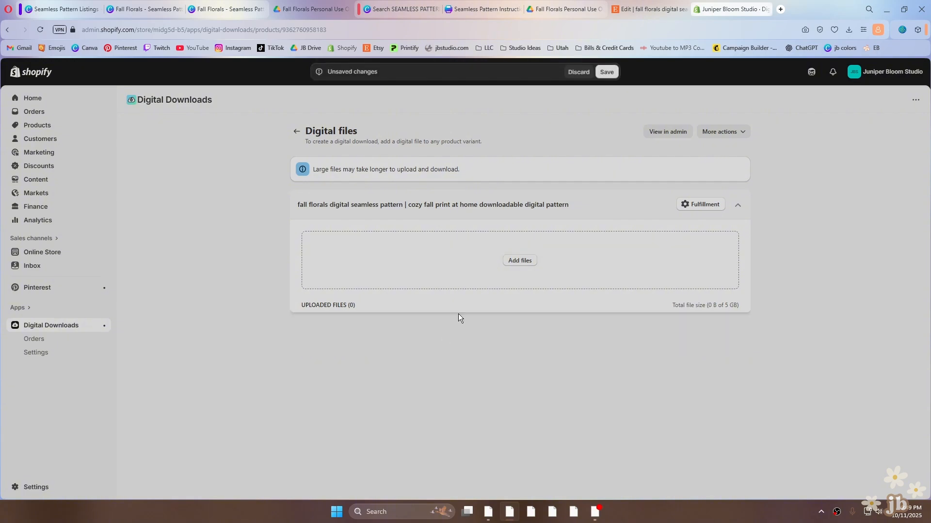
left_click(522, 261)
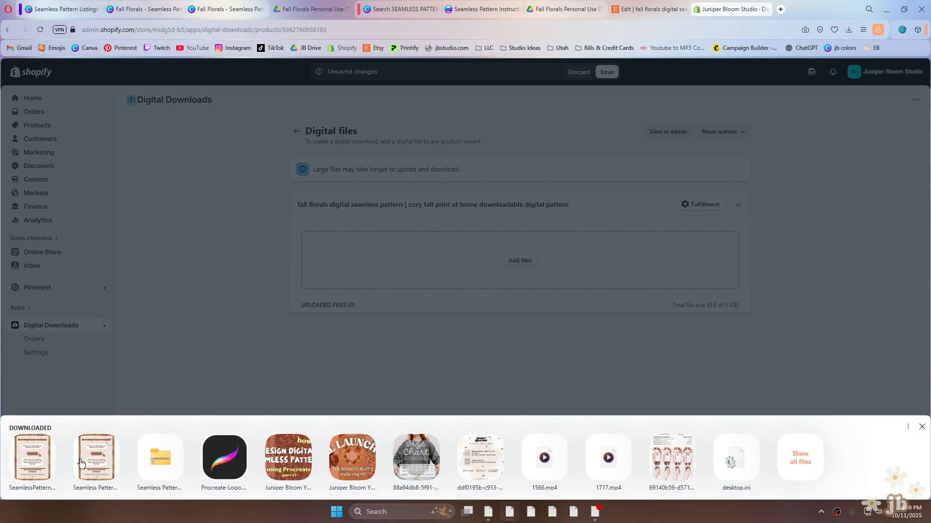
left_click(33, 461)
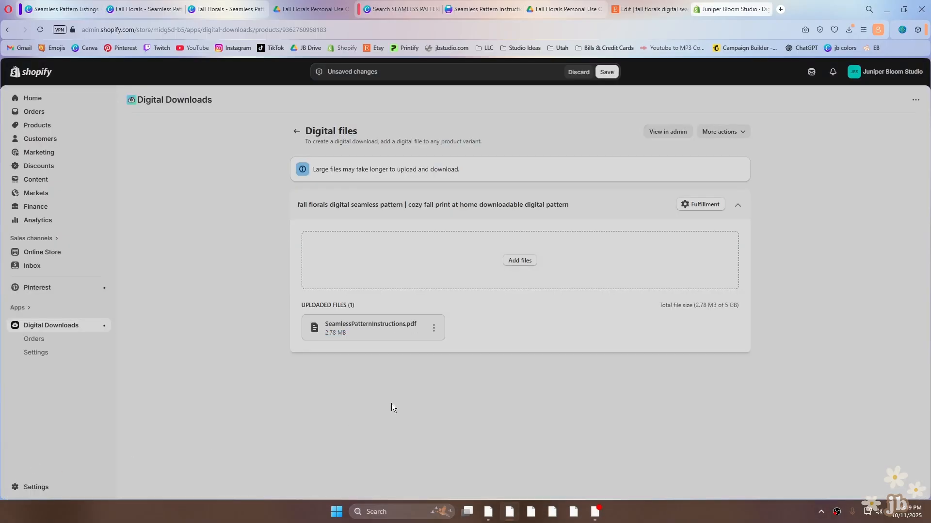
left_click(607, 73)
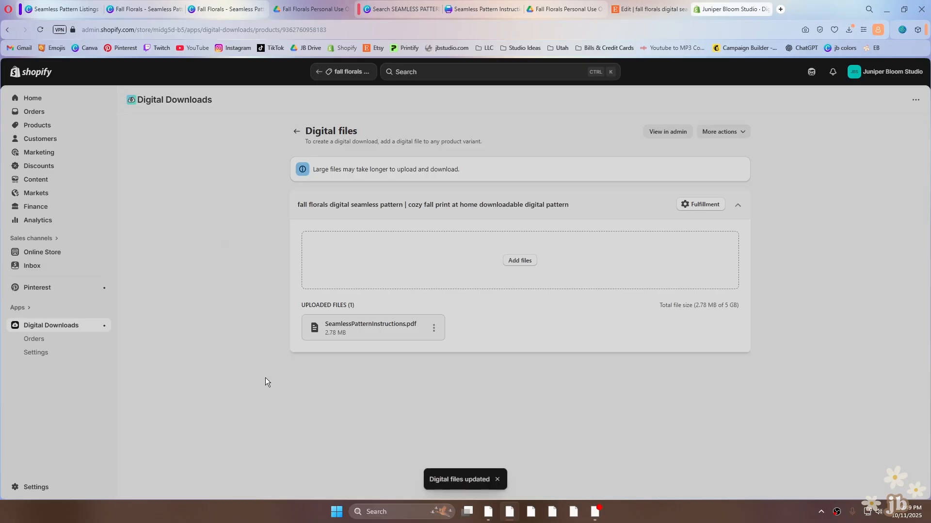
Leave the product's digital files and switch back to the Etsy fall florals listing to view its title and photos.
left_click(295, 132)
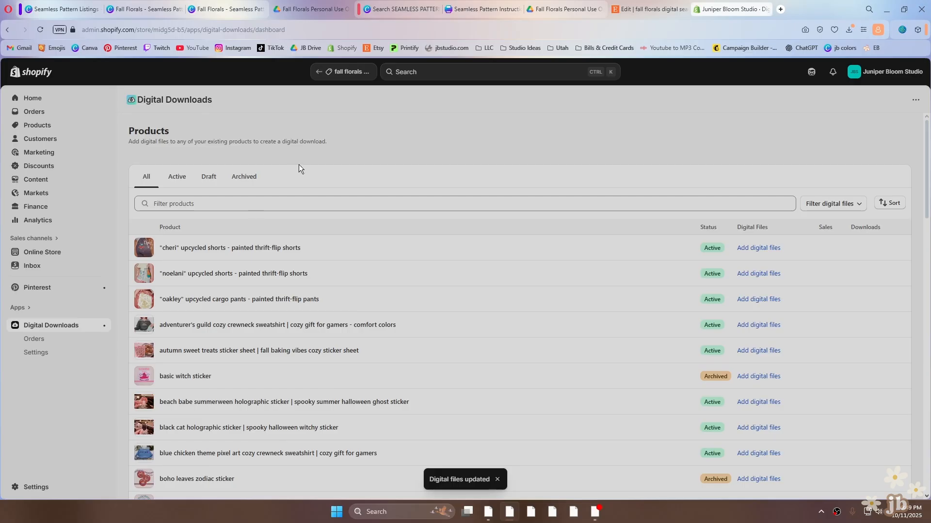
left_click(648, 7)
left_click(698, 266)
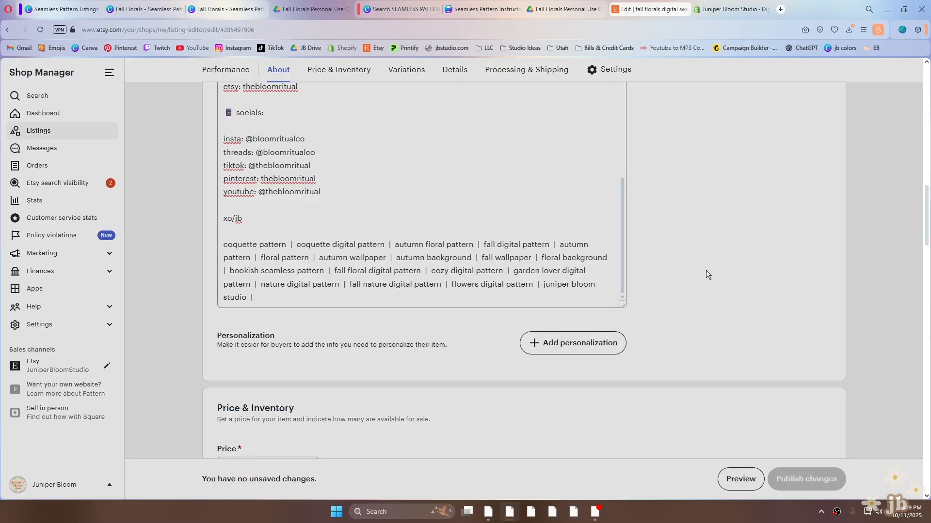
scroll(713, 347, "up", 15)
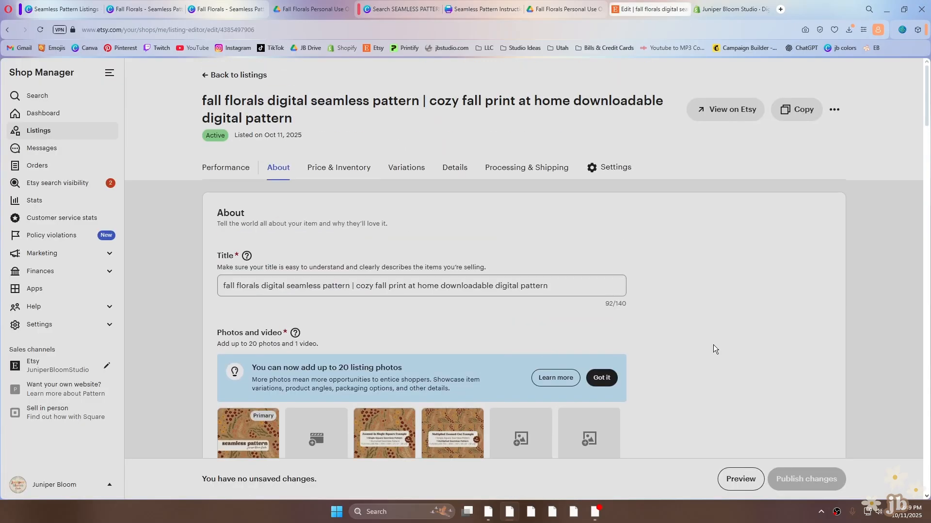